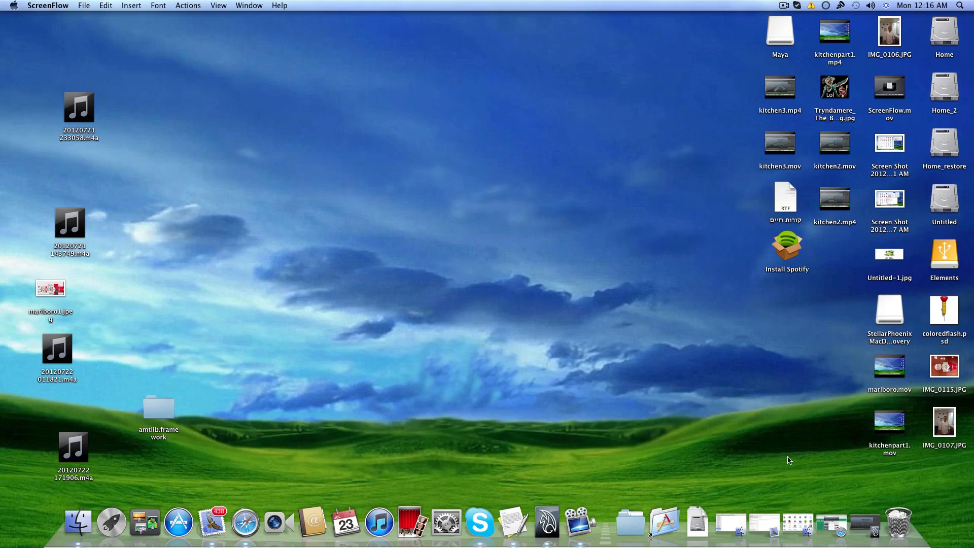
# Switch to Maya and select the lower L-shaped kitchen counter mesh in the perspective view.
pyautogui.click(547, 522)
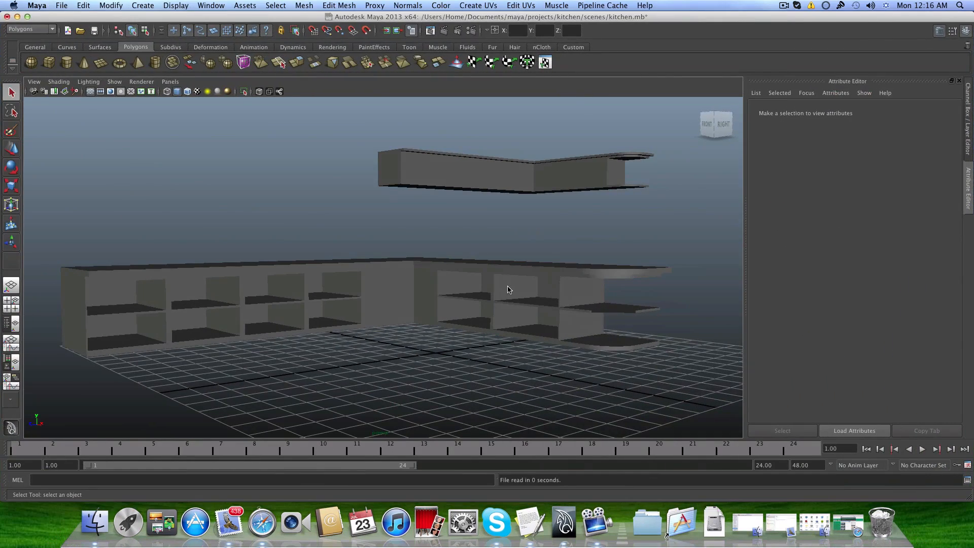
pyautogui.keyDown('alt'); pyautogui.moveTo(426, 218); pyautogui.dragTo(404, 228); pyautogui.keyUp('alt')
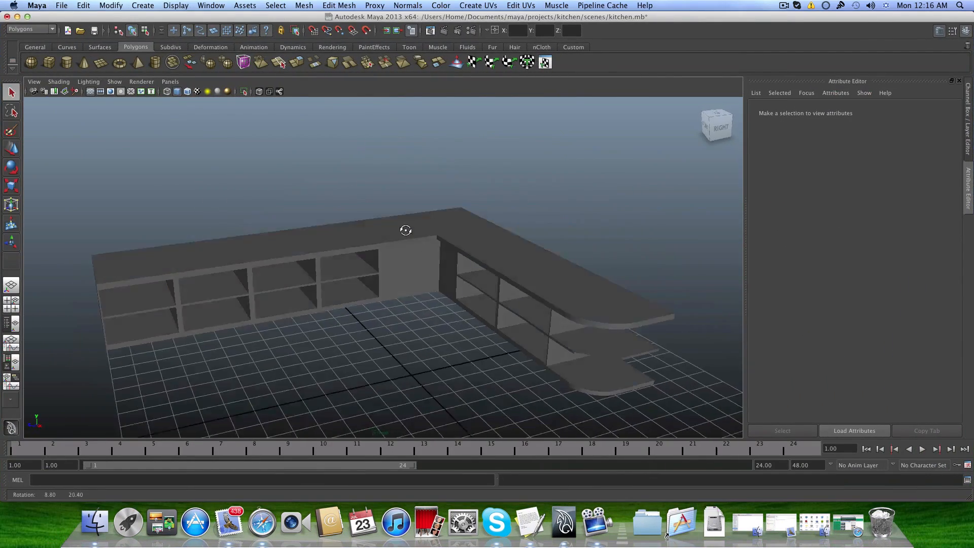
pyautogui.keyDown('alt'); pyautogui.moveTo(405, 229); pyautogui.dragTo(475, 224, button='right'); pyautogui.keyUp('alt')
pyautogui.keyDown('alt'); pyautogui.moveTo(476, 224); pyautogui.dragTo(428, 239); pyautogui.keyUp('alt')
pyautogui.keyDown('alt'); pyautogui.moveTo(434, 382); pyautogui.dragTo(392, 287, button='middle'); pyautogui.keyUp('alt')
pyautogui.keyDown('alt'); pyautogui.moveTo(394, 262); pyautogui.dragTo(419, 303); pyautogui.keyUp('alt')
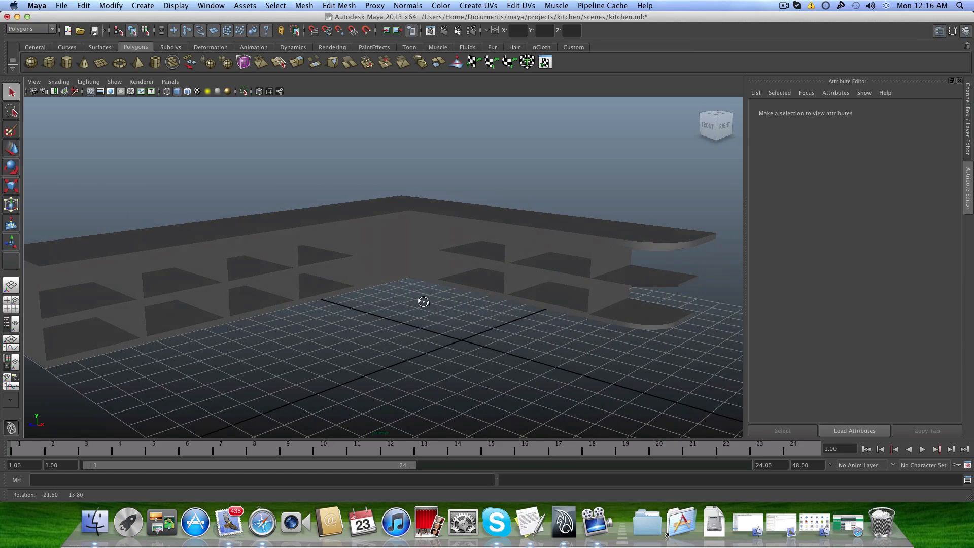
pyautogui.click(56, 81)
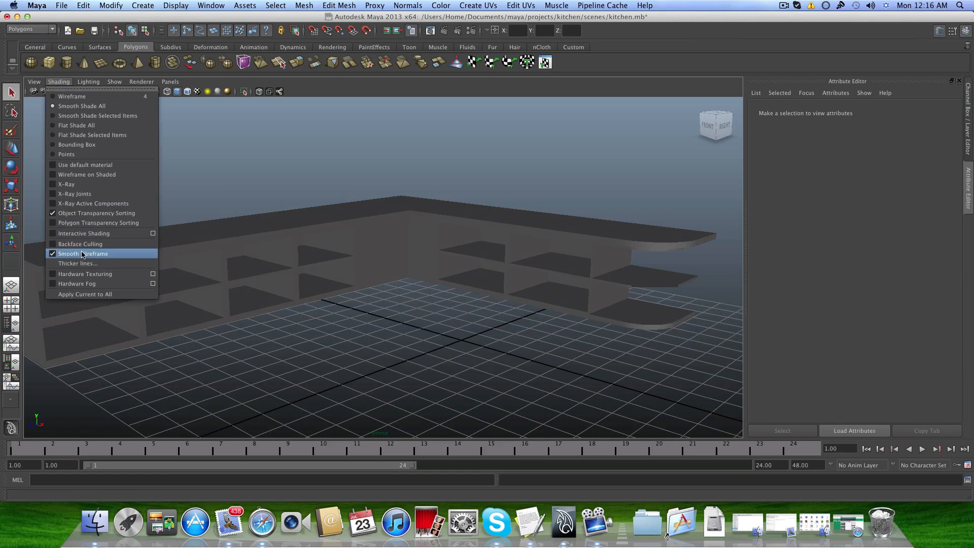
pyautogui.click(364, 291)
pyautogui.click(308, 218)
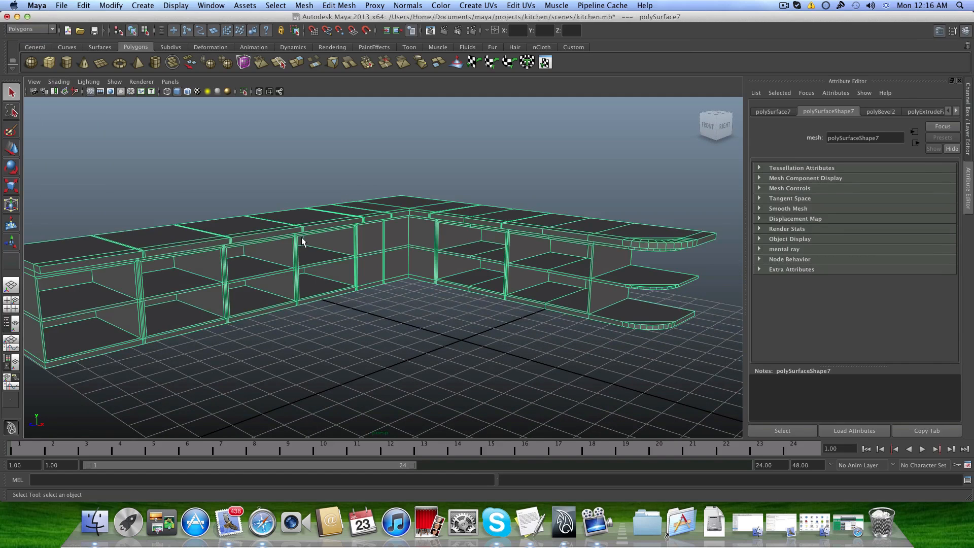
# Examine the lower cabinets from several angles, especially the blank front panels between the open shelves and the inner corner.
pyautogui.keyDown('alt'); pyautogui.moveTo(302, 236); pyautogui.dragTo(429, 235); pyautogui.keyUp('alt')
pyautogui.keyDown('alt'); pyautogui.moveTo(365, 241); pyautogui.dragTo(317, 241); pyautogui.keyUp('alt')
pyautogui.keyDown('alt'); pyautogui.moveTo(317, 241); pyautogui.dragTo(506, 276, button='right'); pyautogui.keyUp('alt')
pyautogui.keyDown('alt'); pyautogui.moveTo(506, 277); pyautogui.dragTo(488, 308, button='middle'); pyautogui.keyUp('alt')
pyautogui.keyDown('alt'); pyautogui.moveTo(488, 308); pyautogui.dragTo(410, 282); pyautogui.keyUp('alt')
pyautogui.keyDown('alt'); pyautogui.moveTo(410, 281); pyautogui.dragTo(402, 255, button='middle'); pyautogui.keyUp('alt')
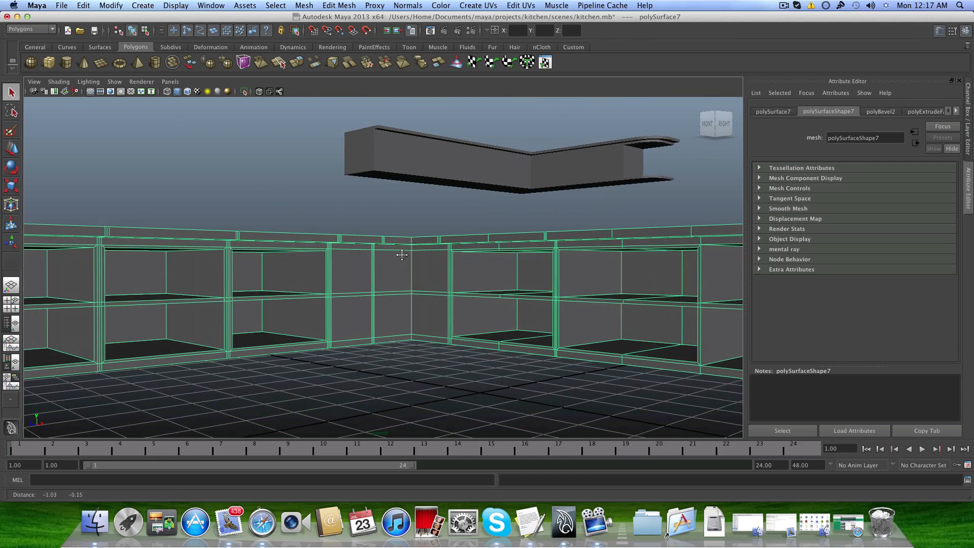
pyautogui.scroll(10, 375, 276)
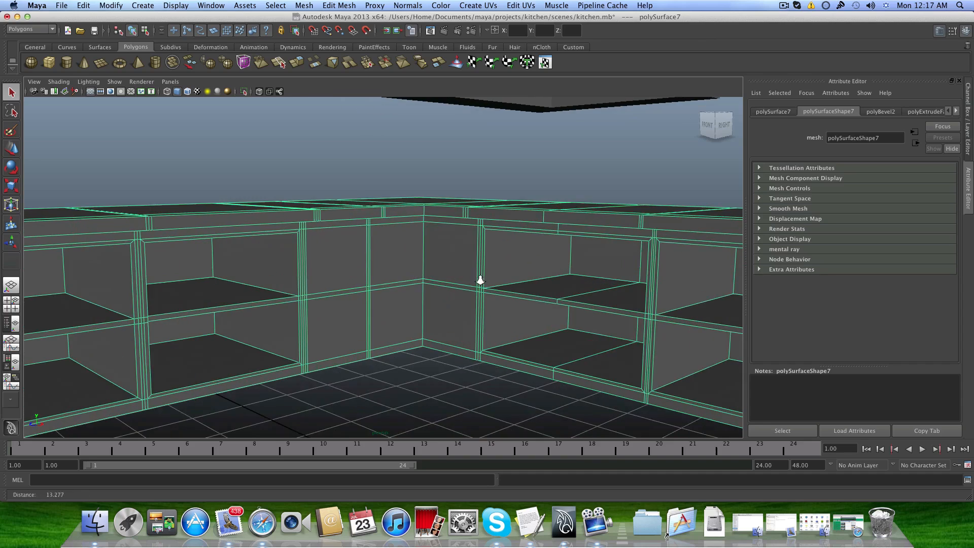
pyautogui.keyDown('alt'); pyautogui.moveTo(435, 324); pyautogui.dragTo(374, 320); pyautogui.keyUp('alt')
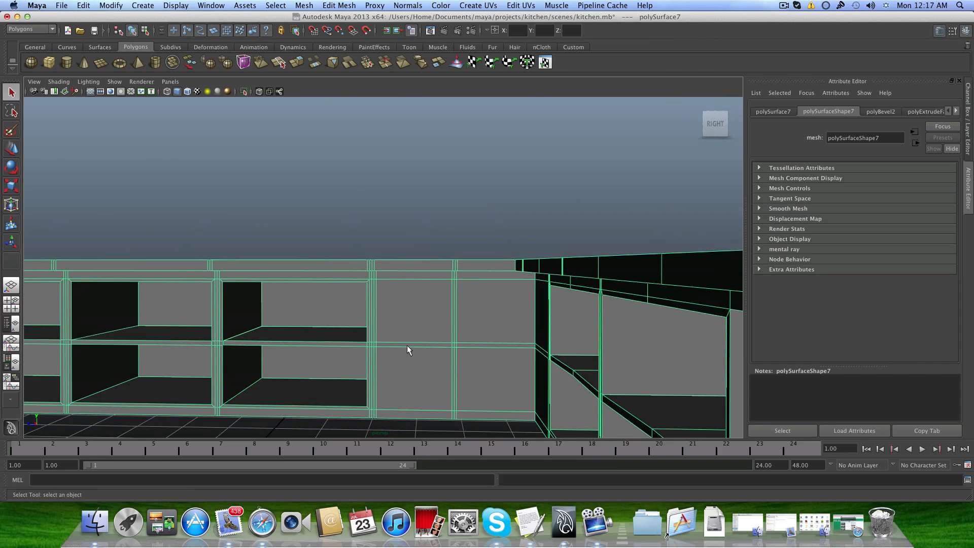
pyautogui.keyDown('alt'); pyautogui.moveTo(408, 350); pyautogui.dragTo(409, 350); pyautogui.keyUp('alt')
pyautogui.keyDown('alt'); pyautogui.moveTo(409, 350); pyautogui.dragTo(480, 347, button='middle'); pyautogui.keyUp('alt')
pyautogui.keyDown('alt'); pyautogui.moveTo(480, 347); pyautogui.dragTo(457, 330); pyautogui.keyUp('alt')
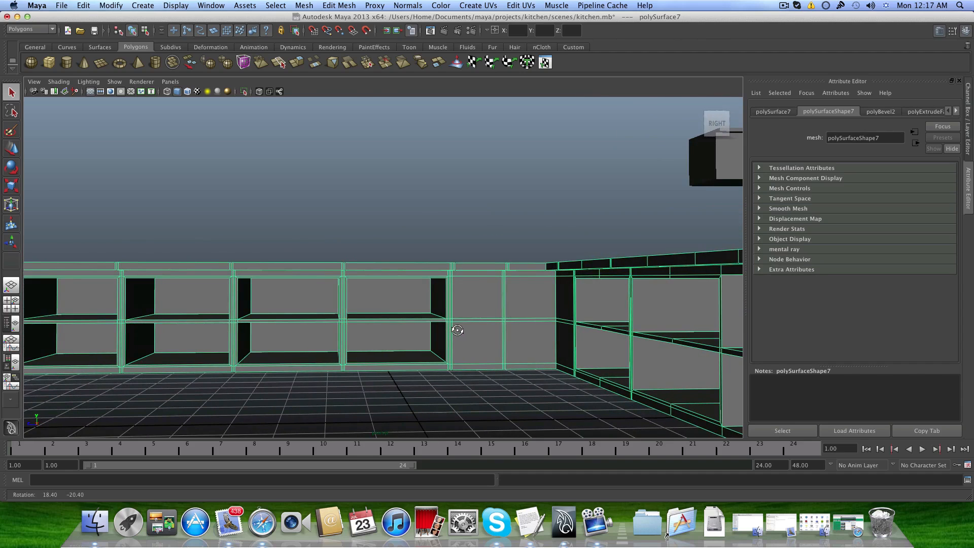
pyautogui.keyDown('alt'); pyautogui.moveTo(457, 331); pyautogui.dragTo(488, 337); pyautogui.keyUp('alt')
pyautogui.keyDown('alt'); pyautogui.moveTo(489, 338); pyautogui.dragTo(562, 299, button='middle'); pyautogui.keyUp('alt')
pyautogui.keyDown('alt'); pyautogui.moveTo(562, 299); pyautogui.dragTo(470, 333); pyautogui.keyUp('alt')
pyautogui.scroll(5, 467, 324)
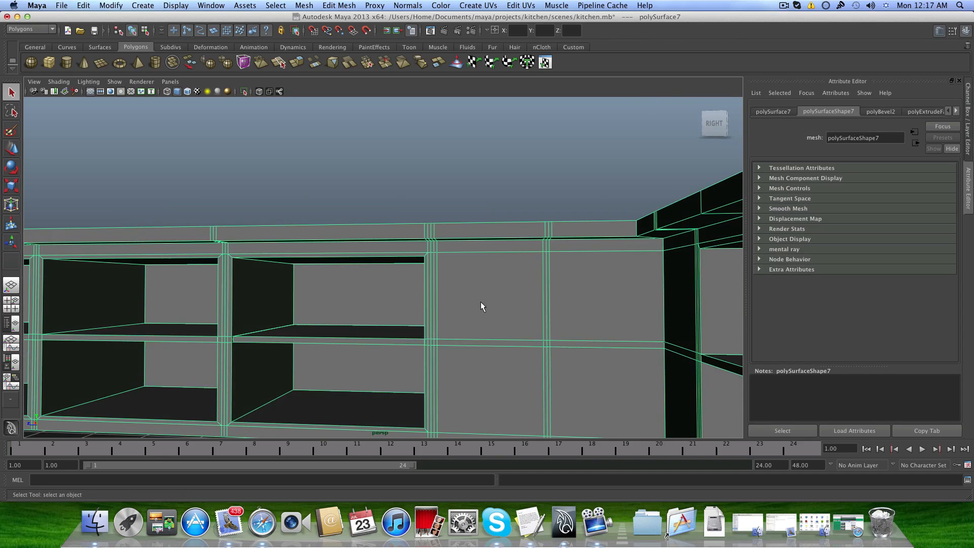
pyautogui.keyDown('alt'); pyautogui.moveTo(481, 303); pyautogui.dragTo(430, 294, button='middle'); pyautogui.keyUp('alt')
pyautogui.keyDown('alt'); pyautogui.moveTo(425, 304); pyautogui.dragTo(420, 300); pyautogui.keyUp('alt')
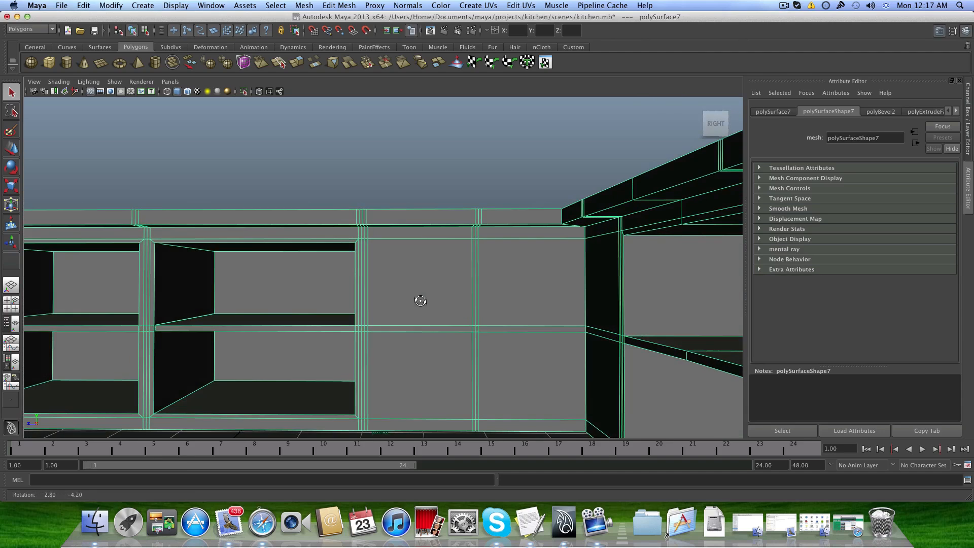
pyautogui.rightClick(421, 264)
pyautogui.click(451, 279)
pyautogui.scroll(3, 406, 291)
pyautogui.scroll(-2, 402, 295)
pyautogui.rightClick(403, 289)
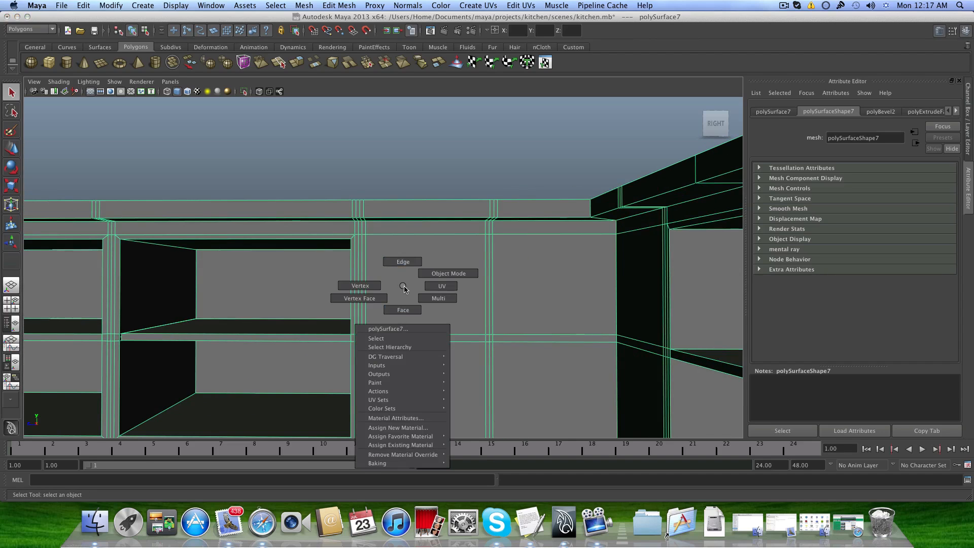
pyautogui.moveTo(397, 282)
pyautogui.keyDown('alt'); pyautogui.mouseDown()
pyautogui.moveTo(440, 287)
pyautogui.moveTo(415, 304)
pyautogui.moveTo(398, 287)
pyautogui.mouseUp(); pyautogui.keyUp('alt')
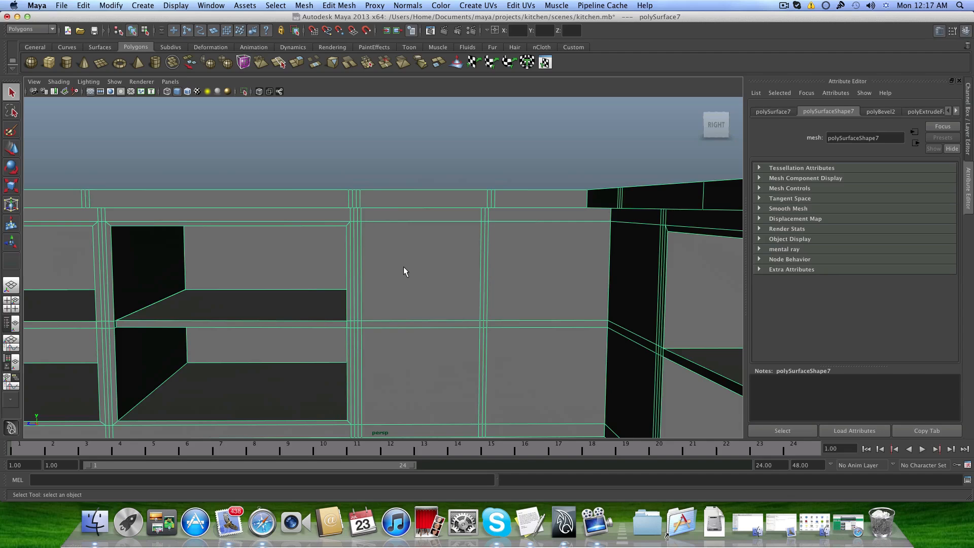
pyautogui.keyDown('shift'); pyautogui.rightClick(403, 254); pyautogui.keyUp('shift')
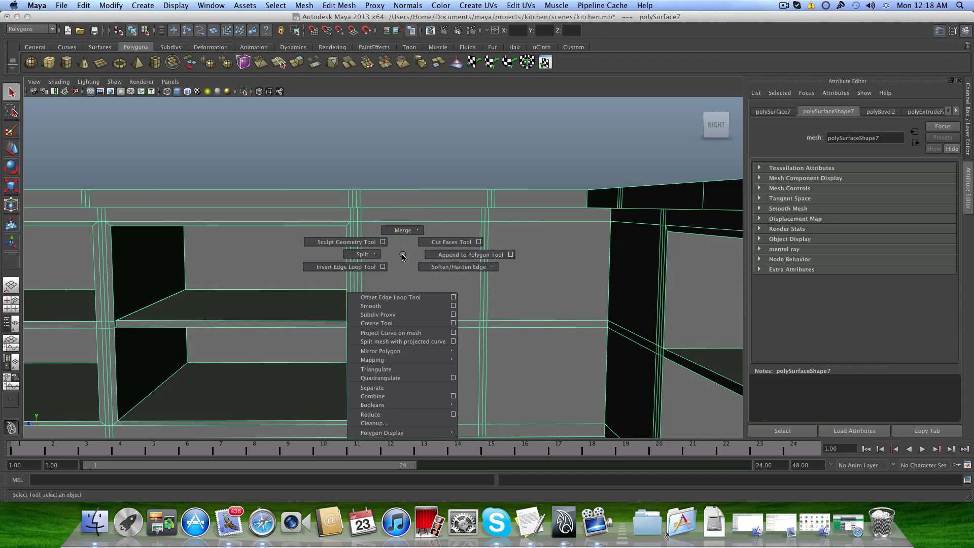
pyautogui.click(361, 266)
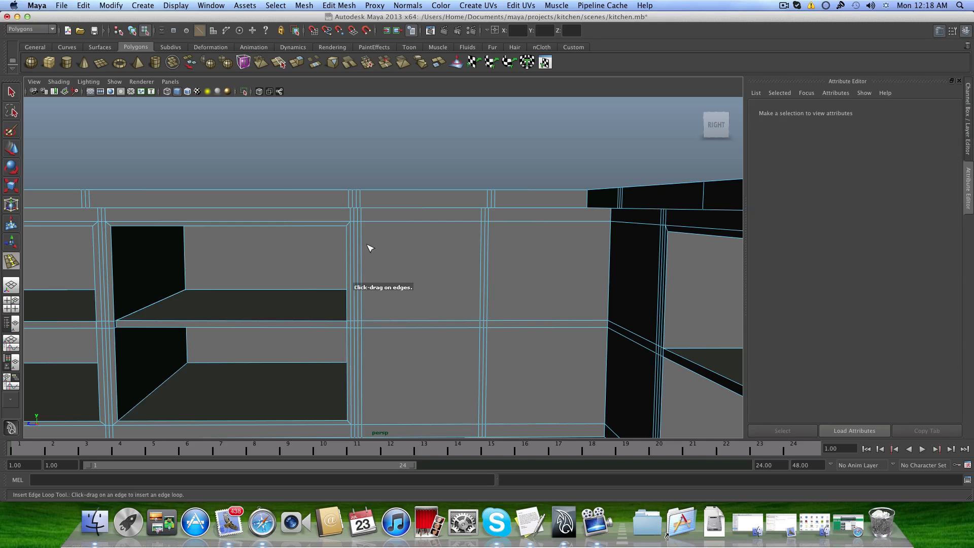
pyautogui.keyDown('alt'); pyautogui.moveTo(378, 254); pyautogui.dragTo(378, 249); pyautogui.keyUp('alt')
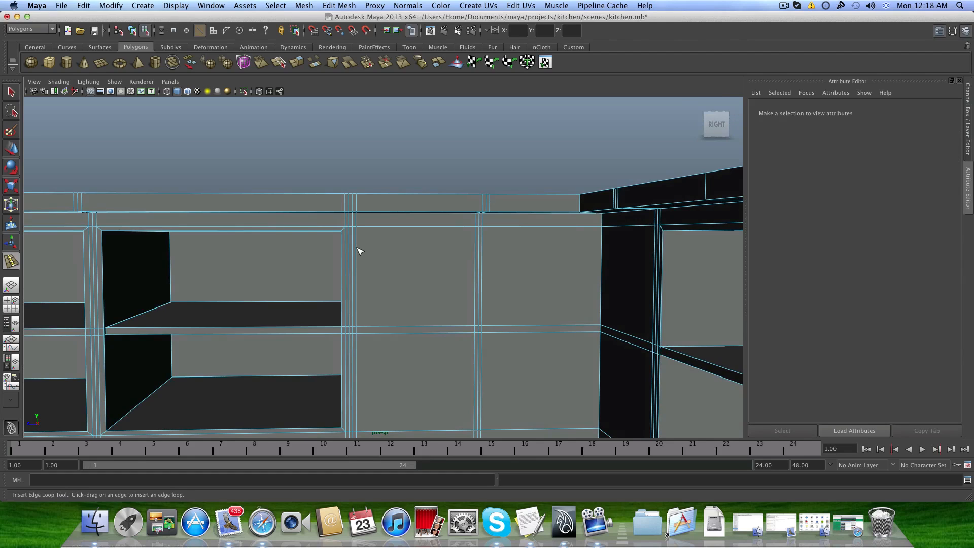
pyautogui.press('F8')
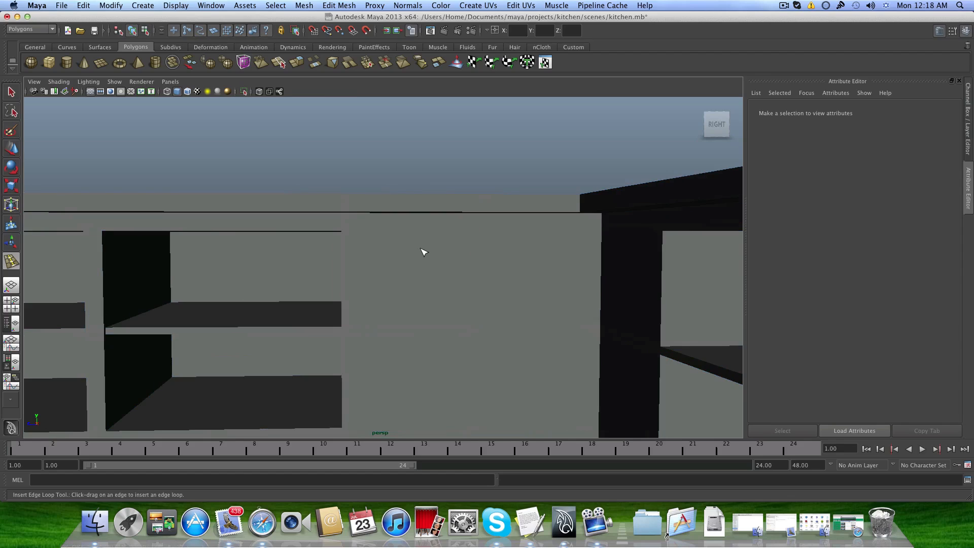
pyautogui.click(11, 92)
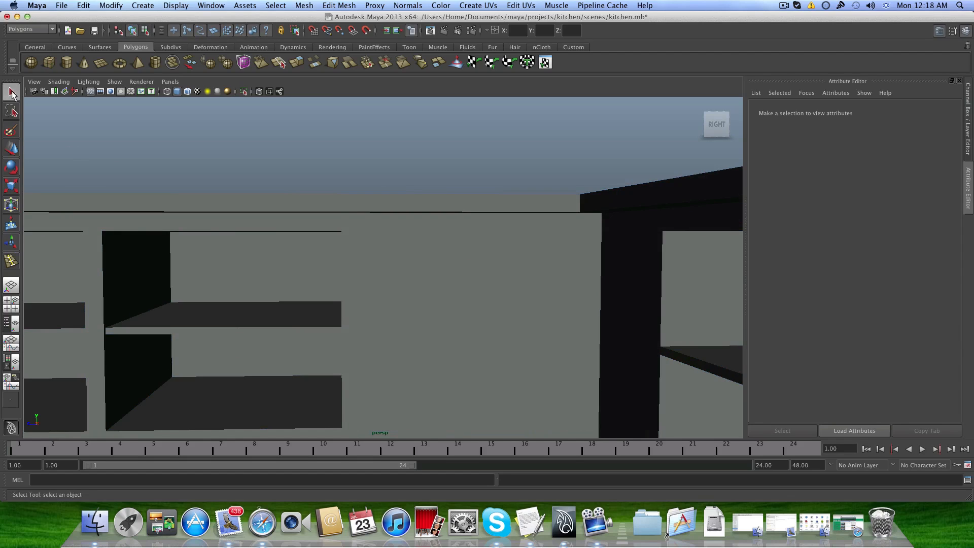
pyautogui.click(451, 273)
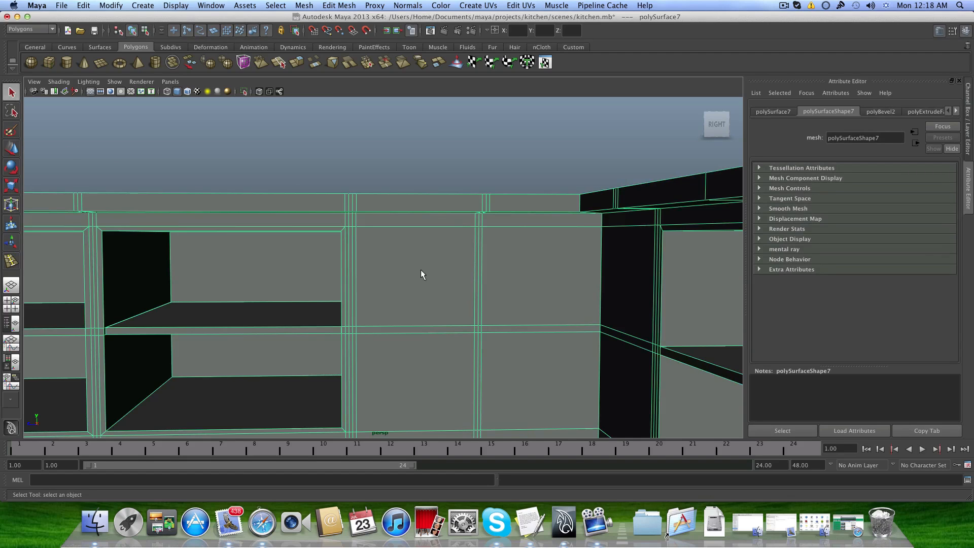
# Delete the upper, middle and lower front faces of the blank cabinet column directly beside the open shelves.
pyautogui.keyDown('alt'); pyautogui.moveTo(483, 289); pyautogui.dragTo(447, 290); pyautogui.keyUp('alt')
pyautogui.keyDown('alt'); pyautogui.moveTo(447, 285); pyautogui.dragTo(414, 275, button='middle'); pyautogui.keyUp('alt')
pyautogui.keyDown('alt'); pyautogui.moveTo(414, 276); pyautogui.dragTo(440, 299, button='right'); pyautogui.keyUp('alt')
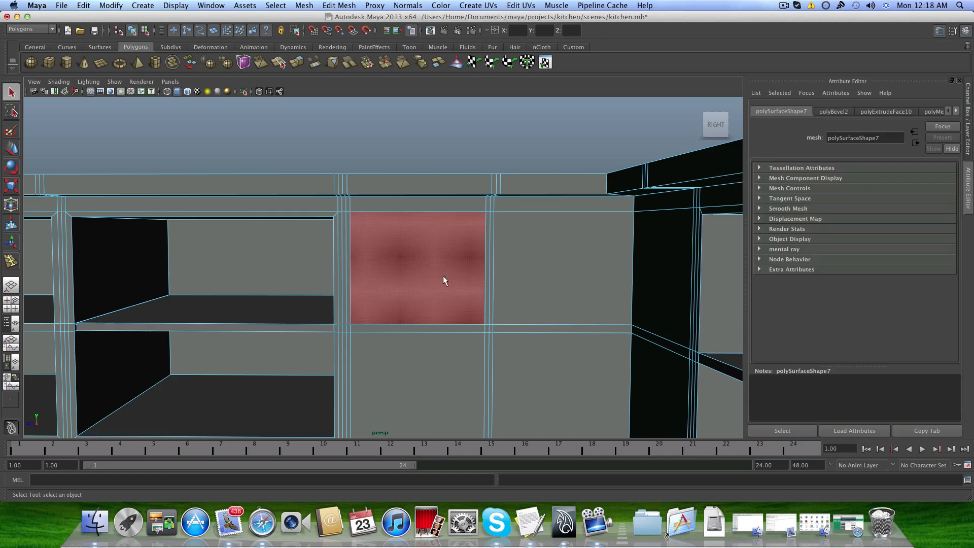
pyautogui.click(443, 279)
pyautogui.scroll(-2, 442, 306)
pyautogui.keyDown('alt'); pyautogui.moveTo(443, 305); pyautogui.dragTo(443, 299); pyautogui.keyUp('alt')
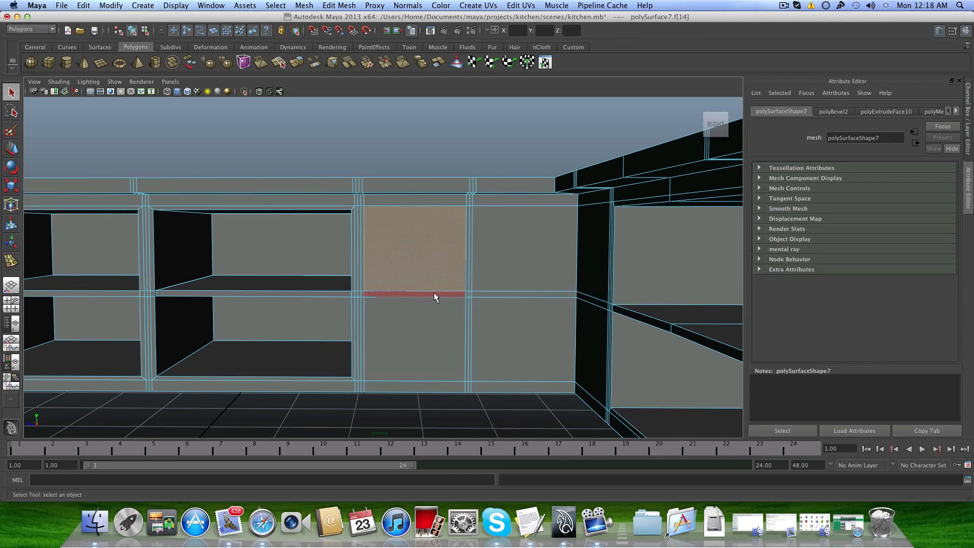
pyautogui.keyDown('shift'); pyautogui.click(429, 331); pyautogui.keyUp('shift')
pyautogui.scroll(2, 427, 340)
pyautogui.keyDown('alt'); pyautogui.moveTo(427, 346); pyautogui.dragTo(394, 319); pyautogui.keyUp('alt')
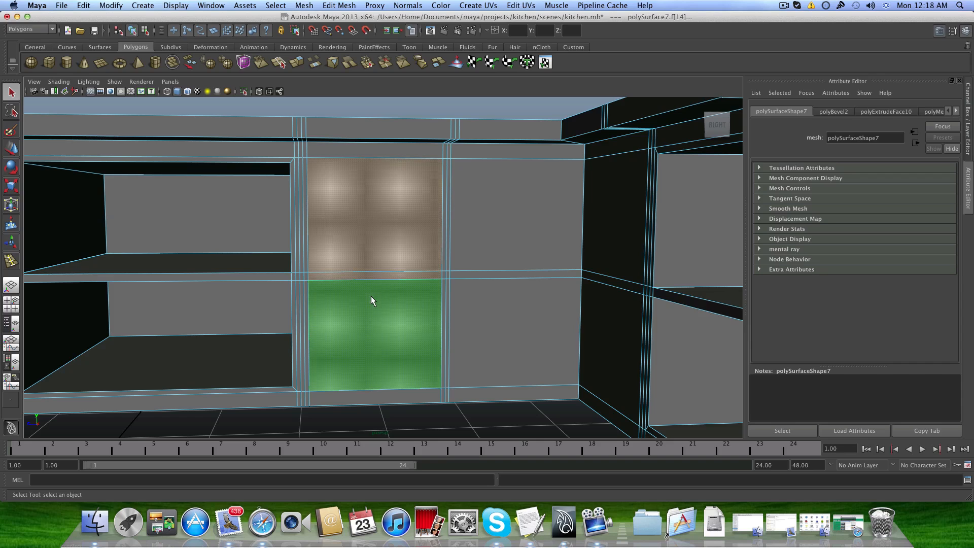
pyautogui.press('Delete')
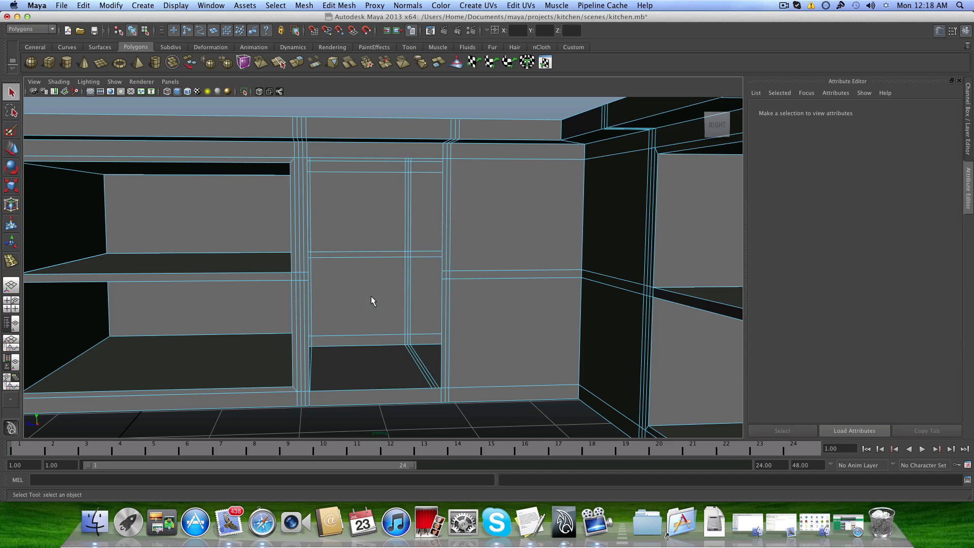
# Close the cabinet column's opening with a single face using Fill Hole on its top and bottom front border edges.
pyautogui.keyDown('alt'); pyautogui.moveTo(371, 297); pyautogui.dragTo(240, 263); pyautogui.keyUp('alt')
pyautogui.keyDown('alt'); pyautogui.moveTo(345, 270); pyautogui.dragTo(441, 253, button='right'); pyautogui.keyUp('alt')
pyautogui.moveTo(372, 214); pyautogui.dragTo(359, 182, button='right')
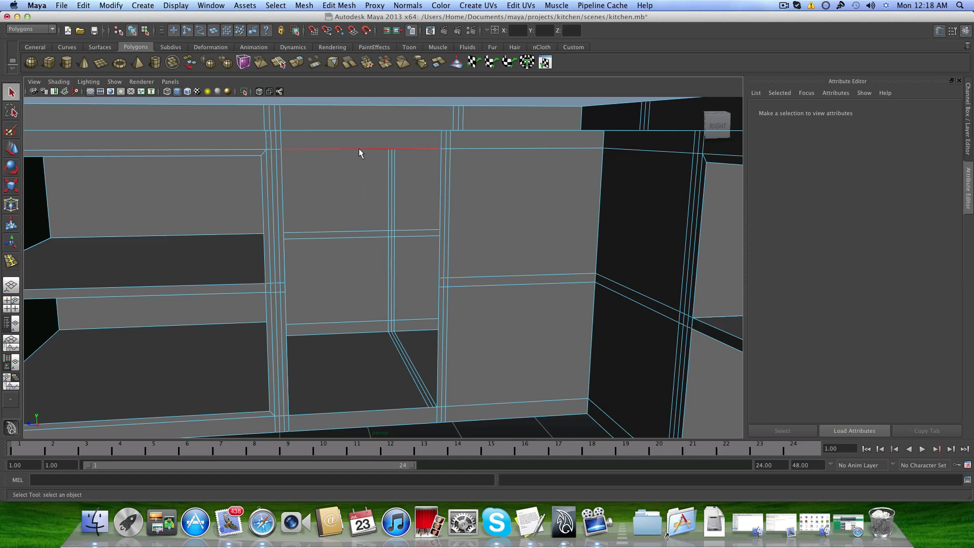
pyautogui.click(358, 149)
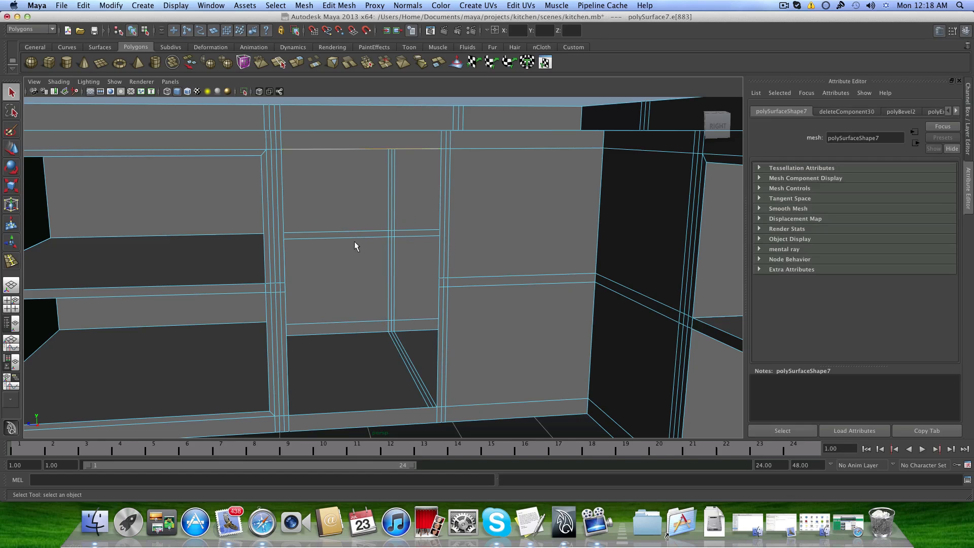
pyautogui.click(373, 410)
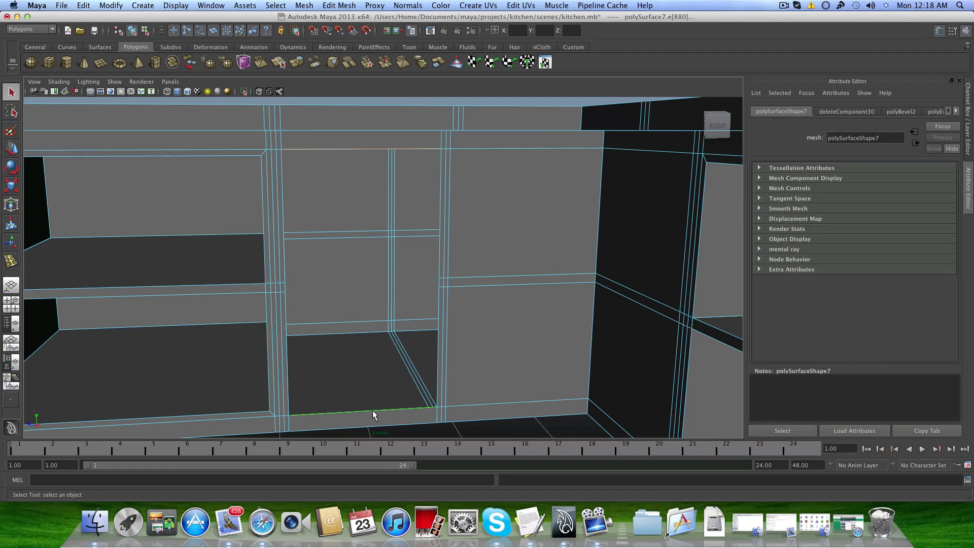
pyautogui.click(304, 6)
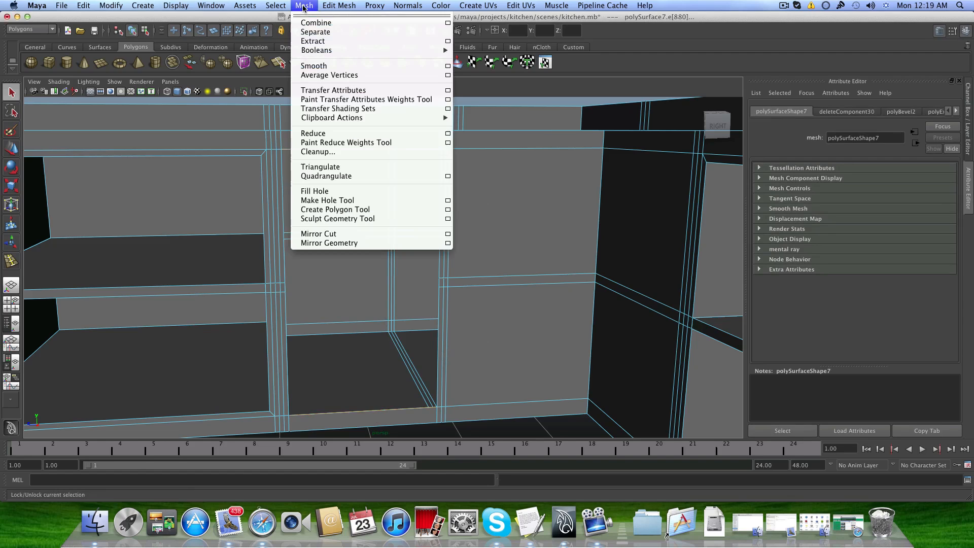
pyautogui.click(326, 192)
pyautogui.moveTo(349, 230)
pyautogui.keyDown('alt'); pyautogui.mouseDown()
pyautogui.moveTo(372, 229)
pyautogui.moveTo(445, 263)
pyautogui.moveTo(518, 198)
pyautogui.moveTo(429, 203)
pyautogui.moveTo(380, 246)
pyautogui.moveTo(349, 239)
pyautogui.mouseUp(); pyautogui.keyUp('alt')
pyautogui.keyDown('alt'); pyautogui.moveTo(451, 253); pyautogui.dragTo(341, 188); pyautogui.keyUp('alt')
pyautogui.keyDown('alt'); pyautogui.moveTo(339, 297); pyautogui.dragTo(430, 218); pyautogui.keyUp('alt')
# Extrude the filled cabinet front face without thickness and scale it vertically to about 0.646.
pyautogui.moveTo(430, 214); pyautogui.dragTo(427, 241, button='right')
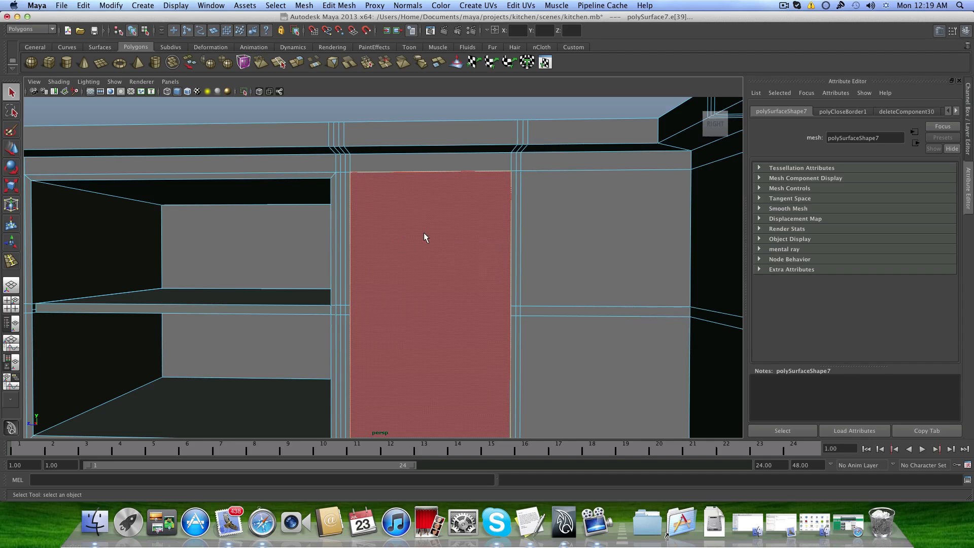
pyautogui.click(429, 266)
pyautogui.scroll(-3, 437, 297)
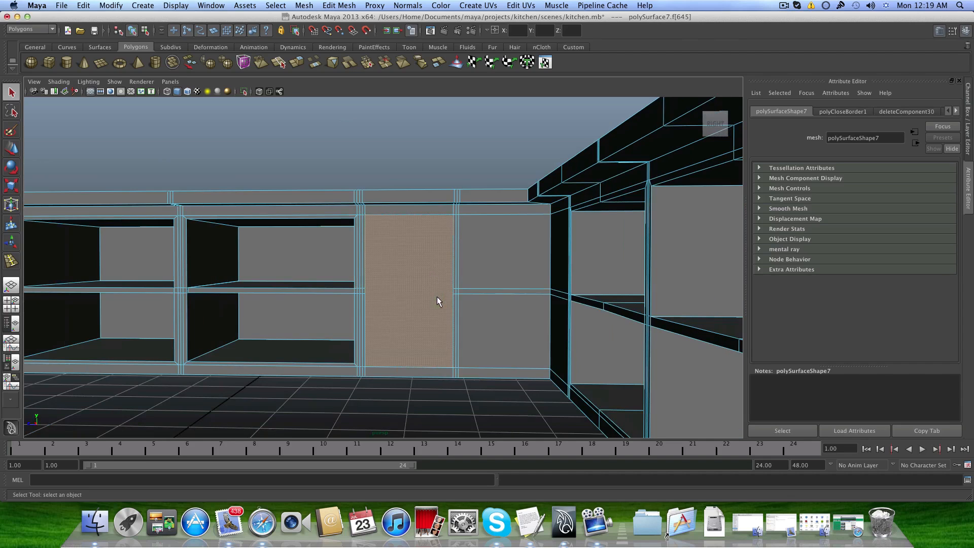
pyautogui.scroll(1, 424, 269)
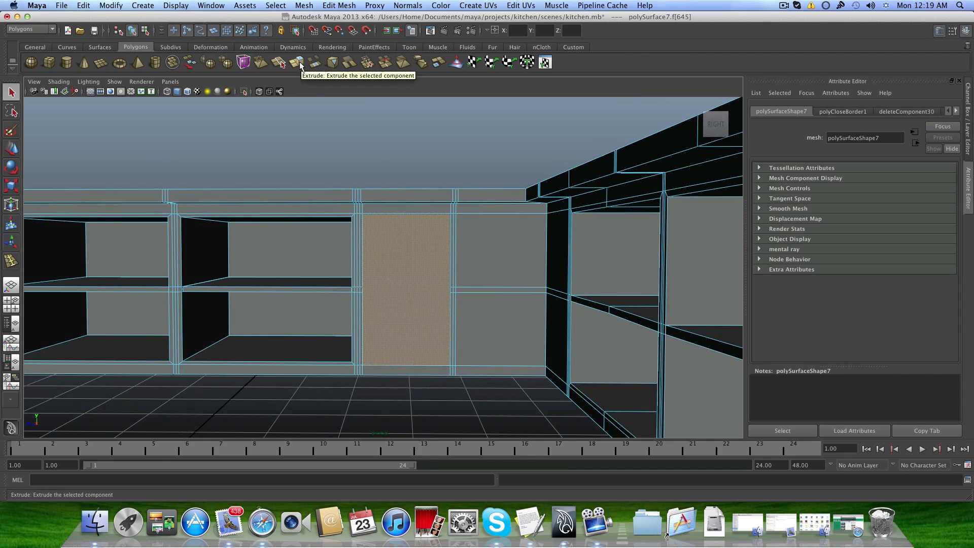
pyautogui.click(297, 64)
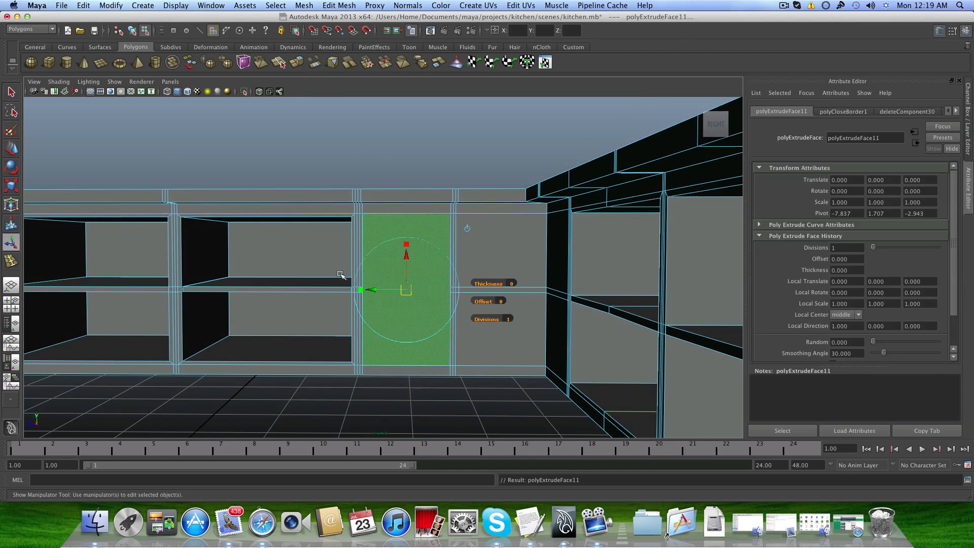
pyautogui.scroll(3, 436, 269)
pyautogui.keyDown('alt'); pyautogui.moveTo(443, 275); pyautogui.dragTo(429, 224, button='middle'); pyautogui.keyUp('alt')
pyautogui.keyDown('alt'); pyautogui.moveTo(428, 223); pyautogui.dragTo(445, 235, button='right'); pyautogui.keyUp('alt')
pyautogui.keyDown('alt'); pyautogui.moveTo(445, 235); pyautogui.dragTo(426, 268, button='middle'); pyautogui.keyUp('alt')
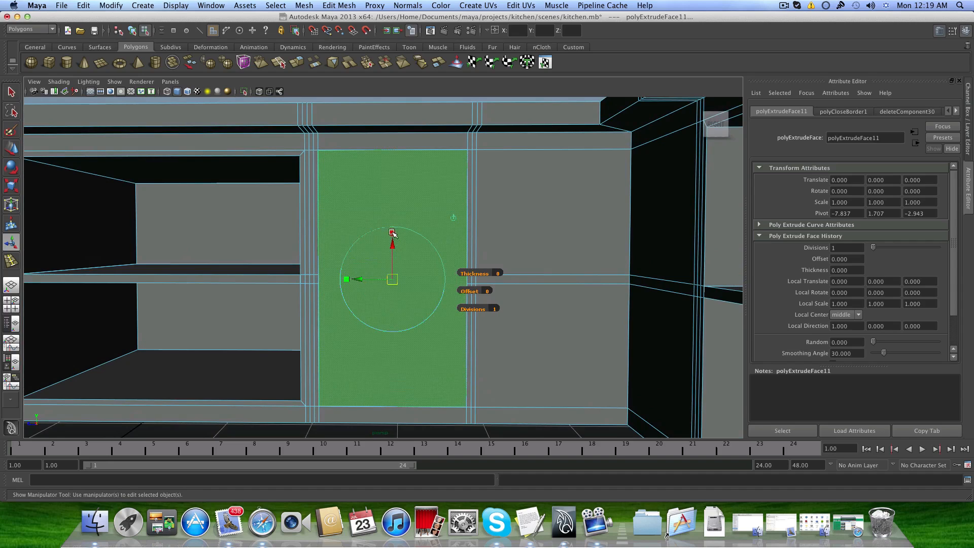
pyautogui.moveTo(393, 233); pyautogui.dragTo(348, 221)
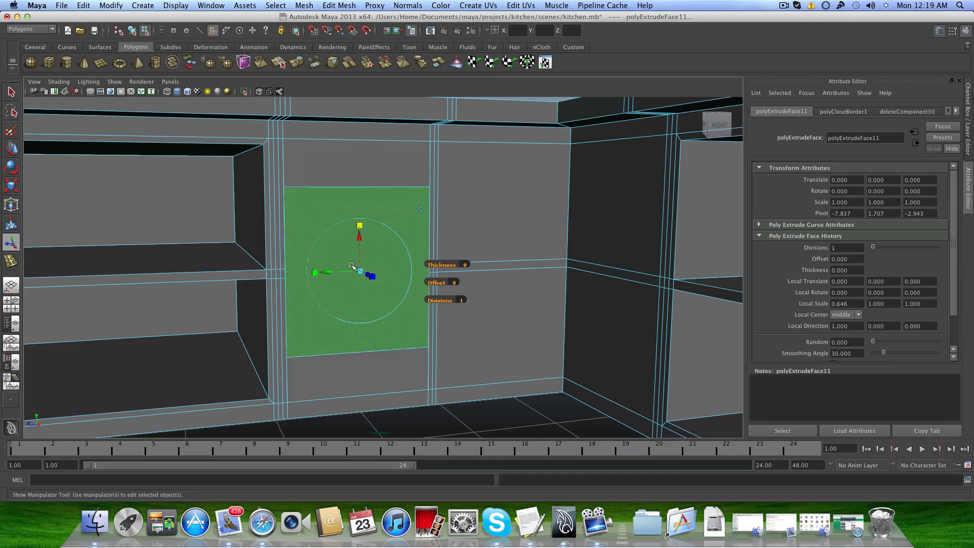
# Extrude the narrowed middle face again and scale it vertically to about 0.385.
pyautogui.click(299, 63)
pyautogui.moveTo(360, 227); pyautogui.dragTo(347, 245)
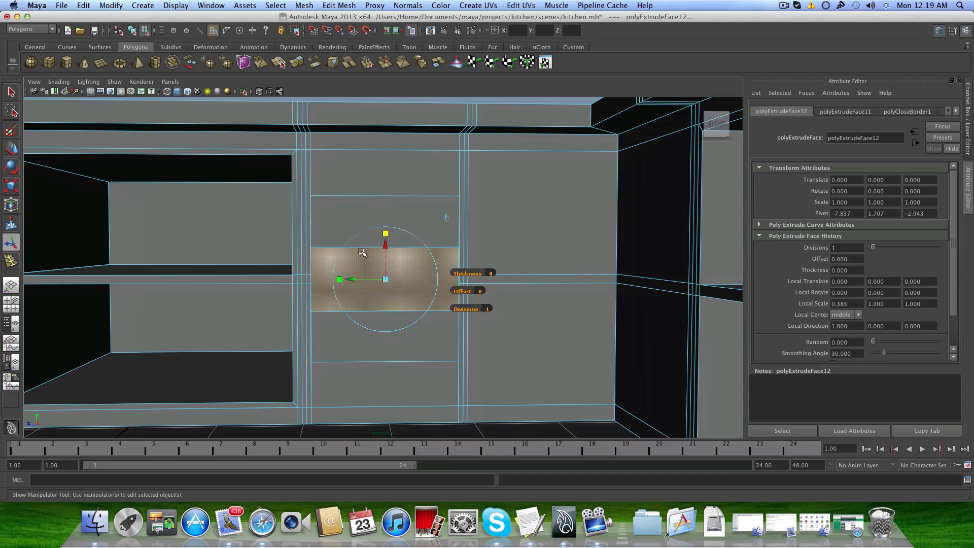
pyautogui.keyDown('alt'); pyautogui.moveTo(362, 252); pyautogui.dragTo(332, 244, button='middle'); pyautogui.keyUp('alt')
pyautogui.scroll(-3, 340, 195)
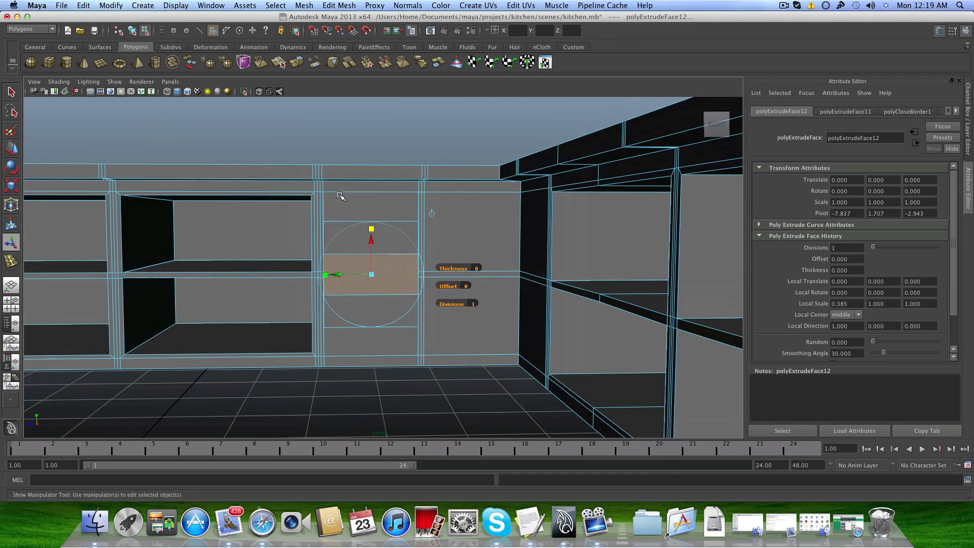
# Scale the two edges bounding the column's middle section slightly closer together vertically, undoing a mistaken edge extrusion.
pyautogui.click(323, 127)
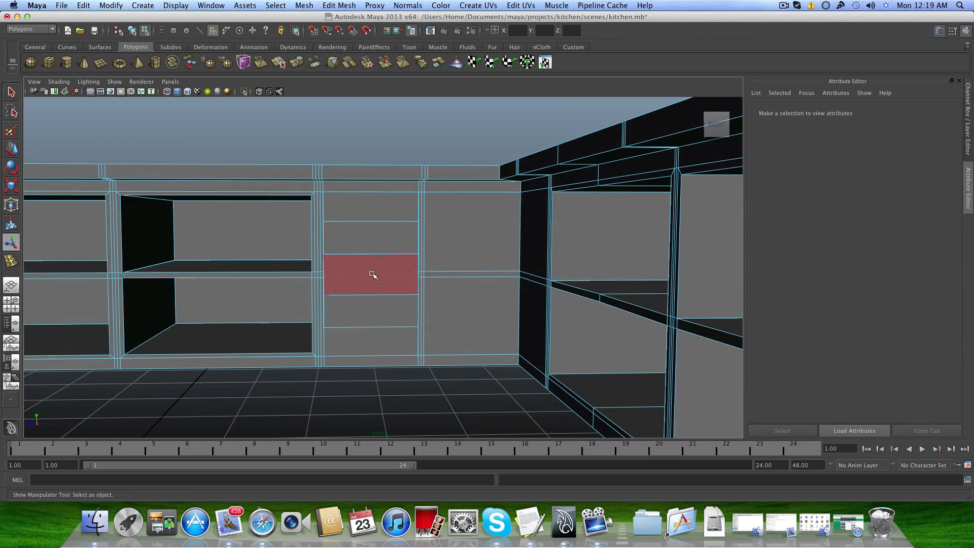
pyautogui.moveTo(372, 277); pyautogui.dragTo(371, 252, button='right')
pyautogui.click(373, 295)
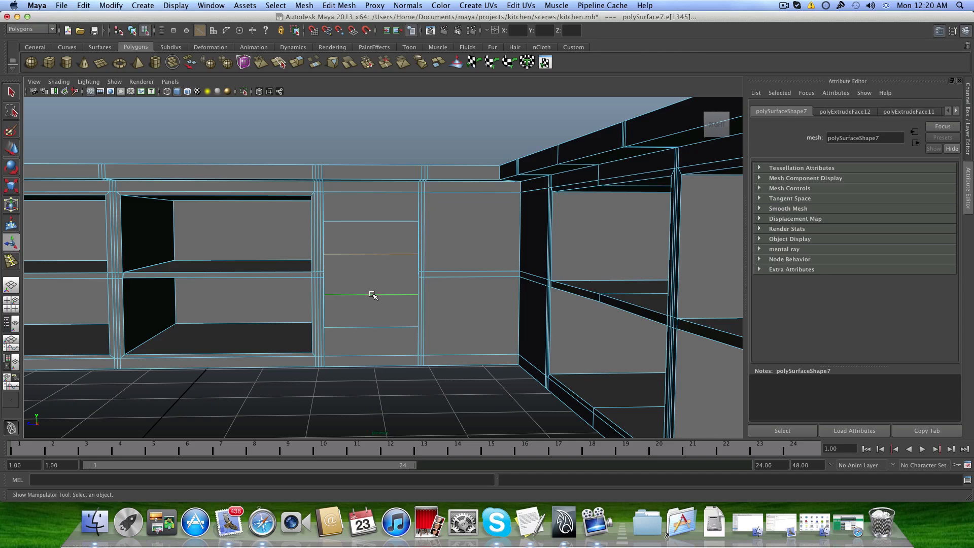
pyautogui.click(297, 64)
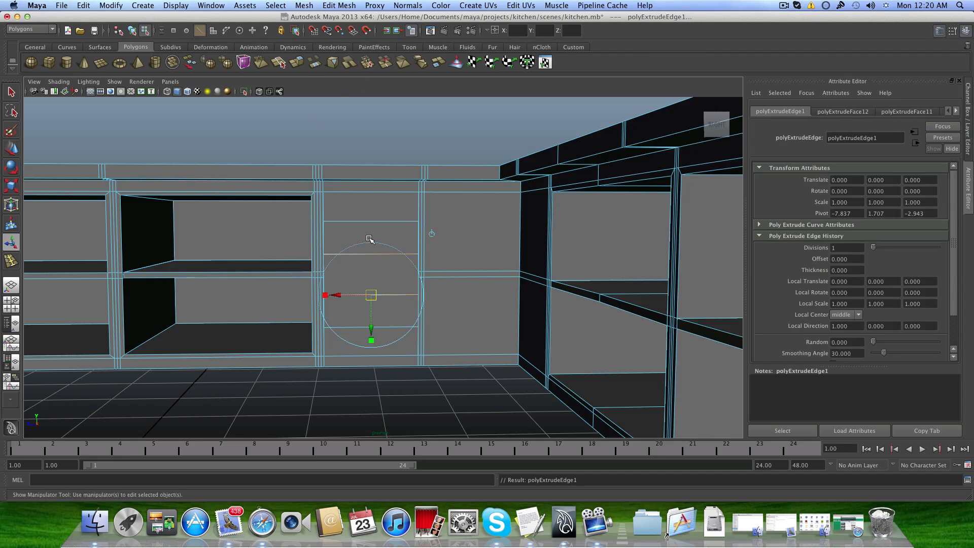
pyautogui.hotkey('ctrl', 'z')
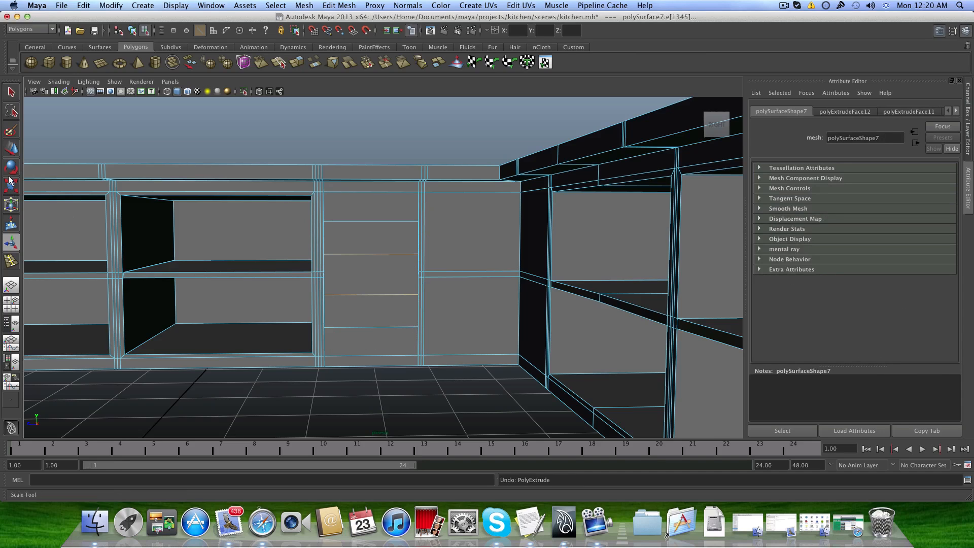
pyautogui.click(11, 191)
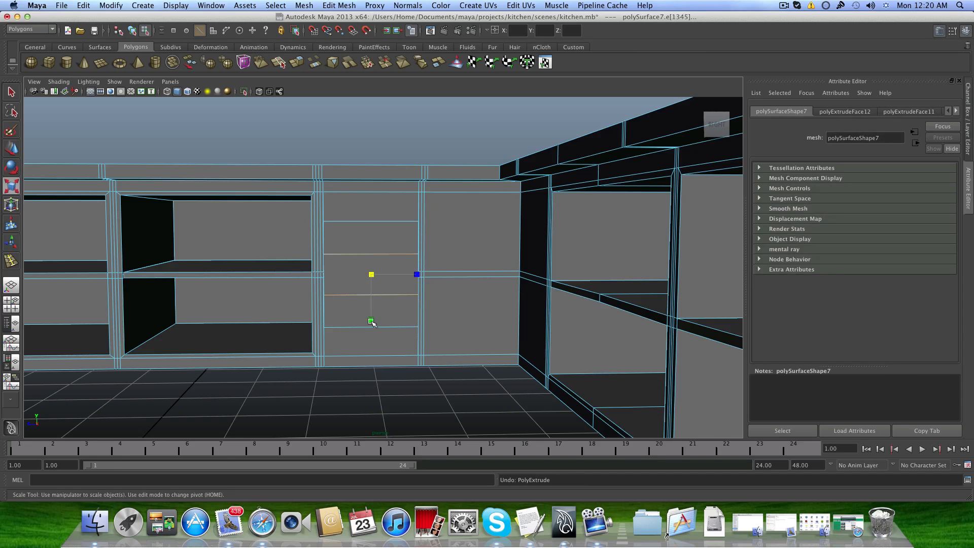
pyautogui.moveTo(372, 321); pyautogui.dragTo(372, 318)
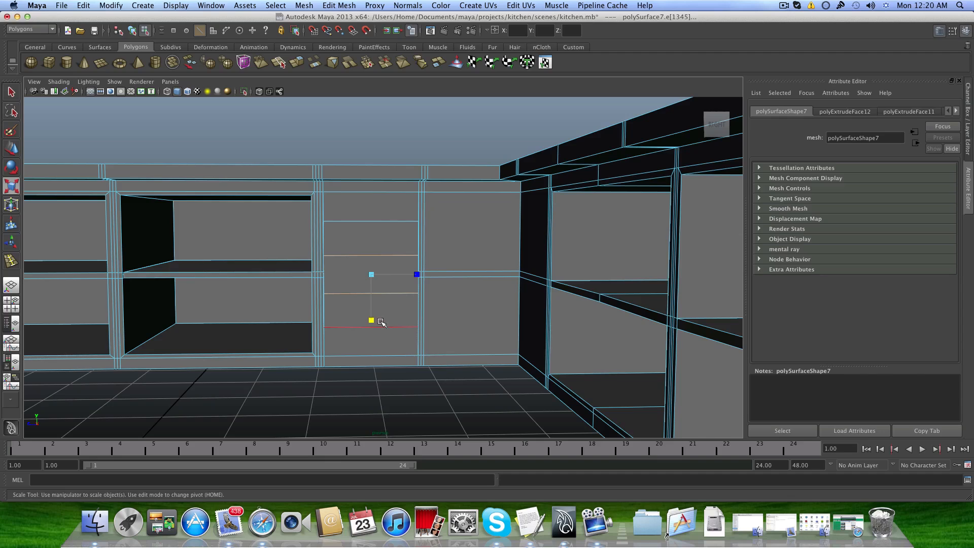
# Scale the uppermost and lowermost dividing edges of the column slightly closer together vertically.
pyautogui.click(381, 327)
pyautogui.keyDown('shift'); pyautogui.click(378, 221); pyautogui.keyUp('shift')
pyautogui.moveTo(372, 322)
pyautogui.mouseDown()
pyautogui.moveTo(426, 319)
pyautogui.moveTo(365, 316)
pyautogui.mouseUp()
pyautogui.keyDown('alt'); pyautogui.moveTo(365, 316); pyautogui.dragTo(466, 334, button='right'); pyautogui.keyUp('alt')
# Check the five section faces by selecting them, and scale the middle face slightly shorter vertically.
pyautogui.moveTo(406, 242); pyautogui.dragTo(402, 268, button='right')
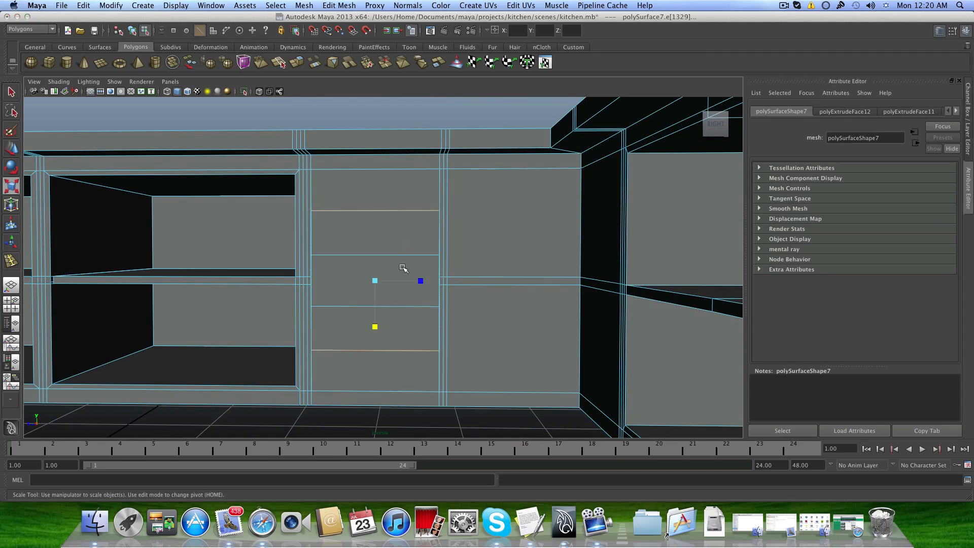
pyautogui.click(350, 185)
pyautogui.keyDown('shift'); pyautogui.click(369, 234); pyautogui.keyUp('shift')
pyautogui.keyDown('shift'); pyautogui.click(365, 278); pyautogui.keyUp('shift')
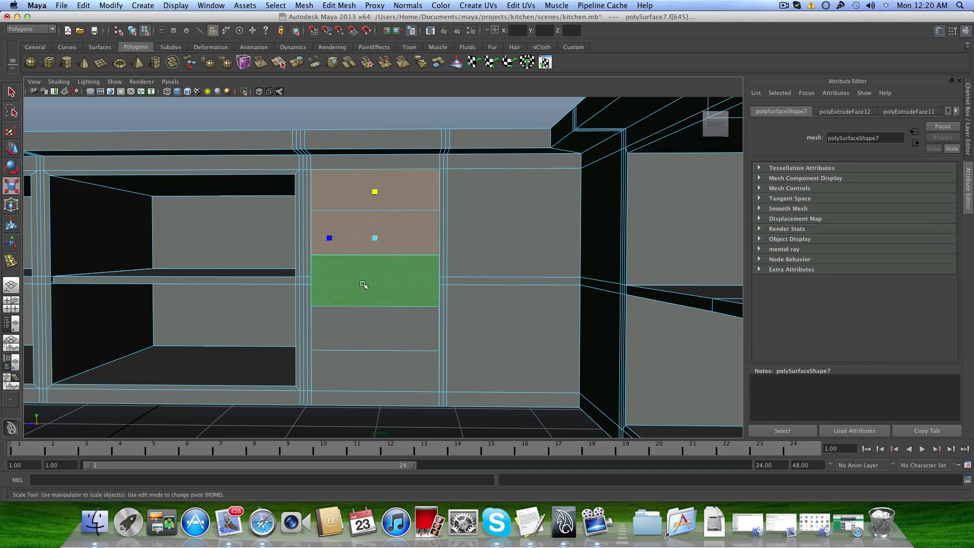
pyautogui.keyDown('shift'); pyautogui.click(363, 325); pyautogui.keyUp('shift')
pyautogui.keyDown('shift'); pyautogui.click(368, 364); pyautogui.keyUp('shift')
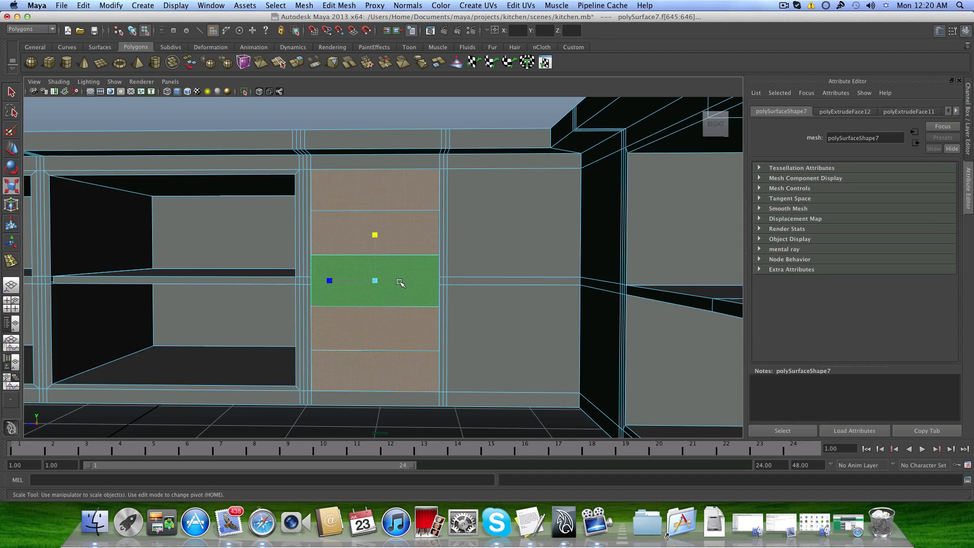
pyautogui.click(401, 283)
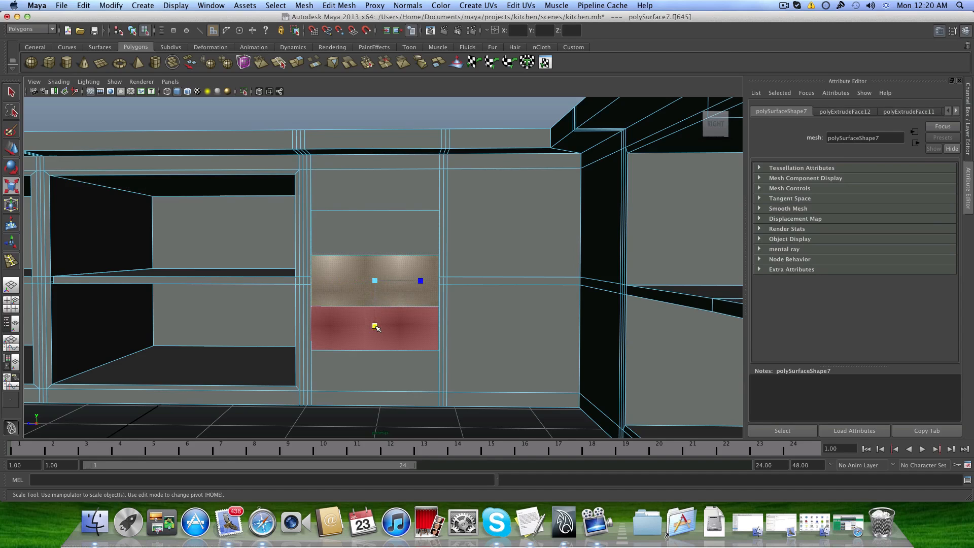
pyautogui.moveTo(375, 328); pyautogui.dragTo(376, 325)
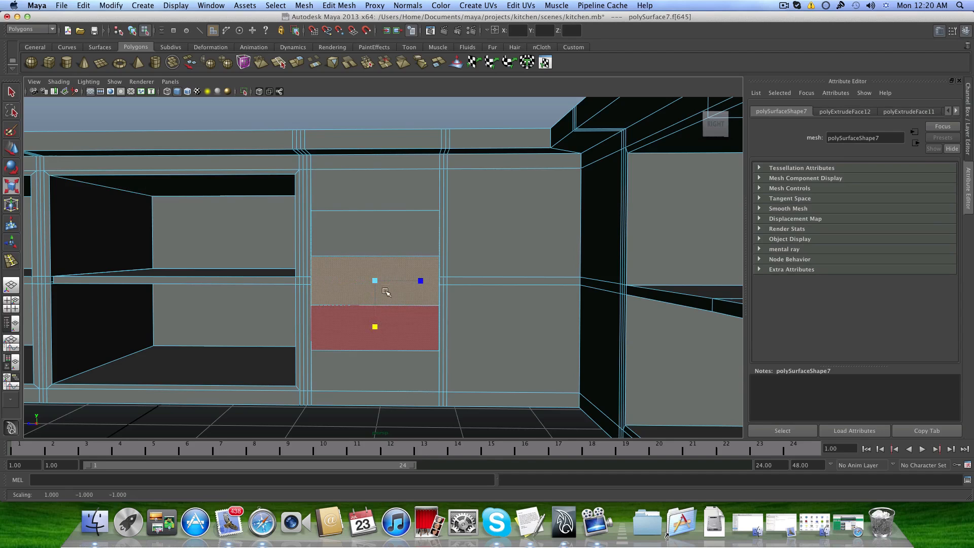
# Reselect the column's section faces to compare their heights, and shorten the middle face a little further.
pyautogui.click(398, 190)
pyautogui.keyDown('shift'); pyautogui.click(397, 230); pyautogui.keyUp('shift')
pyautogui.keyDown('shift'); pyautogui.click(390, 277); pyautogui.keyUp('shift')
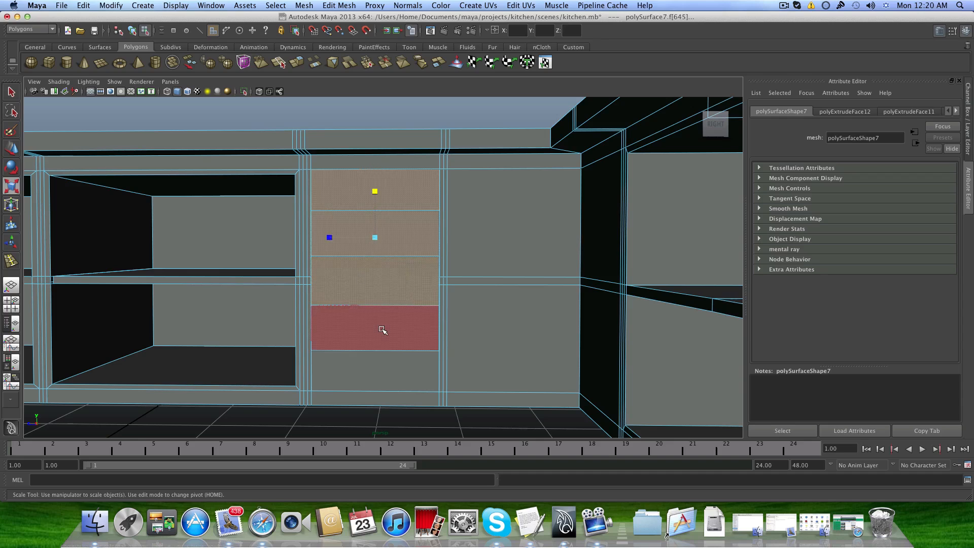
pyautogui.keyDown('shift'); pyautogui.click(383, 330); pyautogui.keyUp('shift')
pyautogui.moveTo(379, 326)
pyautogui.keyDown('alt'); pyautogui.mouseDown()
pyautogui.moveTo(413, 330)
pyautogui.moveTo(376, 318)
pyautogui.mouseUp(); pyautogui.keyUp('alt')
pyautogui.keyDown('alt'); pyautogui.moveTo(421, 322); pyautogui.dragTo(441, 283, button='middle'); pyautogui.keyUp('alt')
pyautogui.click(385, 244)
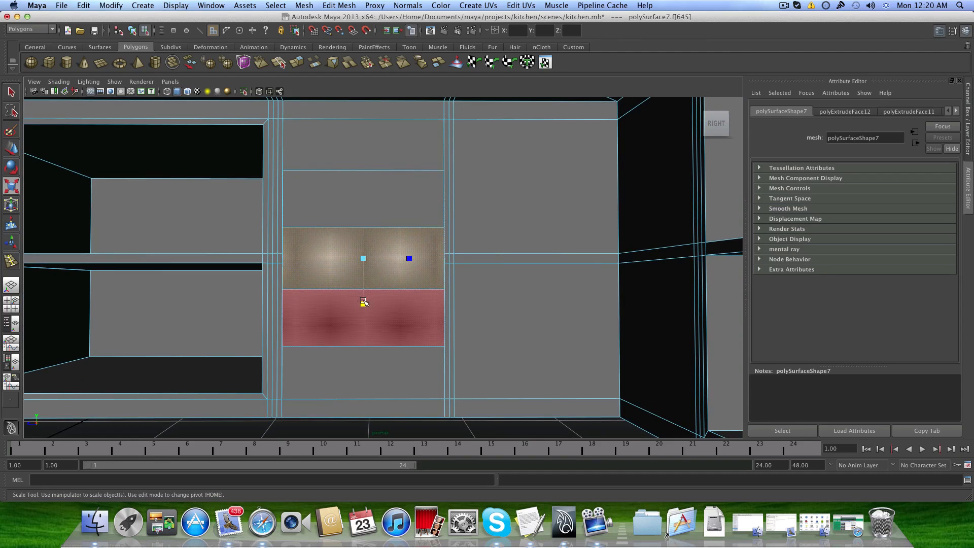
pyautogui.moveTo(363, 303); pyautogui.dragTo(320, 298)
pyautogui.click(327, 297)
# Examine the proportions of the five column sections from several angles.
pyautogui.keyDown('alt'); pyautogui.moveTo(364, 193); pyautogui.dragTo(362, 234, button='middle'); pyautogui.keyUp('alt')
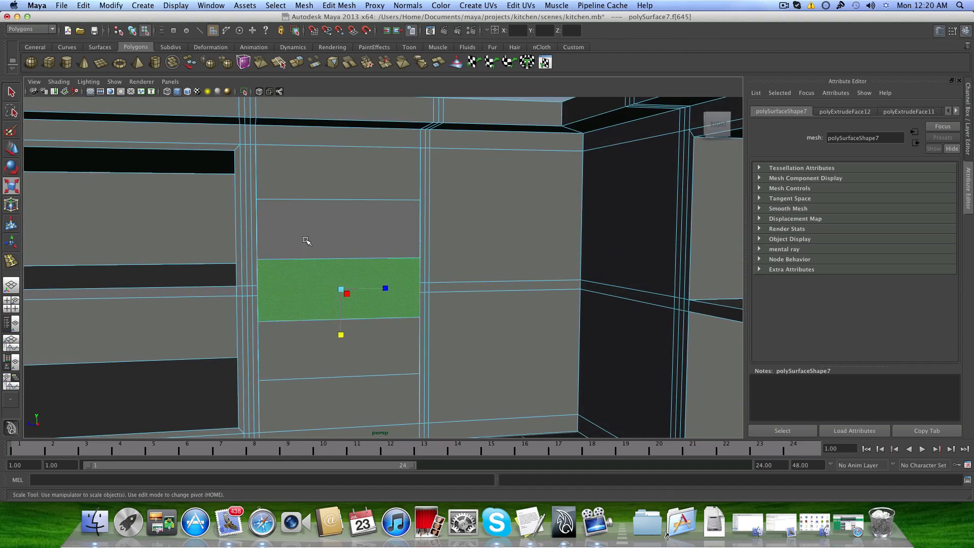
pyautogui.keyDown('alt'); pyautogui.moveTo(308, 264); pyautogui.dragTo(365, 247, button='middle'); pyautogui.keyUp('alt')
pyautogui.keyDown('alt'); pyautogui.moveTo(366, 248); pyautogui.dragTo(335, 254); pyautogui.keyUp('alt')
pyautogui.keyDown('alt'); pyautogui.moveTo(344, 274); pyautogui.dragTo(309, 298, button='middle'); pyautogui.keyUp('alt')
pyautogui.keyDown('alt'); pyautogui.moveTo(309, 298); pyautogui.dragTo(304, 298); pyautogui.keyUp('alt')
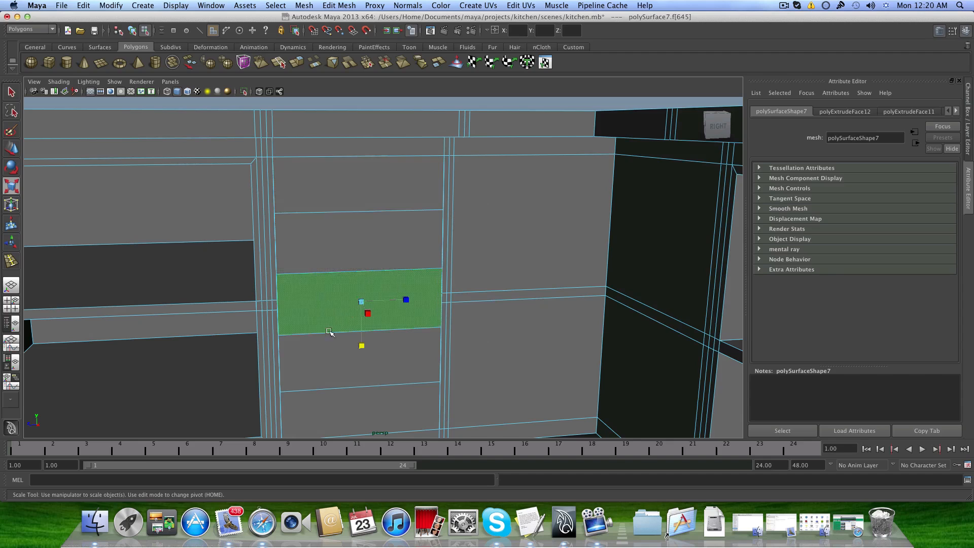
pyautogui.click(318, 193)
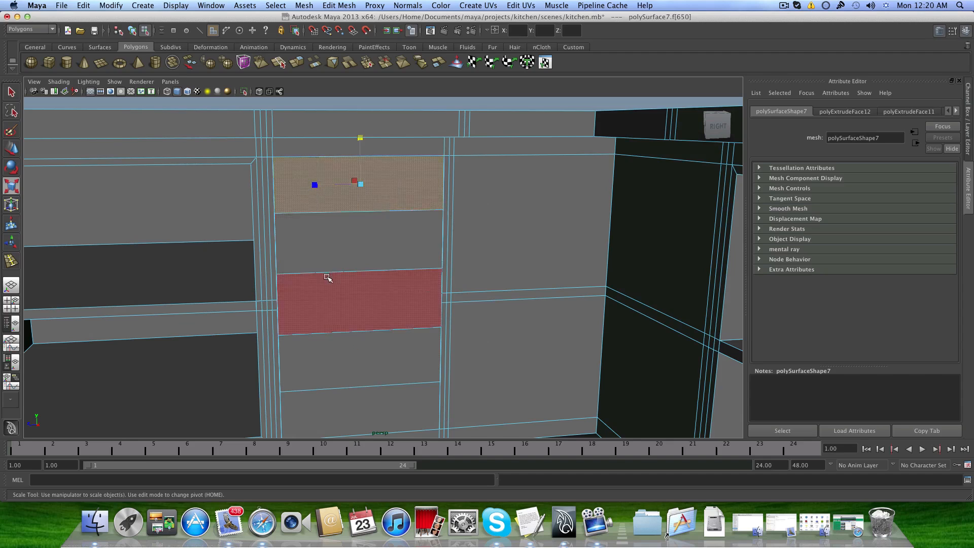
pyautogui.keyDown('alt'); pyautogui.moveTo(333, 363); pyautogui.dragTo(335, 315, button='middle'); pyautogui.keyUp('alt')
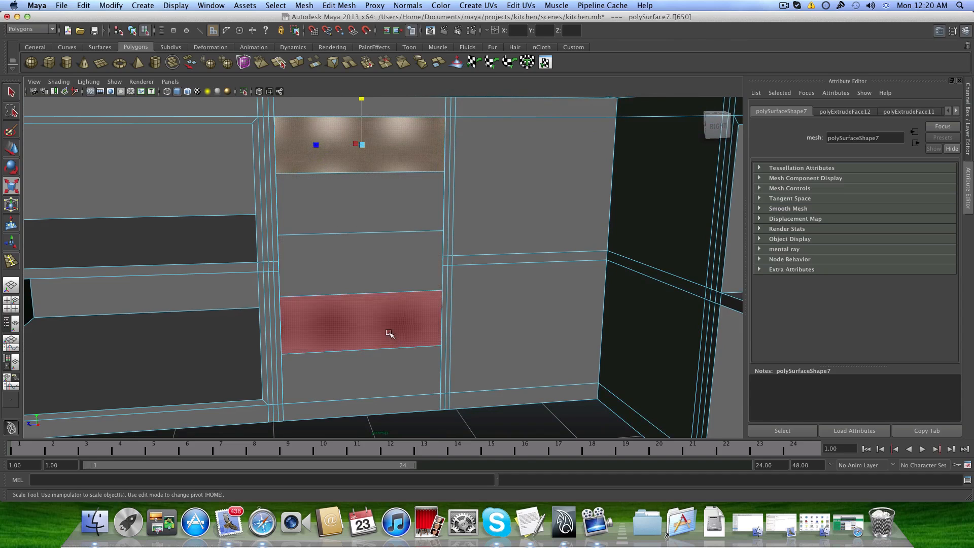
pyautogui.keyDown('alt'); pyautogui.moveTo(358, 242); pyautogui.dragTo(358, 278, button='middle'); pyautogui.keyUp('alt')
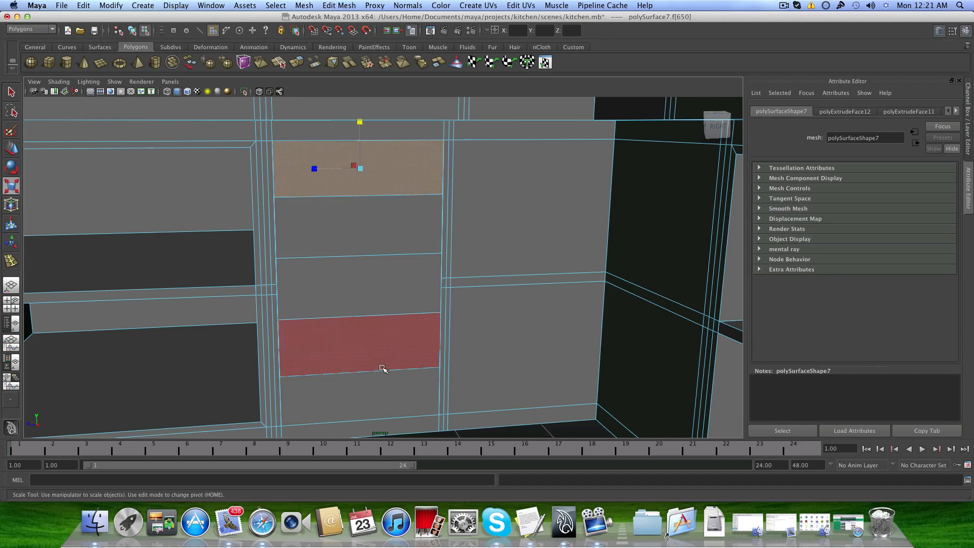
pyautogui.keyDown('alt'); pyautogui.moveTo(448, 380); pyautogui.dragTo(407, 335); pyautogui.keyUp('alt')
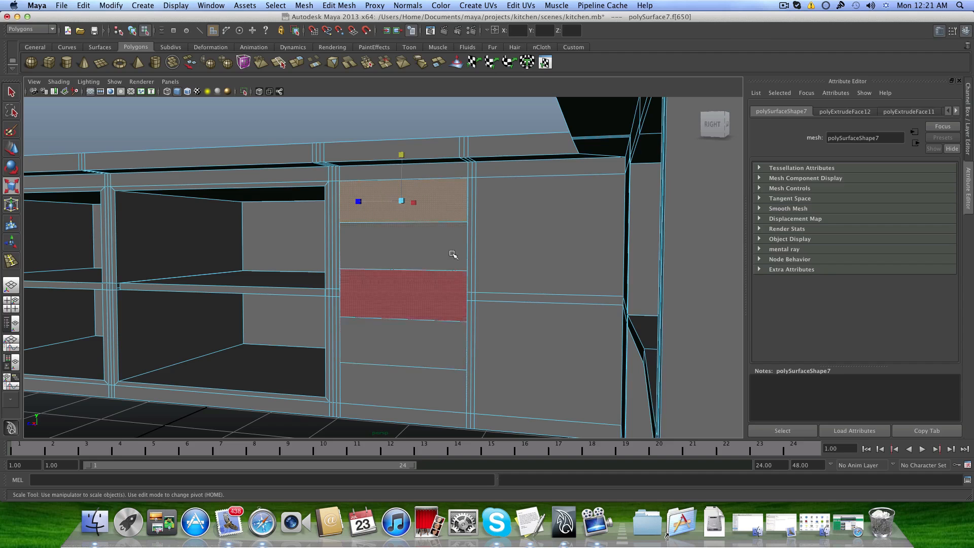
pyautogui.keyDown('alt'); pyautogui.moveTo(400, 374); pyautogui.dragTo(358, 369); pyautogui.keyUp('alt')
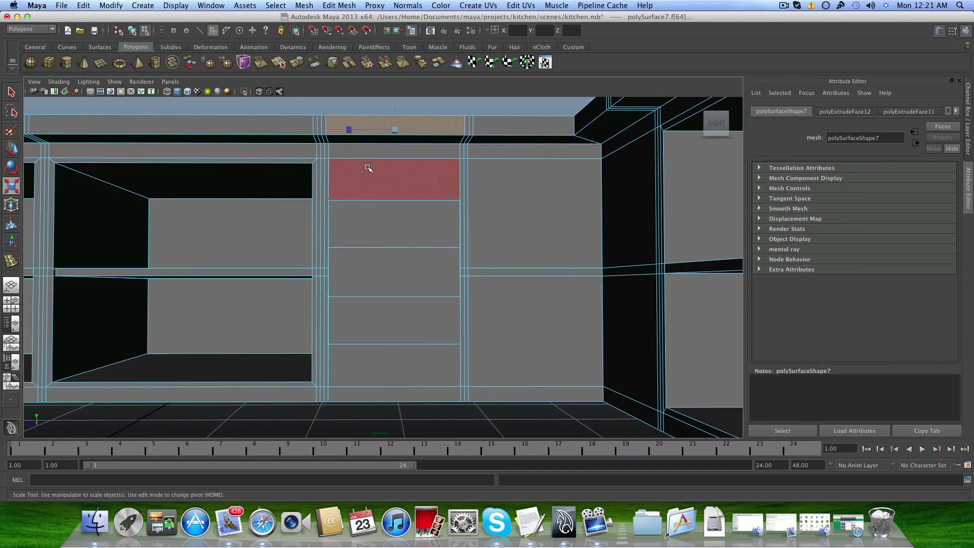
pyautogui.click(359, 213)
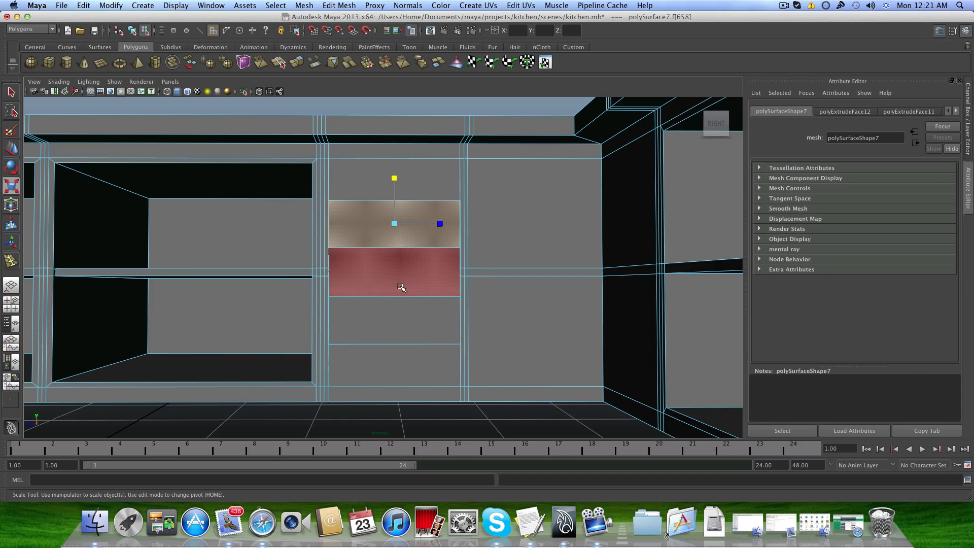
pyautogui.keyDown('alt'); pyautogui.moveTo(358, 290); pyautogui.dragTo(372, 303); pyautogui.keyUp('alt')
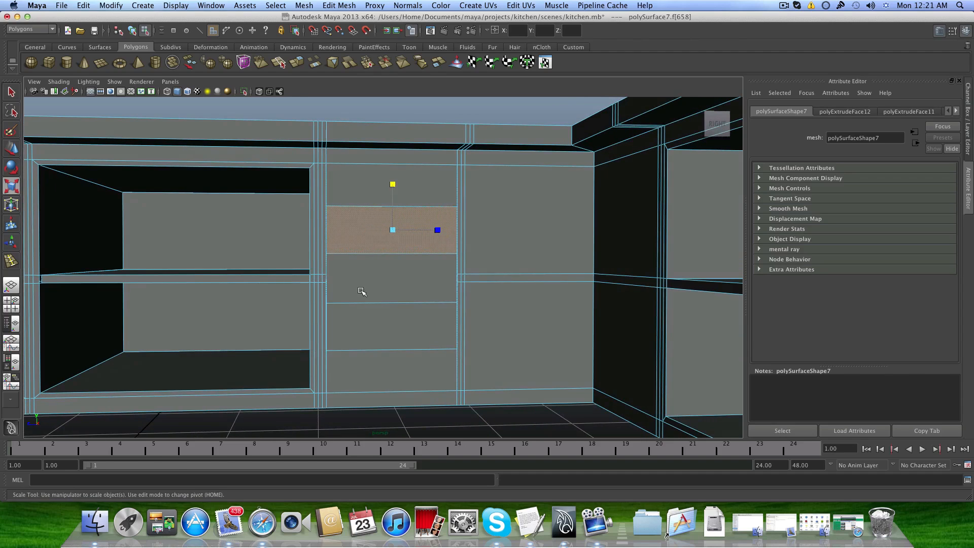
# Try scaling the middle face vertically by about -1.69 so it overlaps the neighbouring sections, and undo the scaling.
pyautogui.click(365, 284)
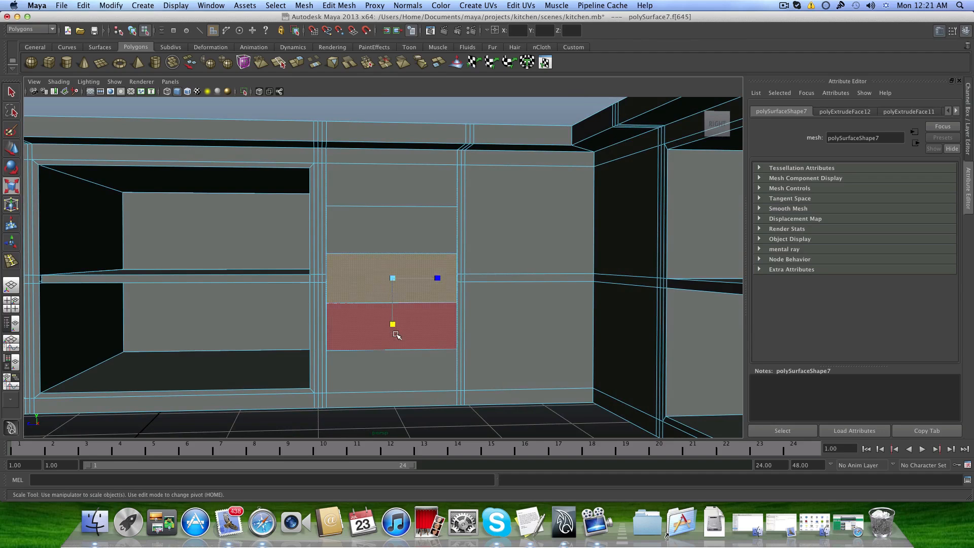
pyautogui.moveTo(394, 323); pyautogui.dragTo(391, 200)
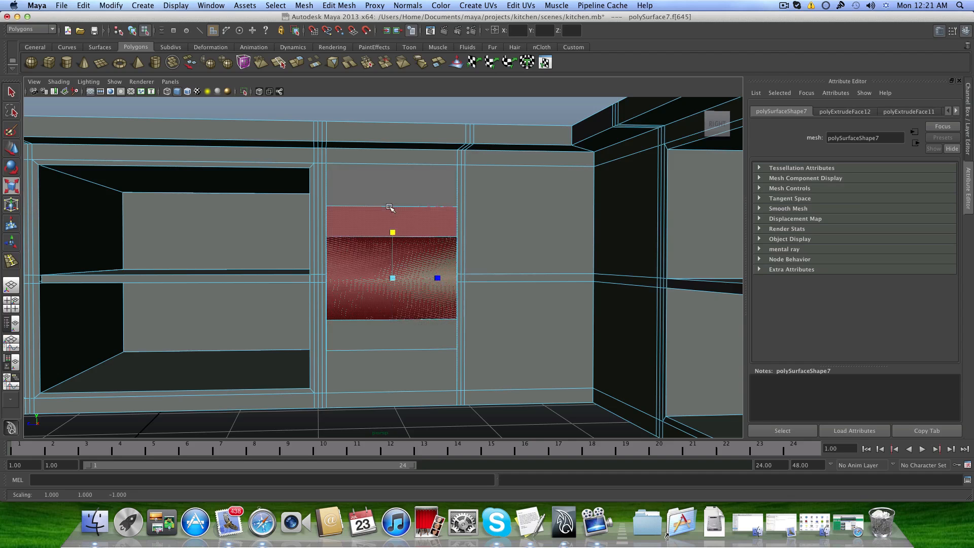
pyautogui.click(388, 105)
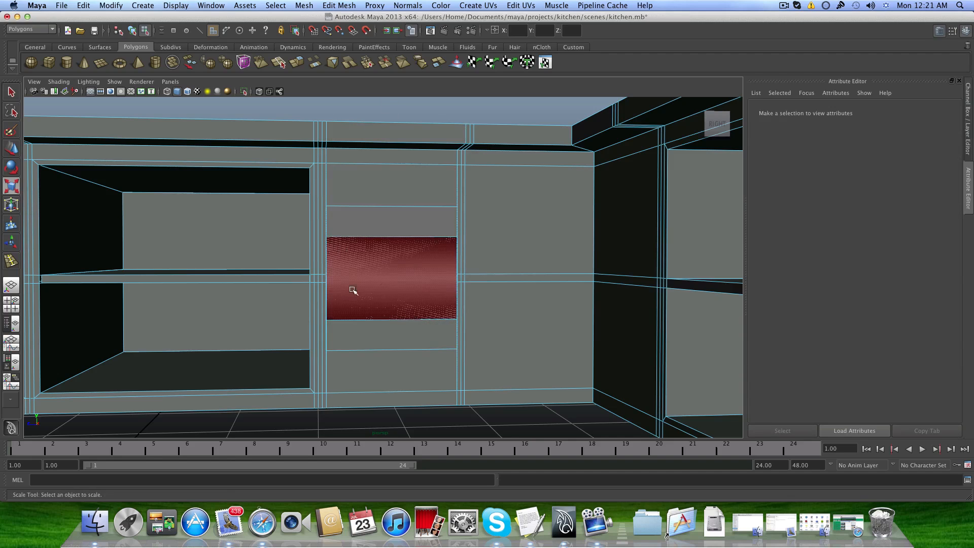
pyautogui.keyDown('alt'); pyautogui.moveTo(354, 290); pyautogui.dragTo(388, 288); pyautogui.keyUp('alt')
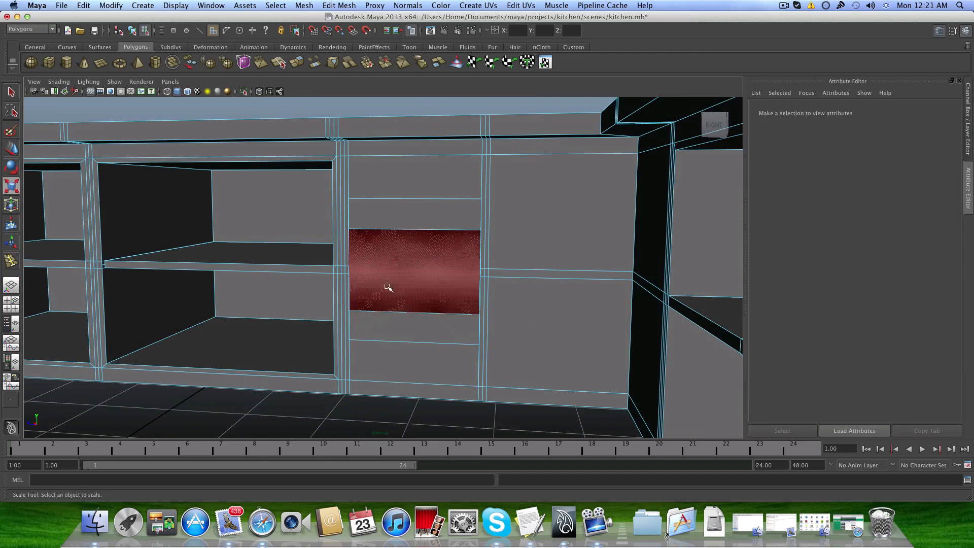
pyautogui.keyDown('alt'); pyautogui.moveTo(349, 286); pyautogui.dragTo(459, 300, button='right'); pyautogui.keyUp('alt')
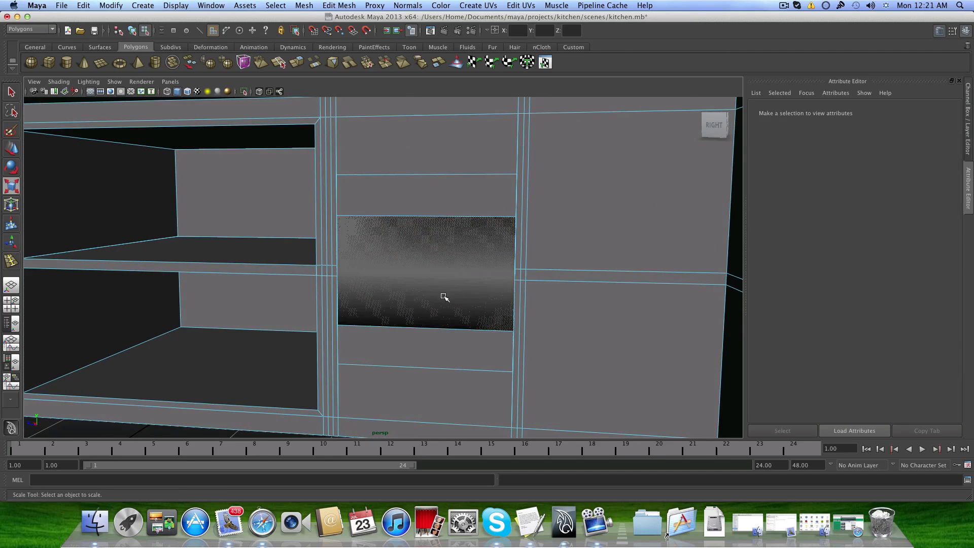
pyautogui.keyDown('alt'); pyautogui.moveTo(444, 297); pyautogui.dragTo(450, 294); pyautogui.keyUp('alt')
pyautogui.scroll(-5, 413, 259)
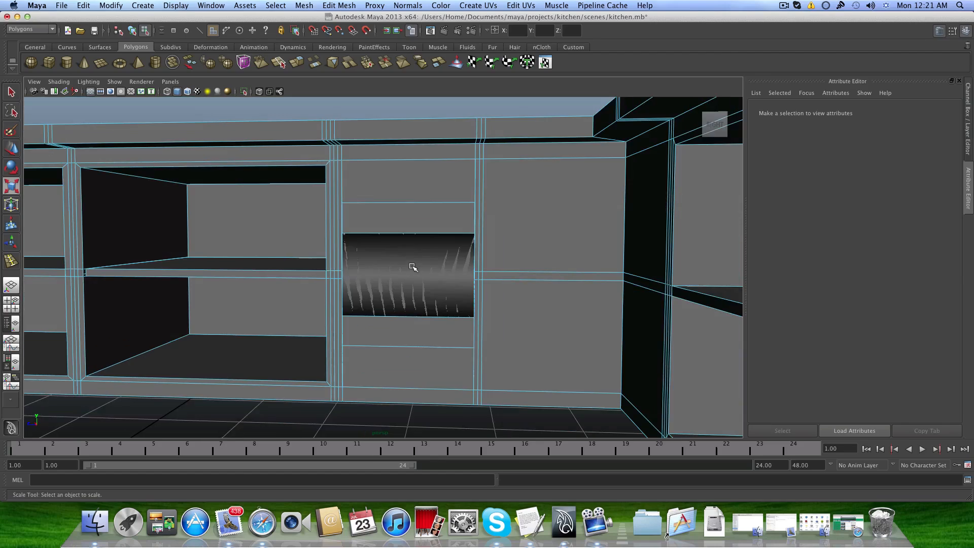
pyautogui.moveTo(411, 265)
pyautogui.keyDown('alt'); pyautogui.mouseDown()
pyautogui.moveTo(518, 298)
pyautogui.moveTo(413, 265)
pyautogui.moveTo(427, 264)
pyautogui.mouseUp(); pyautogui.keyUp('alt')
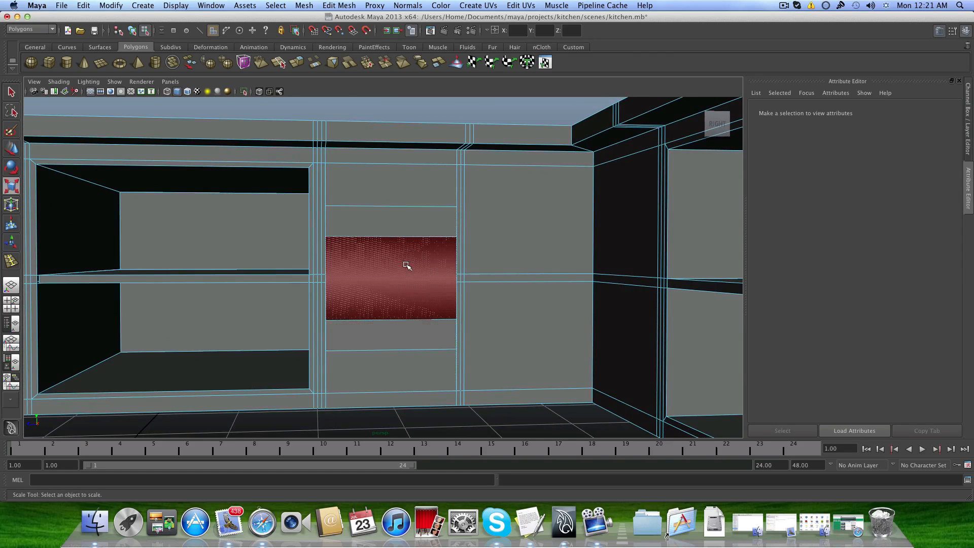
pyautogui.scroll(-2, 392, 274)
pyautogui.scroll(3, 391, 274)
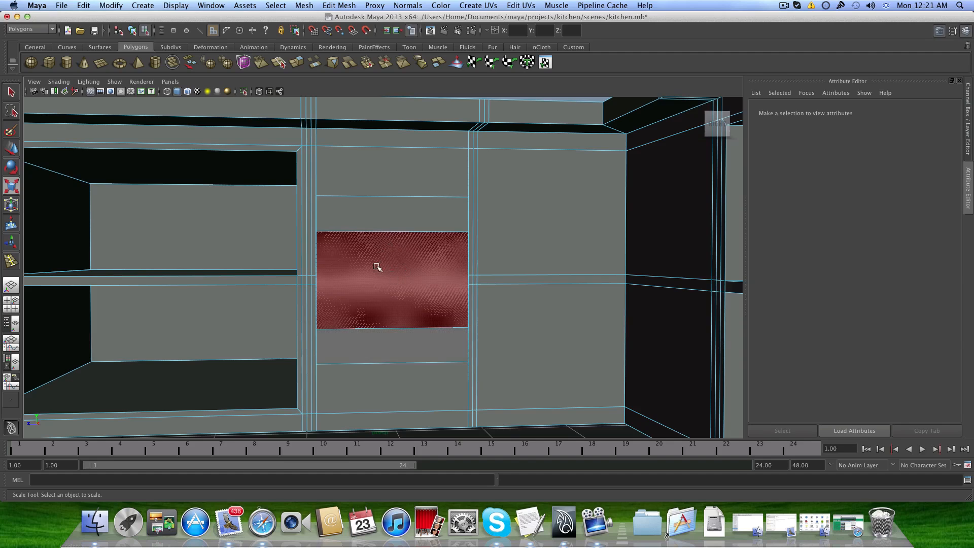
pyautogui.click(411, 271)
pyautogui.press('z')
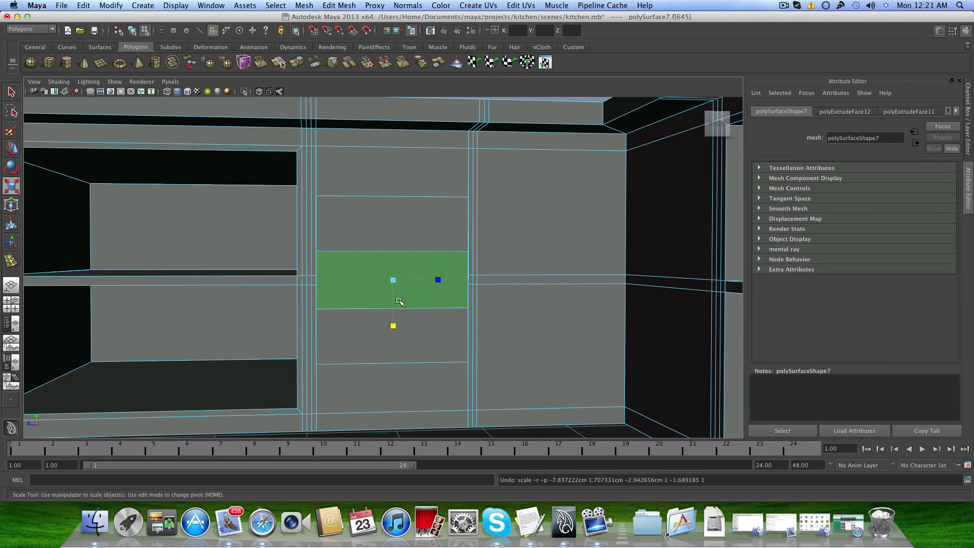
# Select all five section faces of the front column together, from the uppermost to the lowest.
pyautogui.keyDown('alt'); pyautogui.moveTo(157, 274); pyautogui.dragTo(245, 292); pyautogui.keyUp('alt')
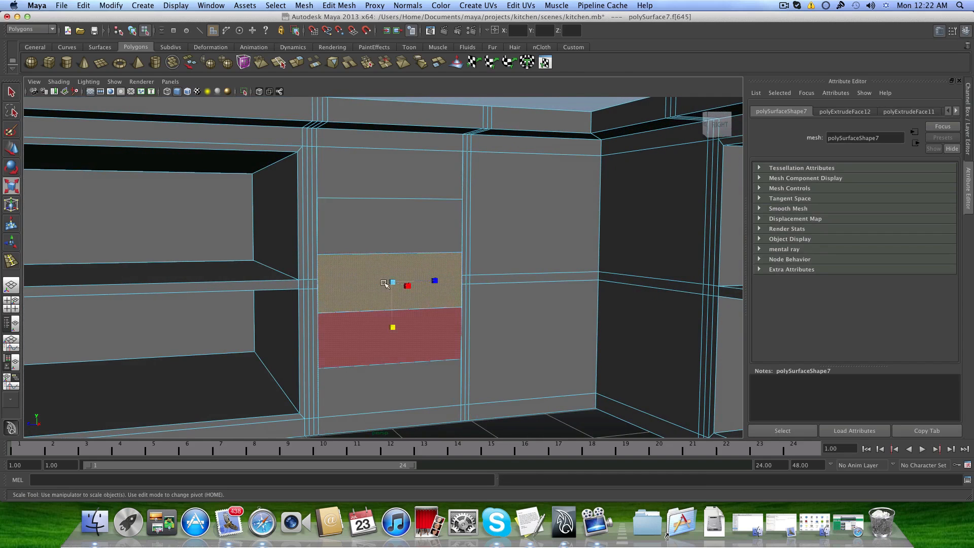
pyautogui.click(385, 173)
pyautogui.keyDown('shift'); pyautogui.click(385, 223); pyautogui.keyUp('shift')
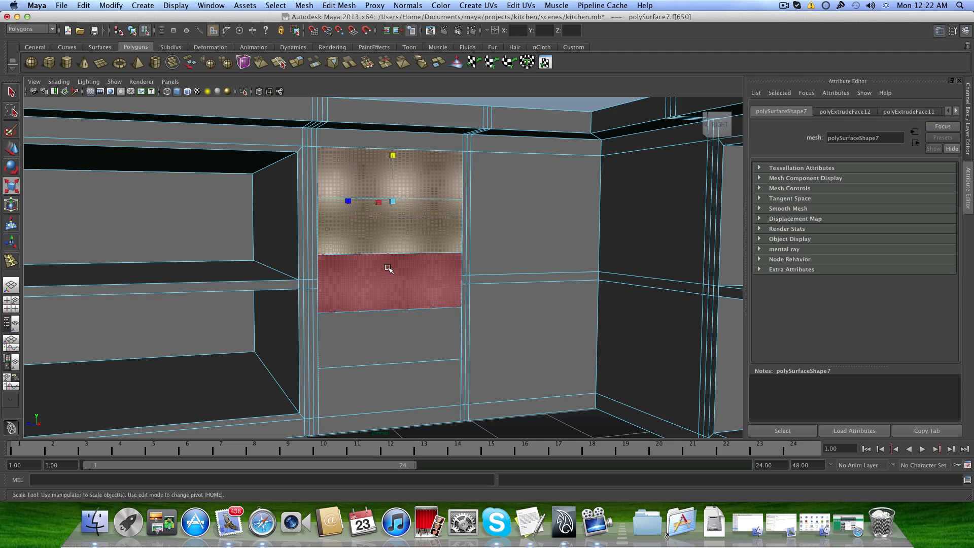
pyautogui.keyDown('shift'); pyautogui.click(388, 284); pyautogui.keyUp('shift')
pyautogui.keyDown('shift'); pyautogui.click(393, 319); pyautogui.keyUp('shift')
pyautogui.keyDown('shift'); pyautogui.click(402, 376); pyautogui.keyUp('shift')
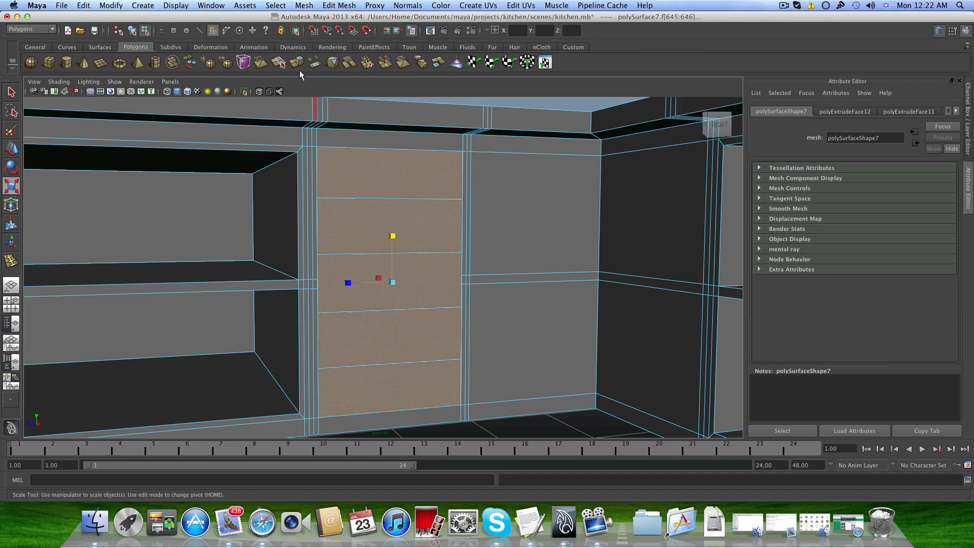
# Turn off Keep Faces Together and extrude the five selected faces, insetting each with a local scale of about 0.869 by 0.950.
pyautogui.click(332, 6)
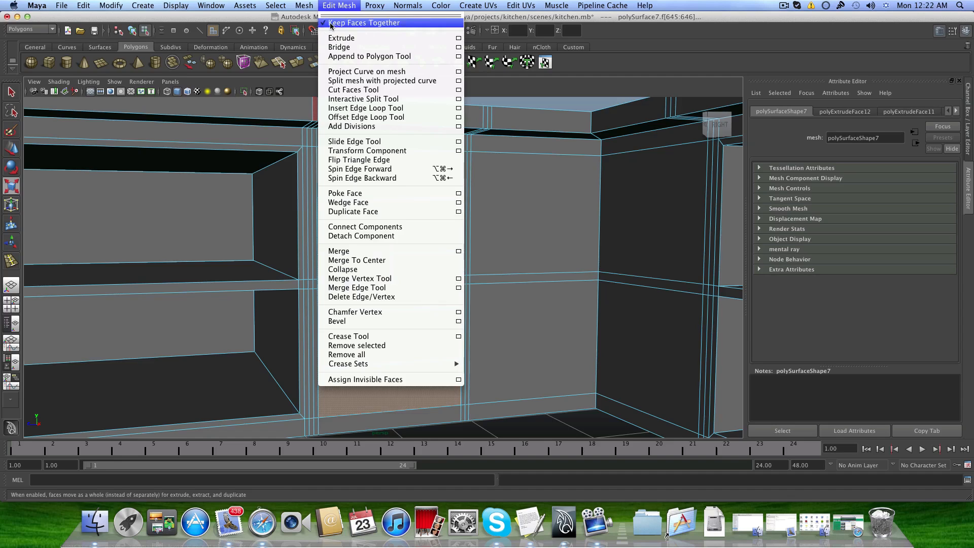
pyautogui.click(327, 23)
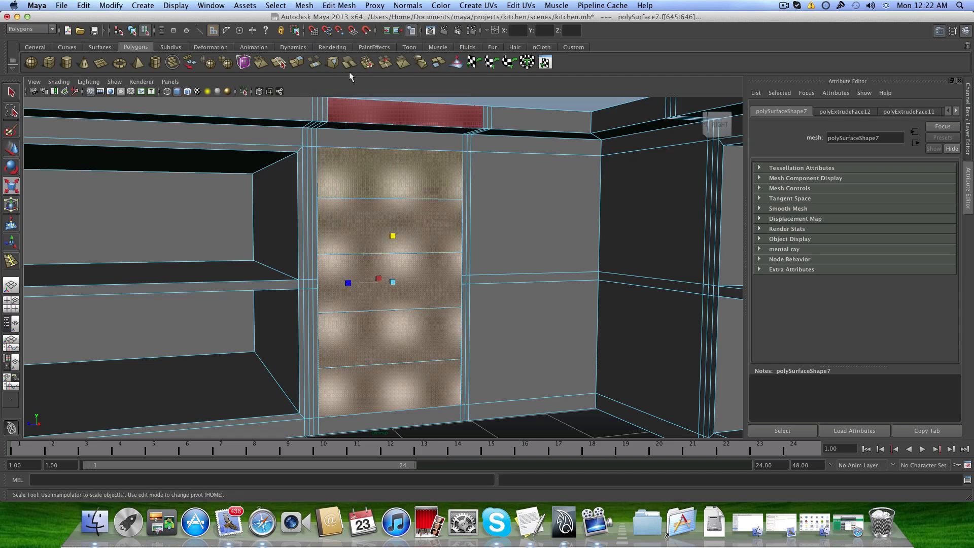
pyautogui.click(298, 64)
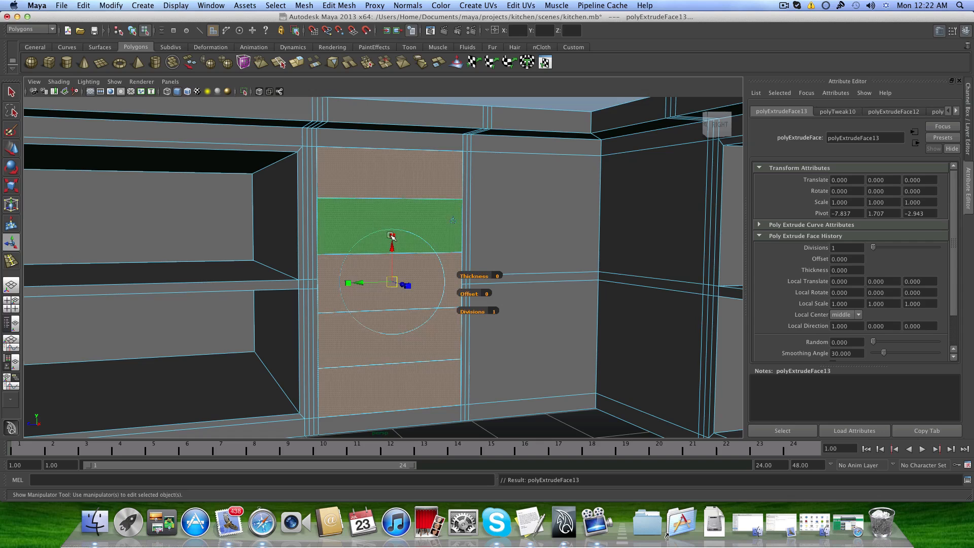
pyautogui.moveTo(392, 237); pyautogui.dragTo(366, 283)
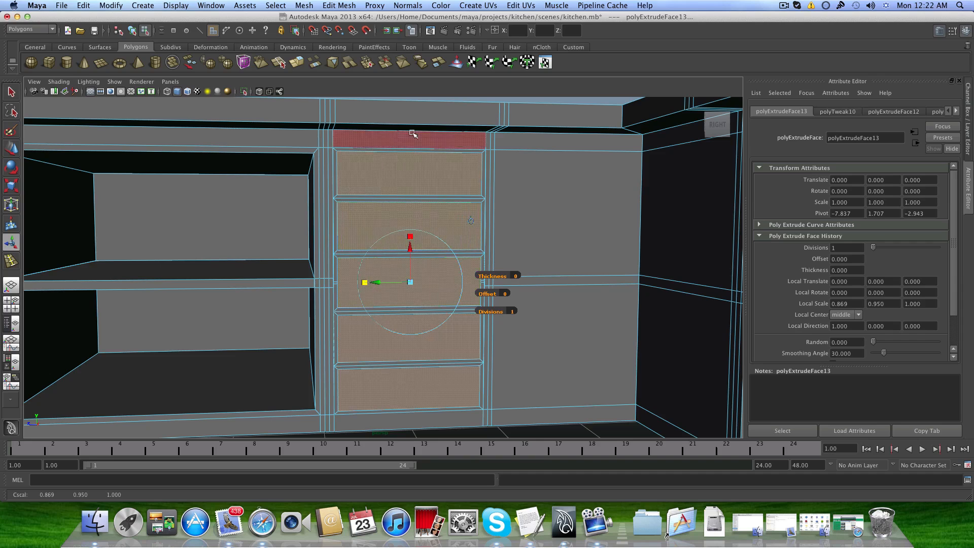
# Examine the inset borders around the five drawer faces from several angles.
pyautogui.keyDown('alt'); pyautogui.moveTo(417, 189); pyautogui.dragTo(459, 204); pyautogui.keyUp('alt')
pyautogui.keyDown('alt'); pyautogui.moveTo(379, 192); pyautogui.dragTo(417, 186, button='middle'); pyautogui.keyUp('alt')
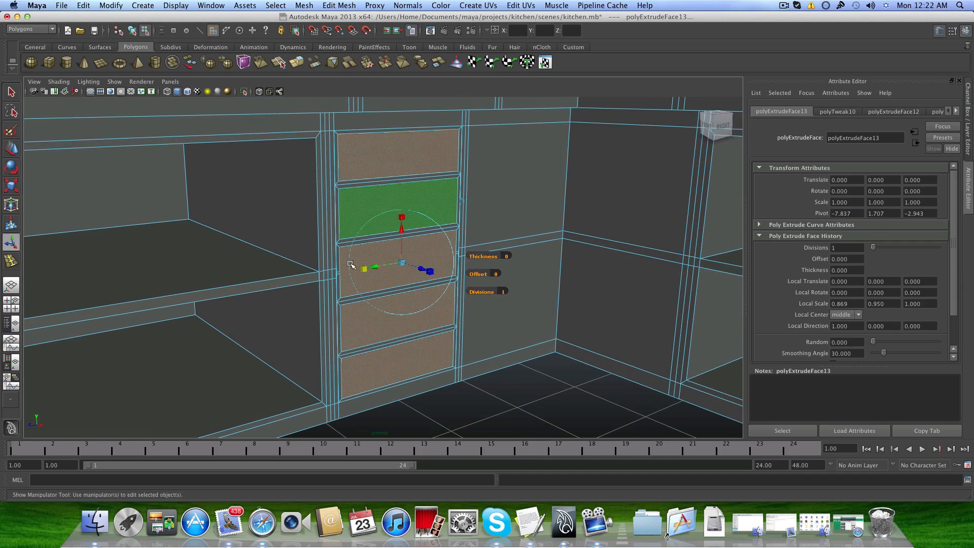
pyautogui.keyDown('alt'); pyautogui.moveTo(350, 264); pyautogui.dragTo(367, 256, button='middle'); pyautogui.keyUp('alt')
pyautogui.keyDown('alt'); pyautogui.moveTo(367, 256); pyautogui.dragTo(341, 255); pyautogui.keyUp('alt')
pyautogui.keyDown('alt'); pyautogui.moveTo(342, 254); pyautogui.dragTo(453, 251, button='right'); pyautogui.keyUp('alt')
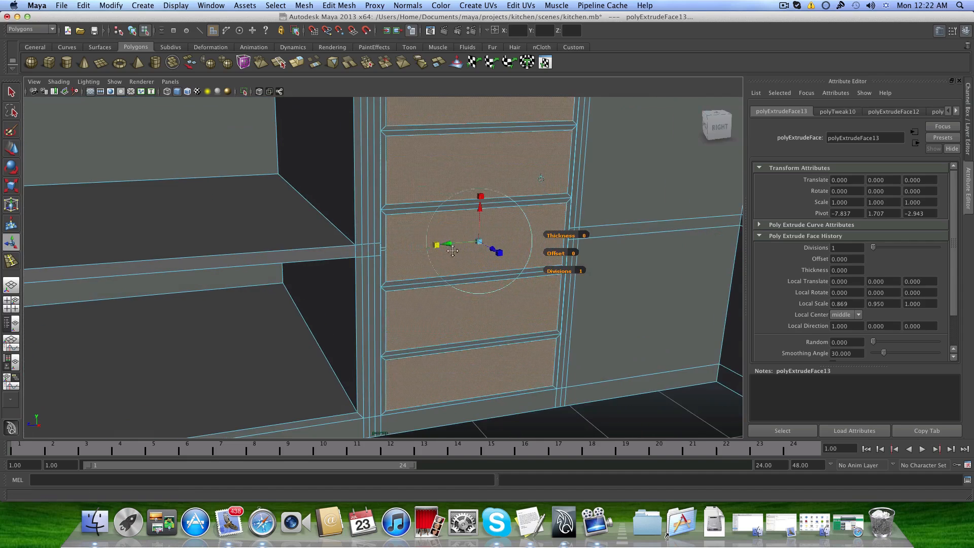
pyautogui.keyDown('alt'); pyautogui.moveTo(452, 251); pyautogui.dragTo(359, 260); pyautogui.keyUp('alt')
pyautogui.keyDown('alt'); pyautogui.moveTo(409, 255); pyautogui.dragTo(359, 228, button='middle'); pyautogui.keyUp('alt')
pyautogui.keyDown('alt'); pyautogui.moveTo(359, 228); pyautogui.dragTo(315, 220, button='right'); pyautogui.keyUp('alt')
pyautogui.keyDown('alt'); pyautogui.moveTo(315, 223); pyautogui.dragTo(304, 205, button='middle'); pyautogui.keyUp('alt')
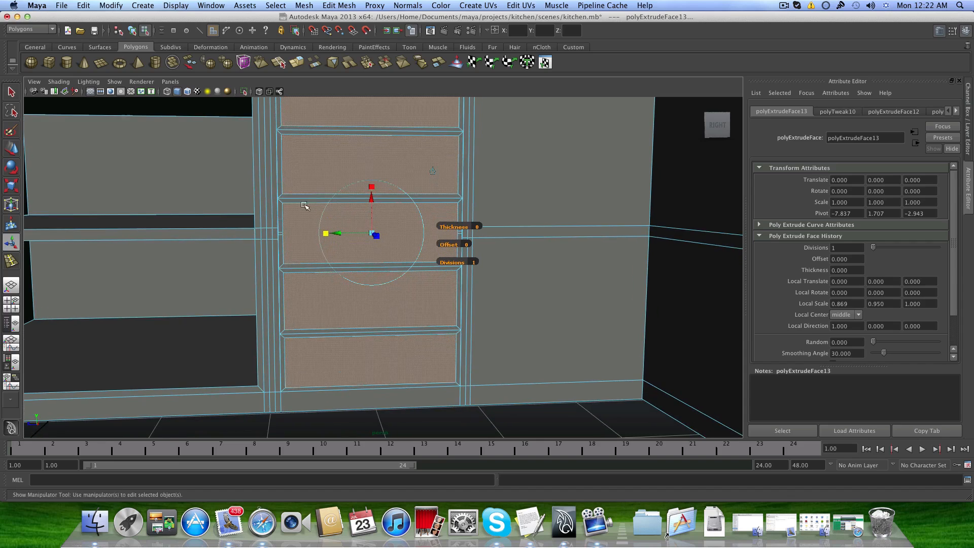
pyautogui.keyDown('alt'); pyautogui.moveTo(304, 205); pyautogui.dragTo(259, 212); pyautogui.keyUp('alt')
pyautogui.keyDown('alt'); pyautogui.moveTo(259, 211); pyautogui.dragTo(198, 229, button='middle'); pyautogui.keyUp('alt')
pyautogui.keyDown('alt'); pyautogui.moveTo(198, 230); pyautogui.dragTo(261, 264); pyautogui.keyUp('alt')
pyautogui.keyDown('alt'); pyautogui.moveTo(261, 264); pyautogui.dragTo(318, 246, button='middle'); pyautogui.keyUp('alt')
pyautogui.keyDown('alt'); pyautogui.moveTo(318, 246); pyautogui.dragTo(309, 243, button='right'); pyautogui.keyUp('alt')
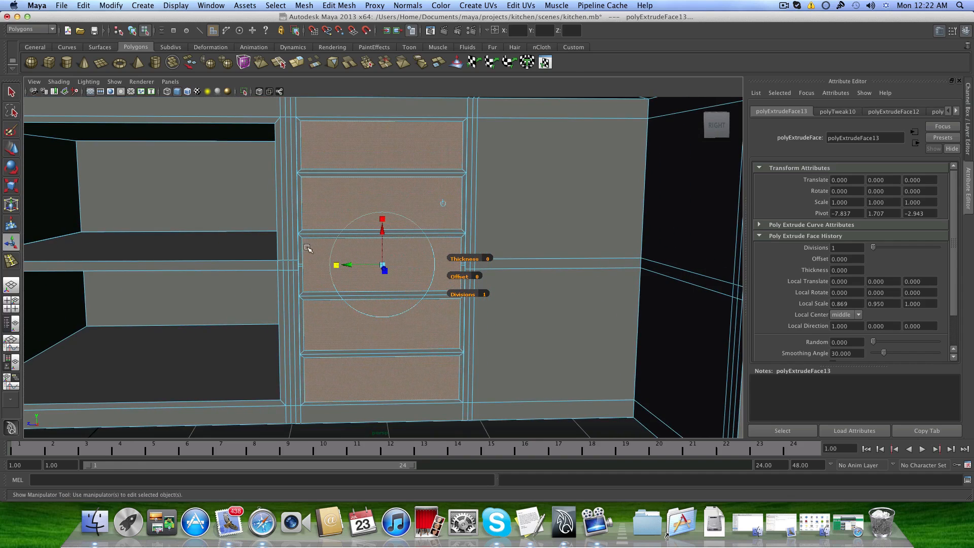
pyautogui.keyDown('alt'); pyautogui.moveTo(307, 248); pyautogui.dragTo(295, 232); pyautogui.keyUp('alt')
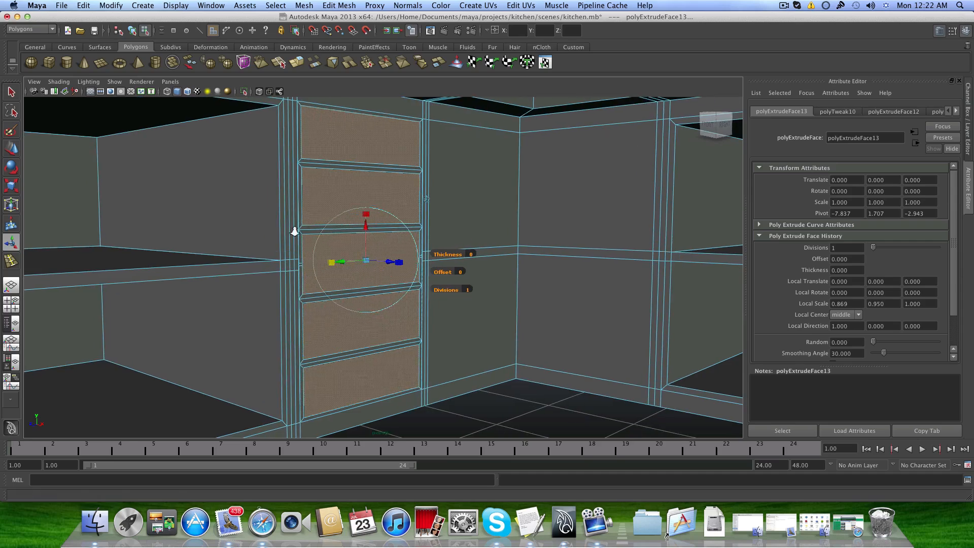
pyautogui.keyDown('alt'); pyautogui.moveTo(294, 232); pyautogui.dragTo(345, 232, button='right'); pyautogui.keyUp('alt')
pyautogui.keyDown('alt'); pyautogui.moveTo(345, 232); pyautogui.dragTo(372, 234, button='middle'); pyautogui.keyUp('alt')
pyautogui.keyDown('alt'); pyautogui.moveTo(372, 235); pyautogui.dragTo(377, 260); pyautogui.keyUp('alt')
pyautogui.keyDown('alt'); pyautogui.moveTo(377, 260); pyautogui.dragTo(360, 292, button='middle'); pyautogui.keyUp('alt')
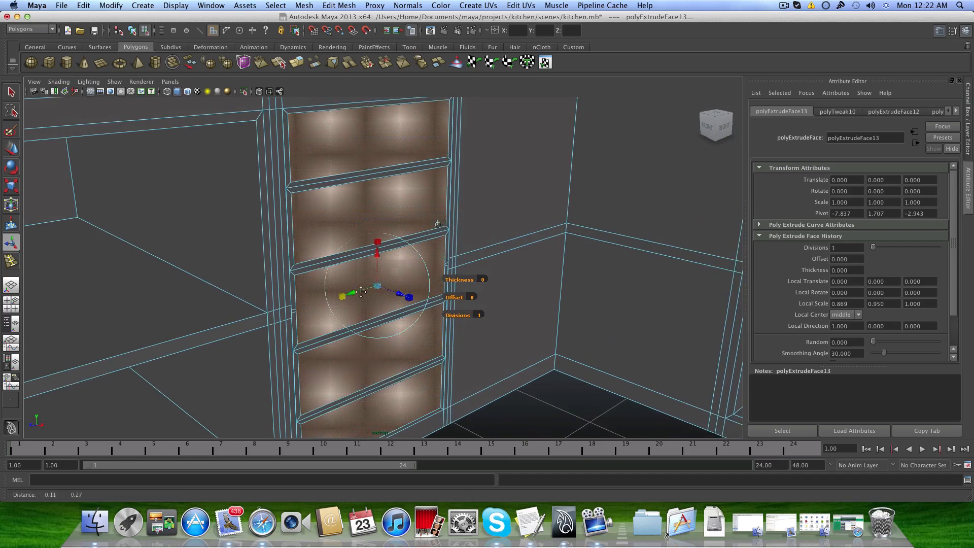
# Extrude the five inset drawer faces again and push them about 0.040 inward into the cabinet.
pyautogui.keyDown('alt'); pyautogui.moveTo(361, 291); pyautogui.dragTo(307, 143); pyautogui.keyUp('alt')
pyautogui.click(298, 63)
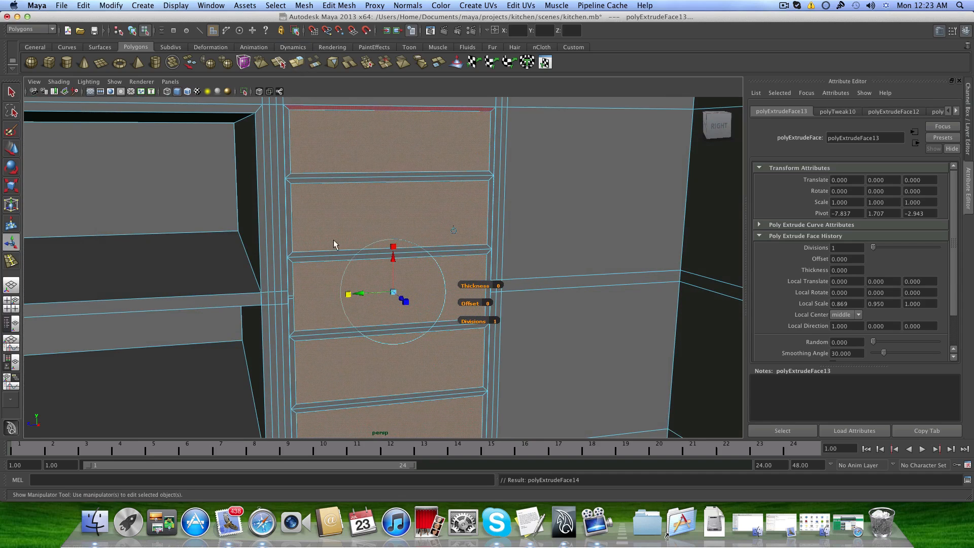
pyautogui.keyDown('alt'); pyautogui.moveTo(363, 333); pyautogui.dragTo(430, 337); pyautogui.keyUp('alt')
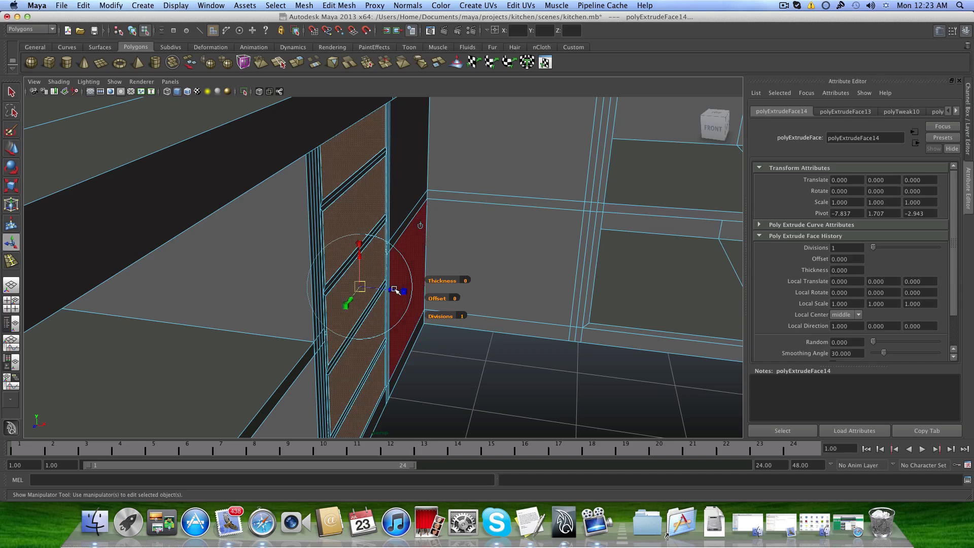
pyautogui.moveTo(396, 289); pyautogui.dragTo(287, 283)
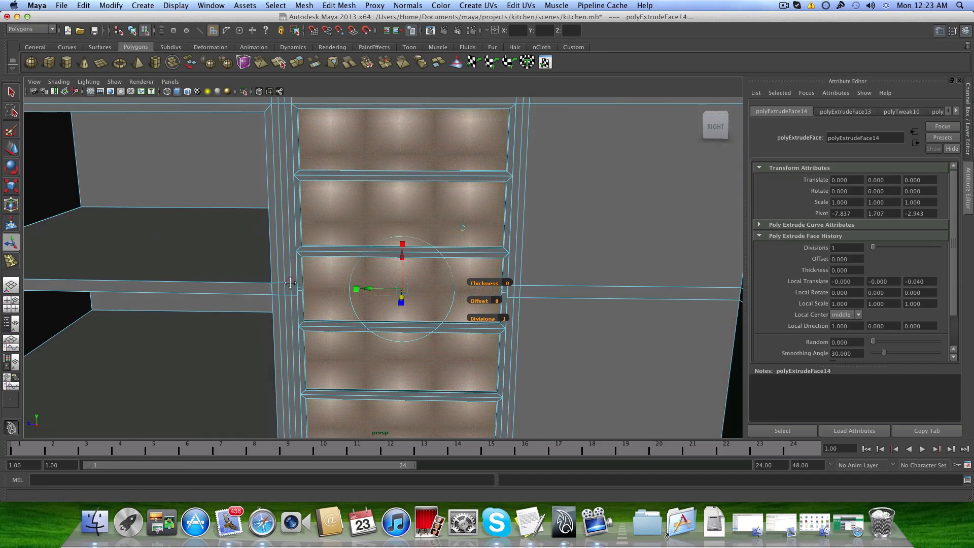
# Inspect the depth and edges of the recessed drawer faces from the front and the sides.
pyautogui.keyDown('alt'); pyautogui.moveTo(496, 296); pyautogui.dragTo(471, 338, button='middle'); pyautogui.keyUp('alt')
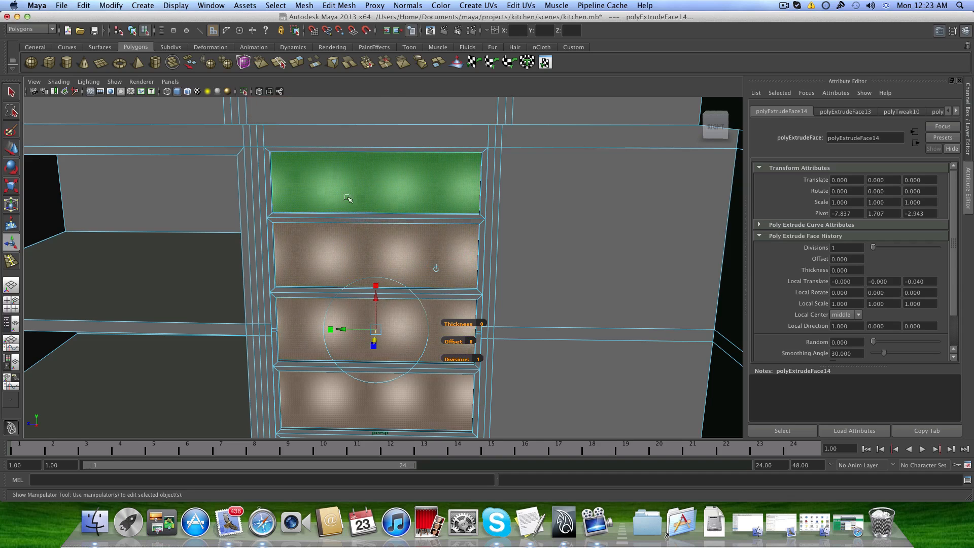
pyautogui.keyDown('alt'); pyautogui.moveTo(348, 198); pyautogui.dragTo(401, 201); pyautogui.keyUp('alt')
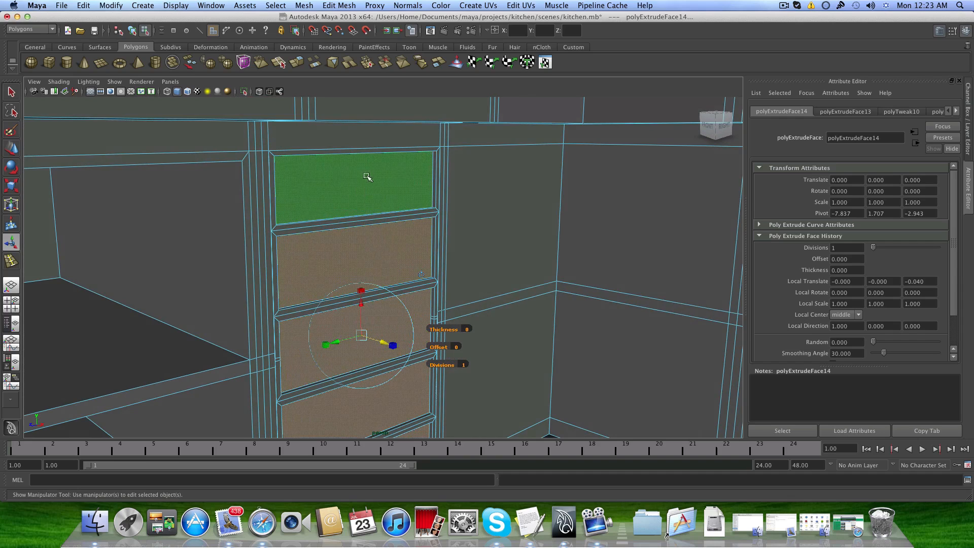
pyautogui.keyDown('alt'); pyautogui.moveTo(371, 228); pyautogui.dragTo(309, 217); pyautogui.keyUp('alt')
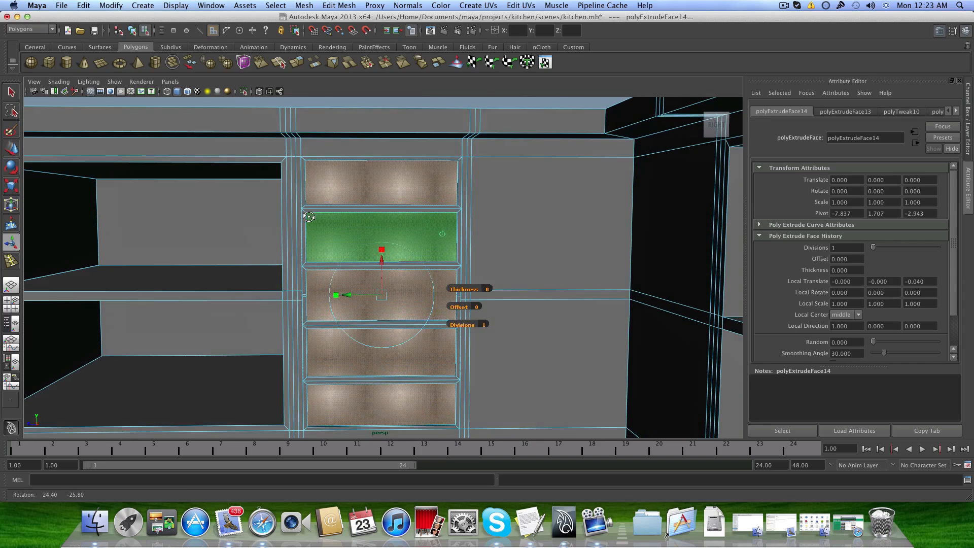
pyautogui.scroll(2, 347, 240)
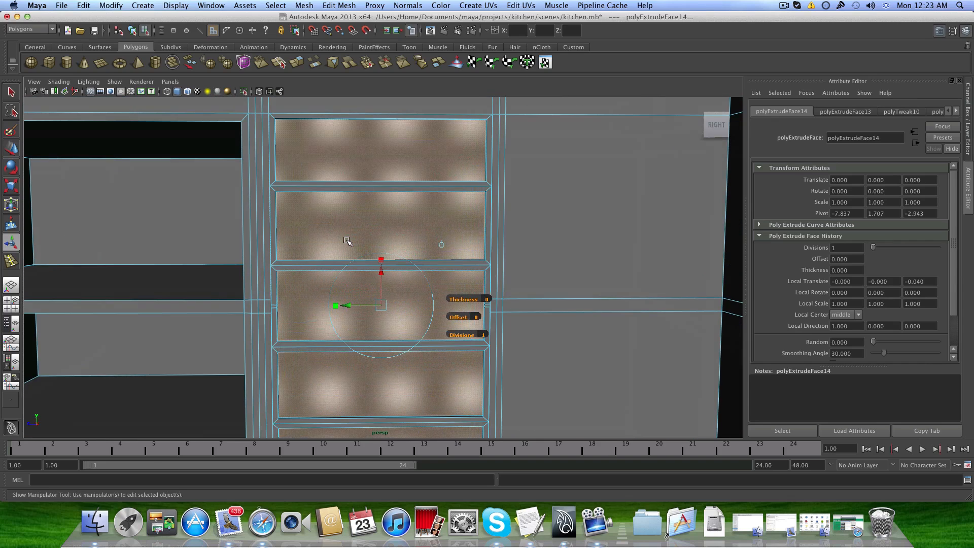
pyautogui.keyDown('alt'); pyautogui.moveTo(347, 240); pyautogui.dragTo(405, 230); pyautogui.keyUp('alt')
pyautogui.keyDown('alt'); pyautogui.moveTo(406, 234); pyautogui.dragTo(408, 224, button='middle'); pyautogui.keyUp('alt')
pyautogui.keyDown('alt'); pyautogui.moveTo(426, 226); pyautogui.dragTo(426, 227, button='right'); pyautogui.keyUp('alt')
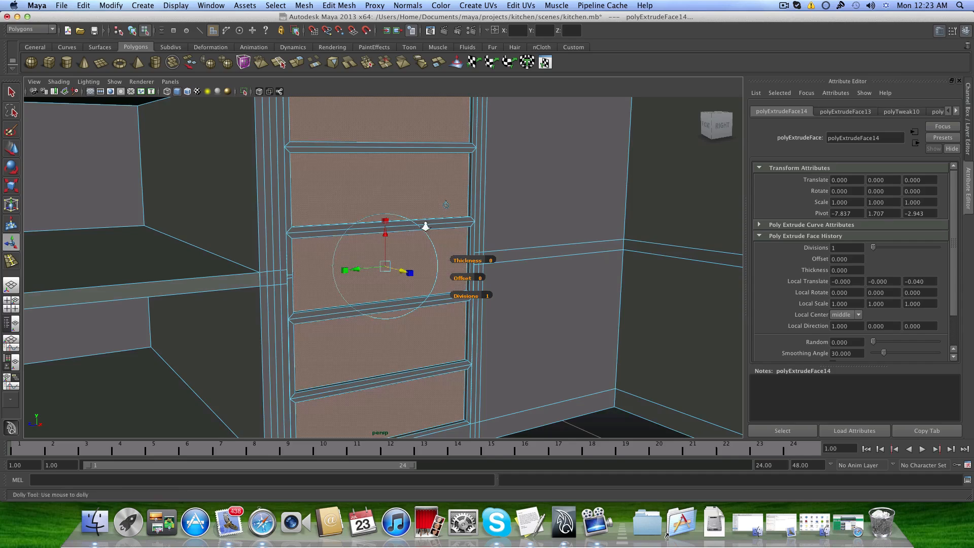
pyautogui.moveTo(425, 227)
pyautogui.keyDown('alt'); pyautogui.mouseDown()
pyautogui.moveTo(355, 224)
pyautogui.moveTo(433, 228)
pyautogui.mouseUp(); pyautogui.keyUp('alt')
pyautogui.keyDown('alt'); pyautogui.moveTo(433, 228); pyautogui.dragTo(410, 239, button='right'); pyautogui.keyUp('alt')
pyautogui.keyDown('alt'); pyautogui.moveTo(411, 238); pyautogui.dragTo(402, 274, button='middle'); pyautogui.keyUp('alt')
pyautogui.keyDown('alt'); pyautogui.moveTo(402, 274); pyautogui.dragTo(431, 236); pyautogui.keyUp('alt')
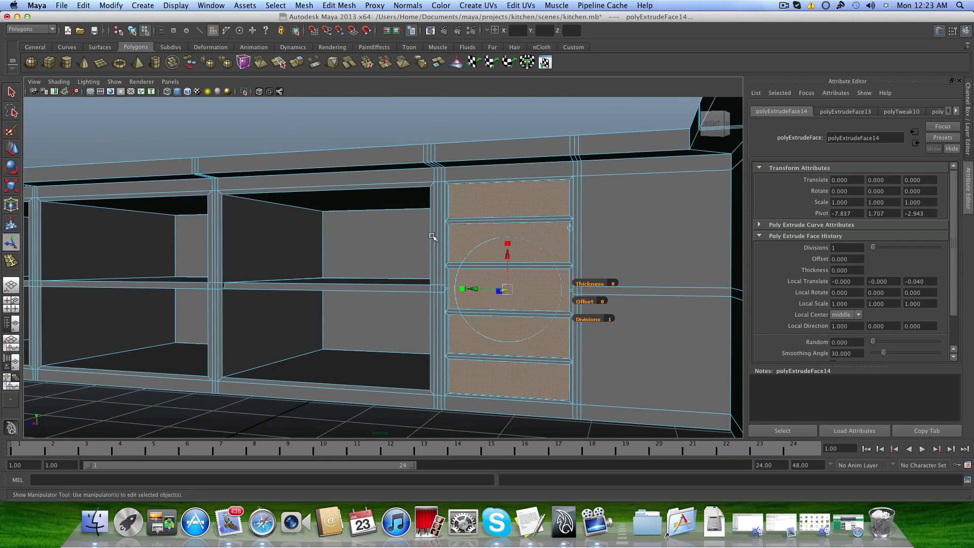
# Extrude the five recessed faces and shrink each to a small central handle shape with a local scale of about 0.155 by 0.285.
pyautogui.click(297, 64)
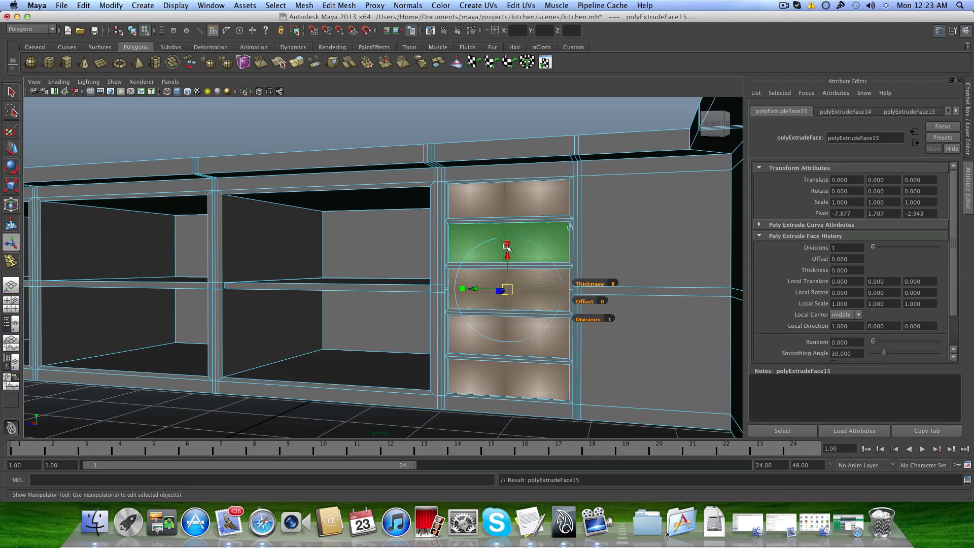
pyautogui.moveTo(507, 244); pyautogui.dragTo(506, 271)
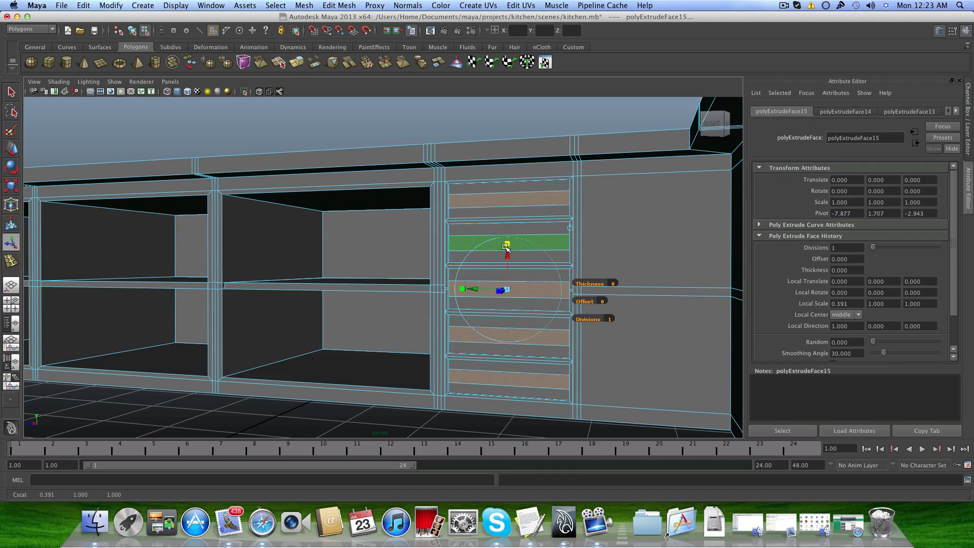
pyautogui.scroll(6, 489, 285)
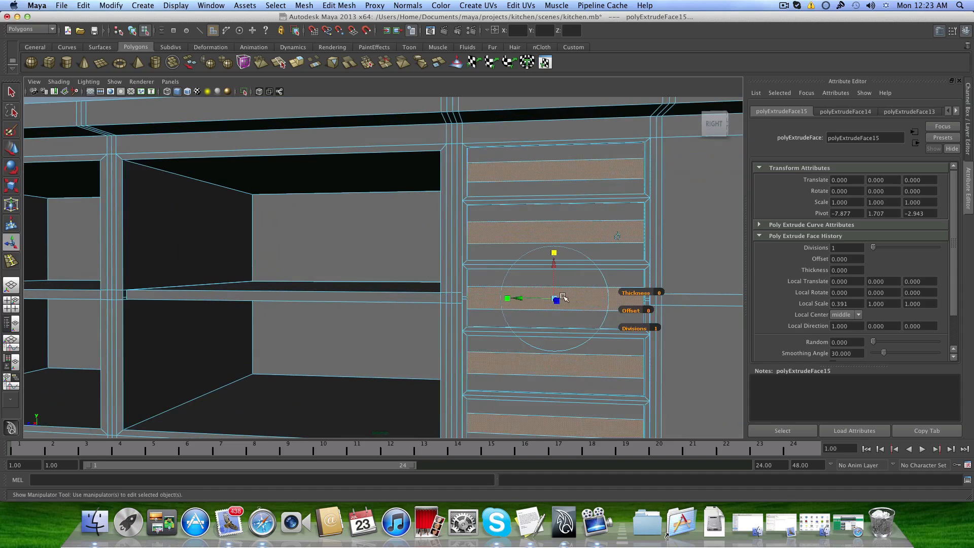
pyautogui.keyDown('alt'); pyautogui.moveTo(487, 289); pyautogui.dragTo(487, 294); pyautogui.keyUp('alt')
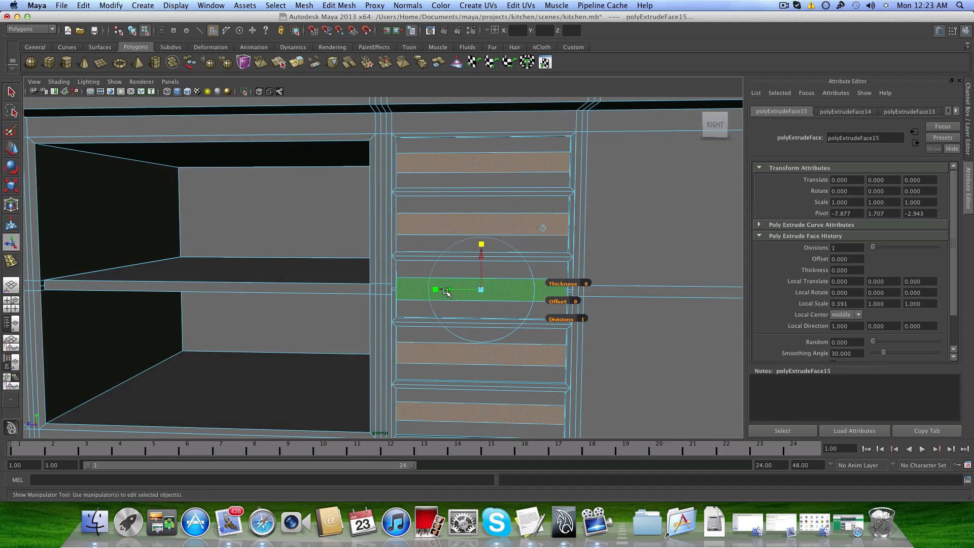
pyautogui.moveTo(480, 246); pyautogui.dragTo(481, 262)
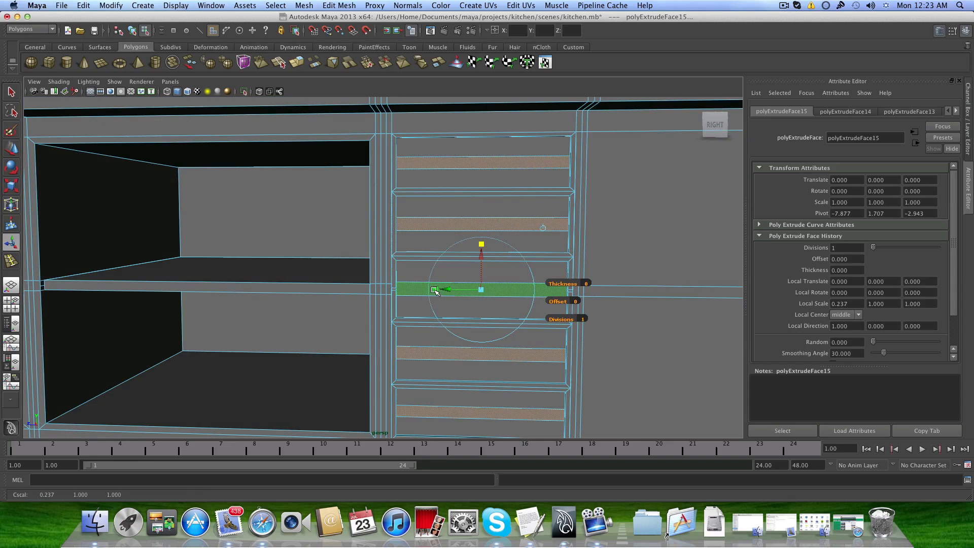
pyautogui.moveTo(436, 292); pyautogui.dragTo(468, 296)
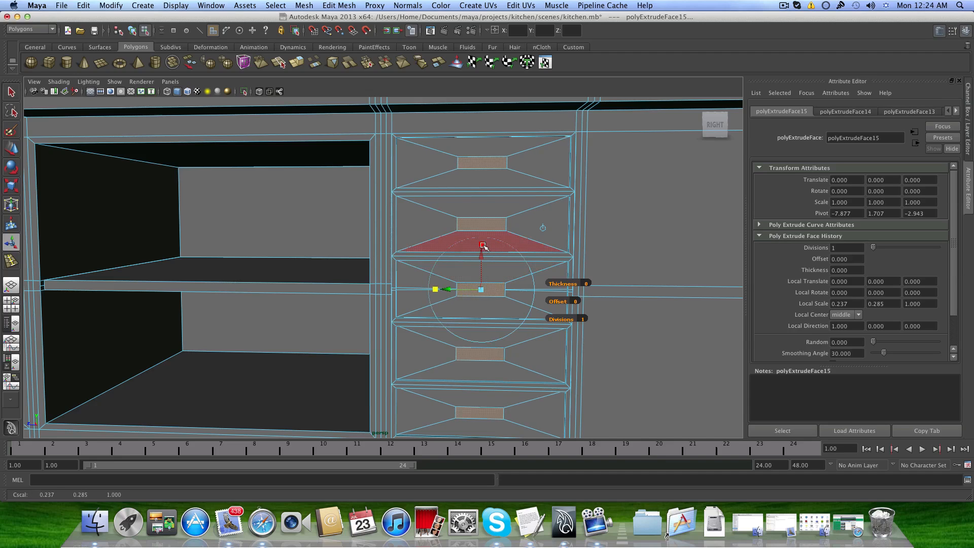
pyautogui.moveTo(483, 246); pyautogui.dragTo(465, 256)
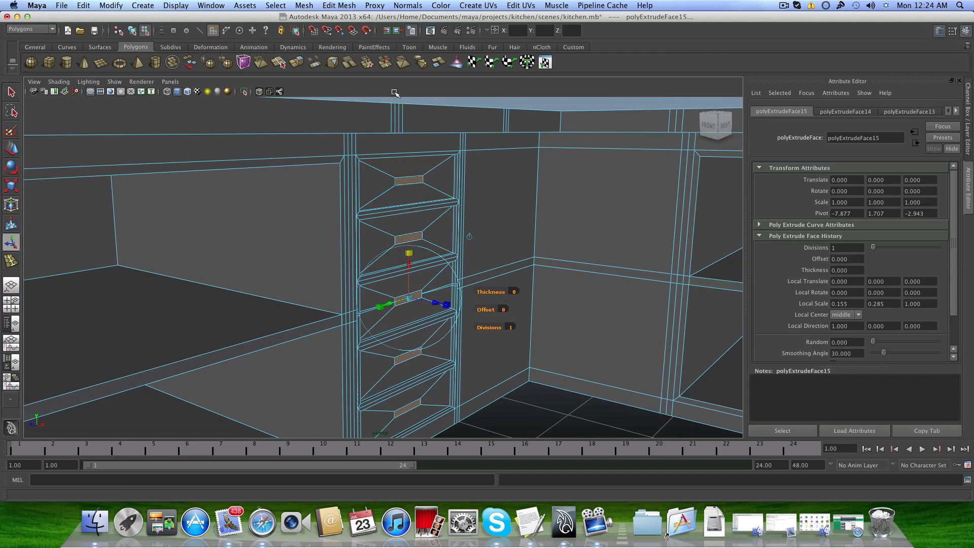
# Extrude the five small central faces about 0.083 outward to form the drawer handles.
pyautogui.keyDown('alt'); pyautogui.moveTo(457, 196); pyautogui.dragTo(437, 274); pyautogui.keyUp('alt')
pyautogui.hotkey('ctrl', 'e')
pyautogui.keyDown('alt'); pyautogui.moveTo(419, 202); pyautogui.dragTo(413, 261); pyautogui.keyUp('alt')
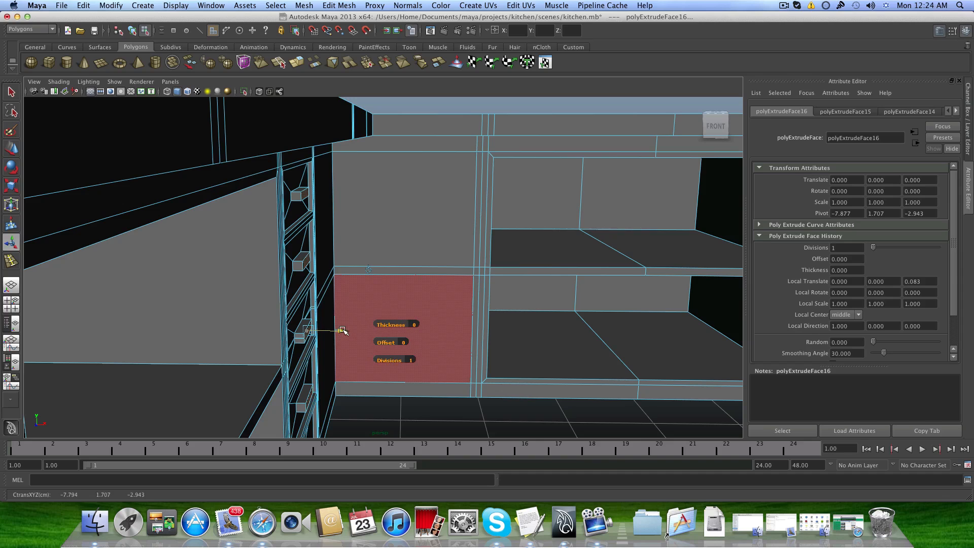
pyautogui.keyDown('alt'); pyautogui.moveTo(351, 278); pyautogui.dragTo(246, 317); pyautogui.keyUp('alt')
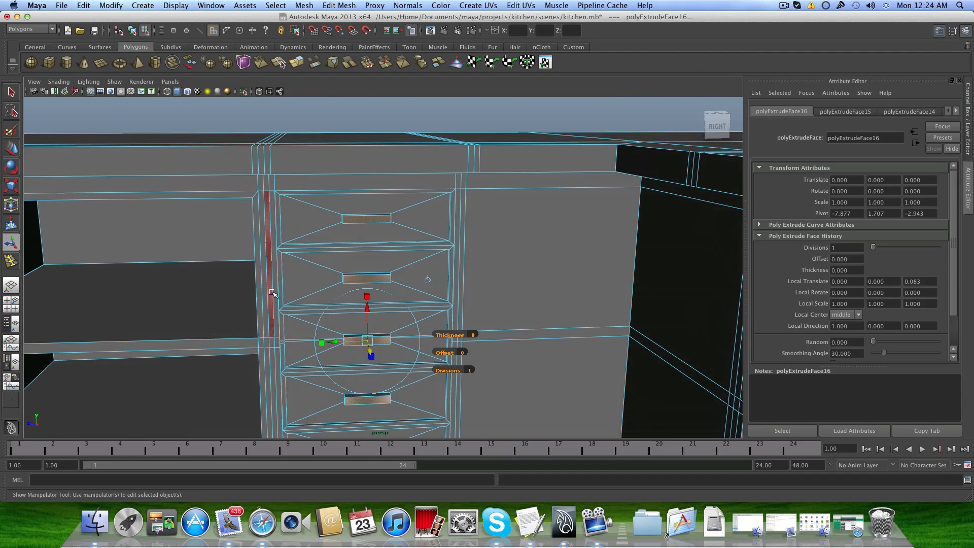
# Return to object mode and examine the drawer fronts and their handles from several angles.
pyautogui.press('F8')
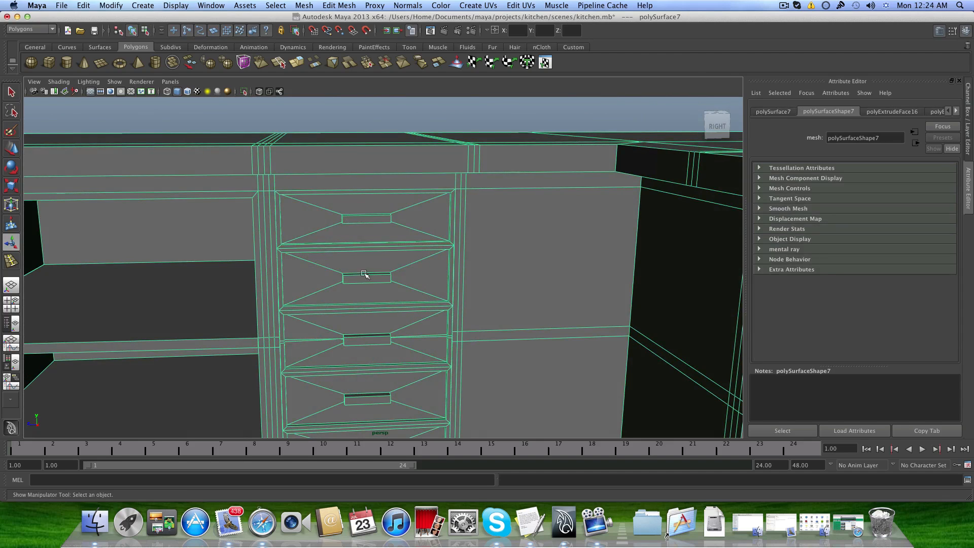
pyautogui.keyDown('alt'); pyautogui.moveTo(373, 335); pyautogui.dragTo(384, 293, button='middle'); pyautogui.keyUp('alt')
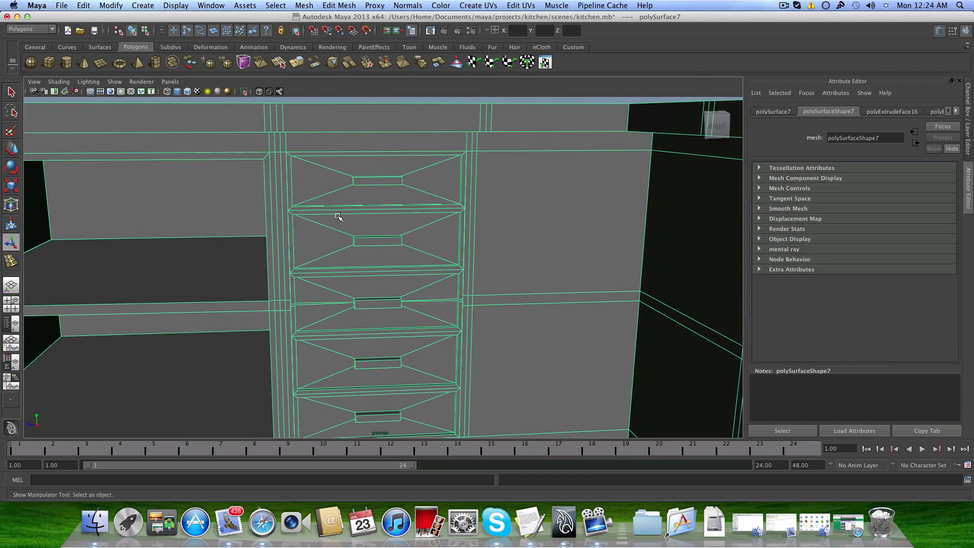
pyautogui.keyDown('alt'); pyautogui.moveTo(337, 216); pyautogui.dragTo(359, 235); pyautogui.keyUp('alt')
pyautogui.keyDown('alt'); pyautogui.moveTo(359, 235); pyautogui.dragTo(374, 263, button='middle'); pyautogui.keyUp('alt')
pyautogui.keyDown('alt'); pyautogui.moveTo(374, 264); pyautogui.dragTo(405, 252, button='right'); pyautogui.keyUp('alt')
pyautogui.keyDown('alt'); pyautogui.moveTo(405, 252); pyautogui.dragTo(406, 256, button='middle'); pyautogui.keyUp('alt')
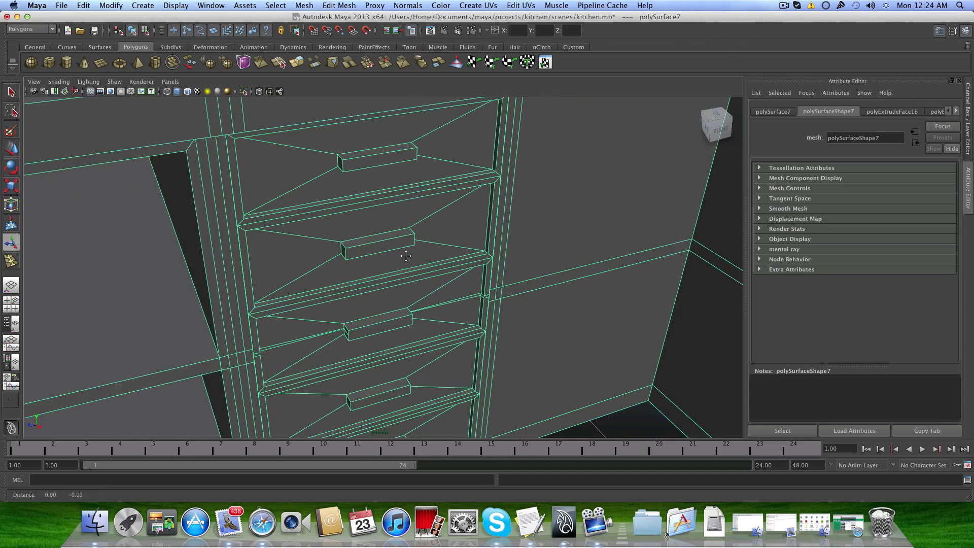
pyautogui.keyDown('alt'); pyautogui.moveTo(406, 256); pyautogui.dragTo(284, 269); pyautogui.keyUp('alt')
pyautogui.keyDown('alt'); pyautogui.moveTo(285, 269); pyautogui.dragTo(372, 287, button='right'); pyautogui.keyUp('alt')
pyautogui.keyDown('alt'); pyautogui.moveTo(372, 287); pyautogui.dragTo(332, 252, button='middle'); pyautogui.keyUp('alt')
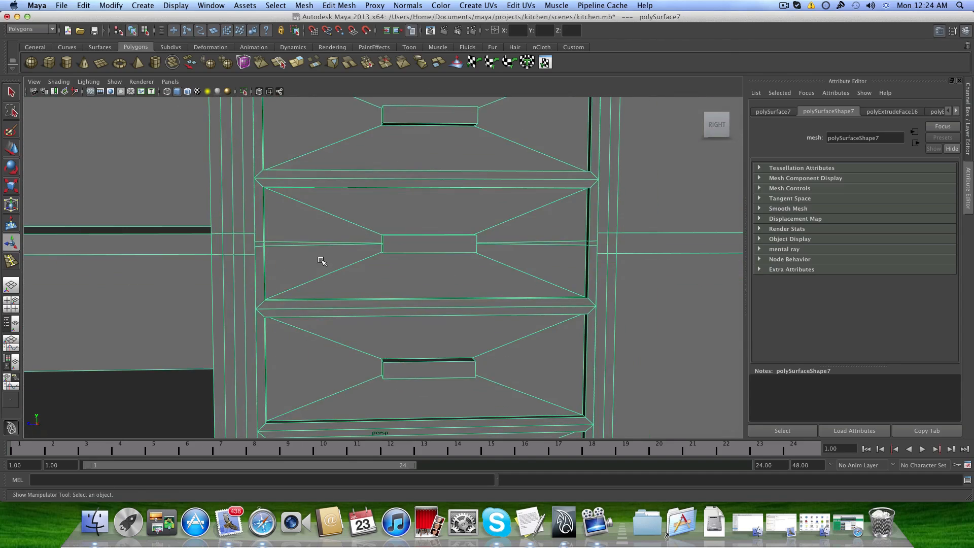
# Delete the leftover horizontal edges on both sides of the middle drawer's handle, excluding their continuations onto the neighbouring cabinet panels.
pyautogui.keyDown('alt'); pyautogui.moveTo(322, 261); pyautogui.dragTo(294, 250); pyautogui.keyUp('alt')
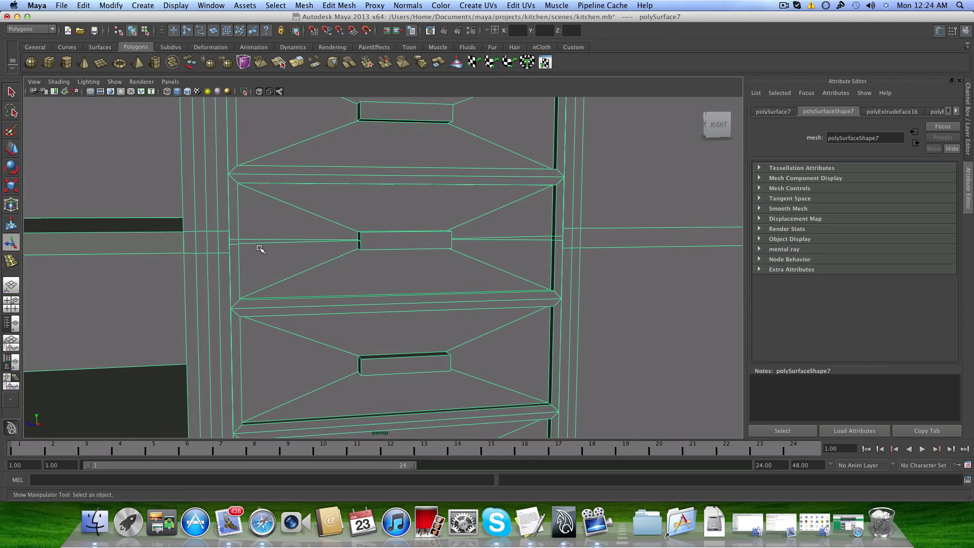
pyautogui.moveTo(261, 248); pyautogui.dragTo(259, 225, button='right')
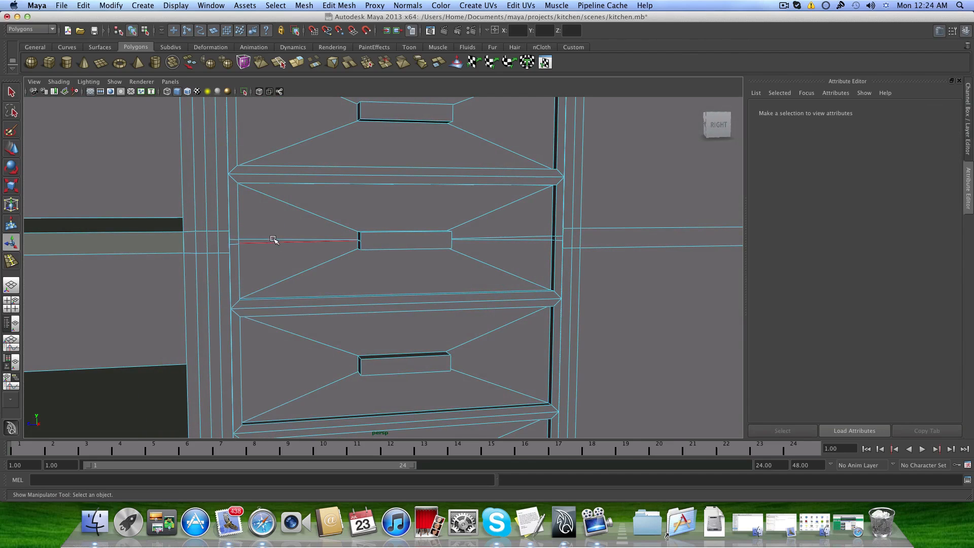
pyautogui.click(273, 240)
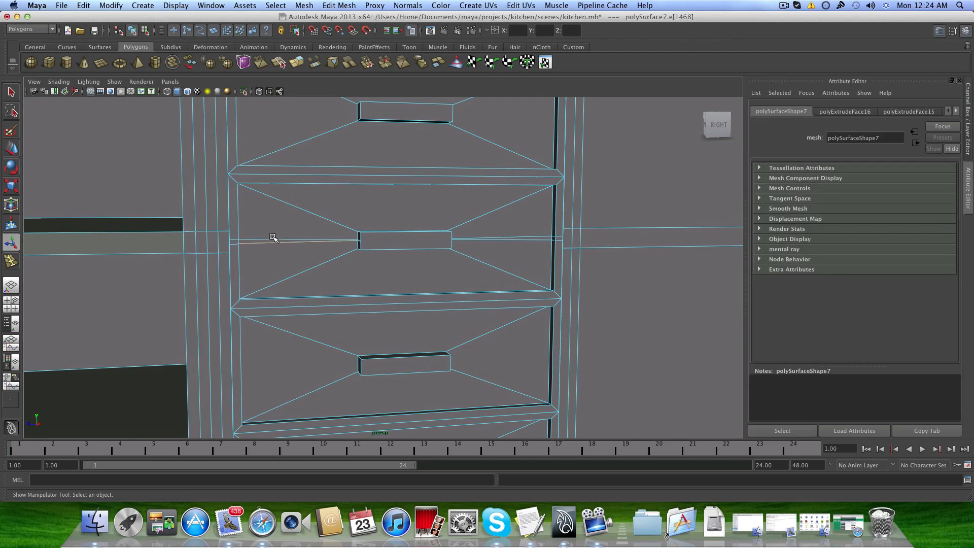
pyautogui.keyDown('shift'); pyautogui.click(232, 244); pyautogui.keyUp('shift')
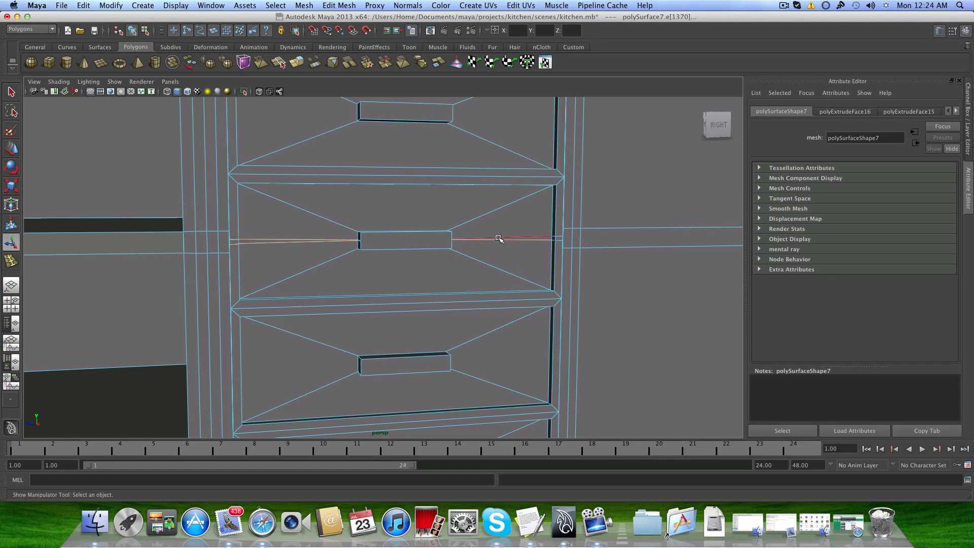
pyautogui.keyDown('alt'); pyautogui.moveTo(553, 254); pyautogui.dragTo(320, 269, button='middle'); pyautogui.keyUp('alt')
pyautogui.keyDown('alt'); pyautogui.moveTo(322, 269); pyautogui.dragTo(396, 269); pyautogui.keyUp('alt')
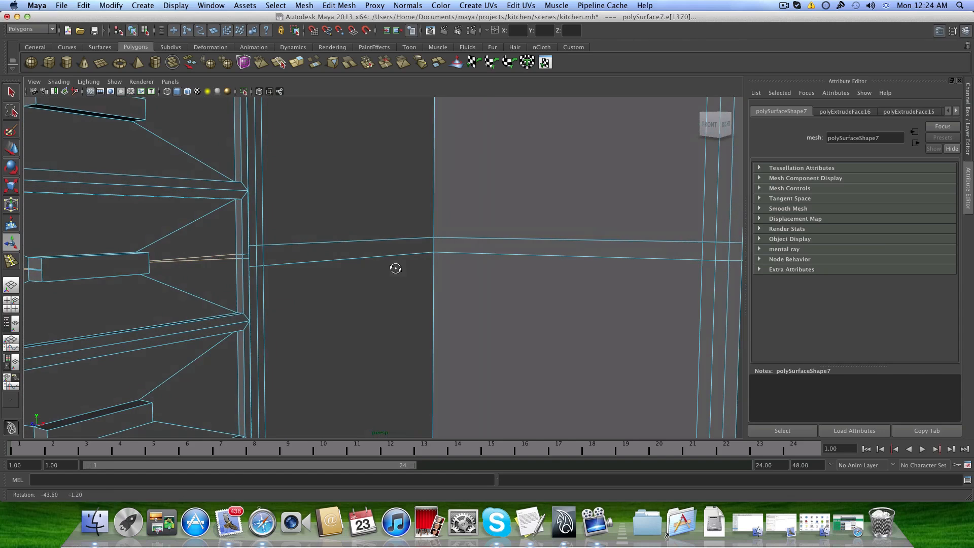
pyautogui.keyDown('shift'); pyautogui.doubleClick(240, 254); pyautogui.keyUp('shift')
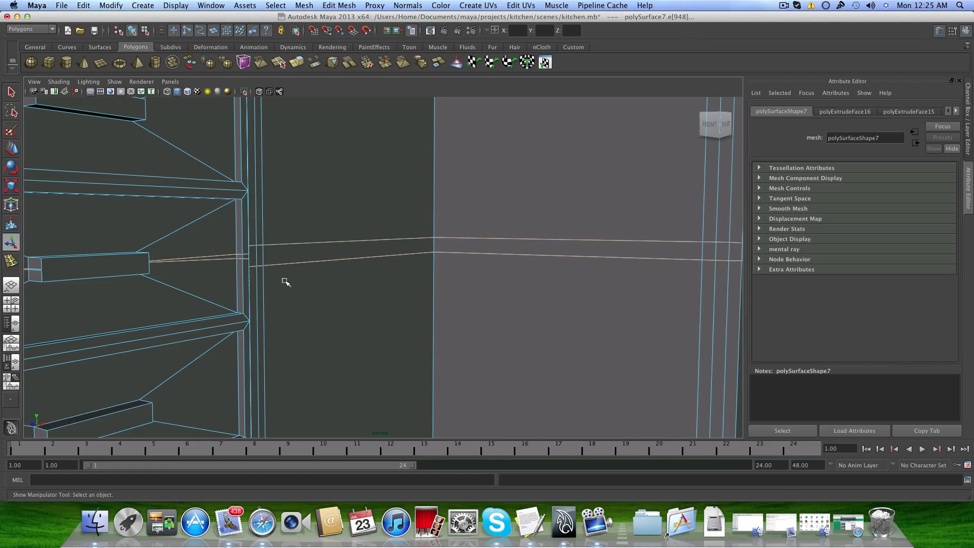
pyautogui.keyDown('alt'); pyautogui.moveTo(542, 318); pyautogui.dragTo(341, 301); pyautogui.keyUp('alt')
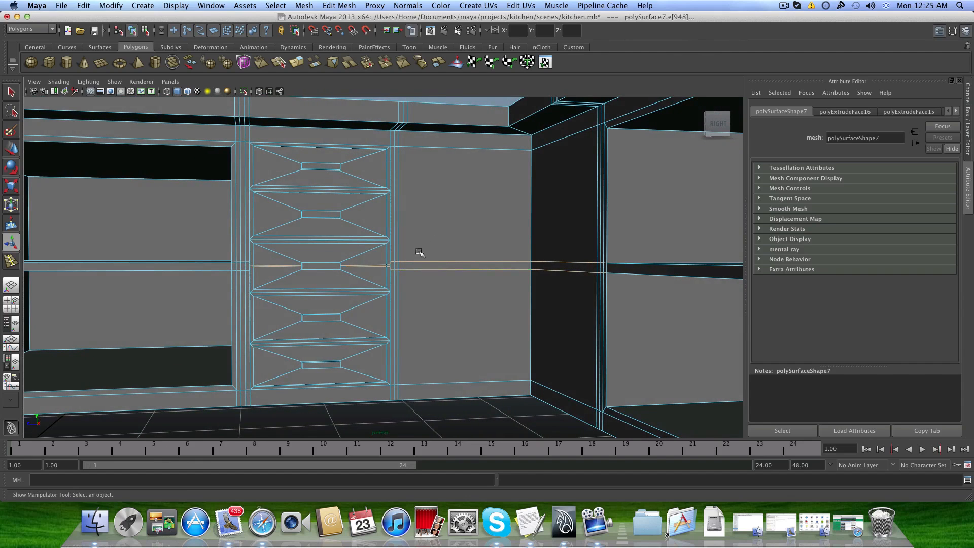
pyautogui.keyDown('alt'); pyautogui.moveTo(417, 287); pyautogui.dragTo(431, 281); pyautogui.keyUp('alt')
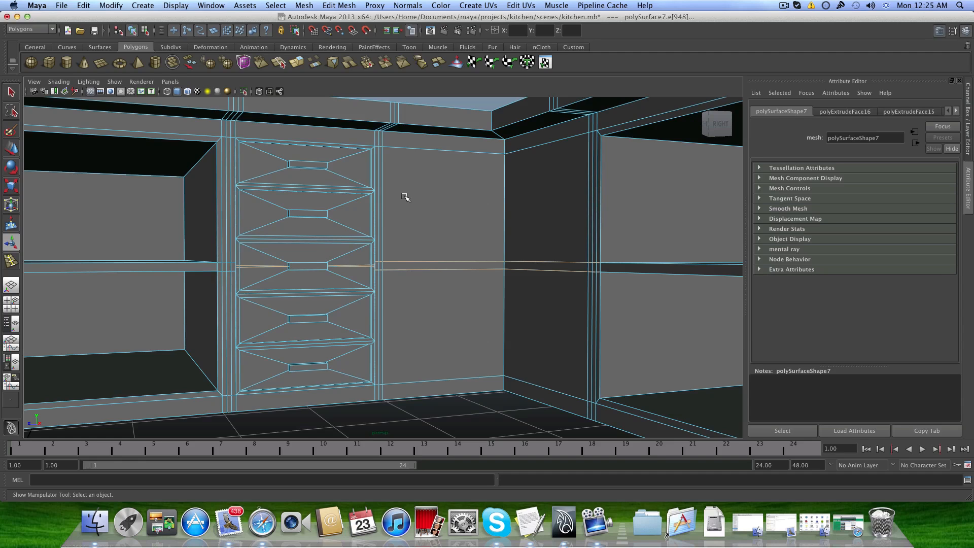
pyautogui.moveTo(442, 233); pyautogui.dragTo(616, 313)
pyautogui.scroll(-2, 404, 309)
pyautogui.scroll(6, 322, 271)
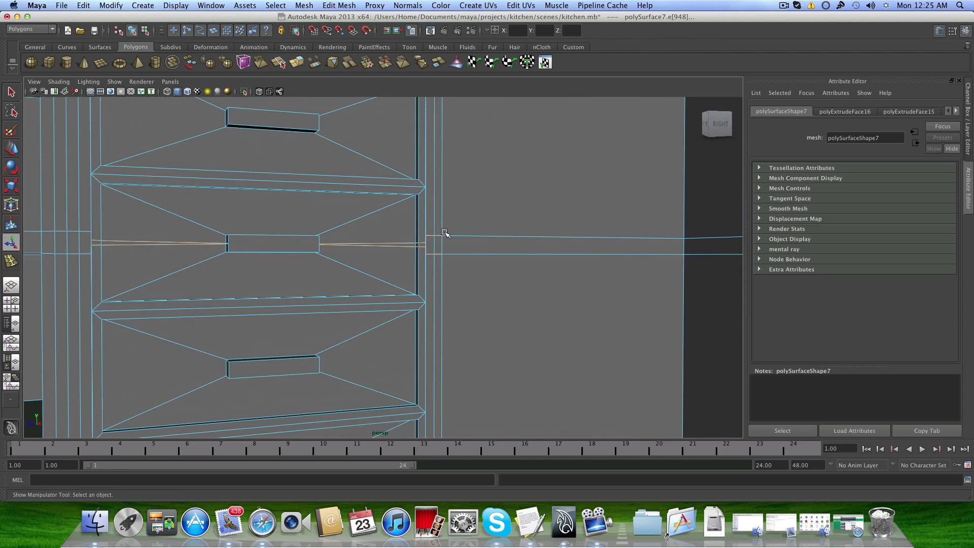
pyautogui.moveTo(450, 268); pyautogui.dragTo(452, 269)
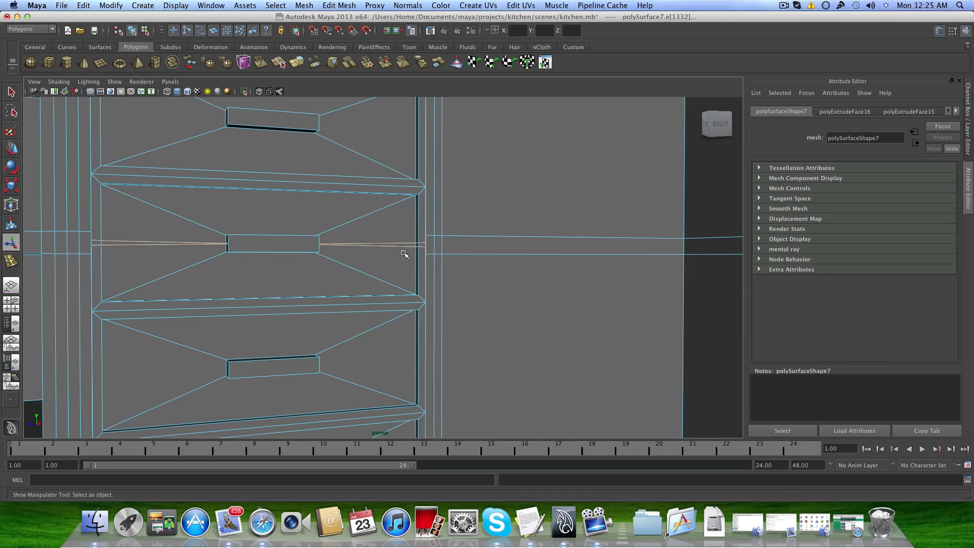
pyautogui.keyDown('alt'); pyautogui.moveTo(354, 283); pyautogui.dragTo(405, 299, button='middle'); pyautogui.keyUp('alt')
pyautogui.keyDown('alt'); pyautogui.moveTo(315, 291); pyautogui.dragTo(354, 292, button='middle'); pyautogui.keyUp('alt')
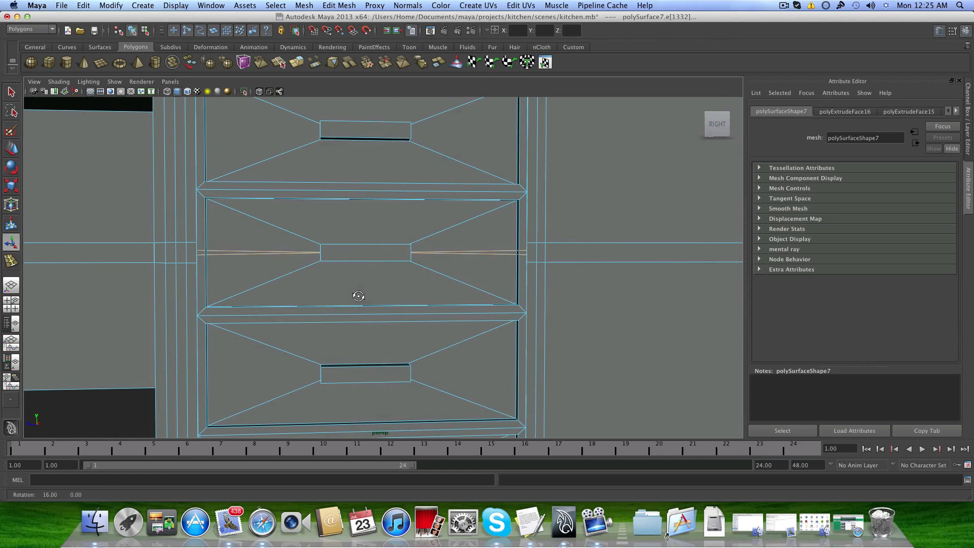
pyautogui.keyDown('alt'); pyautogui.moveTo(235, 265); pyautogui.dragTo(286, 268, button='middle'); pyautogui.keyUp('alt')
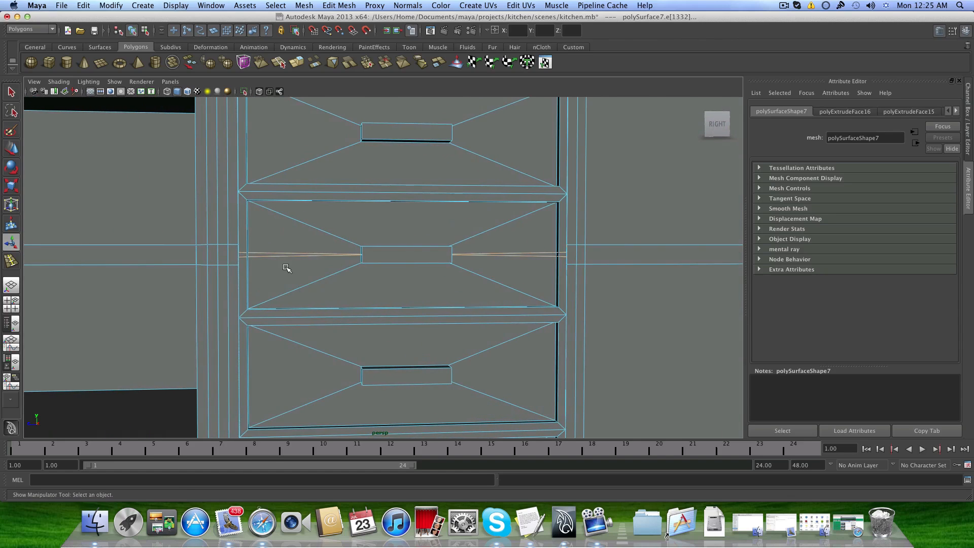
pyautogui.keyDown('alt'); pyautogui.moveTo(562, 261); pyautogui.dragTo(302, 294); pyautogui.keyUp('alt')
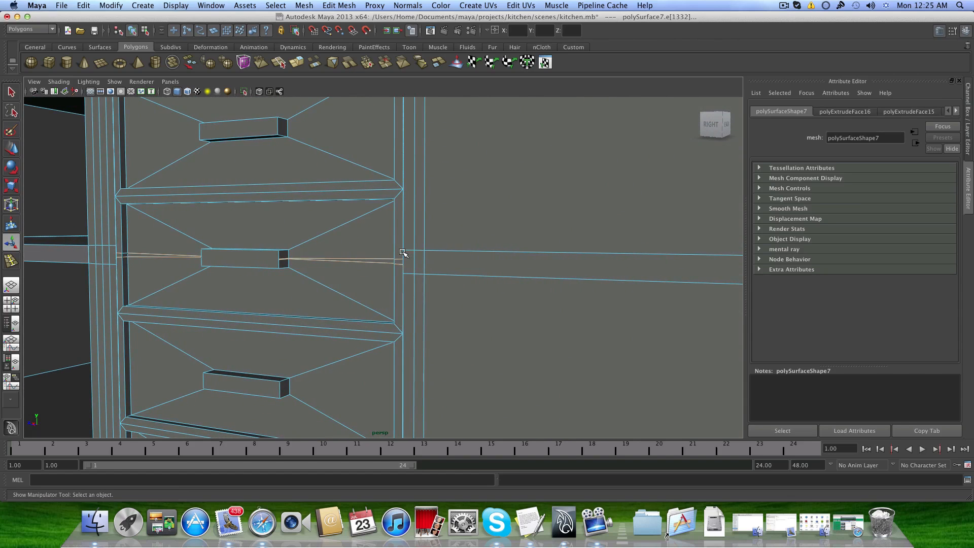
pyautogui.press('Delete')
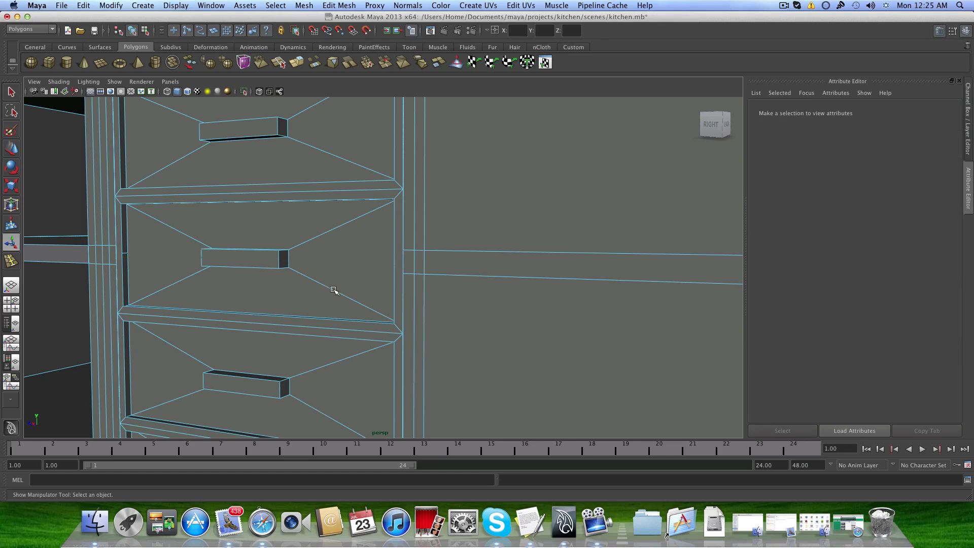
# Delete the leftover short edges dividing the middle handle's end faces and the inner side of its drawer recess.
pyautogui.keyDown('alt'); pyautogui.moveTo(320, 282); pyautogui.dragTo(507, 283); pyautogui.keyUp('alt')
pyautogui.click(347, 265)
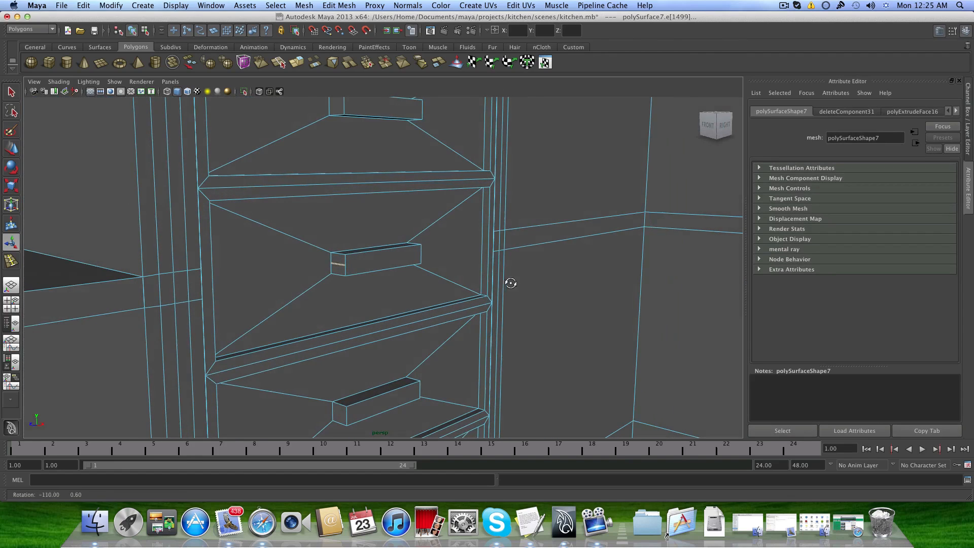
pyautogui.click(512, 284)
pyautogui.keyDown('alt'); pyautogui.moveTo(333, 269); pyautogui.dragTo(283, 224); pyautogui.keyUp('alt')
pyautogui.click(299, 228)
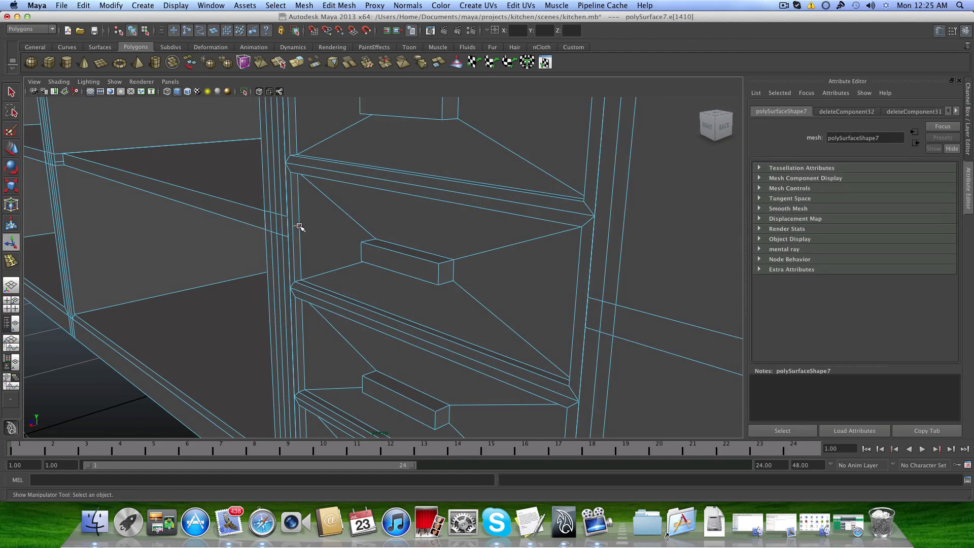
pyautogui.click(299, 227)
# Merge the stray vertices at the shelf's front end into the corner vertices beside the divider with the Merge Vertex Tool.
pyautogui.keyDown('alt'); pyautogui.moveTo(131, 216); pyautogui.dragTo(372, 297); pyautogui.keyUp('alt')
pyautogui.keyDown('alt'); pyautogui.moveTo(165, 222); pyautogui.dragTo(359, 263, button='middle'); pyautogui.keyUp('alt')
pyautogui.keyDown('alt'); pyautogui.moveTo(102, 223); pyautogui.dragTo(168, 228, button='right'); pyautogui.keyUp('alt')
pyautogui.keyDown('alt'); pyautogui.moveTo(329, 348); pyautogui.dragTo(355, 385, button='middle'); pyautogui.keyUp('alt')
pyautogui.keyDown('alt'); pyautogui.moveTo(249, 268); pyautogui.dragTo(248, 264, button='right'); pyautogui.keyUp('alt')
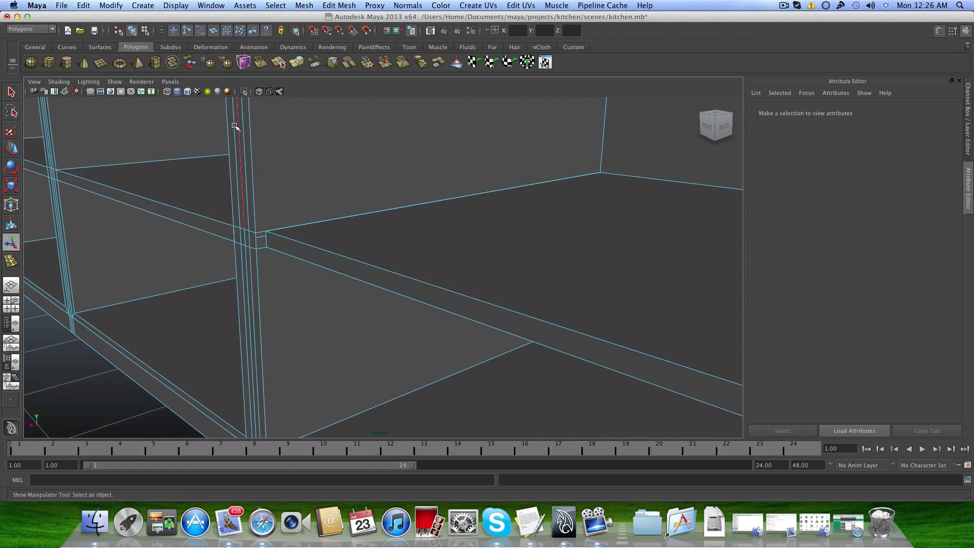
pyautogui.click(339, 5)
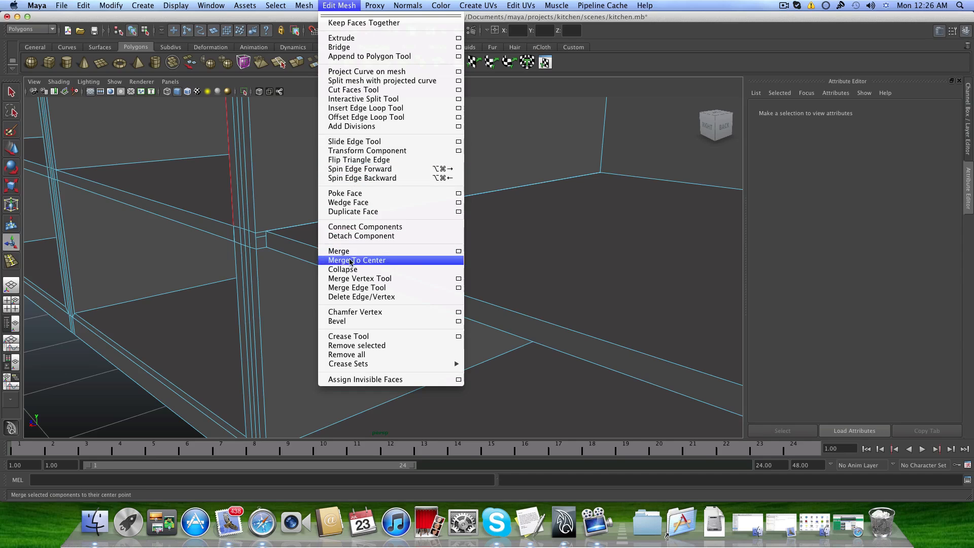
pyautogui.click(358, 278)
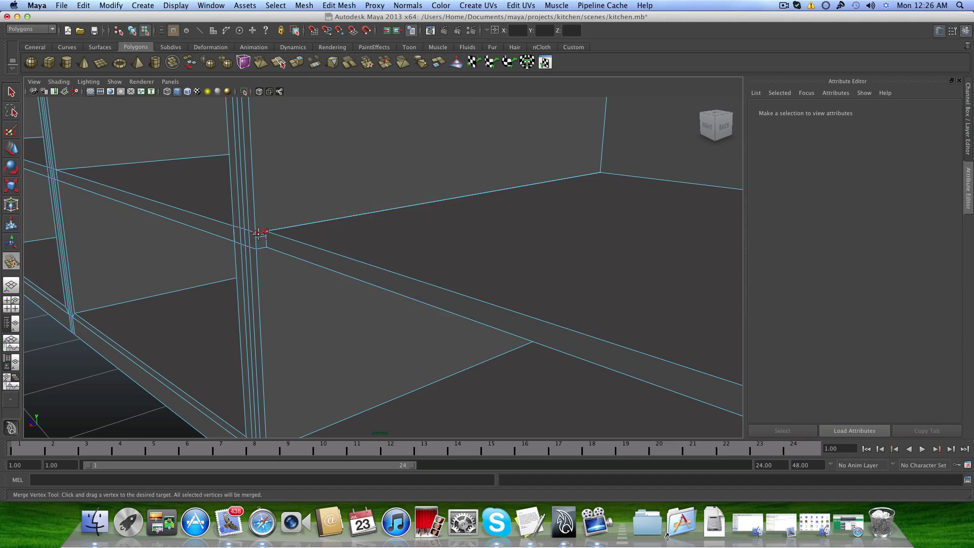
pyautogui.moveTo(259, 233); pyautogui.dragTo(312, 265)
pyautogui.keyDown('alt'); pyautogui.moveTo(344, 257); pyautogui.dragTo(306, 234, button='right'); pyautogui.keyUp('alt')
pyautogui.keyDown('alt'); pyautogui.moveTo(305, 235); pyautogui.dragTo(401, 217, button='middle'); pyautogui.keyUp('alt')
# Inspect the notch at the shelf's front corner in edge mode with X-Ray shading, and restore normal shading.
pyautogui.rightClick(240, 277)
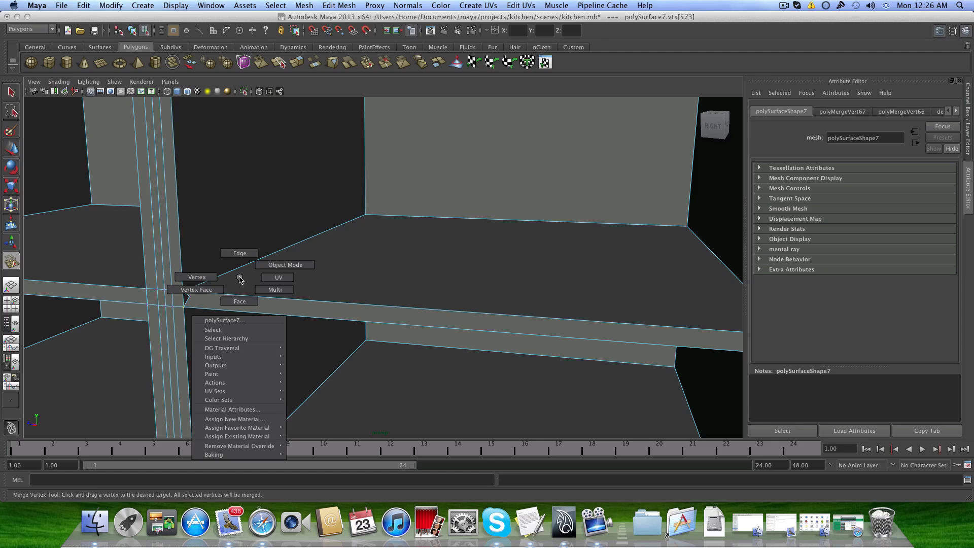
pyautogui.click(239, 253)
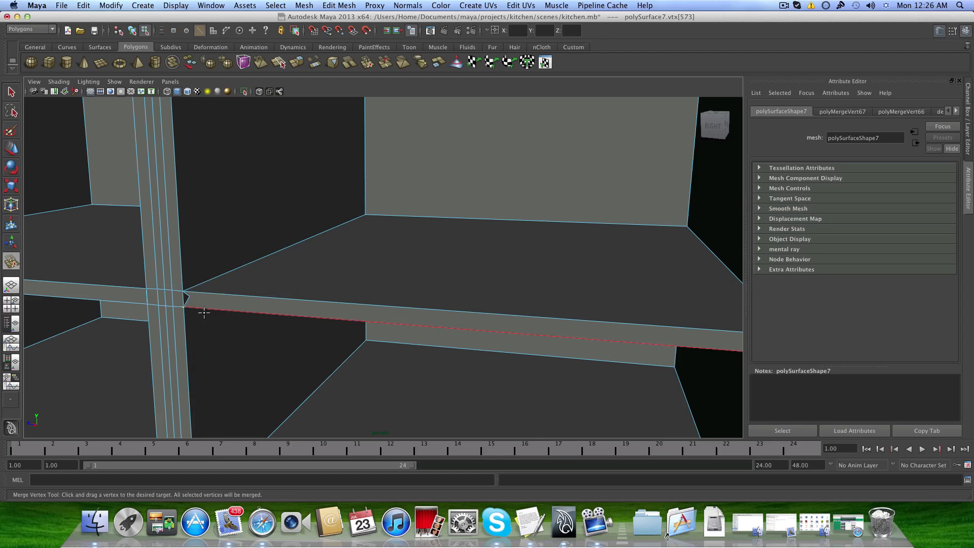
pyautogui.click(50, 81)
pyautogui.click(71, 185)
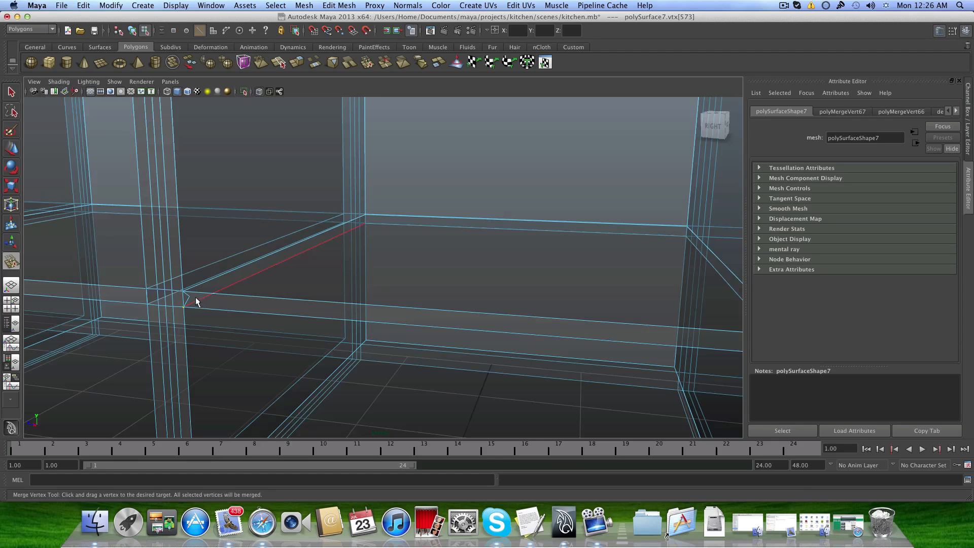
pyautogui.keyDown('alt'); pyautogui.moveTo(196, 297); pyautogui.dragTo(198, 301); pyautogui.keyUp('alt')
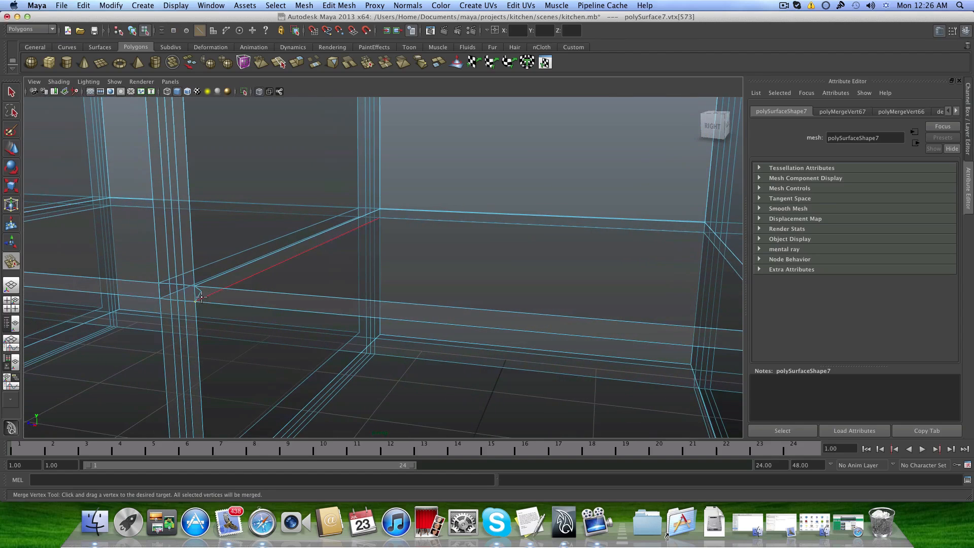
pyautogui.click(59, 81)
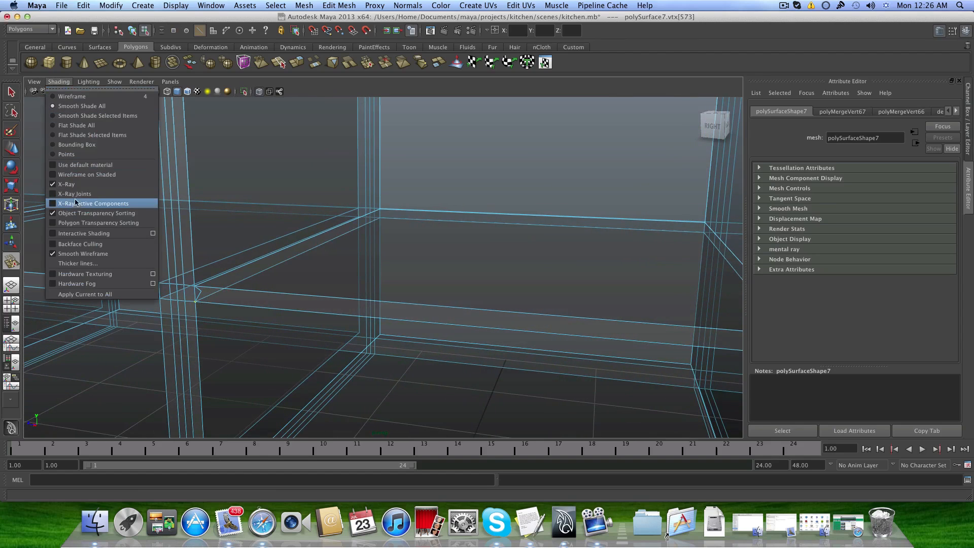
pyautogui.click(71, 184)
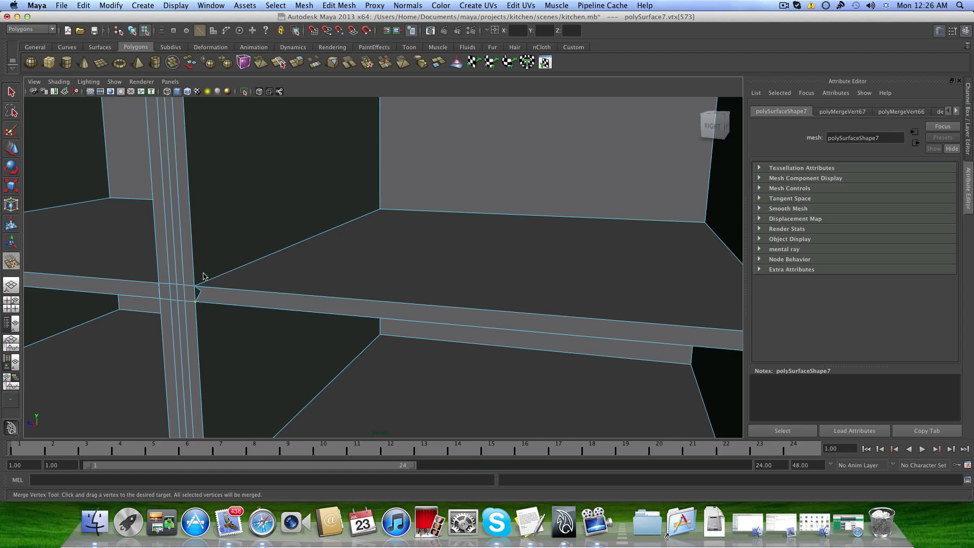
# Delete the leftover vertex forming the small notch at the shelf's front corner beside the divider.
pyautogui.moveTo(203, 276); pyautogui.dragTo(193, 284, button='right')
pyautogui.press('q')
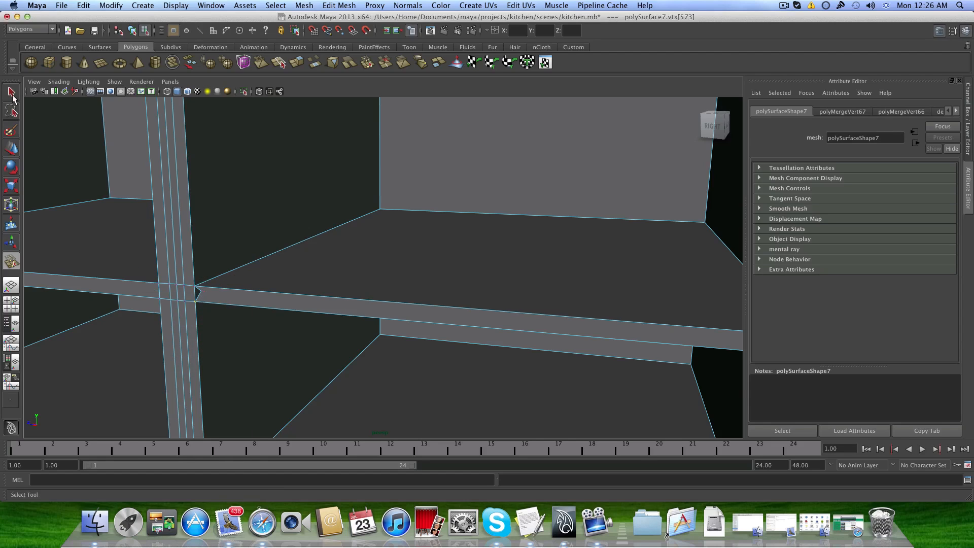
pyautogui.click(206, 296)
pyautogui.keyDown('alt'); pyautogui.moveTo(204, 296); pyautogui.dragTo(258, 289); pyautogui.keyUp('alt')
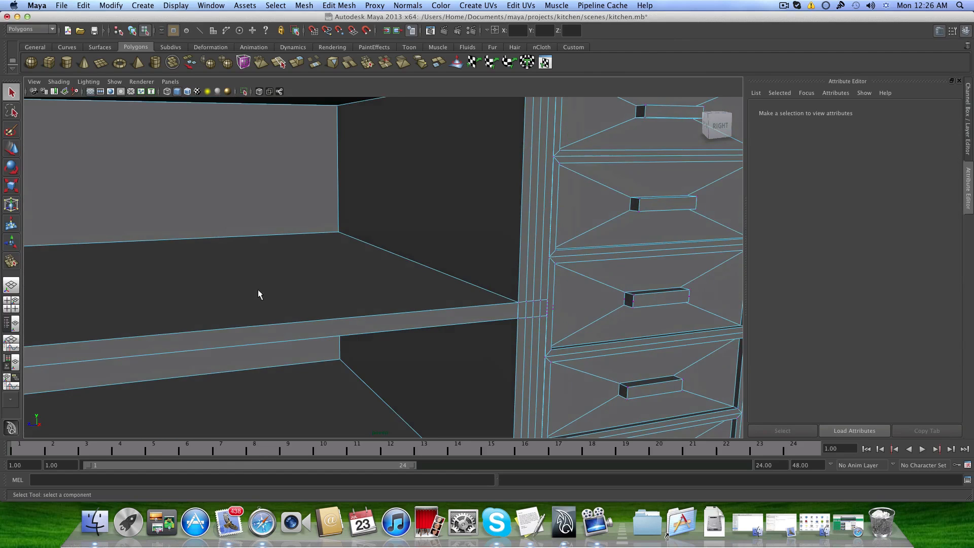
# Select the stray vertices along the middle drawer's recess edge on the side next to the open shelves.
pyautogui.scroll(-2, 315, 299)
pyautogui.keyDown('alt'); pyautogui.moveTo(318, 298); pyautogui.dragTo(142, 287, button='middle'); pyautogui.keyUp('alt')
pyautogui.keyDown('alt'); pyautogui.moveTo(272, 287); pyautogui.dragTo(94, 226, button='middle'); pyautogui.keyUp('alt')
pyautogui.scroll(10, 337, 261)
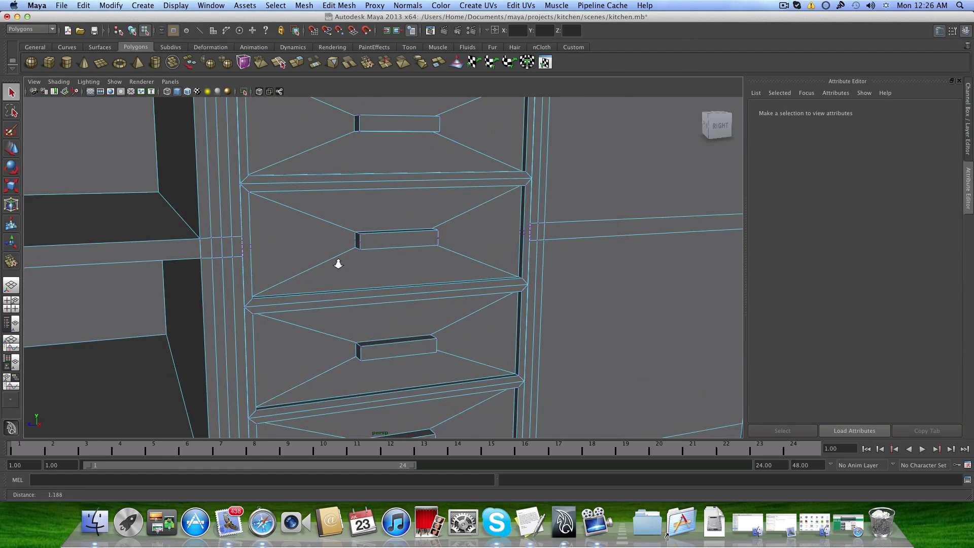
pyautogui.keyDown('alt'); pyautogui.moveTo(170, 245); pyautogui.dragTo(294, 262); pyautogui.keyUp('alt')
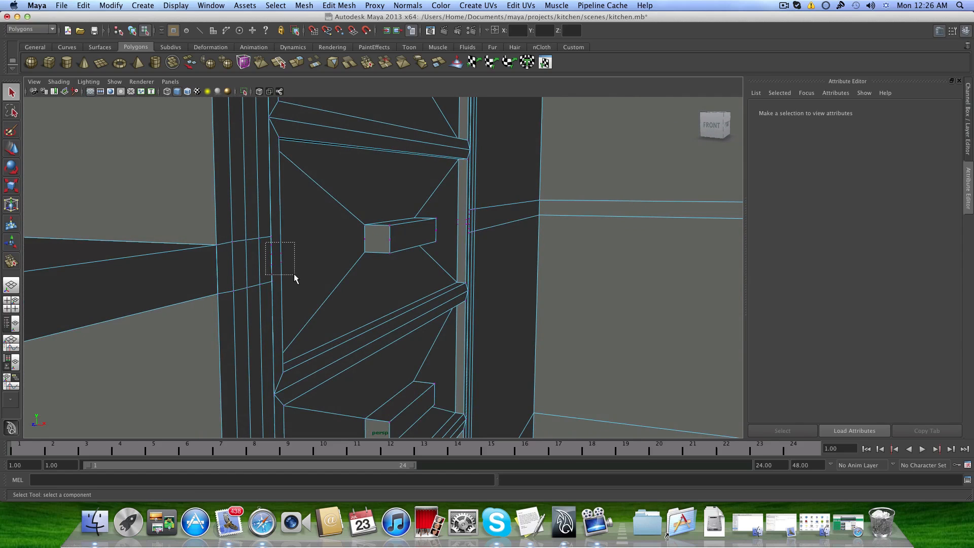
pyautogui.moveTo(294, 275); pyautogui.dragTo(296, 278)
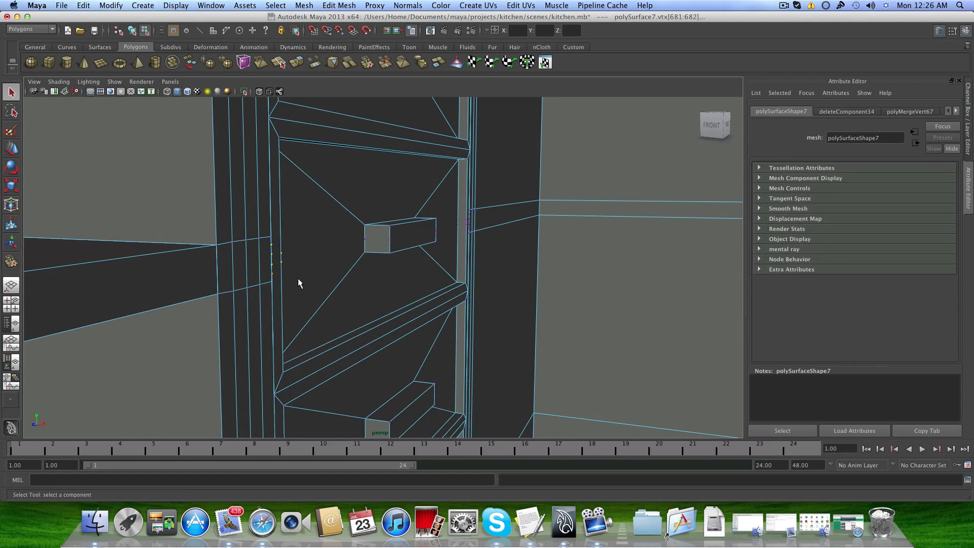
# Add the stray vertices on the middle drawer's opposite recess edge, beside the plain corner panel, to the vertex selection.
pyautogui.keyDown('alt'); pyautogui.moveTo(447, 282); pyautogui.dragTo(330, 282); pyautogui.keyUp('alt')
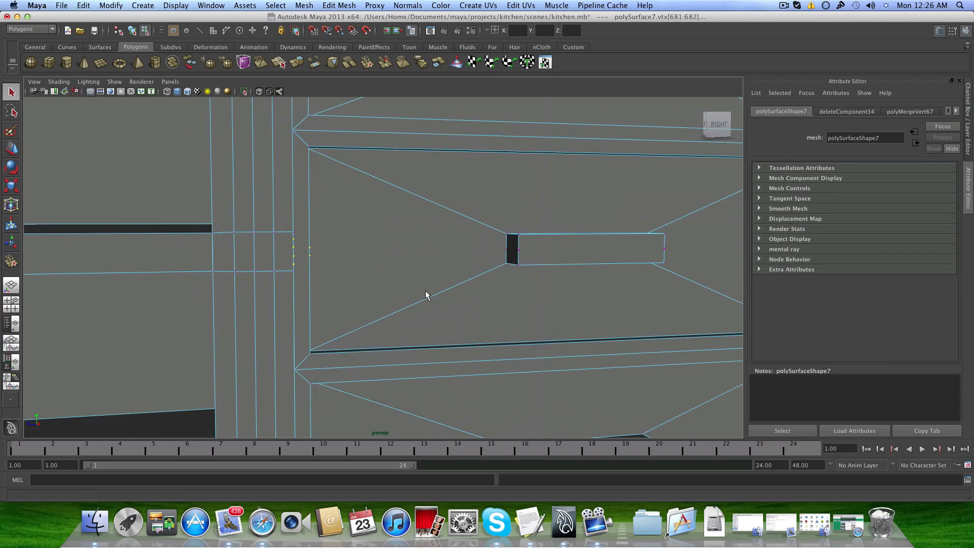
pyautogui.keyDown('alt'); pyautogui.moveTo(538, 297); pyautogui.dragTo(165, 285, button='middle'); pyautogui.keyUp('alt')
pyautogui.keyDown('alt'); pyautogui.moveTo(386, 288); pyautogui.dragTo(320, 290); pyautogui.keyUp('alt')
pyautogui.keyDown('alt'); pyautogui.moveTo(320, 291); pyautogui.dragTo(231, 295, button='middle'); pyautogui.keyUp('alt')
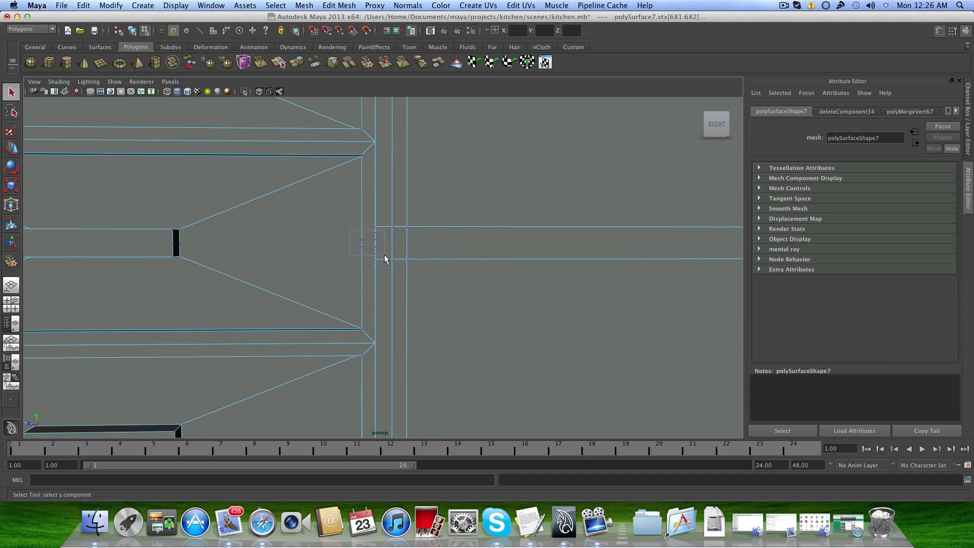
pyautogui.keyDown('shift'); pyautogui.moveTo(385, 255); pyautogui.dragTo(385, 256); pyautogui.keyUp('shift')
pyautogui.keyDown('alt'); pyautogui.moveTo(418, 265); pyautogui.dragTo(220, 253, button='right'); pyautogui.keyUp('alt')
pyautogui.keyDown('alt'); pyautogui.moveTo(220, 254); pyautogui.dragTo(371, 259, button='middle'); pyautogui.keyUp('alt')
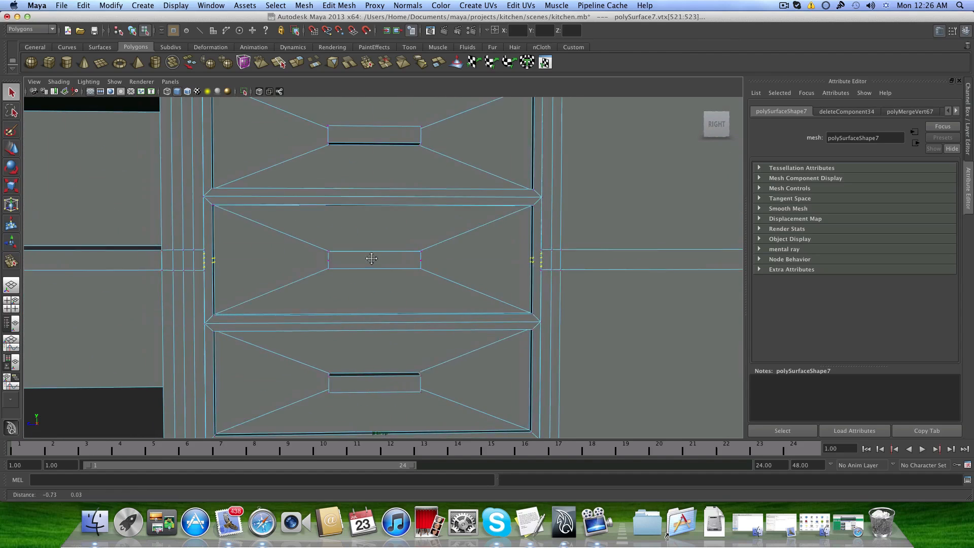
# Check with X-Ray shading for unintentionally selected vertices elsewhere on the cabinet behind the middle drawer.
pyautogui.keyDown('alt'); pyautogui.moveTo(372, 259); pyautogui.dragTo(276, 252, button='right'); pyautogui.keyUp('alt')
pyautogui.keyDown('alt'); pyautogui.moveTo(276, 252); pyautogui.dragTo(327, 266); pyautogui.keyUp('alt')
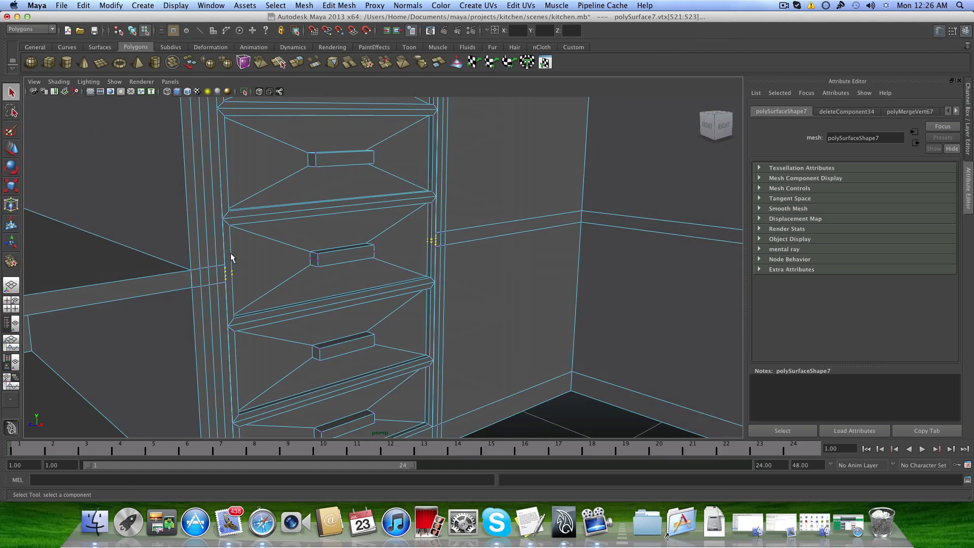
pyautogui.keyDown('alt'); pyautogui.moveTo(312, 260); pyautogui.dragTo(405, 249, button='middle'); pyautogui.keyUp('alt')
pyautogui.keyDown('alt'); pyautogui.moveTo(406, 249); pyautogui.dragTo(409, 248, button='right'); pyautogui.keyUp('alt')
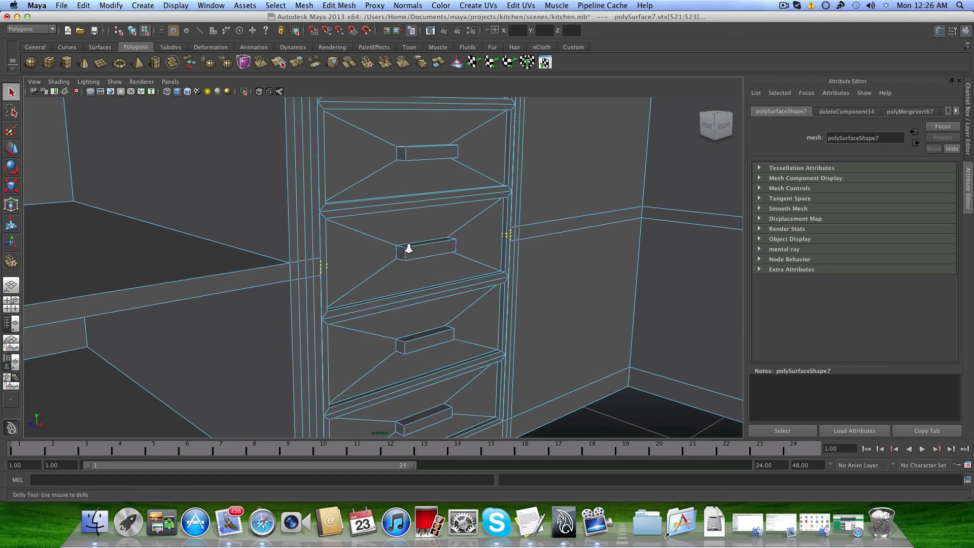
pyautogui.keyDown('alt'); pyautogui.moveTo(409, 248); pyautogui.dragTo(337, 254); pyautogui.keyUp('alt')
pyautogui.click(74, 82)
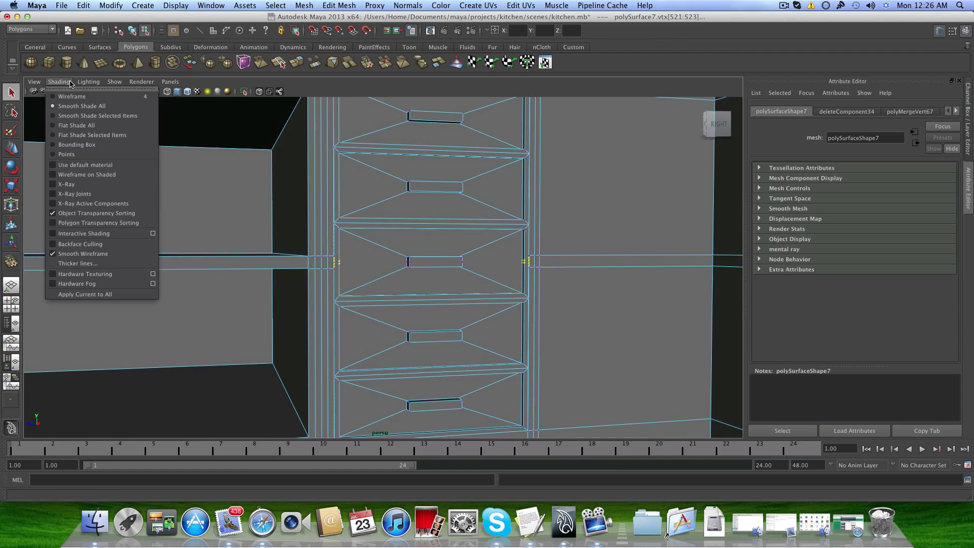
pyautogui.click(70, 178)
pyautogui.keyDown('alt'); pyautogui.moveTo(419, 337); pyautogui.dragTo(437, 320); pyautogui.keyUp('alt')
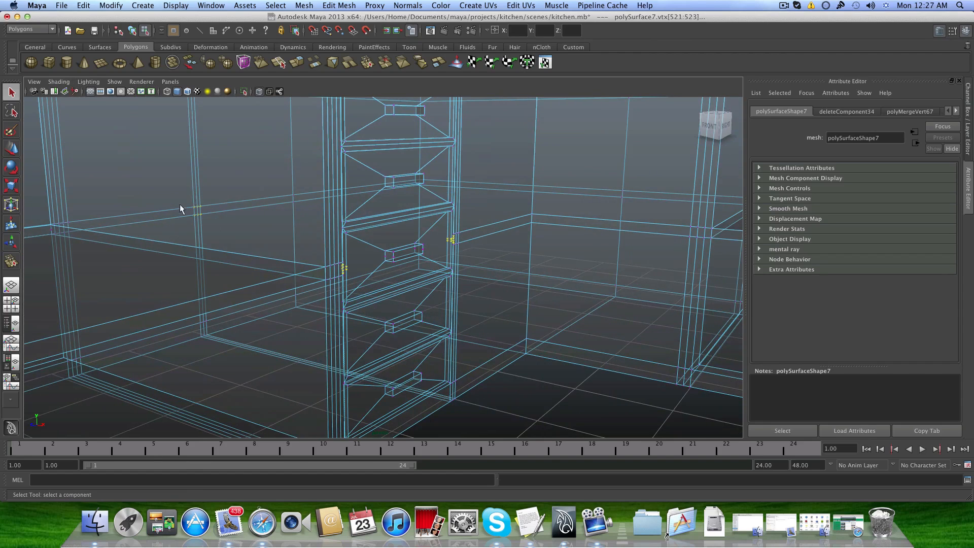
pyautogui.keyDown('alt'); pyautogui.moveTo(496, 250); pyautogui.dragTo(409, 242); pyautogui.keyUp('alt')
pyautogui.keyDown('alt'); pyautogui.moveTo(409, 241); pyautogui.dragTo(446, 289, button='right'); pyautogui.keyUp('alt')
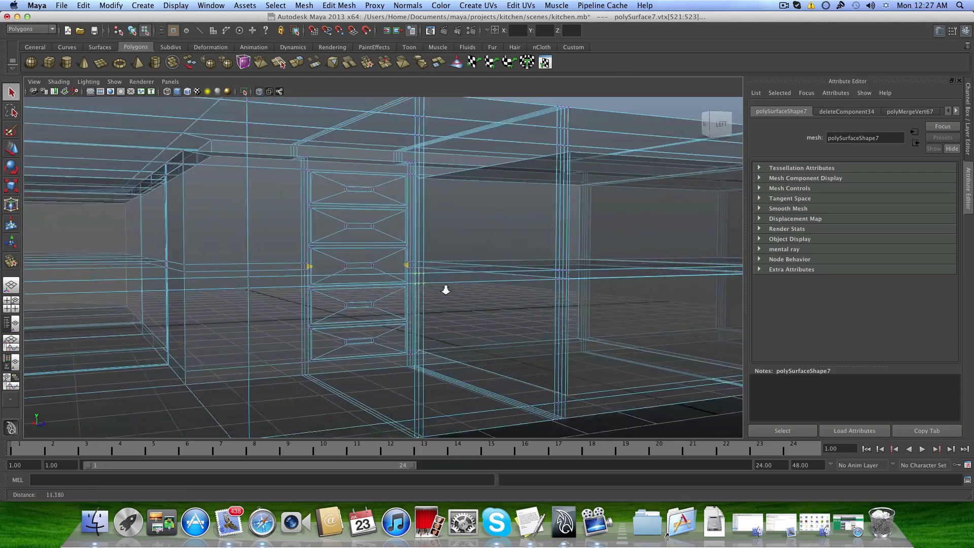
pyautogui.keyDown('alt'); pyautogui.moveTo(446, 289); pyautogui.dragTo(360, 275, button='middle'); pyautogui.keyUp('alt')
pyautogui.keyDown('alt'); pyautogui.moveTo(359, 282); pyautogui.dragTo(386, 284); pyautogui.keyUp('alt')
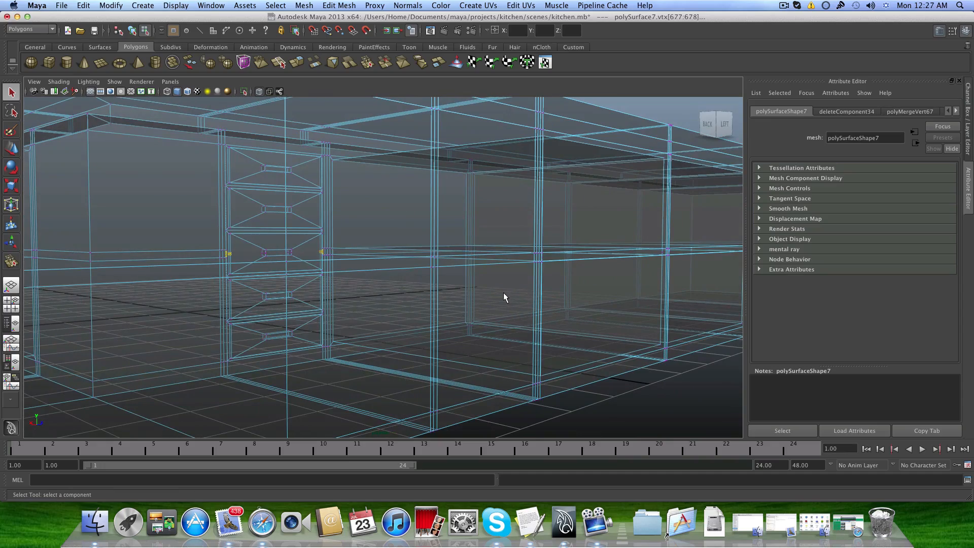
pyautogui.keyDown('alt'); pyautogui.moveTo(505, 298); pyautogui.dragTo(203, 287); pyautogui.keyUp('alt')
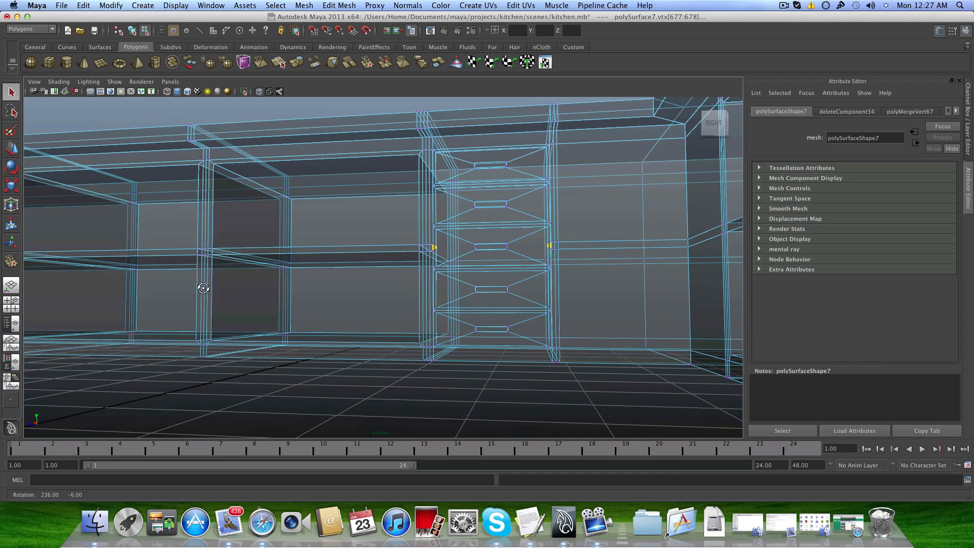
pyautogui.keyDown('alt'); pyautogui.moveTo(200, 285); pyautogui.dragTo(107, 281, button='middle'); pyautogui.keyUp('alt')
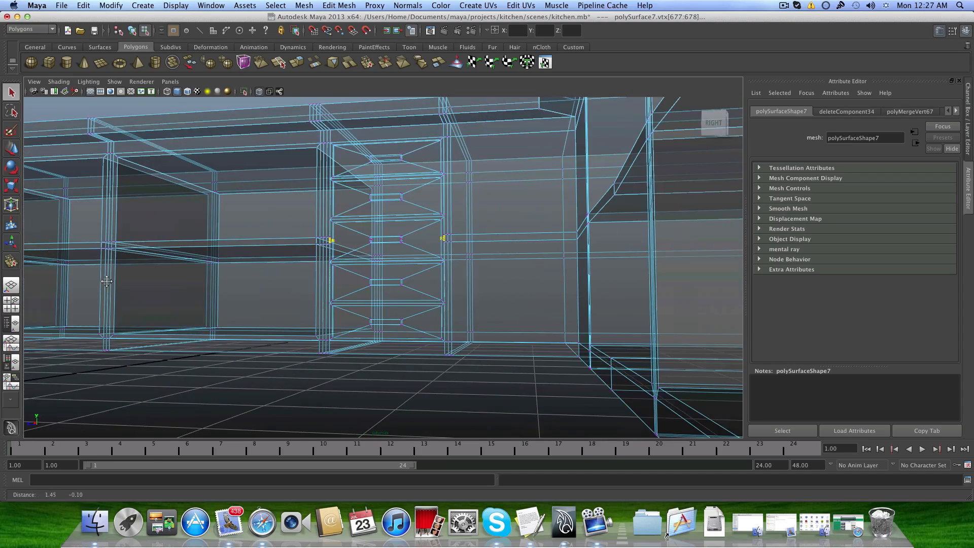
# Restore normal shading and delete the selected stray vertices along both sides of the middle drawer's recess.
pyautogui.click(59, 81)
pyautogui.click(61, 186)
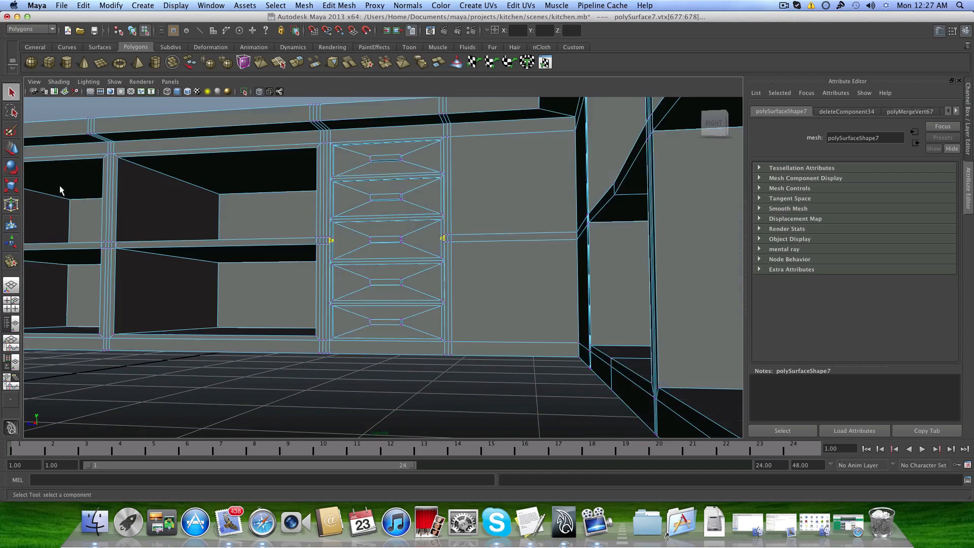
pyautogui.scroll(3, 363, 298)
pyautogui.press('Delete')
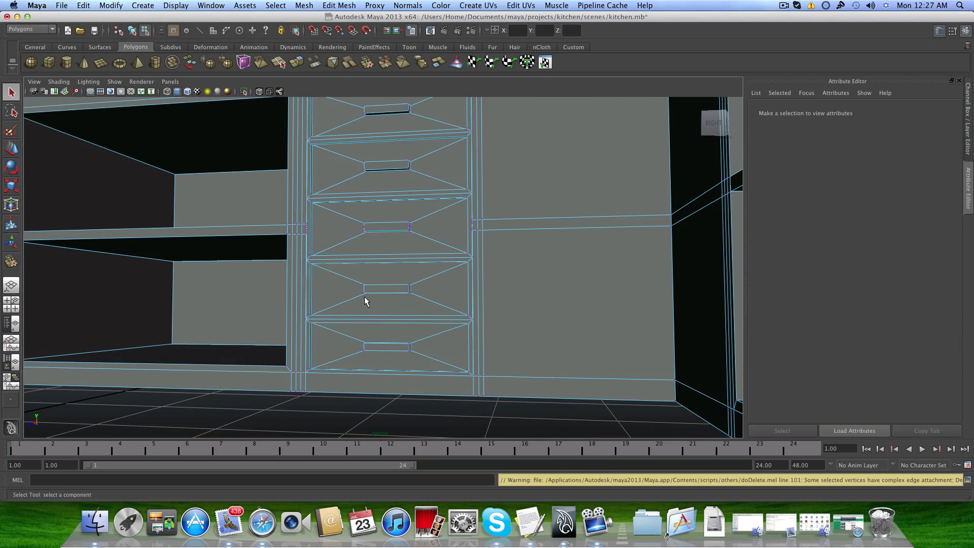
# Examine both side edges of the middle drawer front and the adjoining shelf ends for leftover vertices.
pyautogui.keyDown('alt'); pyautogui.moveTo(364, 297); pyautogui.dragTo(408, 298); pyautogui.keyUp('alt')
pyautogui.keyDown('alt'); pyautogui.moveTo(408, 298); pyautogui.dragTo(461, 276, button='right'); pyautogui.keyUp('alt')
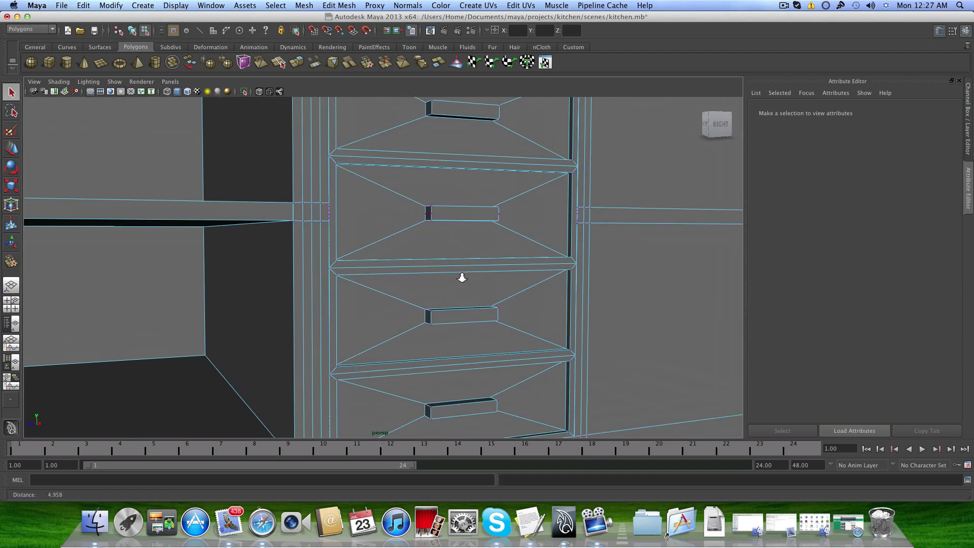
pyautogui.keyDown('alt'); pyautogui.moveTo(461, 276); pyautogui.dragTo(423, 321, button='middle'); pyautogui.keyUp('alt')
pyautogui.keyDown('alt'); pyautogui.moveTo(423, 321); pyautogui.dragTo(435, 315, button='right'); pyautogui.keyUp('alt')
pyautogui.keyDown('alt'); pyautogui.moveTo(434, 315); pyautogui.dragTo(170, 281); pyautogui.keyUp('alt')
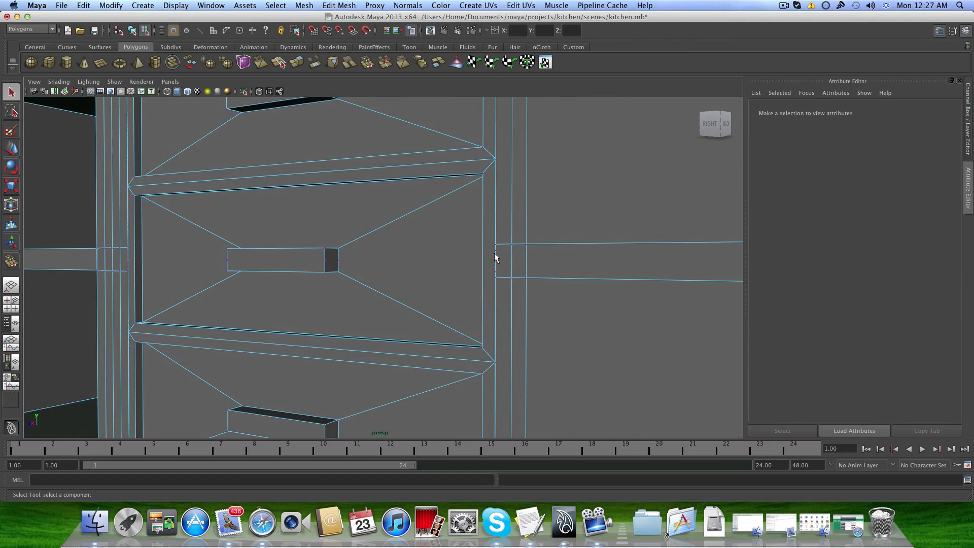
pyautogui.click(339, 265)
pyautogui.scroll(-3, 337, 264)
pyautogui.keyDown('alt'); pyautogui.moveTo(336, 263); pyautogui.dragTo(507, 286); pyautogui.keyUp('alt')
pyautogui.keyDown('alt'); pyautogui.moveTo(507, 286); pyautogui.dragTo(471, 248, button='right'); pyautogui.keyUp('alt')
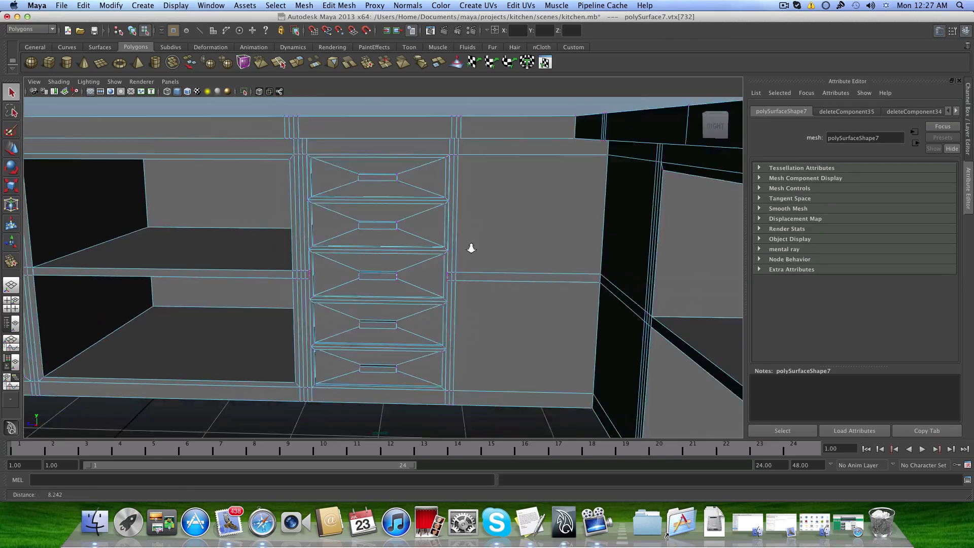
pyautogui.keyDown('alt'); pyautogui.moveTo(471, 248); pyautogui.dragTo(381, 280); pyautogui.keyUp('alt')
# Select the four panel faces at the cabinet's inner corner, above and below the shelf strip on both walls.
pyautogui.rightClick(421, 282)
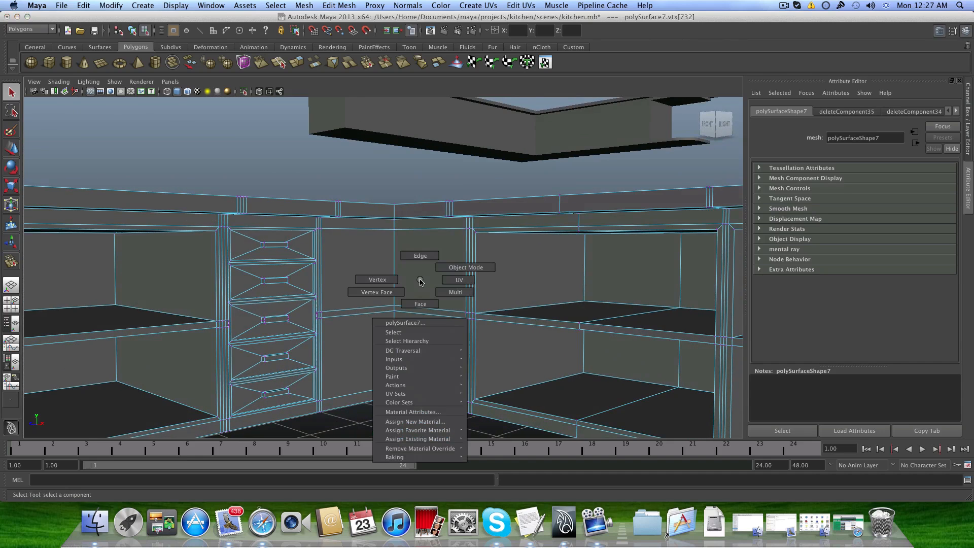
pyautogui.click(420, 304)
pyautogui.click(424, 289)
pyautogui.keyDown('shift'); pyautogui.click(370, 275); pyautogui.keyUp('shift')
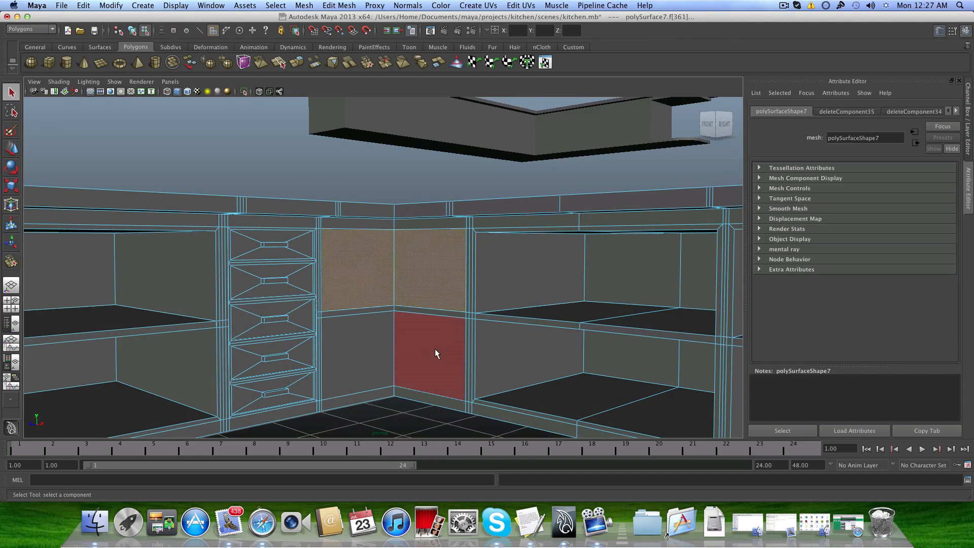
pyautogui.keyDown('shift'); pyautogui.click(434, 349); pyautogui.keyUp('shift')
pyautogui.keyDown('shift'); pyautogui.click(371, 343); pyautogui.keyUp('shift')
pyautogui.keyDown('alt'); pyautogui.moveTo(392, 338); pyautogui.dragTo(468, 342); pyautogui.keyUp('alt')
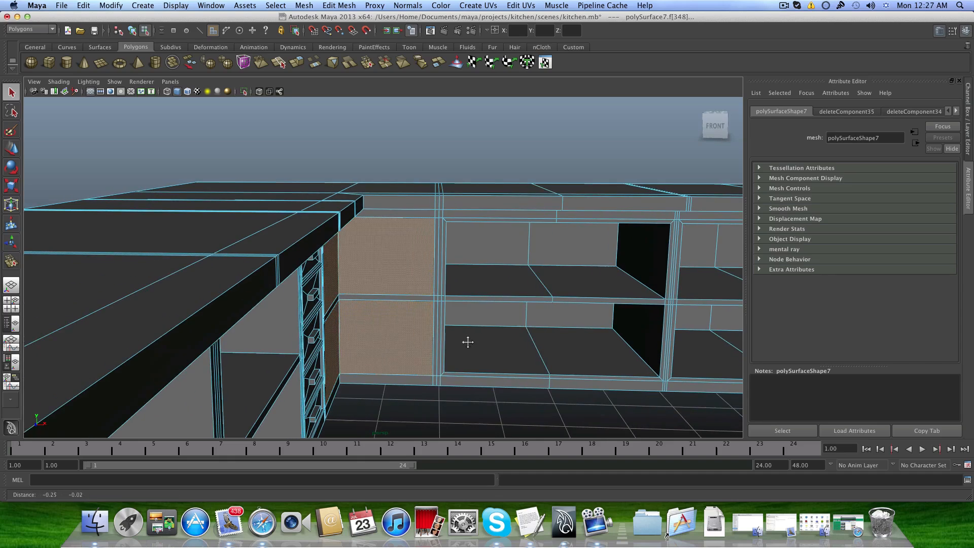
# Try to extrude the four inner corner faces inward with a local Z translate of -1.186, and undo the move.
pyautogui.keyDown('alt'); pyautogui.moveTo(512, 263); pyautogui.dragTo(257, 316); pyautogui.keyUp('alt')
pyautogui.keyDown('alt'); pyautogui.moveTo(257, 316); pyautogui.dragTo(343, 315, button='right'); pyautogui.keyUp('alt')
pyautogui.keyDown('alt'); pyautogui.moveTo(344, 315); pyautogui.dragTo(445, 266, button='middle'); pyautogui.keyUp('alt')
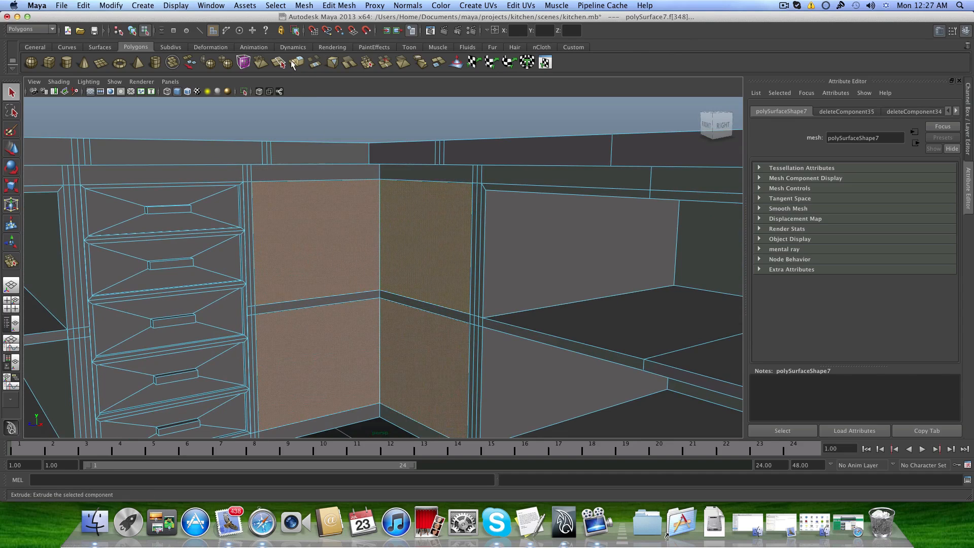
pyautogui.click(298, 63)
pyautogui.keyDown('alt'); pyautogui.moveTo(452, 244); pyautogui.dragTo(389, 267); pyautogui.keyUp('alt')
pyautogui.keyDown('alt'); pyautogui.moveTo(390, 267); pyautogui.dragTo(443, 315, button='middle'); pyautogui.keyUp('alt')
pyautogui.keyDown('alt'); pyautogui.moveTo(443, 315); pyautogui.dragTo(457, 283); pyautogui.keyUp('alt')
pyautogui.keyDown('alt'); pyautogui.moveTo(431, 304); pyautogui.dragTo(377, 351); pyautogui.keyUp('alt')
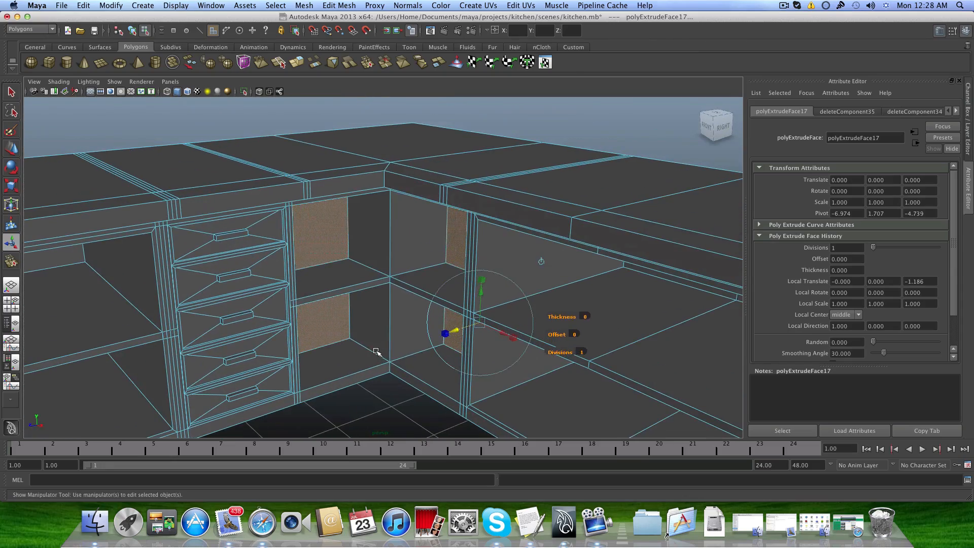
pyautogui.press('z')
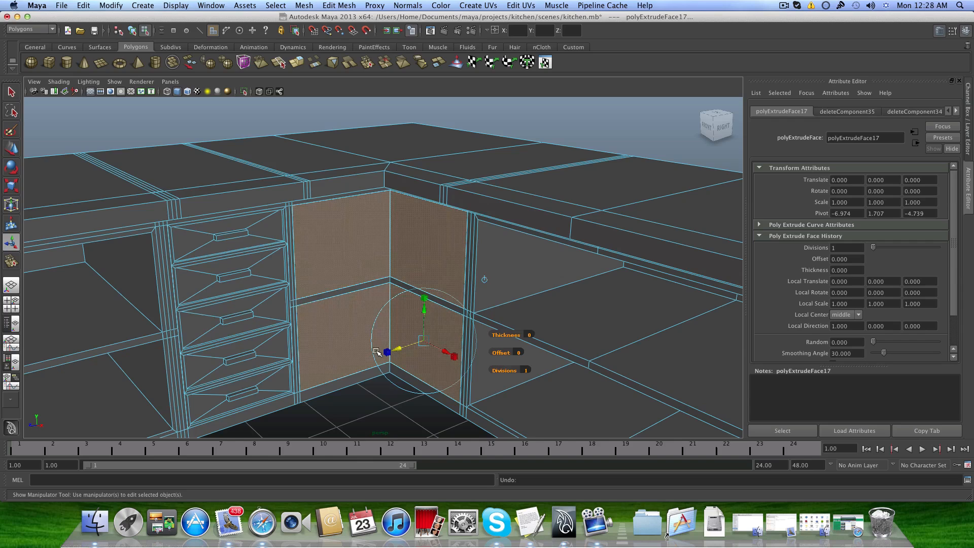
# Enable Keep Faces Together and undo the remaining extrusion on the inner corner faces.
pyautogui.click(335, 6)
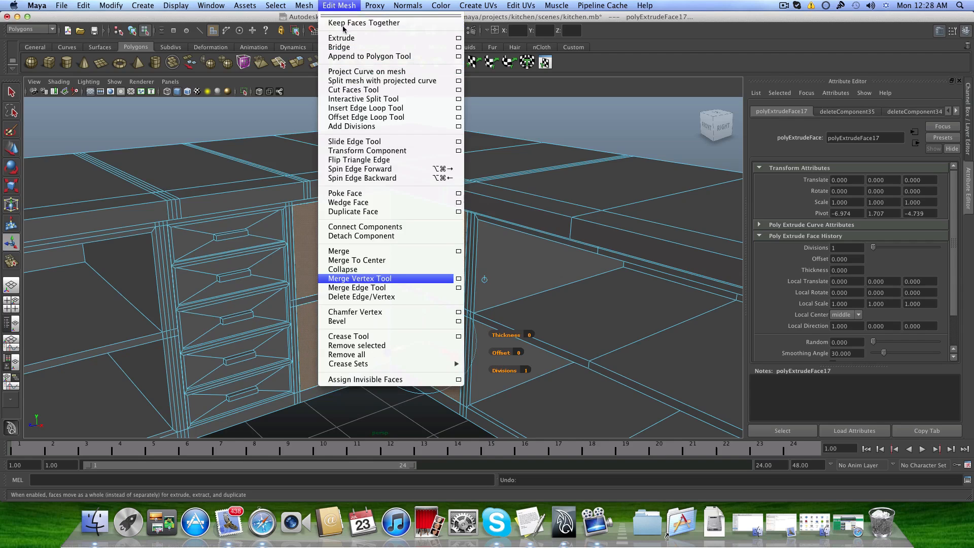
pyautogui.click(331, 23)
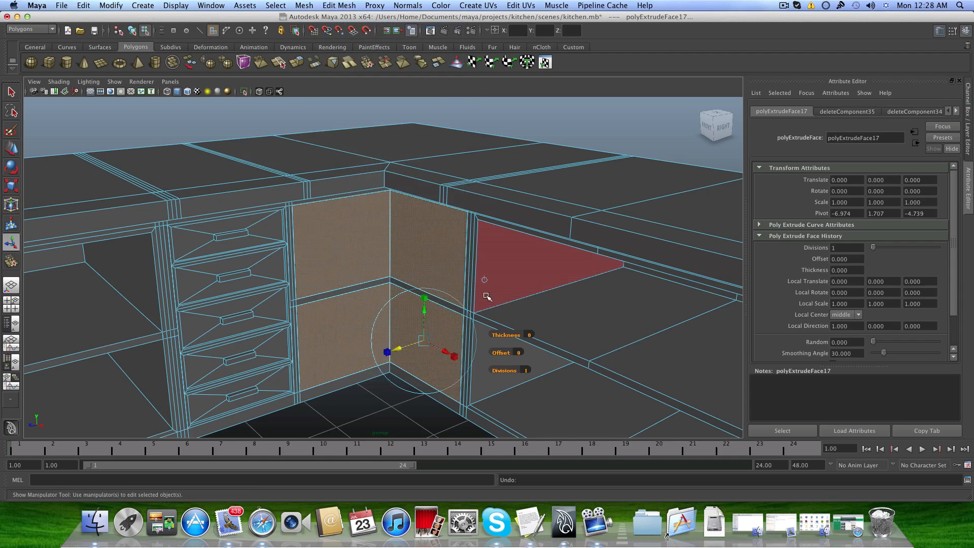
pyautogui.keyDown('shift'); pyautogui.click(370, 387); pyautogui.keyUp('shift')
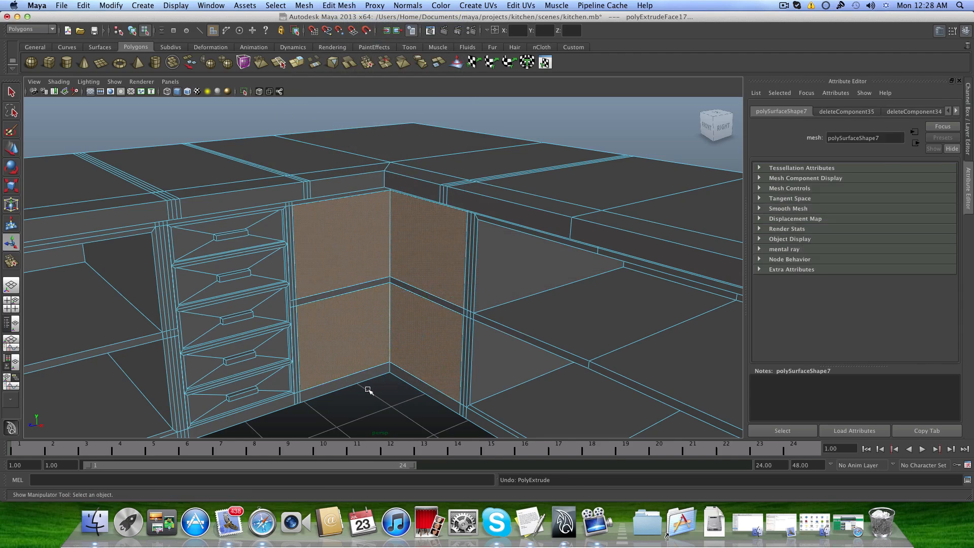
pyautogui.click(344, 6)
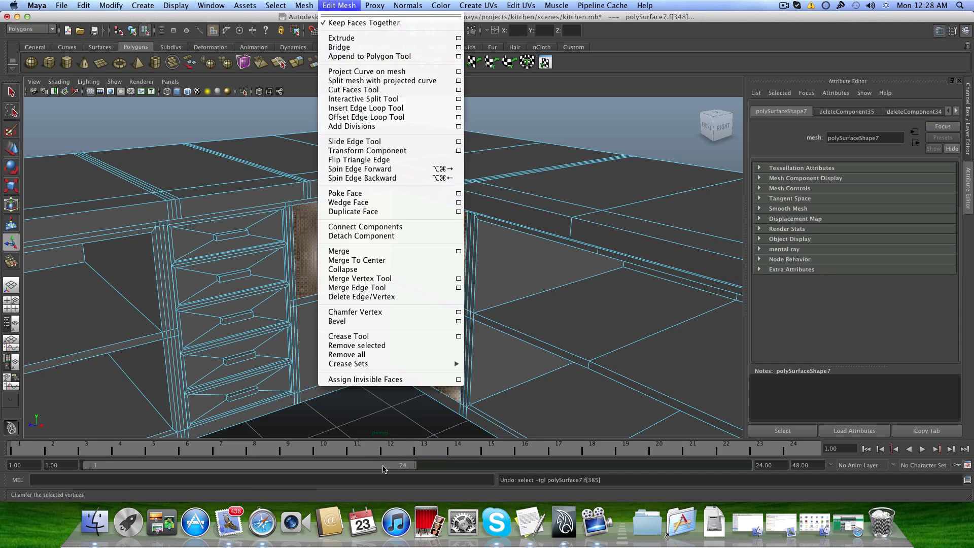
pyautogui.click(389, 417)
# Add the lower corner face beside the drawers back to the selection and extrude the four faces inward to local Z translate -2.050.
pyautogui.keyDown('shift'); pyautogui.click(327, 355); pyautogui.keyUp('shift')
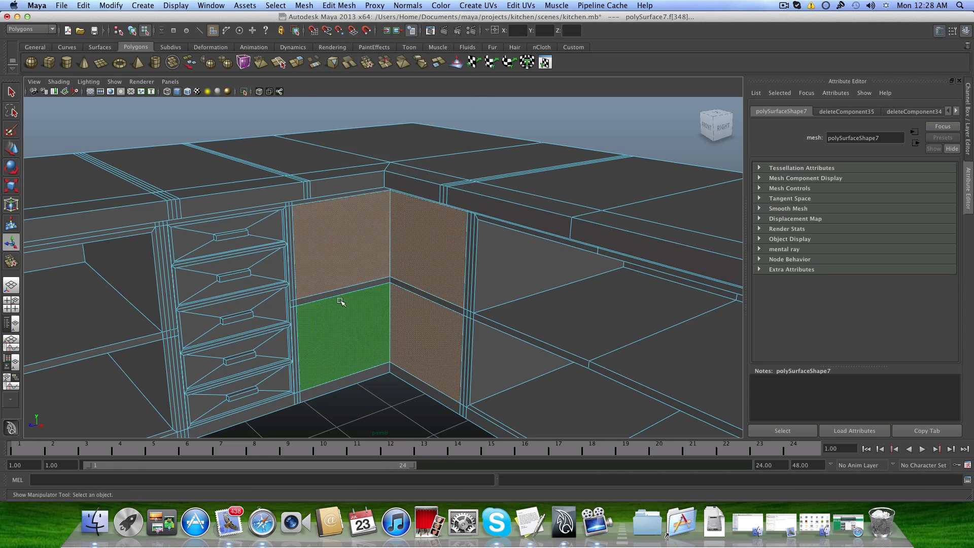
pyautogui.keyDown('alt'); pyautogui.moveTo(367, 311); pyautogui.dragTo(407, 258); pyautogui.keyUp('alt')
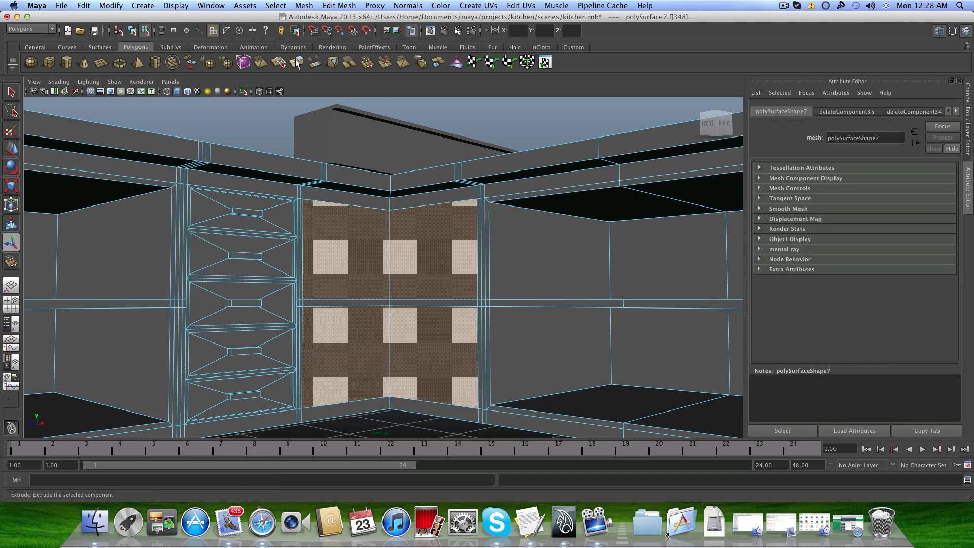
pyautogui.keyDown('alt'); pyautogui.moveTo(450, 350); pyautogui.dragTo(448, 365); pyautogui.keyUp('alt')
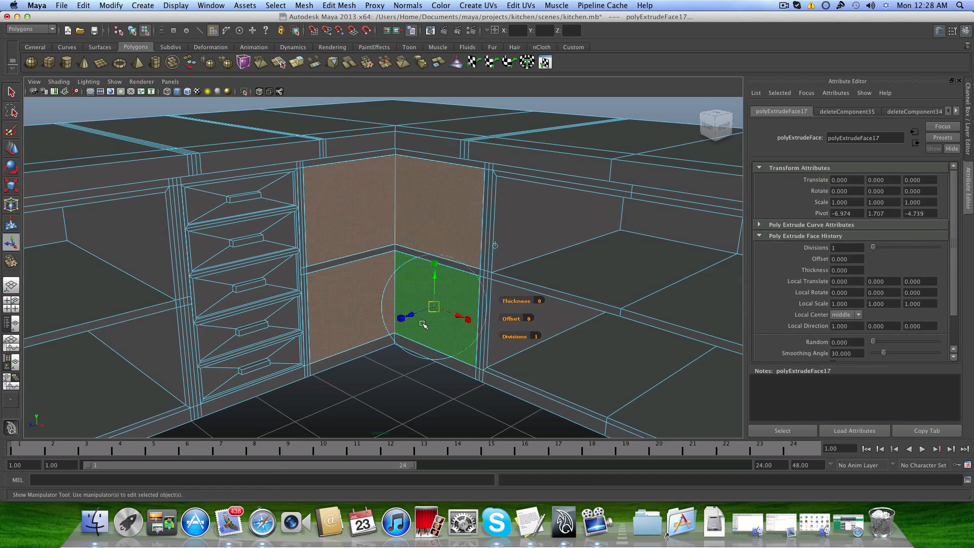
pyautogui.keyDown('alt'); pyautogui.moveTo(423, 324); pyautogui.dragTo(482, 293); pyautogui.keyUp('alt')
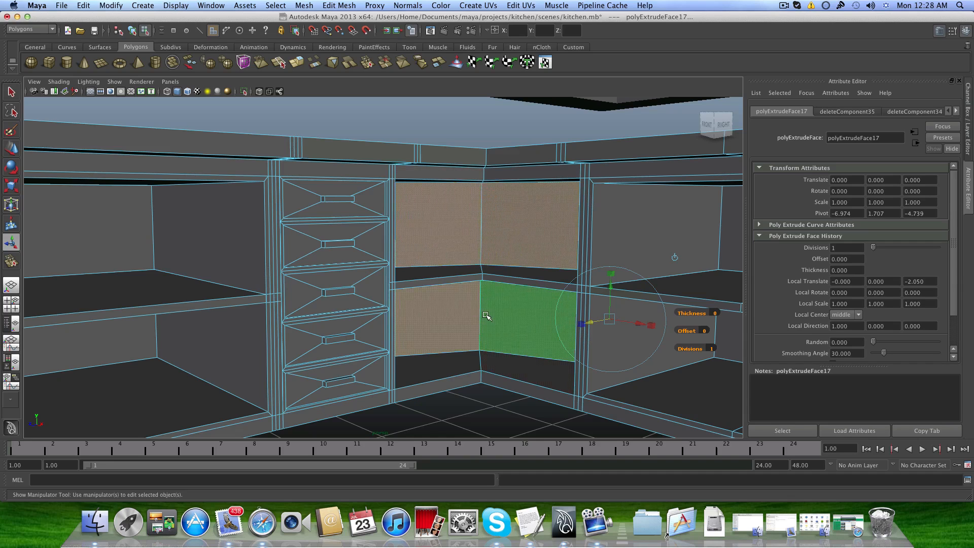
pyautogui.keyDown('alt'); pyautogui.moveTo(484, 381); pyautogui.dragTo(486, 346); pyautogui.keyUp('alt')
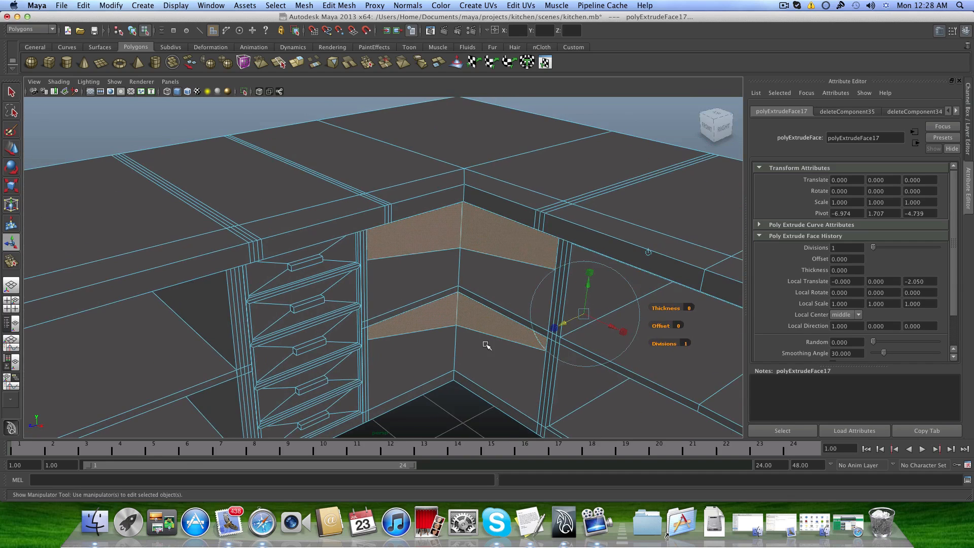
# Push the extruded corner faces farther back, beyond the countertop's outer corner, to a local Z translate of -7.426.
pyautogui.moveTo(565, 325); pyautogui.dragTo(644, 307)
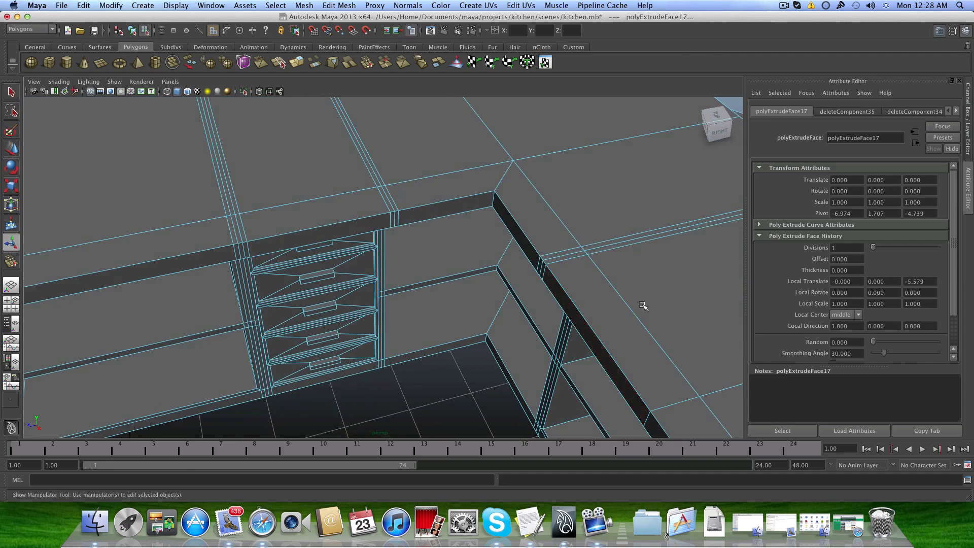
pyautogui.keyDown('alt'); pyautogui.moveTo(644, 307); pyautogui.dragTo(449, 233, button='right'); pyautogui.keyUp('alt')
pyautogui.keyDown('alt'); pyautogui.moveTo(524, 261); pyautogui.dragTo(317, 301, button='middle'); pyautogui.keyUp('alt')
pyautogui.keyDown('alt'); pyautogui.moveTo(338, 308); pyautogui.dragTo(261, 309); pyautogui.keyUp('alt')
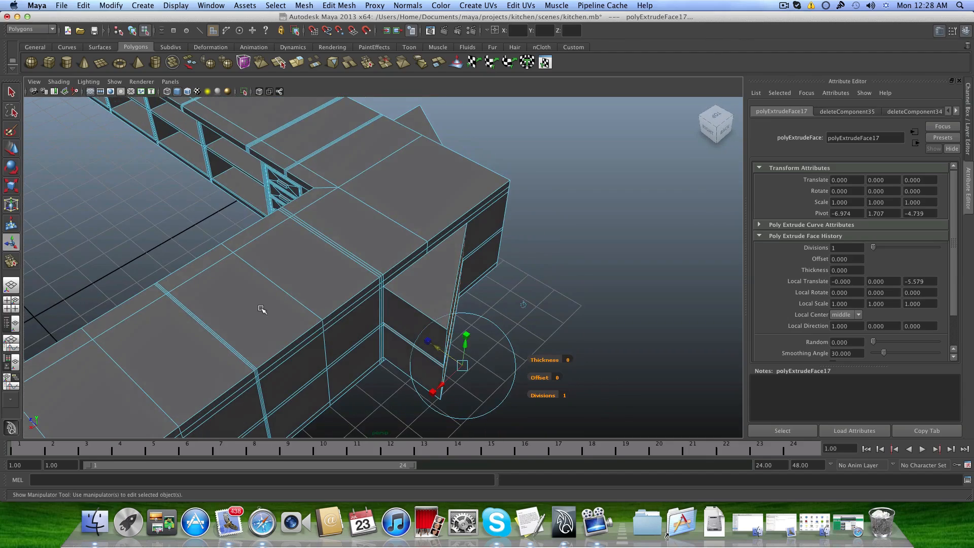
pyautogui.keyDown('alt'); pyautogui.moveTo(441, 350); pyautogui.dragTo(381, 330, button='middle'); pyautogui.keyUp('alt')
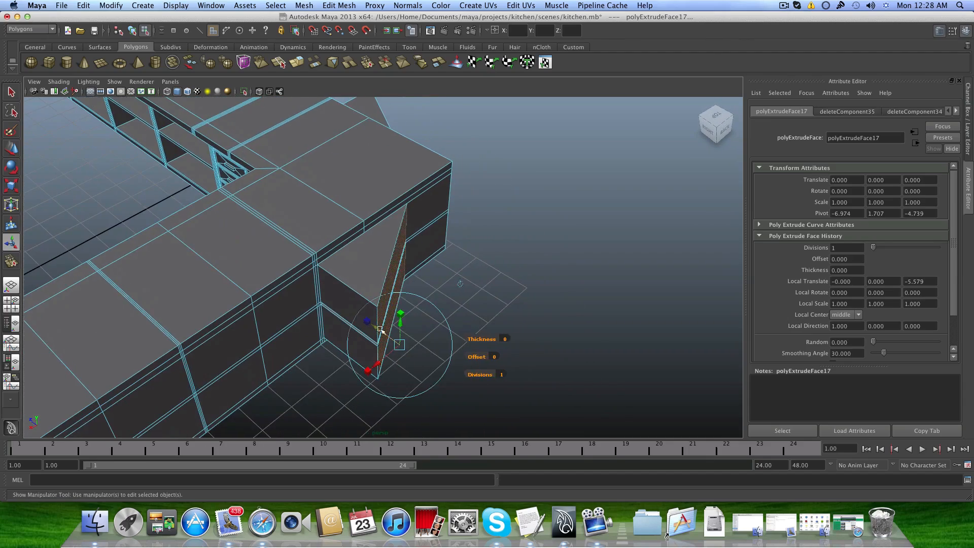
pyautogui.moveTo(375, 328); pyautogui.dragTo(395, 309)
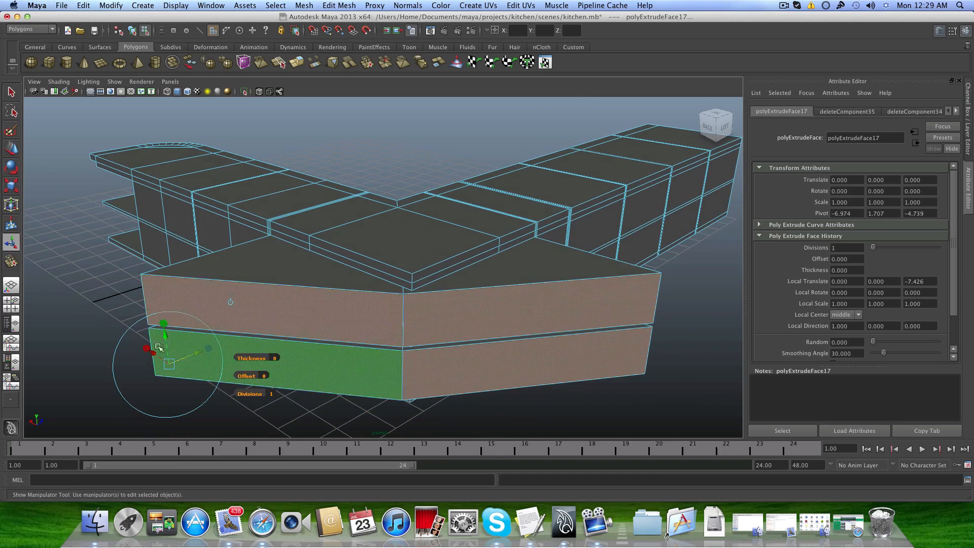
# Pull the extruded inner corner faces back slightly to a local Z translate of -6.750.
pyautogui.moveTo(196, 352); pyautogui.dragTo(282, 371)
pyautogui.keyDown('alt'); pyautogui.moveTo(282, 370); pyautogui.dragTo(170, 426, button='middle'); pyautogui.keyUp('alt')
# Switch to vertex mode, select the vertices at one pointed tip protruding behind the corner, and turn on X-Ray shading.
pyautogui.moveTo(306, 269); pyautogui.dragTo(264, 268, button='right')
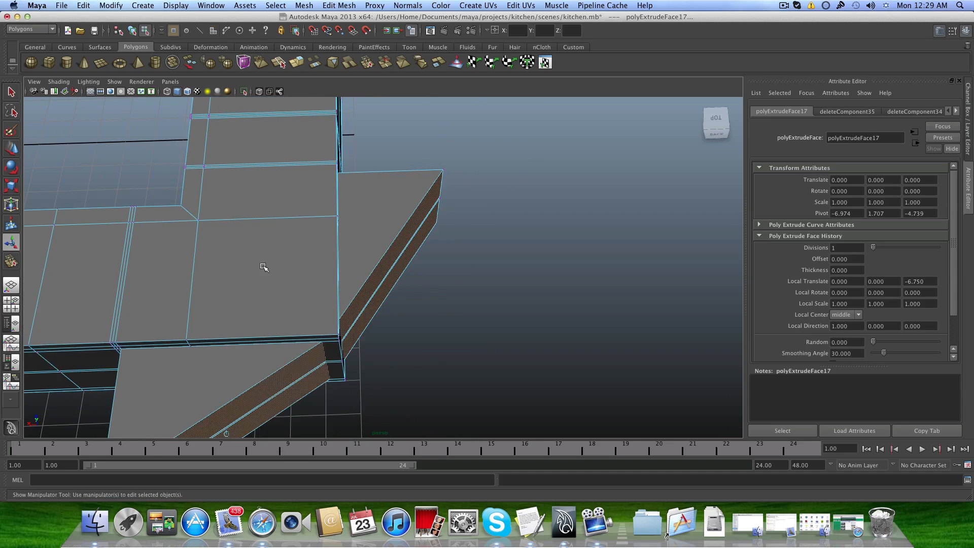
pyautogui.keyDown('alt'); pyautogui.moveTo(420, 195); pyautogui.dragTo(424, 222); pyautogui.keyUp('alt')
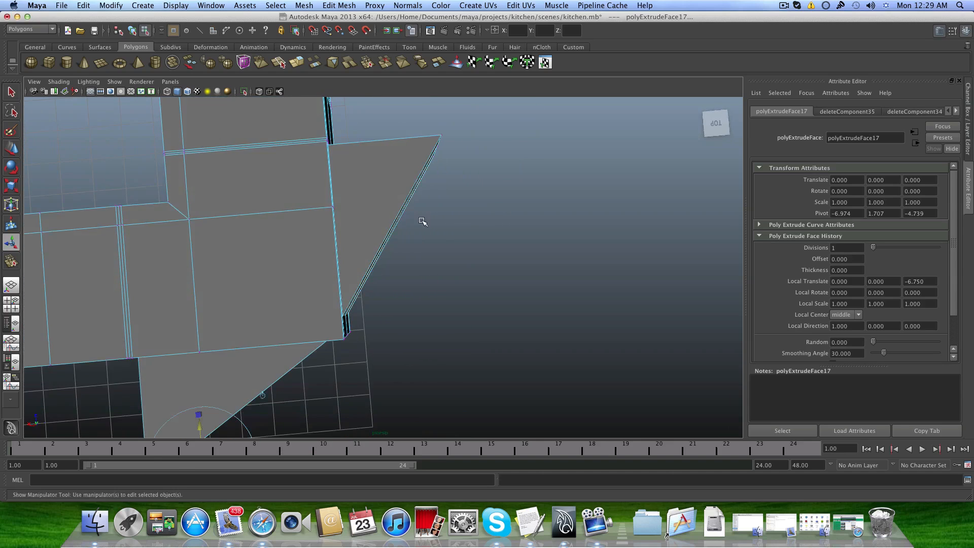
pyautogui.keyDown('alt'); pyautogui.moveTo(424, 222); pyautogui.dragTo(357, 350, button='middle'); pyautogui.keyUp('alt')
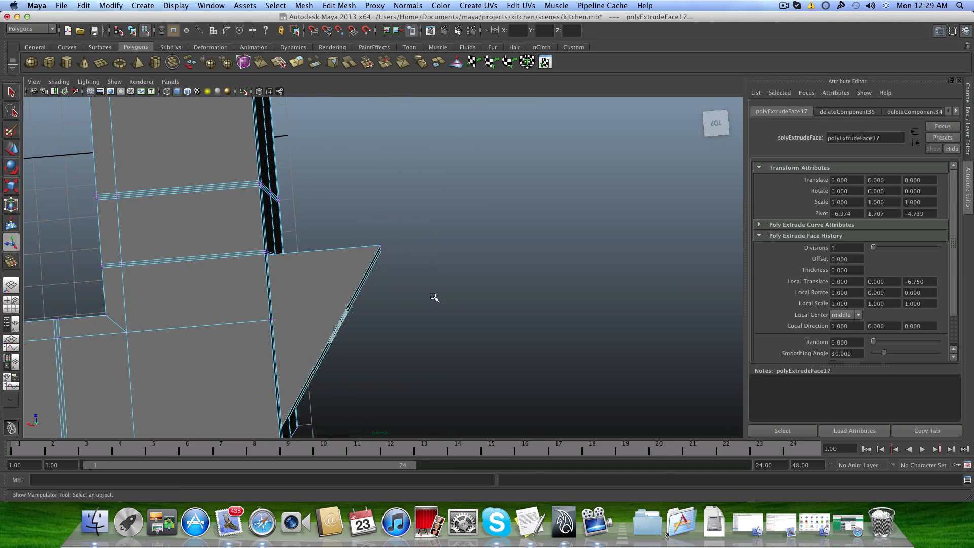
pyautogui.moveTo(434, 298); pyautogui.dragTo(363, 229)
pyautogui.keyDown('alt'); pyautogui.moveTo(417, 295); pyautogui.dragTo(380, 233); pyautogui.keyUp('alt')
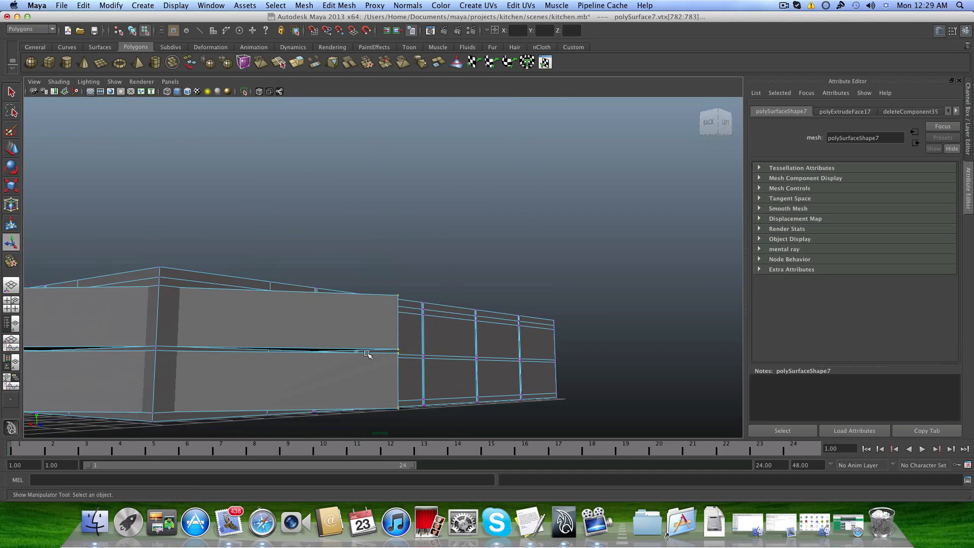
pyautogui.keyDown('alt'); pyautogui.moveTo(368, 354); pyautogui.dragTo(403, 400); pyautogui.keyUp('alt')
pyautogui.click(59, 82)
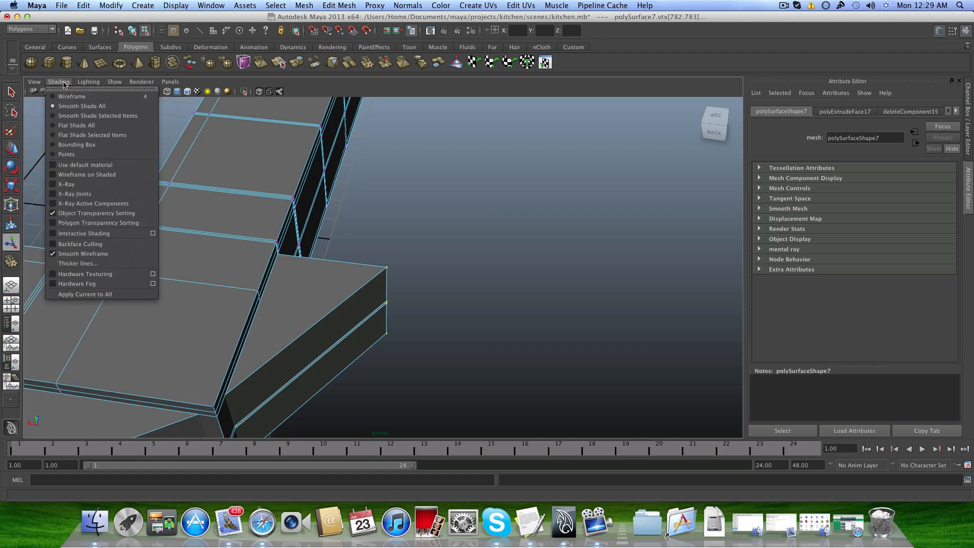
pyautogui.click(69, 186)
pyautogui.keyDown('alt'); pyautogui.moveTo(243, 309); pyautogui.dragTo(283, 339); pyautogui.keyUp('alt')
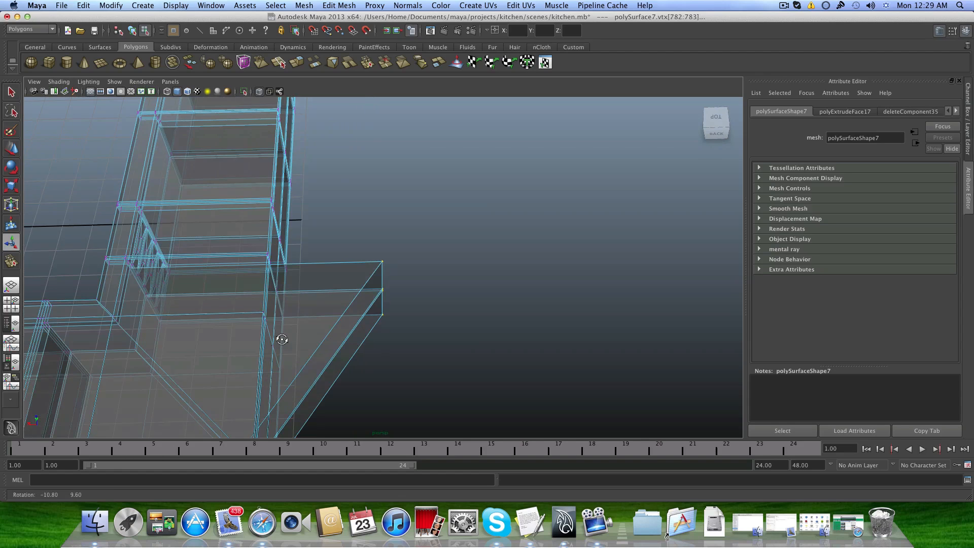
pyautogui.keyDown('alt'); pyautogui.moveTo(307, 297); pyautogui.dragTo(400, 274, button='middle'); pyautogui.keyUp('alt')
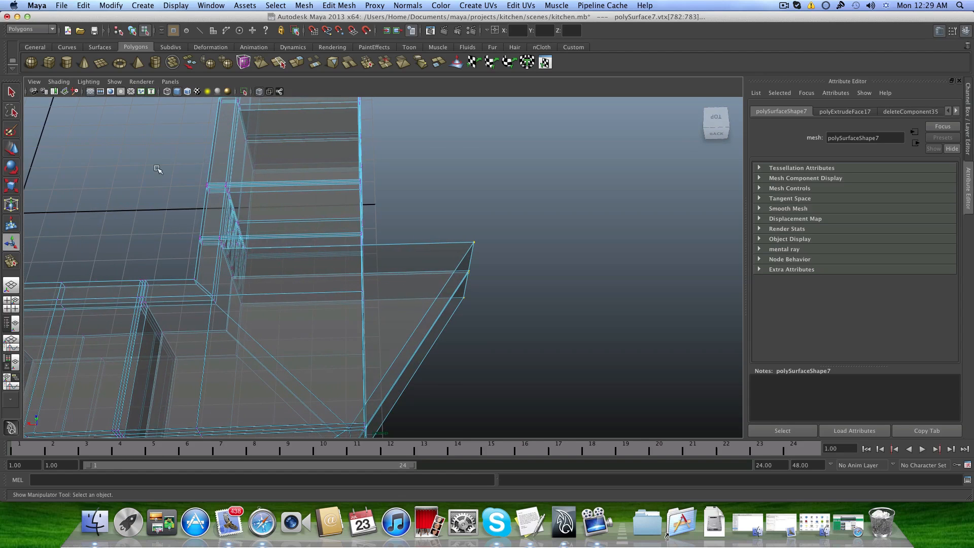
# Move the selected tip vertices inward along X to about -11.218, just inside the cabinet's back wall.
pyautogui.click(11, 148)
pyautogui.moveTo(436, 274); pyautogui.dragTo(325, 290)
pyautogui.keyDown('alt'); pyautogui.moveTo(323, 289); pyautogui.dragTo(350, 240, button='middle'); pyautogui.keyUp('alt')
pyautogui.keyDown('alt'); pyautogui.moveTo(350, 239); pyautogui.dragTo(348, 269); pyautogui.keyUp('alt')
pyautogui.moveTo(359, 196); pyautogui.dragTo(351, 196)
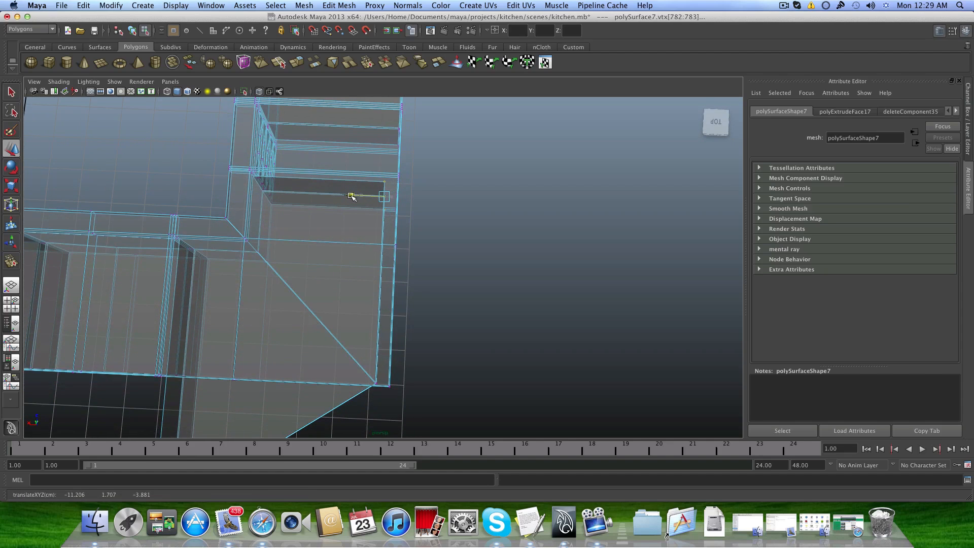
pyautogui.keyDown('alt'); pyautogui.moveTo(318, 194); pyautogui.dragTo(409, 222, button='right'); pyautogui.keyUp('alt')
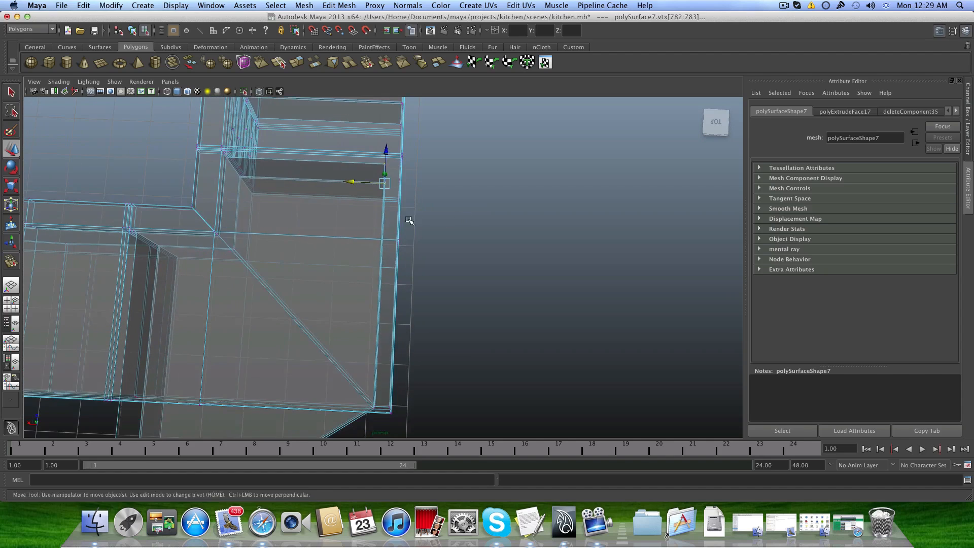
pyautogui.keyDown('alt'); pyautogui.moveTo(409, 222); pyautogui.dragTo(411, 223); pyautogui.keyUp('alt')
pyautogui.moveTo(344, 175); pyautogui.dragTo(349, 175)
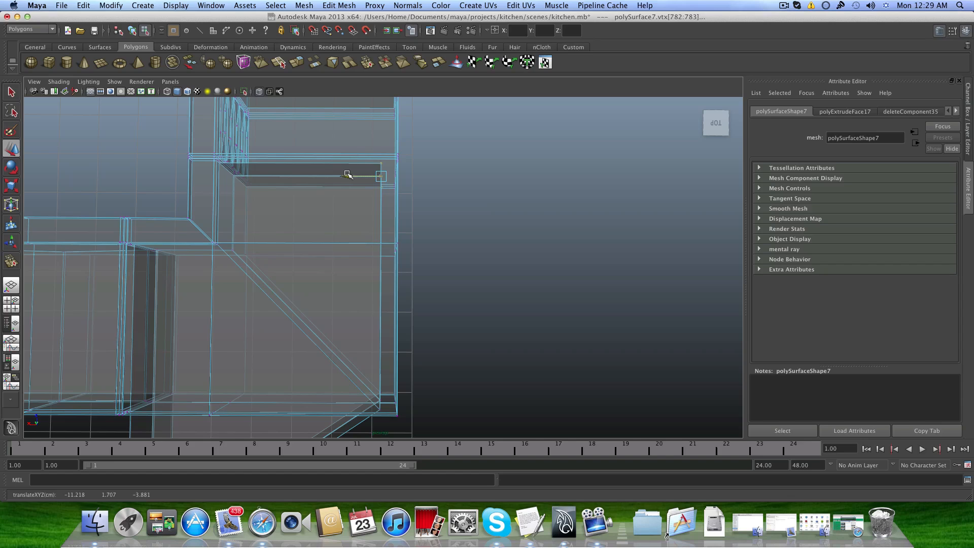
# Select the vertices at the other protruding tip and move them inside the adjacent back wall, to about Z -8.966.
pyautogui.keyDown('alt'); pyautogui.moveTo(358, 301); pyautogui.dragTo(406, 264); pyautogui.keyUp('alt')
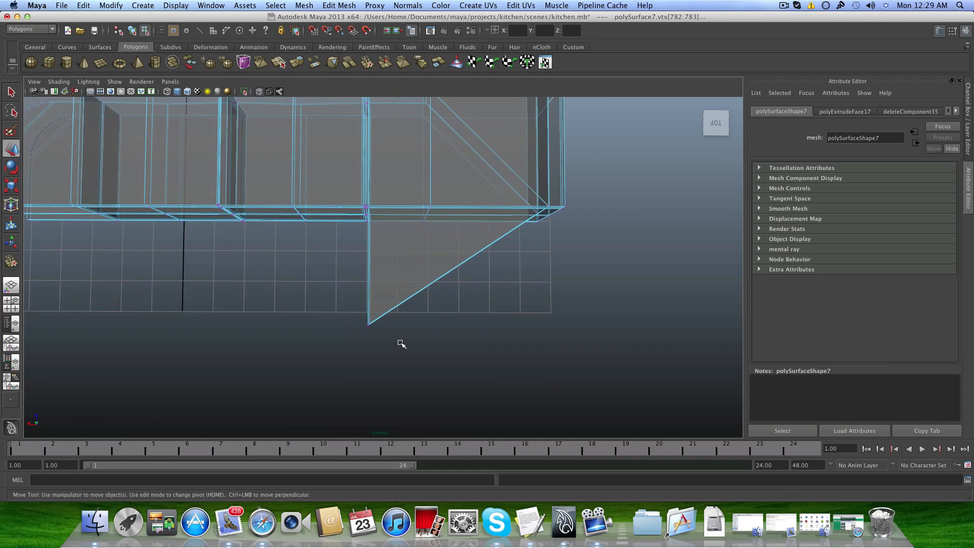
pyautogui.moveTo(370, 294); pyautogui.dragTo(477, 195)
pyautogui.keyDown('alt'); pyautogui.moveTo(368, 242); pyautogui.dragTo(457, 263, button='middle'); pyautogui.keyUp('alt')
pyautogui.moveTo(383, 304); pyautogui.dragTo(380, 305)
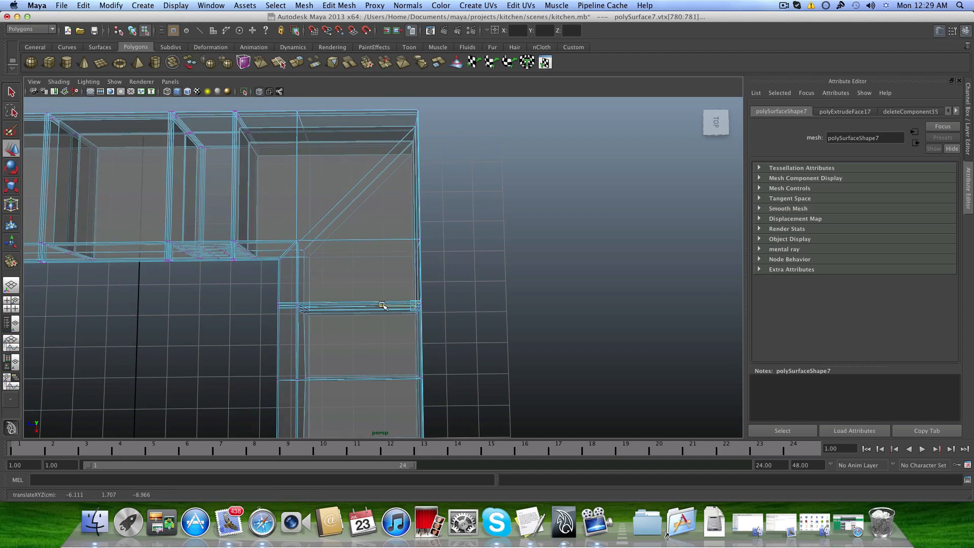
# Examine the back of the cabinet corner with X-Ray shading off, and turn X-Ray back on.
pyautogui.keyDown('alt'); pyautogui.moveTo(295, 333); pyautogui.dragTo(401, 261); pyautogui.keyUp('alt')
pyautogui.click(59, 82)
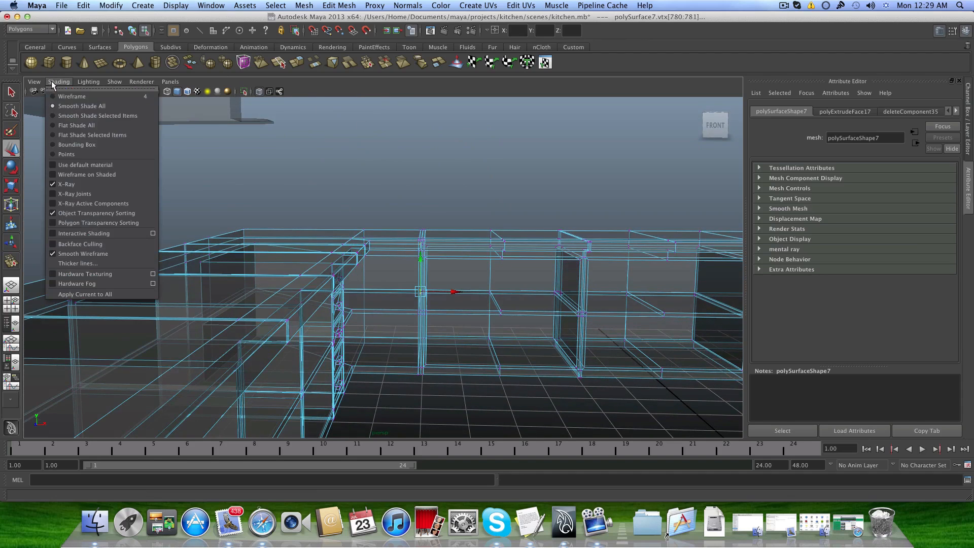
pyautogui.click(57, 182)
pyautogui.moveTo(362, 315)
pyautogui.keyDown('alt'); pyautogui.mouseDown()
pyautogui.moveTo(365, 302)
pyautogui.moveTo(448, 321)
pyautogui.moveTo(407, 324)
pyautogui.moveTo(577, 330)
pyautogui.moveTo(611, 346)
pyautogui.moveTo(616, 365)
pyautogui.moveTo(677, 374)
pyautogui.mouseUp(); pyautogui.keyUp('alt')
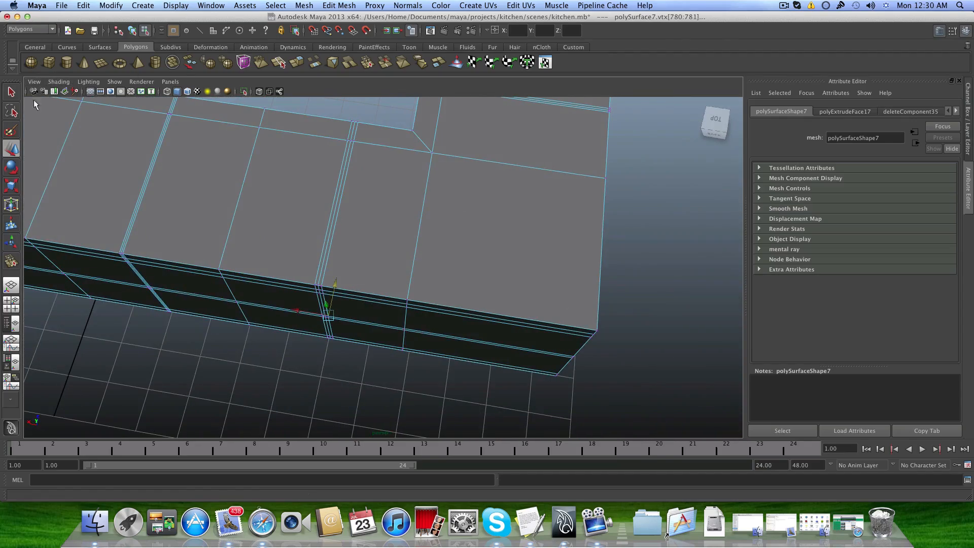
pyautogui.click(65, 85)
pyautogui.click(81, 185)
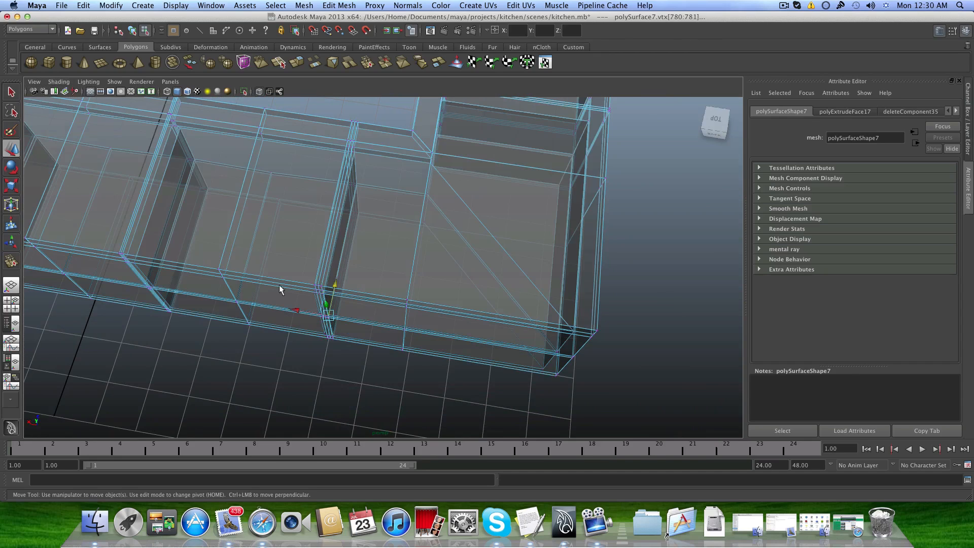
# Select the inner vertices along the back wall at the corner and move them outward to about X -11.441.
pyautogui.keyDown('alt'); pyautogui.moveTo(282, 291); pyautogui.dragTo(191, 279, button='middle'); pyautogui.keyUp('alt')
pyautogui.keyDown('alt'); pyautogui.moveTo(191, 278); pyautogui.dragTo(339, 322); pyautogui.keyUp('alt')
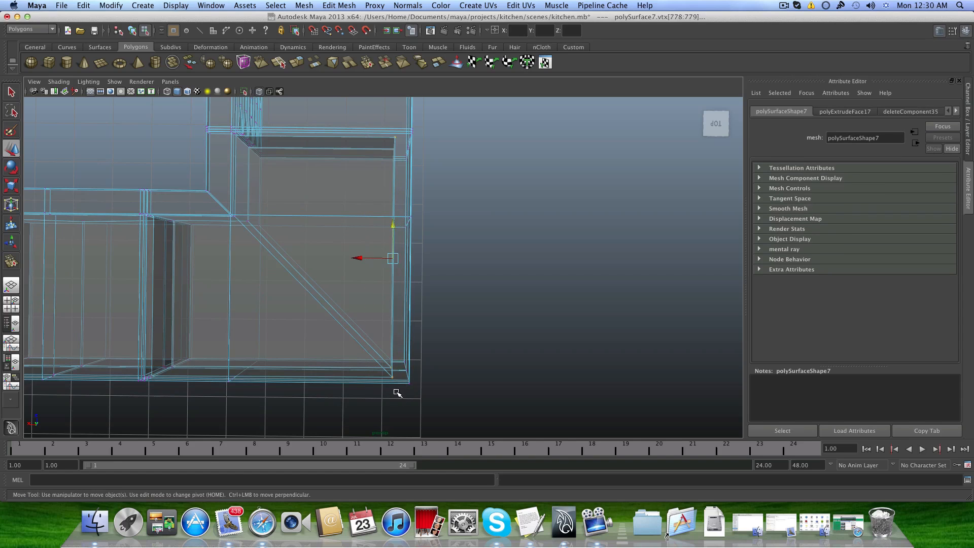
pyautogui.keyDown('alt'); pyautogui.moveTo(398, 394); pyautogui.dragTo(397, 356); pyautogui.keyUp('alt')
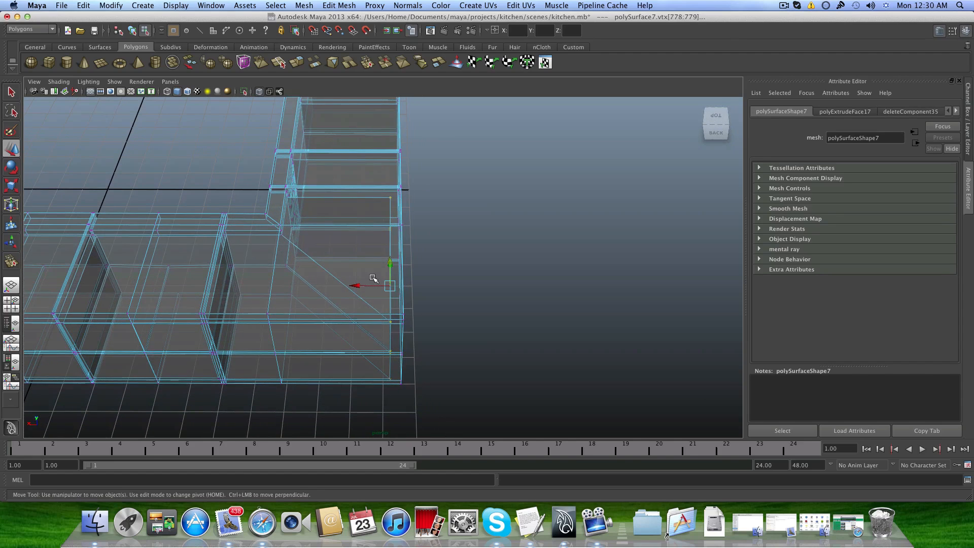
pyautogui.moveTo(357, 286); pyautogui.dragTo(362, 285)
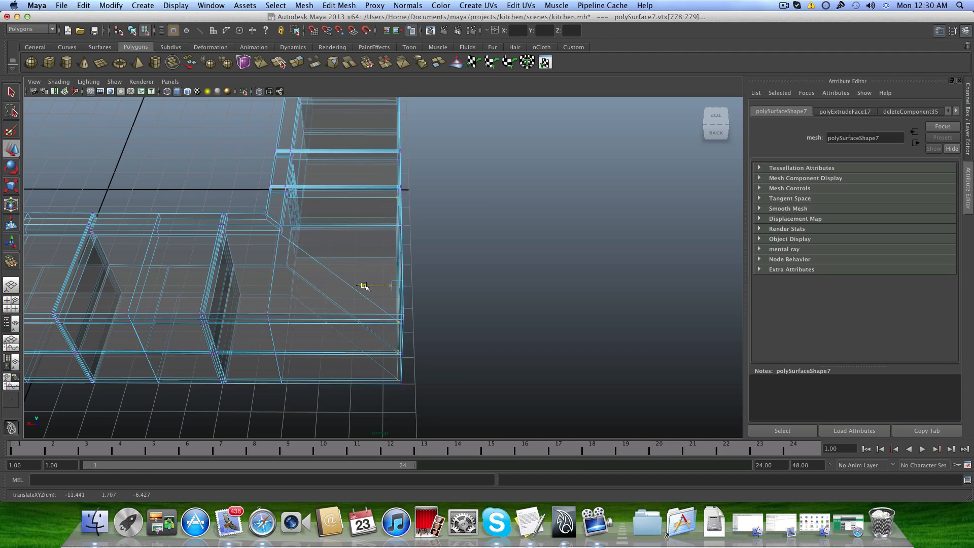
# Fine-tune the inner corner vertices along X so they sit just inside the cabinet's back wall.
pyautogui.keyDown('alt'); pyautogui.moveTo(362, 287); pyautogui.dragTo(405, 323); pyautogui.keyUp('alt')
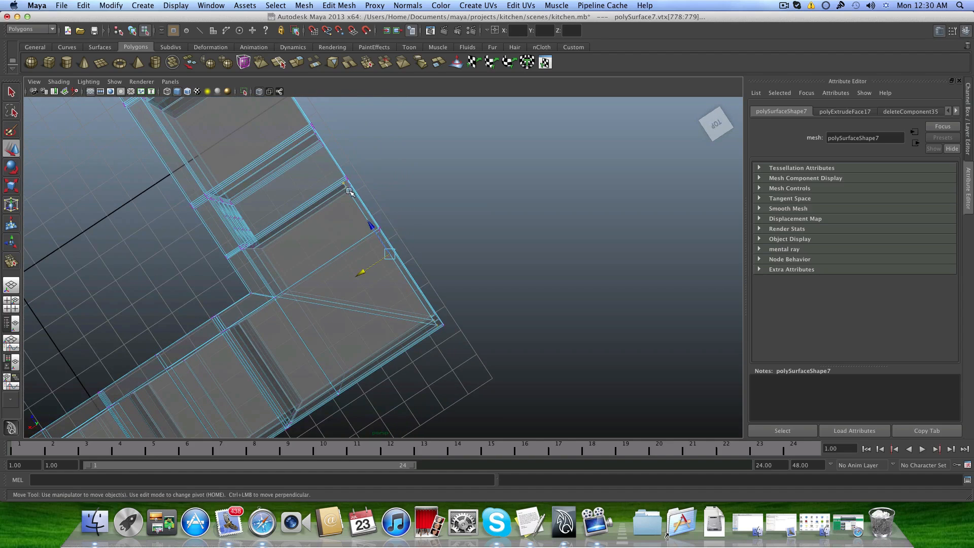
pyautogui.keyDown('alt'); pyautogui.moveTo(346, 189); pyautogui.dragTo(383, 274); pyautogui.keyUp('alt')
pyautogui.keyDown('alt'); pyautogui.moveTo(410, 263); pyautogui.dragTo(408, 311, button='right'); pyautogui.keyUp('alt')
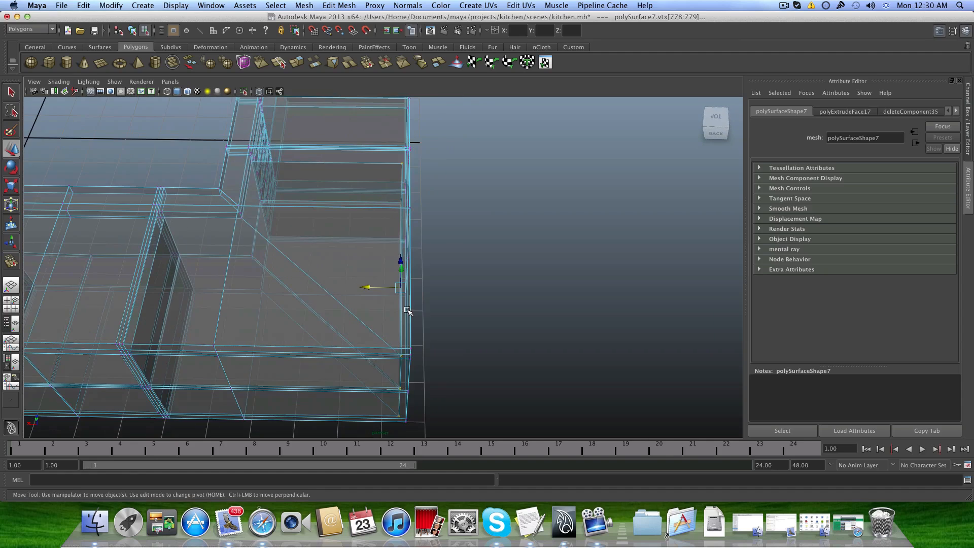
pyautogui.keyDown('alt'); pyautogui.moveTo(404, 290); pyautogui.dragTo(394, 220); pyautogui.keyUp('alt')
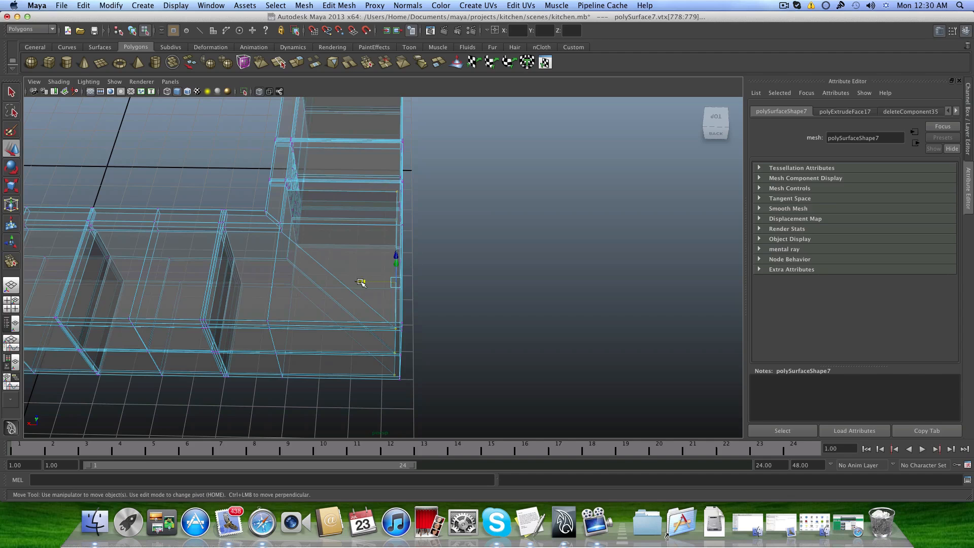
pyautogui.moveTo(359, 281); pyautogui.dragTo(364, 282)
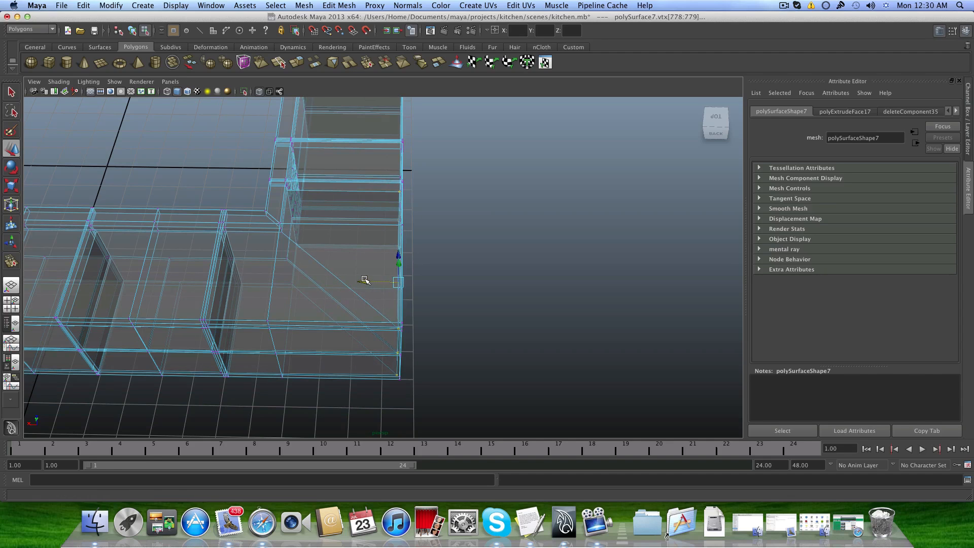
# Turn off X-Ray shading to return the cabinet to the opaque shaded view.
pyautogui.keyDown('alt'); pyautogui.moveTo(364, 281); pyautogui.dragTo(448, 305); pyautogui.keyUp('alt')
pyautogui.keyDown('alt'); pyautogui.moveTo(394, 331); pyautogui.dragTo(464, 328); pyautogui.keyUp('alt')
pyautogui.keyDown('alt'); pyautogui.moveTo(463, 329); pyautogui.dragTo(383, 351, button='middle'); pyautogui.keyUp('alt')
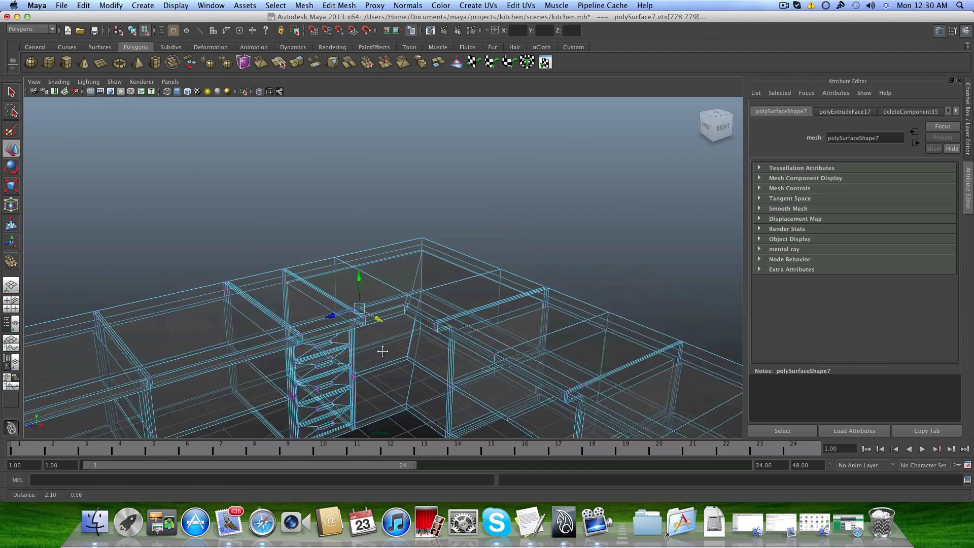
pyautogui.scroll(-5, 383, 351)
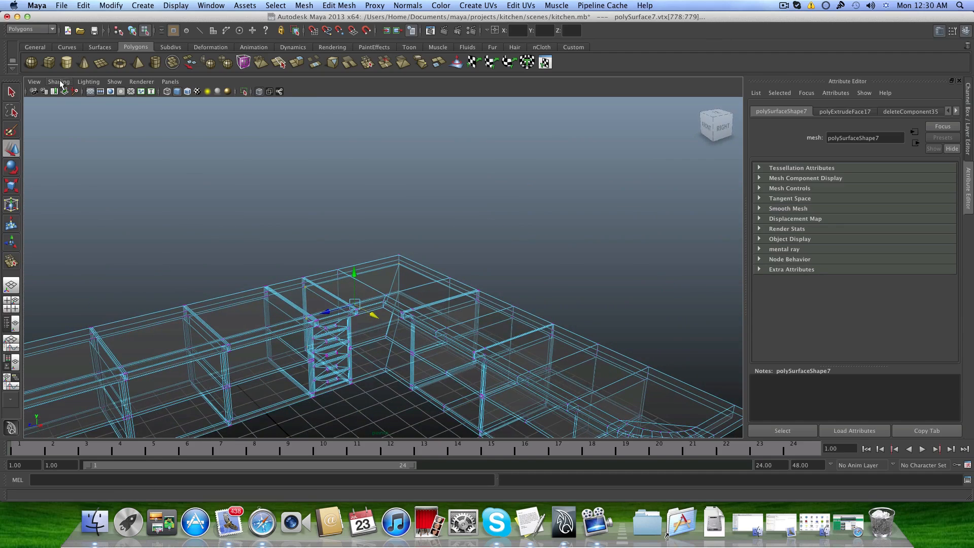
pyautogui.click(59, 83)
pyautogui.click(76, 189)
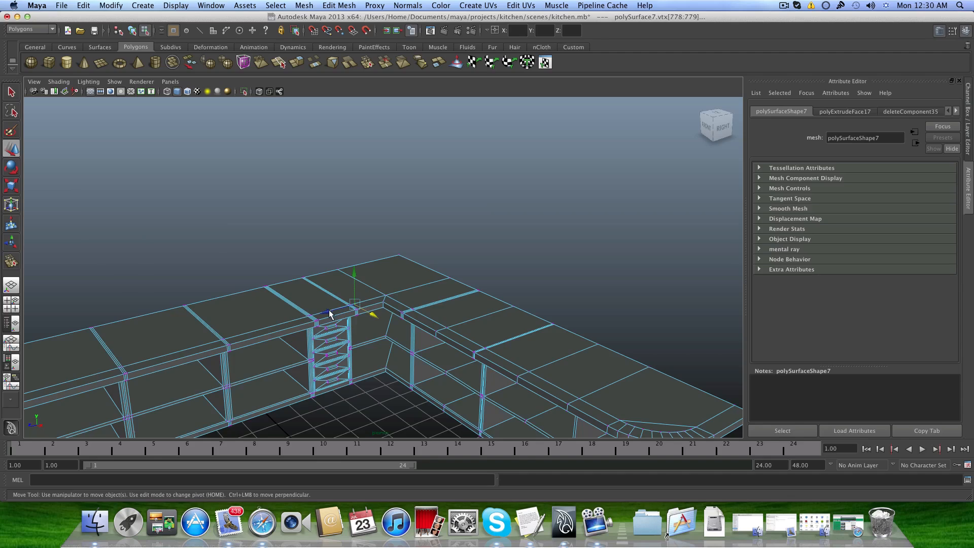
# Examine the finished corner opening, the back walls and the whole lower cabinet from several angles.
pyautogui.keyDown('alt'); pyautogui.moveTo(330, 314); pyautogui.dragTo(444, 280); pyautogui.keyUp('alt')
pyautogui.keyDown('alt'); pyautogui.moveTo(346, 294); pyautogui.dragTo(323, 279); pyautogui.keyUp('alt')
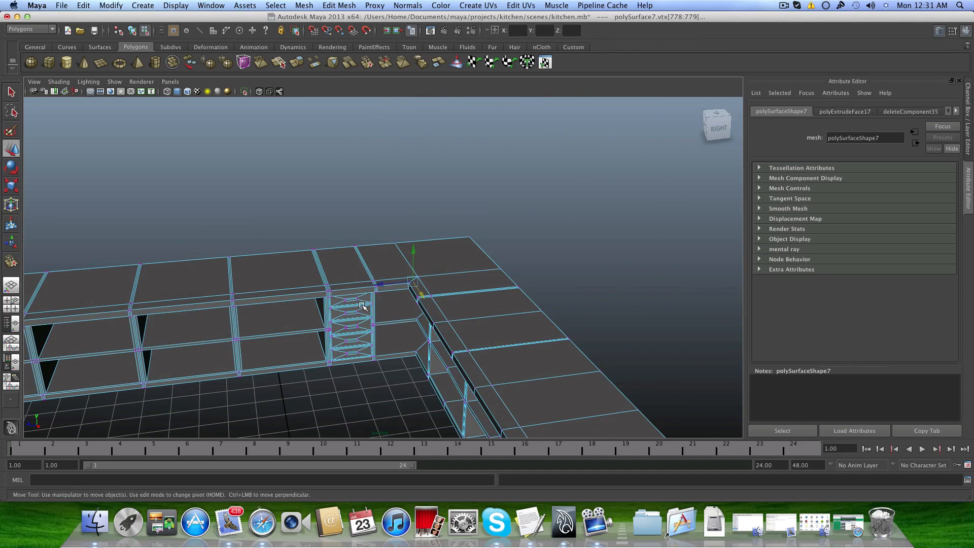
pyautogui.keyDown('alt'); pyautogui.moveTo(272, 282); pyautogui.dragTo(298, 311); pyautogui.keyUp('alt')
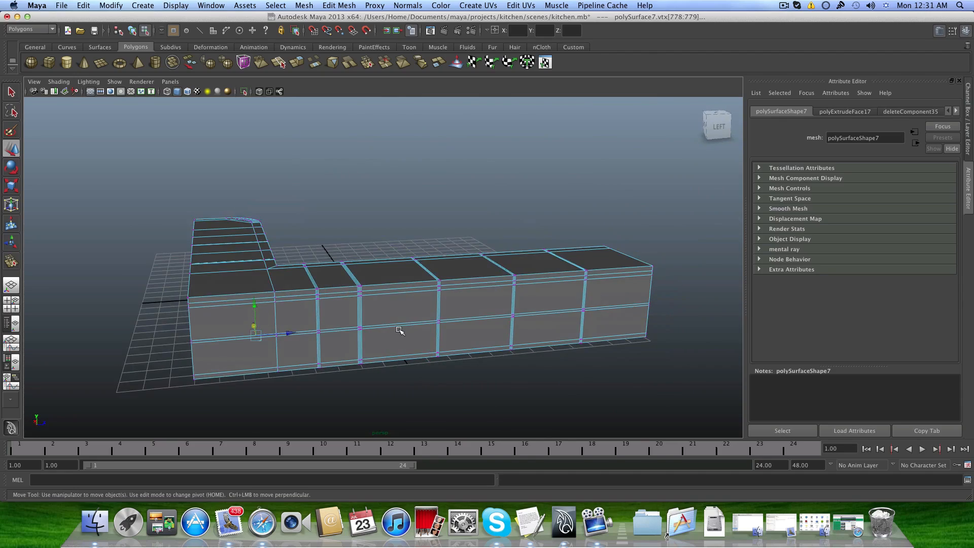
pyautogui.keyDown('alt'); pyautogui.moveTo(400, 330); pyautogui.dragTo(321, 297); pyautogui.keyUp('alt')
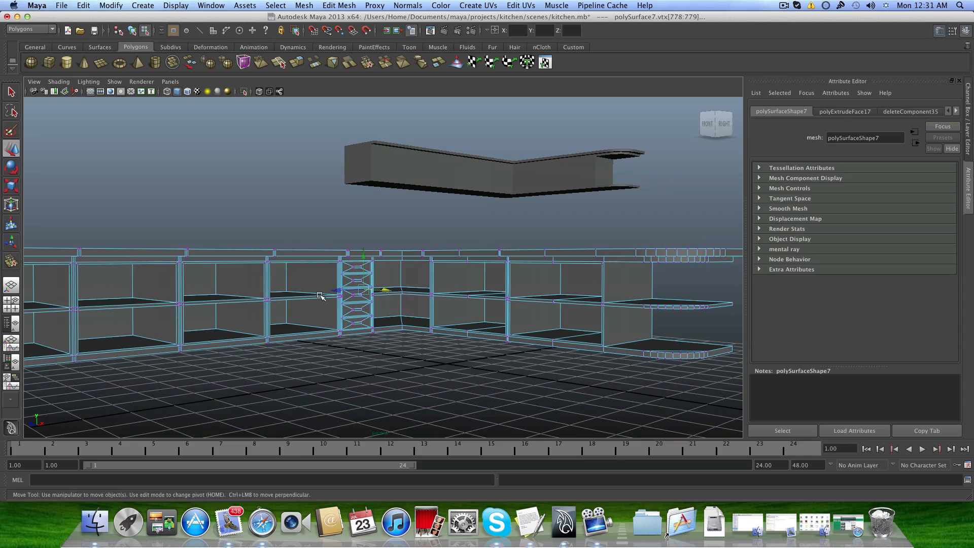
pyautogui.keyDown('alt'); pyautogui.moveTo(382, 287); pyautogui.dragTo(431, 309); pyautogui.keyUp('alt')
pyautogui.keyDown('alt'); pyautogui.moveTo(431, 309); pyautogui.dragTo(467, 272, button='right'); pyautogui.keyUp('alt')
pyautogui.keyDown('alt'); pyautogui.moveTo(466, 272); pyautogui.dragTo(406, 330); pyautogui.keyUp('alt')
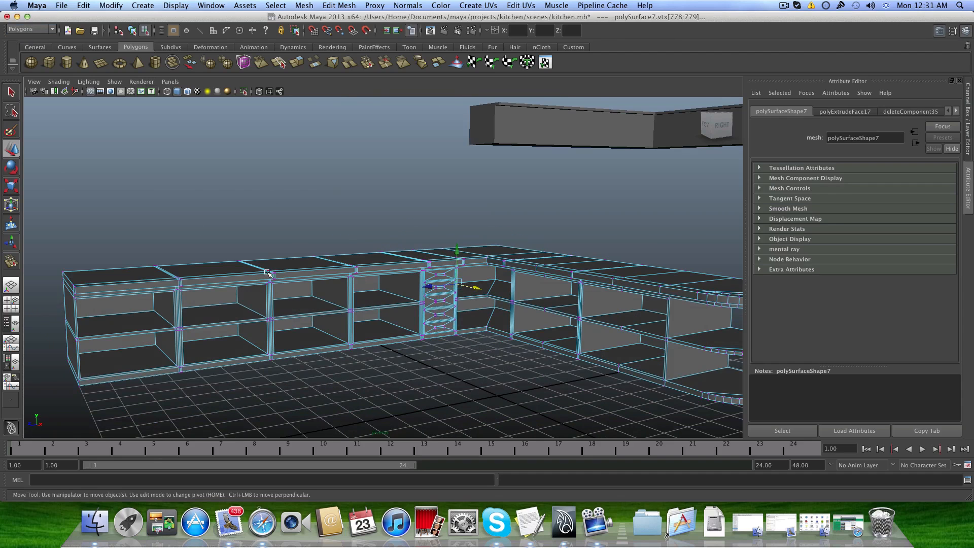
pyautogui.keyDown('alt'); pyautogui.moveTo(472, 341); pyautogui.dragTo(434, 357, button='middle'); pyautogui.keyUp('alt')
pyautogui.keyDown('alt'); pyautogui.moveTo(433, 357); pyautogui.dragTo(398, 345, button='right'); pyautogui.keyUp('alt')
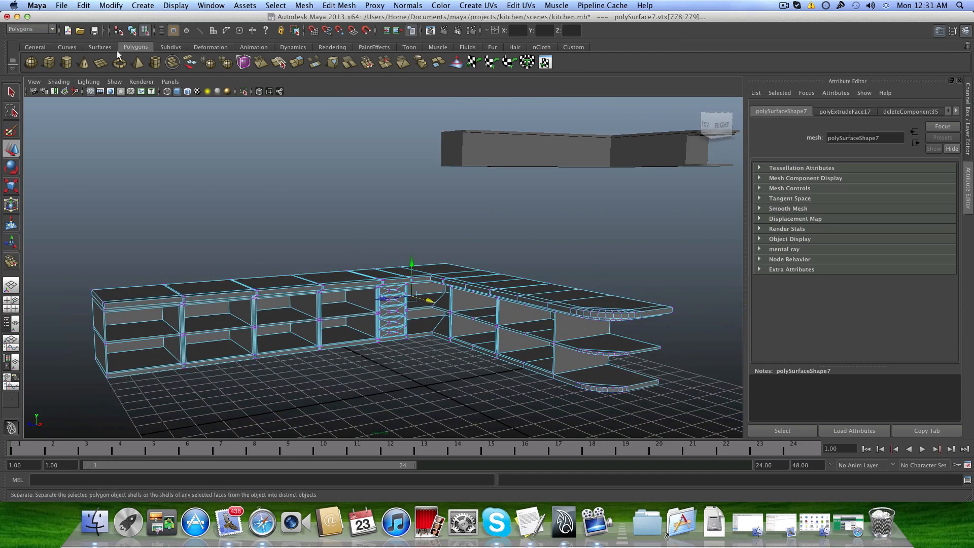
# Save the kitchen scene.
pyautogui.click(63, 6)
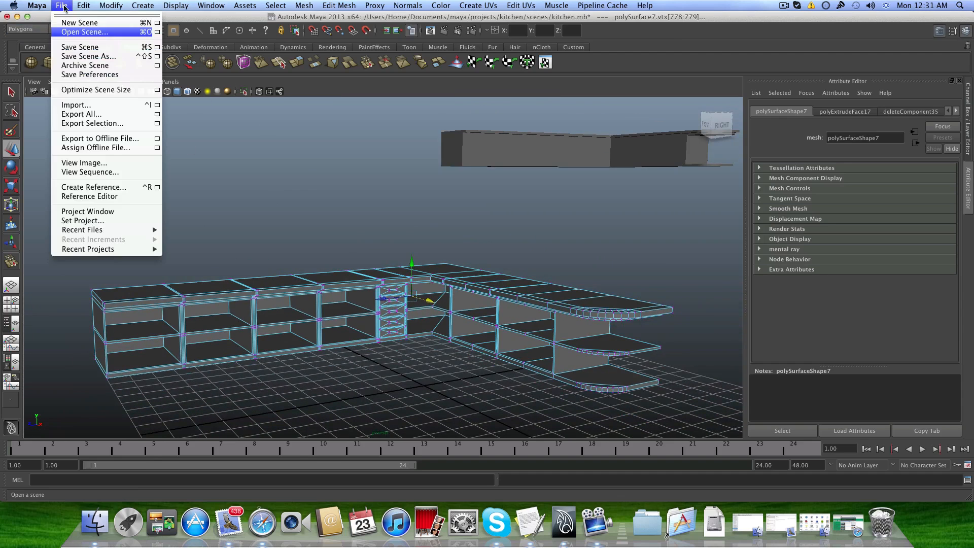
pyautogui.click(70, 49)
pyautogui.moveTo(343, 313)
pyautogui.keyDown('alt'); pyautogui.mouseDown()
pyautogui.moveTo(365, 311)
pyautogui.moveTo(304, 314)
pyautogui.moveTo(365, 318)
pyautogui.moveTo(315, 326)
pyautogui.moveTo(355, 317)
pyautogui.mouseUp(); pyautogui.keyUp('alt')
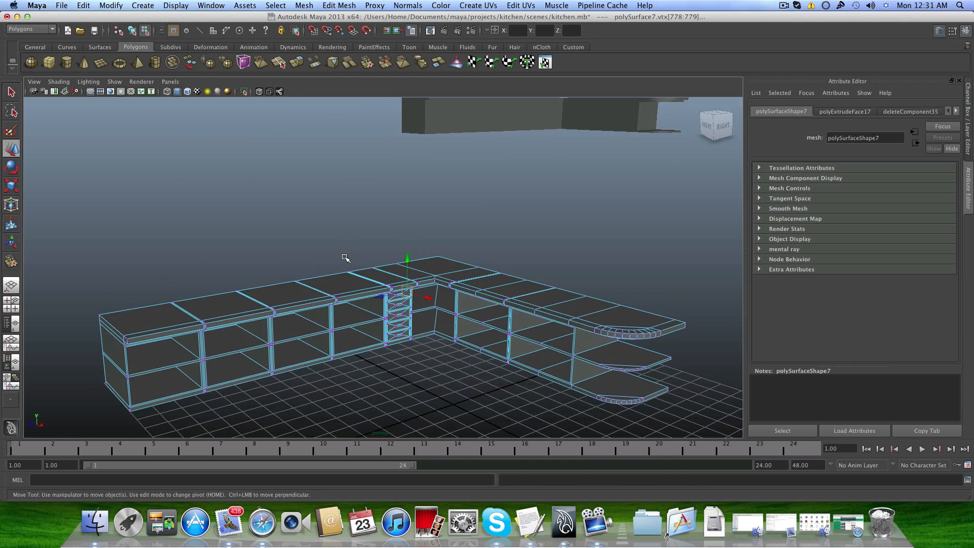
pyautogui.click(62, 5)
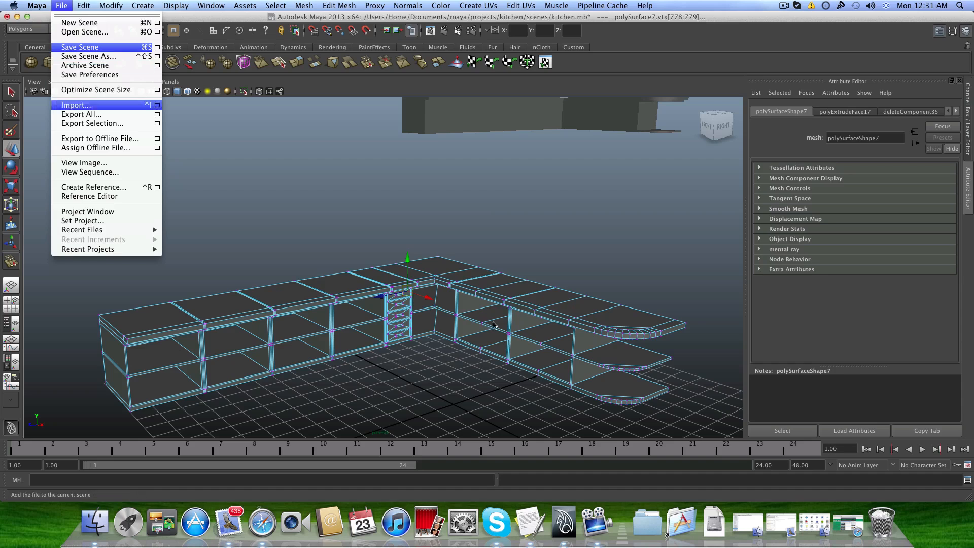
pyautogui.click(348, 250)
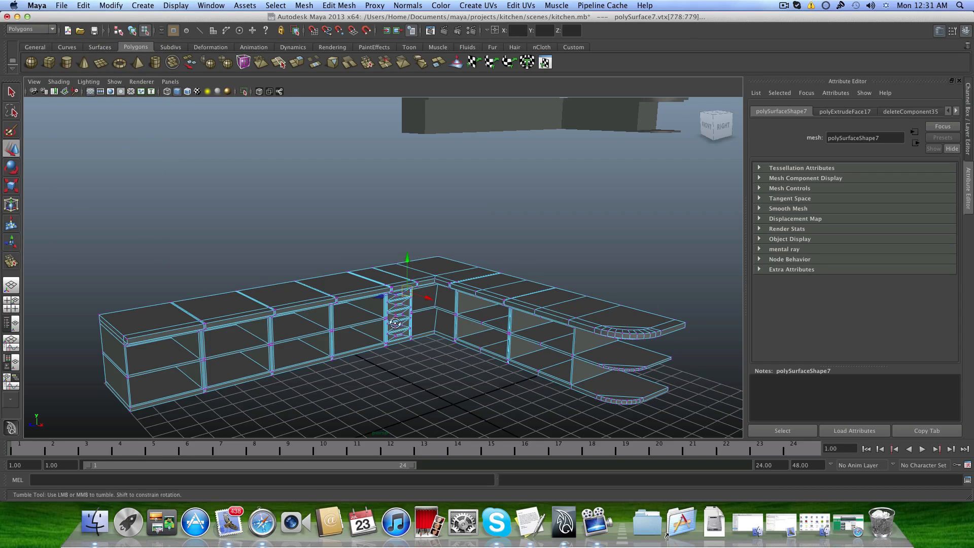
pyautogui.keyDown('alt'); pyautogui.moveTo(397, 330); pyautogui.dragTo(402, 315); pyautogui.keyUp('alt')
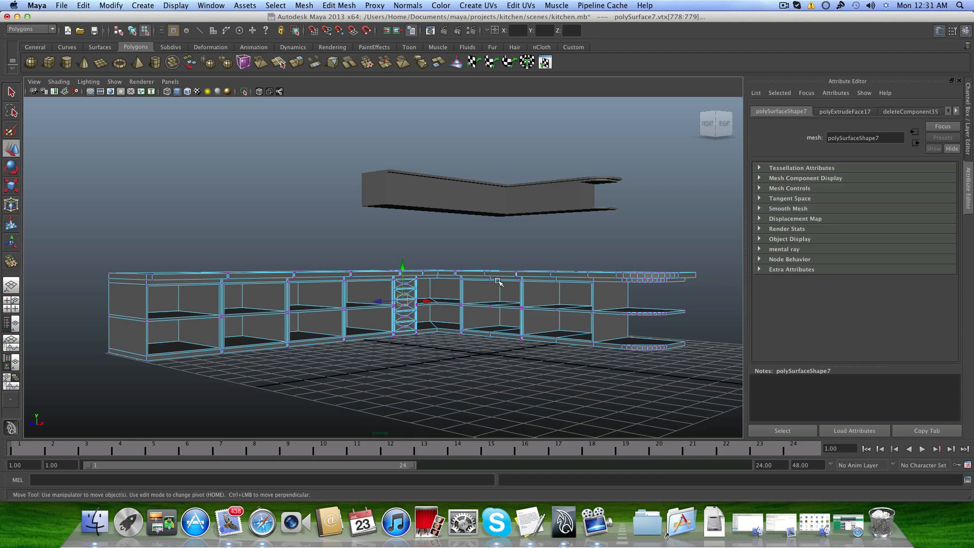
# Create a polygon cube and scale it down along X to about 0.2 to form a thin door panel.
pyautogui.keyDown('alt'); pyautogui.moveTo(503, 277); pyautogui.dragTo(483, 275); pyautogui.keyUp('alt')
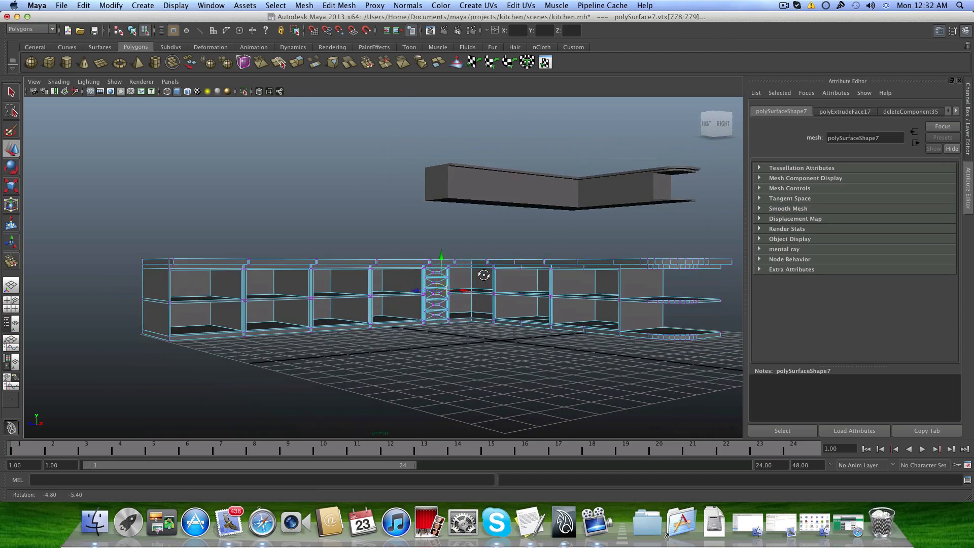
pyautogui.scroll(4, 462, 284)
pyautogui.keyDown('alt'); pyautogui.moveTo(474, 285); pyautogui.dragTo(474, 274, button='middle'); pyautogui.keyUp('alt')
pyautogui.scroll(-6, 474, 274)
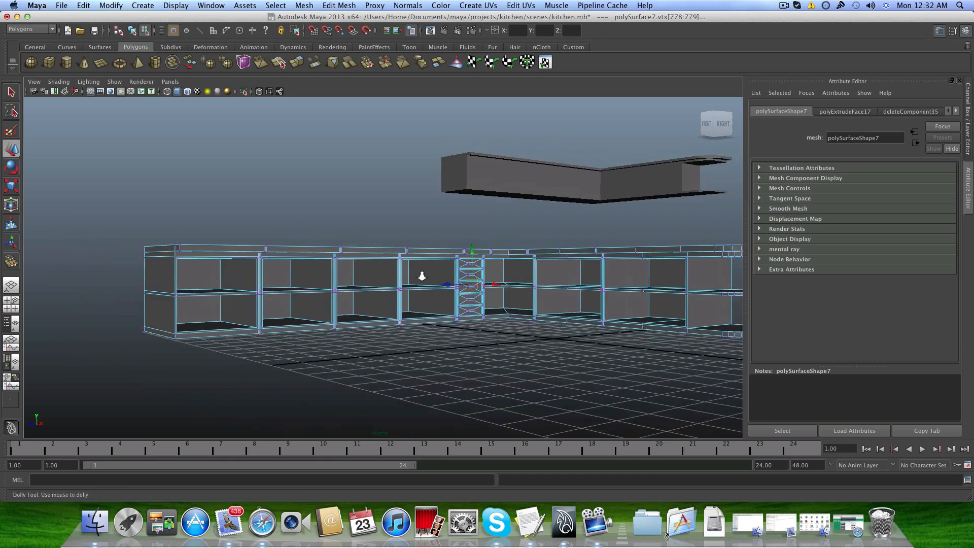
pyautogui.moveTo(424, 276)
pyautogui.keyDown('alt'); pyautogui.mouseDown()
pyautogui.moveTo(382, 276)
pyautogui.moveTo(446, 292)
pyautogui.moveTo(432, 293)
pyautogui.mouseUp(); pyautogui.keyUp('alt')
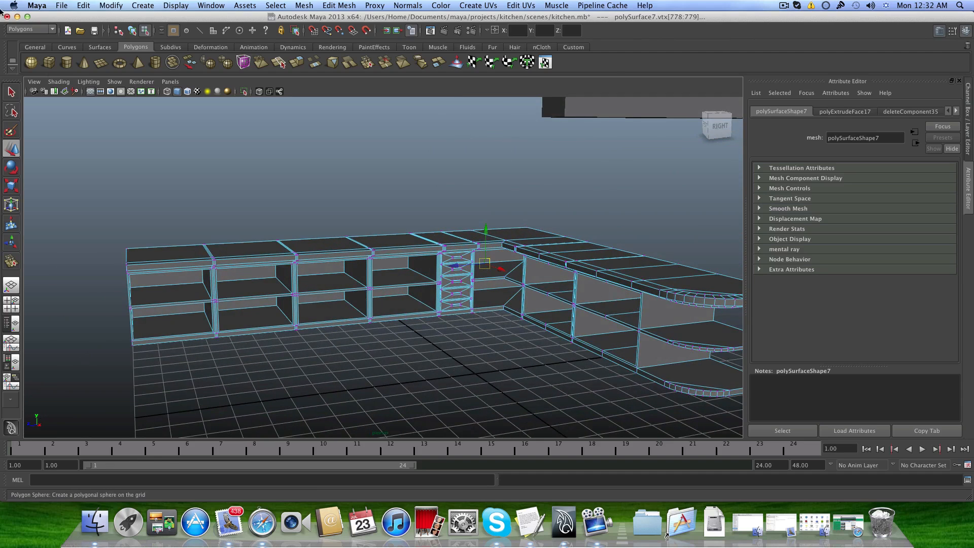
pyautogui.click(49, 63)
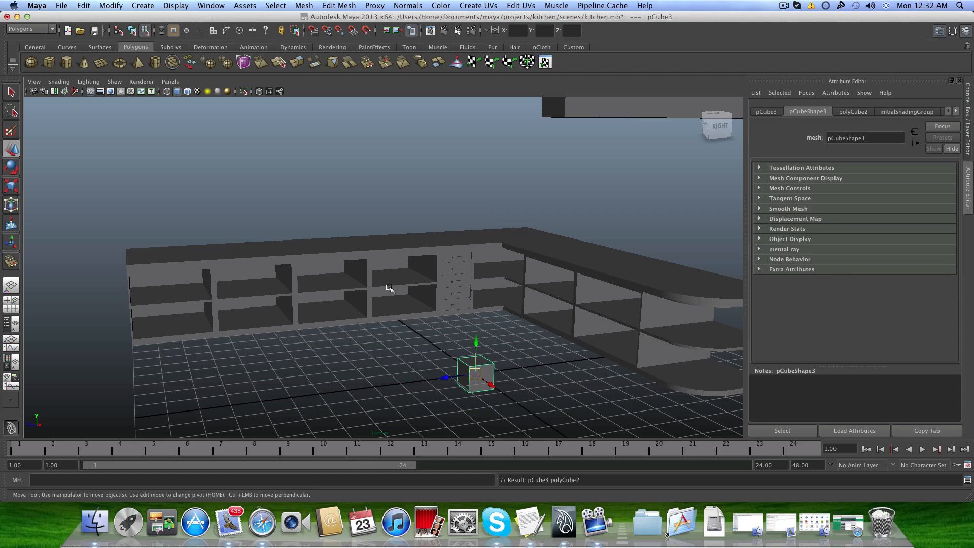
pyautogui.click(12, 187)
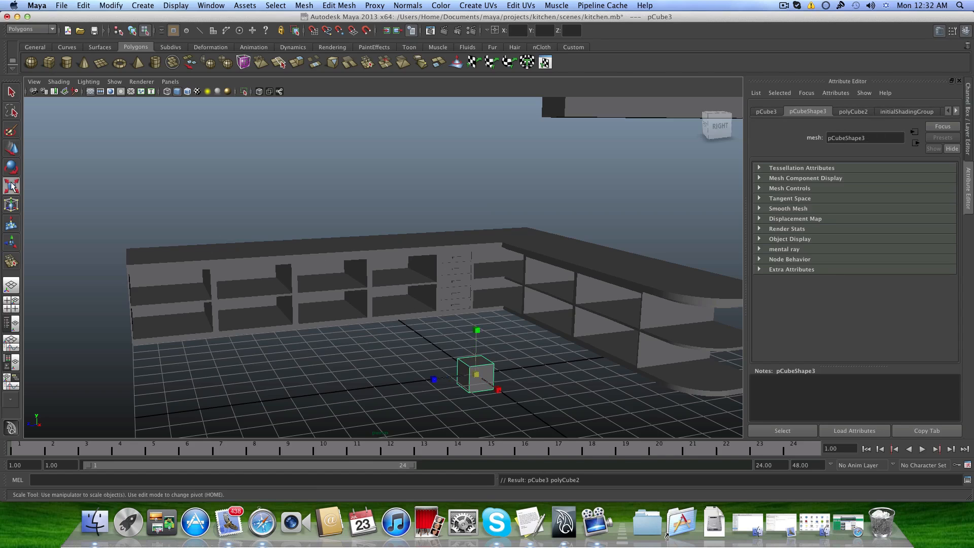
pyautogui.moveTo(504, 392); pyautogui.dragTo(480, 376)
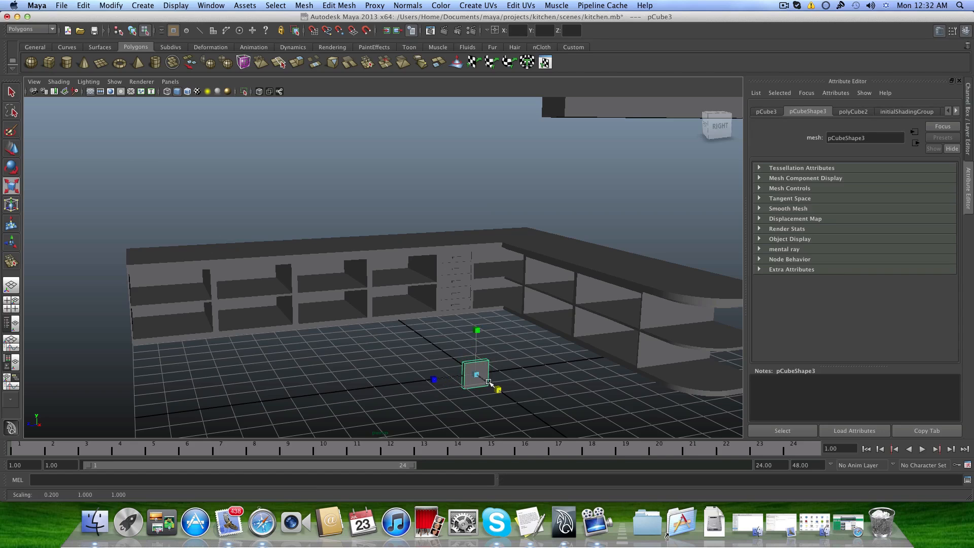
# Move the thin panel along Z and X to the front of the end compartment and raise it above the floor.
pyautogui.click(9, 152)
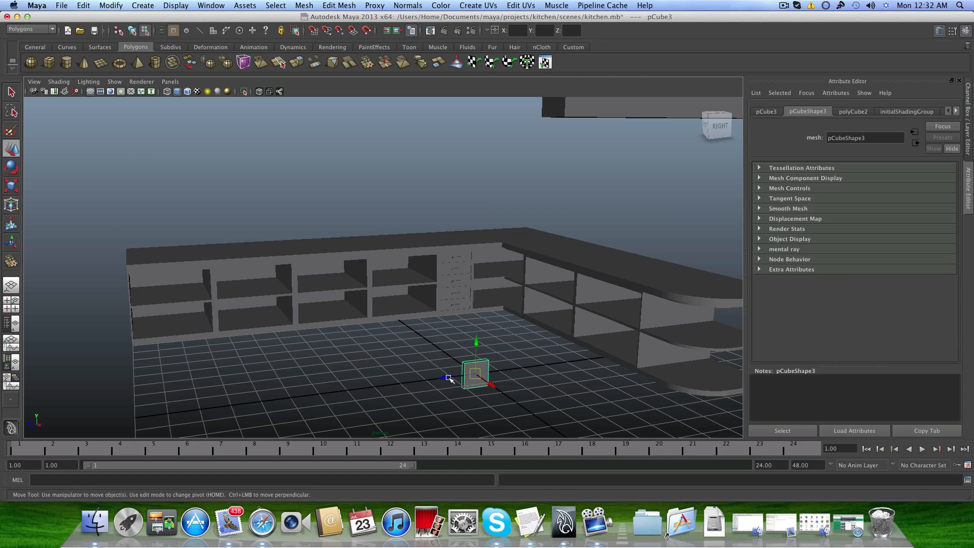
pyautogui.moveTo(448, 378); pyautogui.dragTo(188, 383)
pyautogui.keyDown('alt'); pyautogui.moveTo(188, 383); pyautogui.dragTo(258, 335, button='middle'); pyautogui.keyUp('alt')
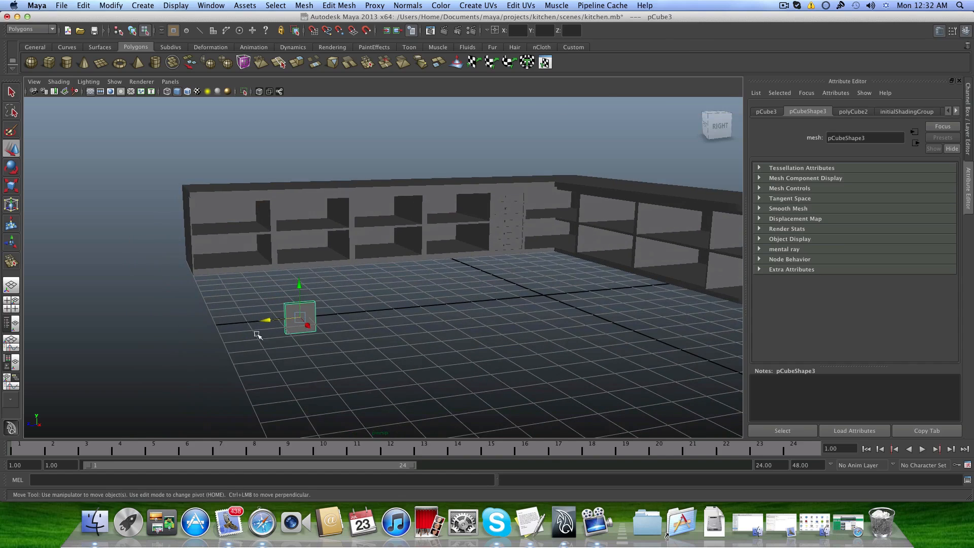
pyautogui.moveTo(307, 327); pyautogui.dragTo(364, 319)
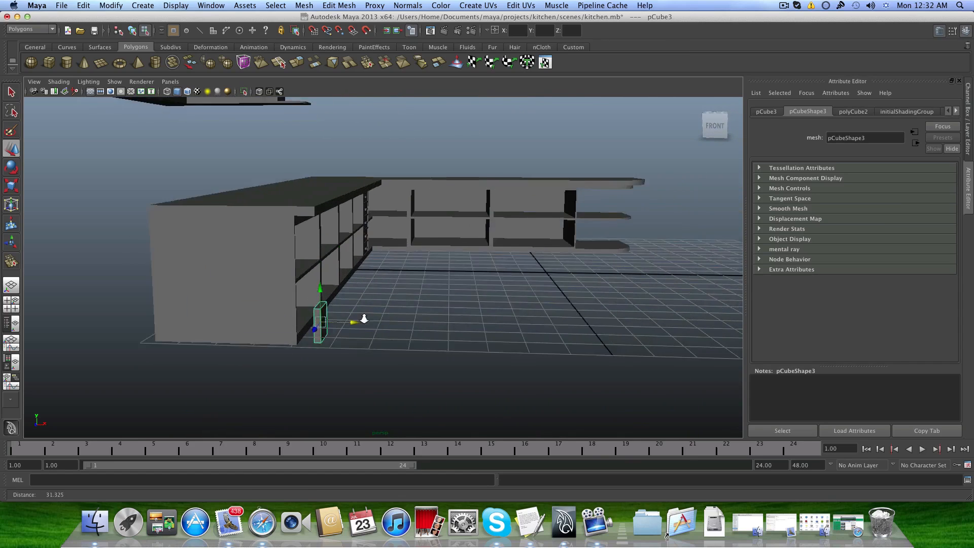
pyautogui.keyDown('alt'); pyautogui.moveTo(365, 319); pyautogui.dragTo(393, 320, button='right'); pyautogui.keyUp('alt')
pyautogui.moveTo(304, 301); pyautogui.dragTo(304, 270)
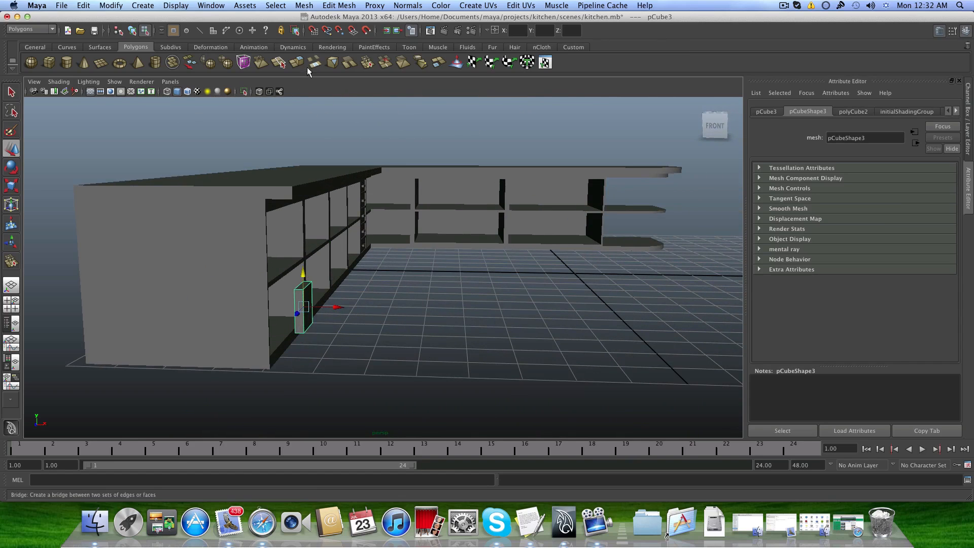
# Enlarge the panel to roughly the height of the end compartment and position it over the opening at about Z 10.31.
pyautogui.click(11, 185)
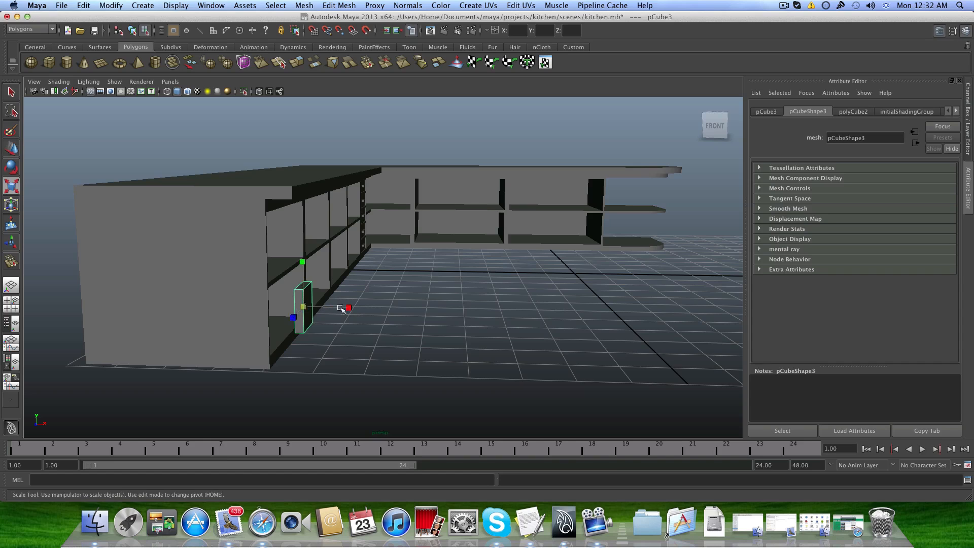
pyautogui.moveTo(349, 307); pyautogui.dragTo(395, 364)
pyautogui.click(13, 152)
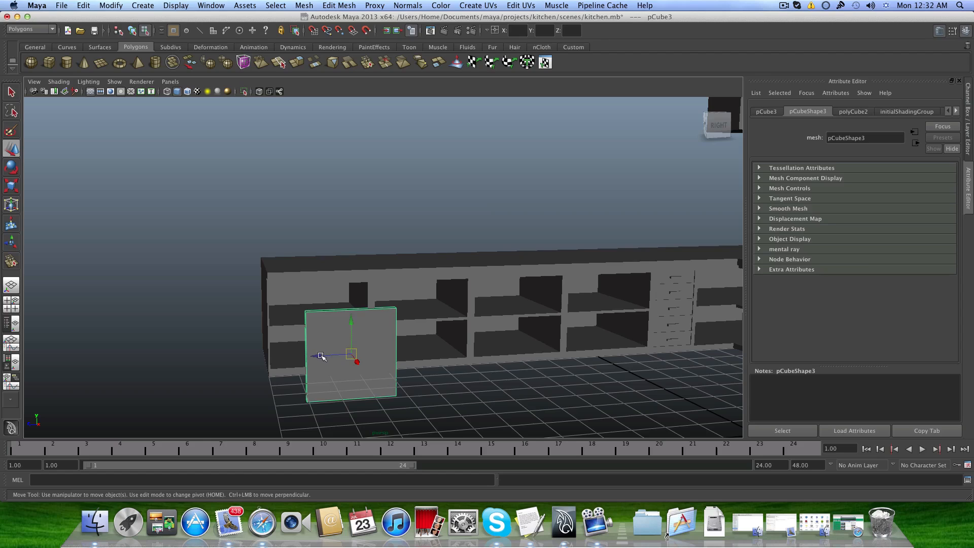
pyautogui.moveTo(322, 357); pyautogui.dragTo(320, 321)
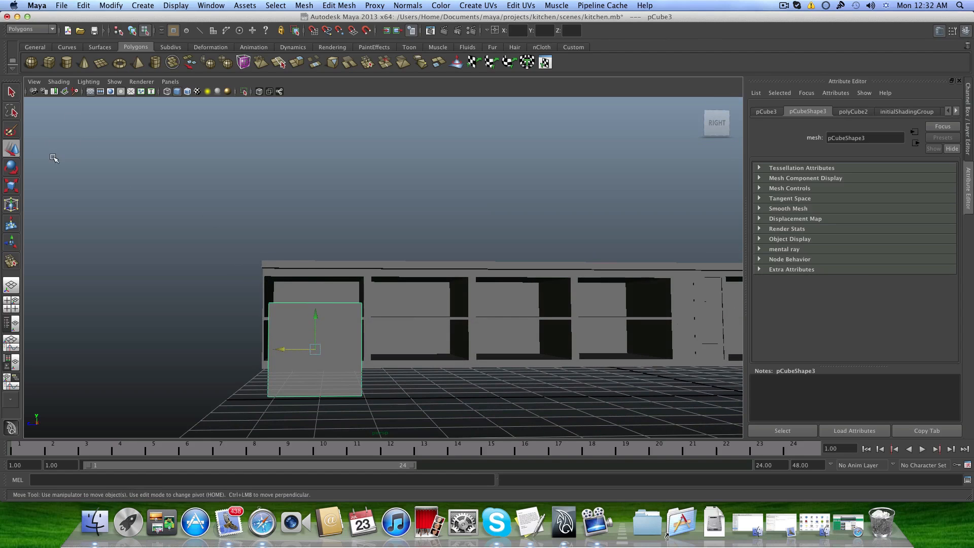
pyautogui.moveTo(315, 317); pyautogui.dragTo(317, 287)
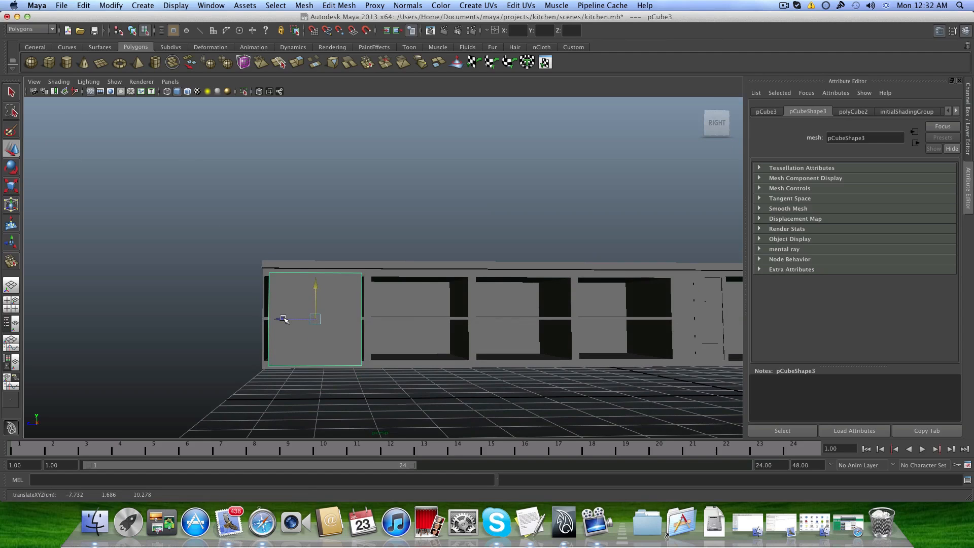
pyautogui.moveTo(283, 319); pyautogui.dragTo(283, 319)
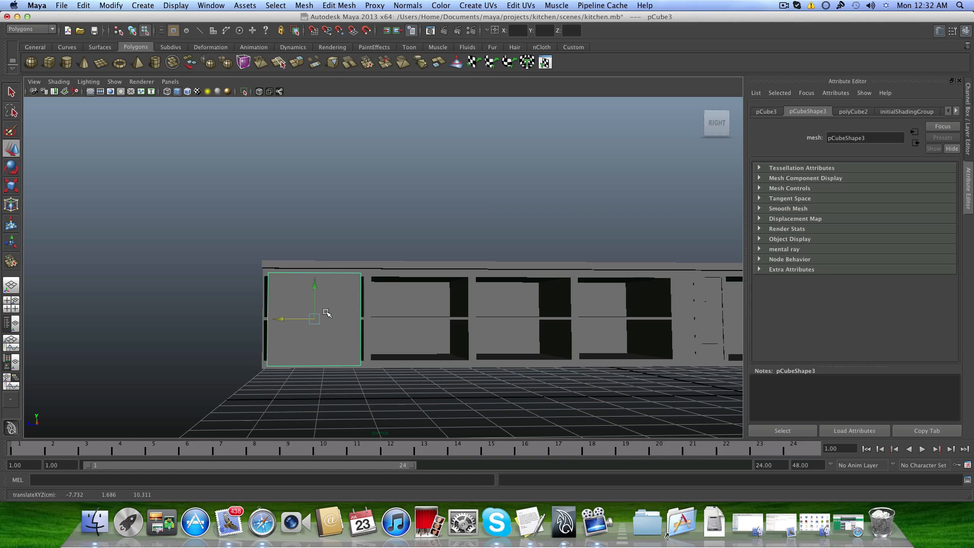
pyautogui.keyDown('alt'); pyautogui.moveTo(344, 300); pyautogui.dragTo(341, 322); pyautogui.keyUp('alt')
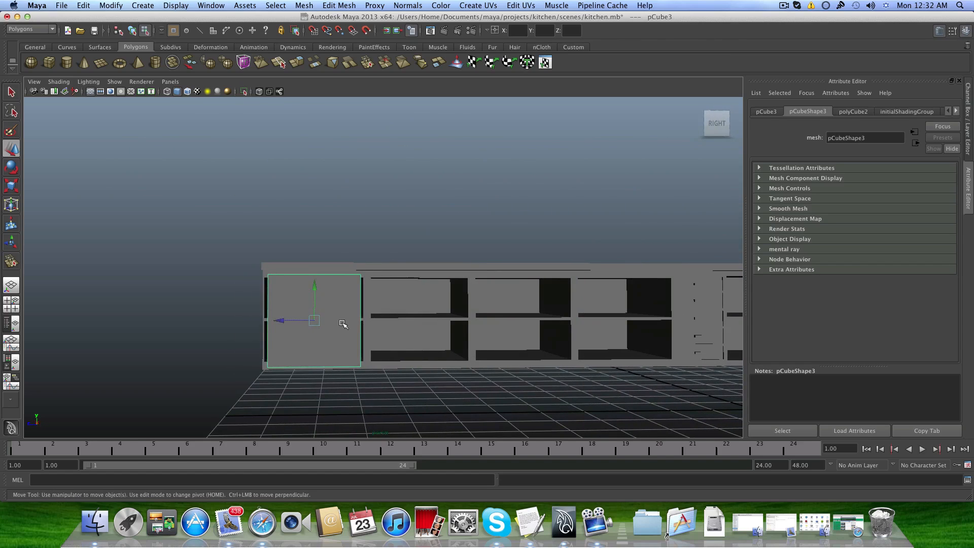
pyautogui.moveTo(275, 320); pyautogui.dragTo(283, 322)
# In the right side view, raise the door panel slightly to about Y 1.705 to center it on the compartment.
pyautogui.click(8, 308)
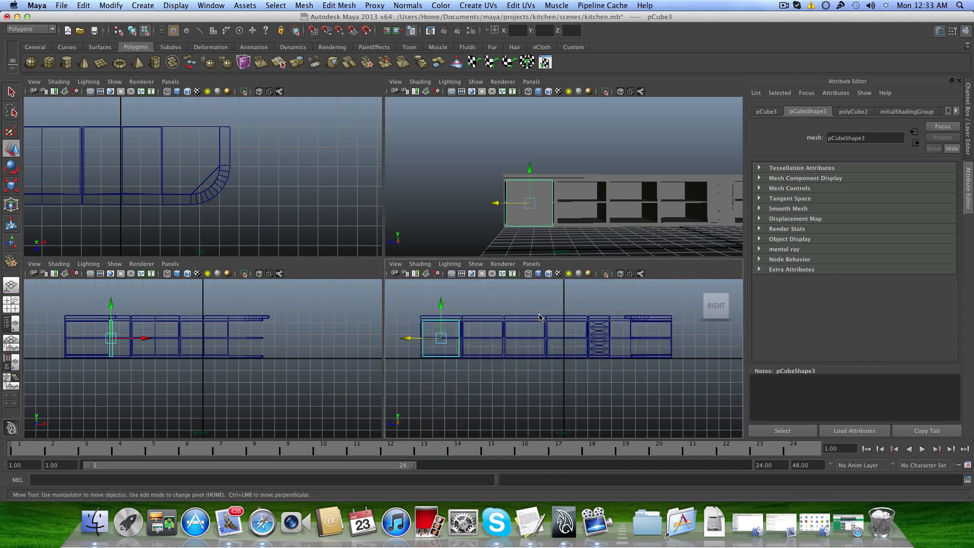
pyautogui.press('space')
pyautogui.keyDown('alt'); pyautogui.moveTo(171, 234); pyautogui.dragTo(382, 294, button='middle'); pyautogui.keyUp('alt')
pyautogui.scroll(6, 358, 320)
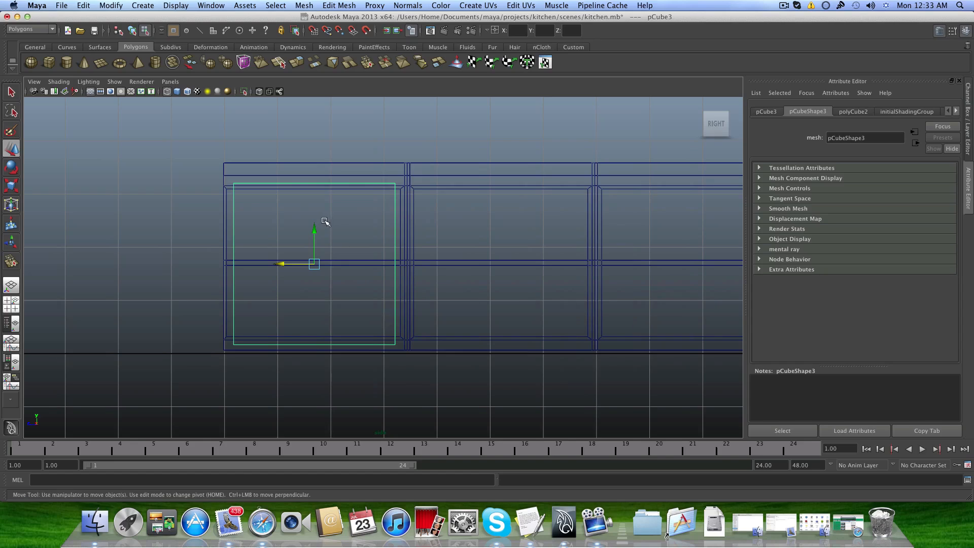
pyautogui.moveTo(315, 232); pyautogui.dragTo(314, 229)
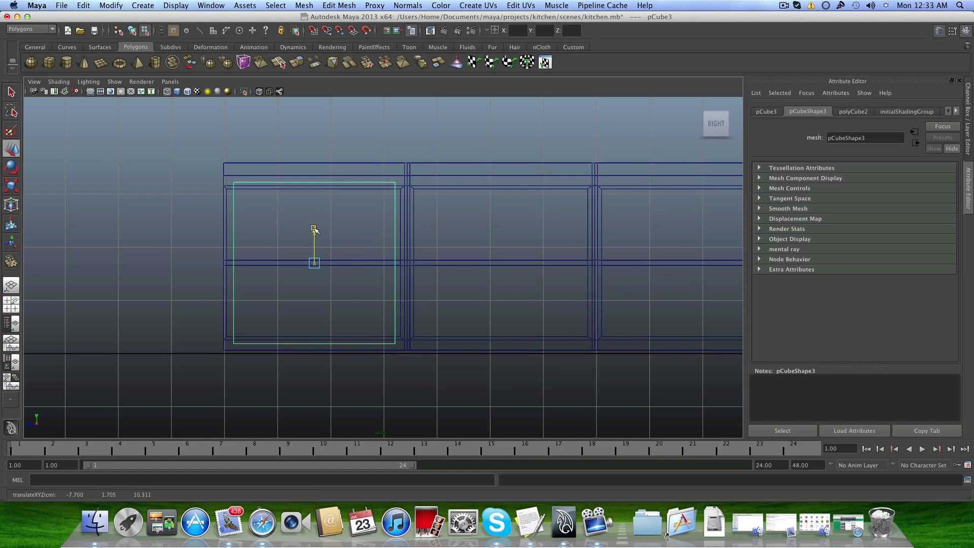
# Widen the door panel to a Z scale of about 3.227 and shift it to about Z 10.33.
pyautogui.press('r')
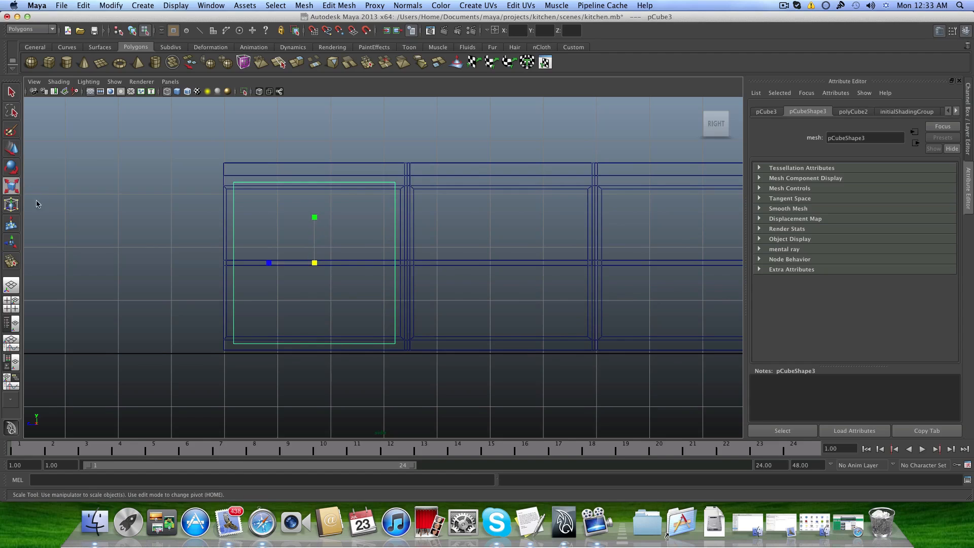
pyautogui.click(268, 263)
pyautogui.moveTo(268, 263); pyautogui.dragTo(266, 264)
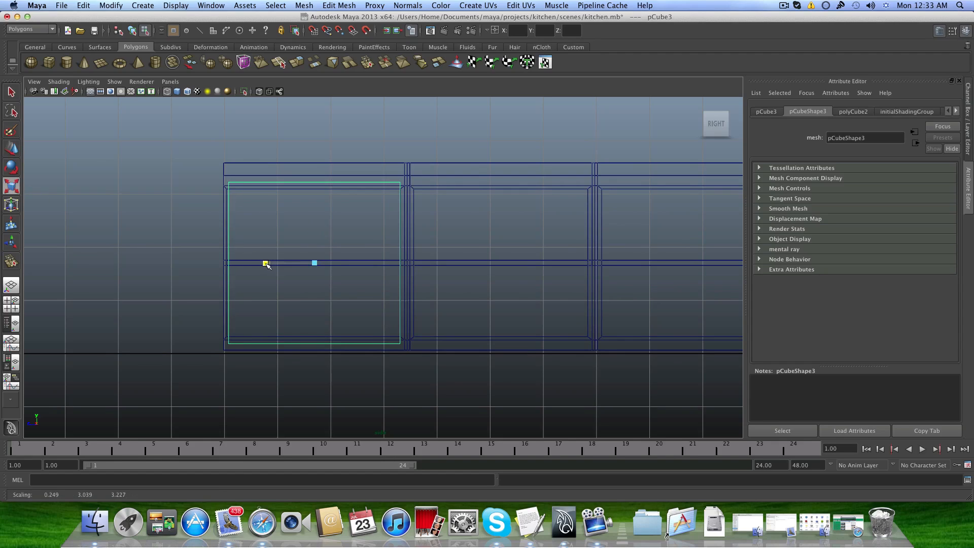
pyautogui.press('w')
pyautogui.moveTo(281, 263); pyautogui.dragTo(280, 264)
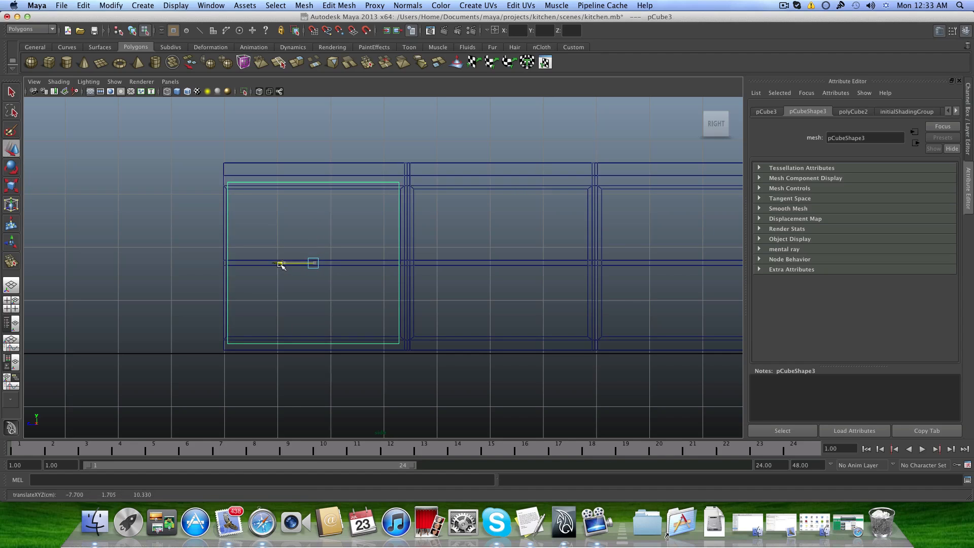
# Reduce the door panel's Y scale to about 2.777 and widen its Z scale to about 3.267 to match the compartment frame.
pyautogui.click(11, 185)
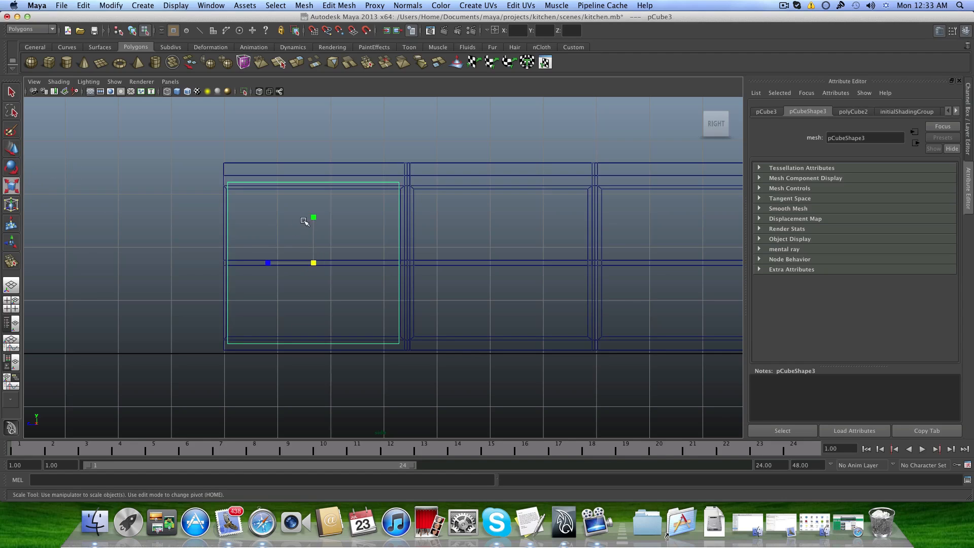
pyautogui.moveTo(315, 217); pyautogui.dragTo(314, 221)
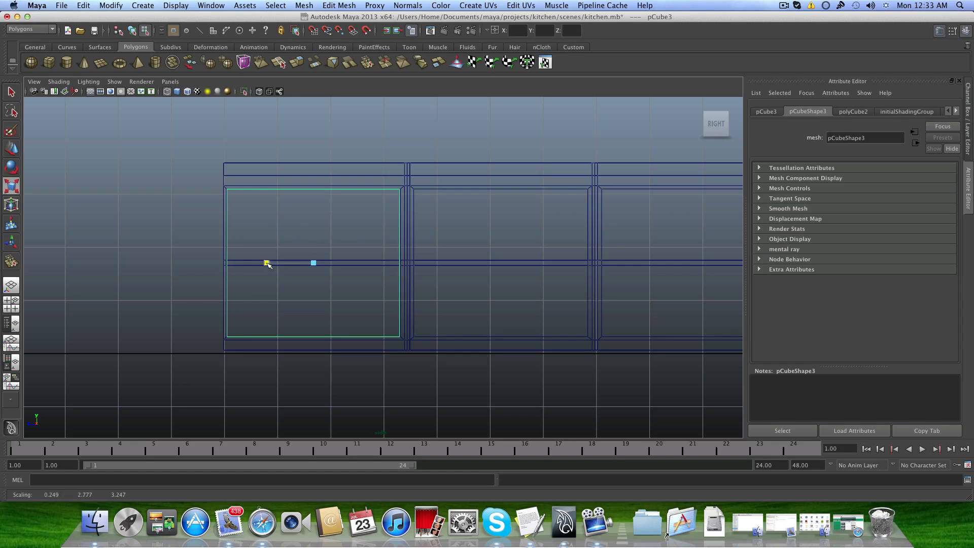
pyautogui.moveTo(267, 264); pyautogui.dragTo(267, 263)
pyautogui.moveTo(266, 262); pyautogui.dragTo(268, 263)
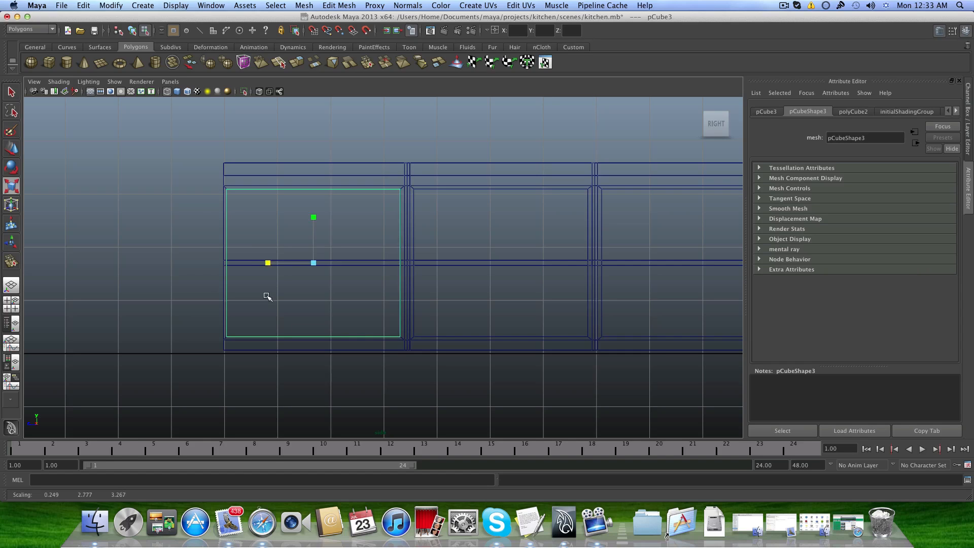
# Fine-tune the door panel's width along Z, comparing its side edges closely with the compartment frame.
pyautogui.scroll(6, 305, 291)
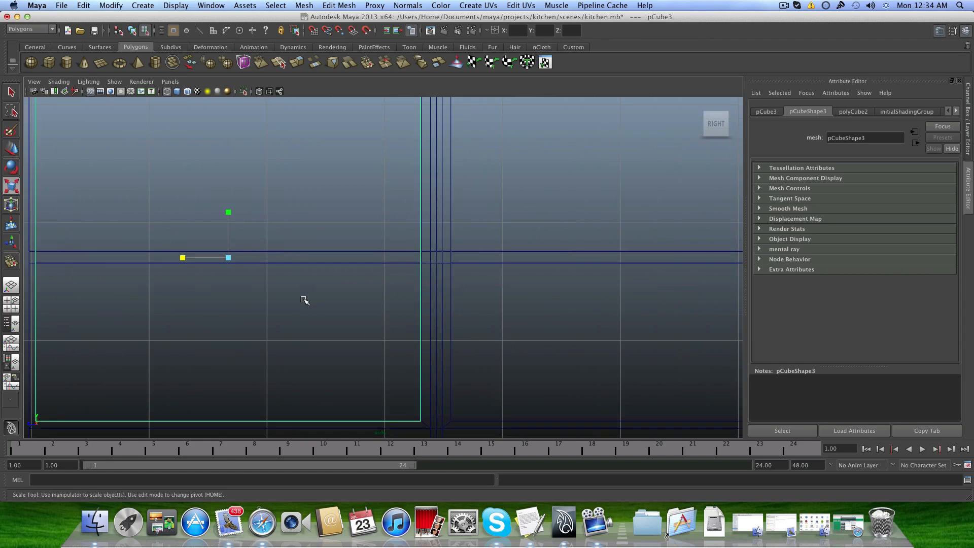
pyautogui.scroll(-5, 315, 319)
pyautogui.scroll(8, 317, 319)
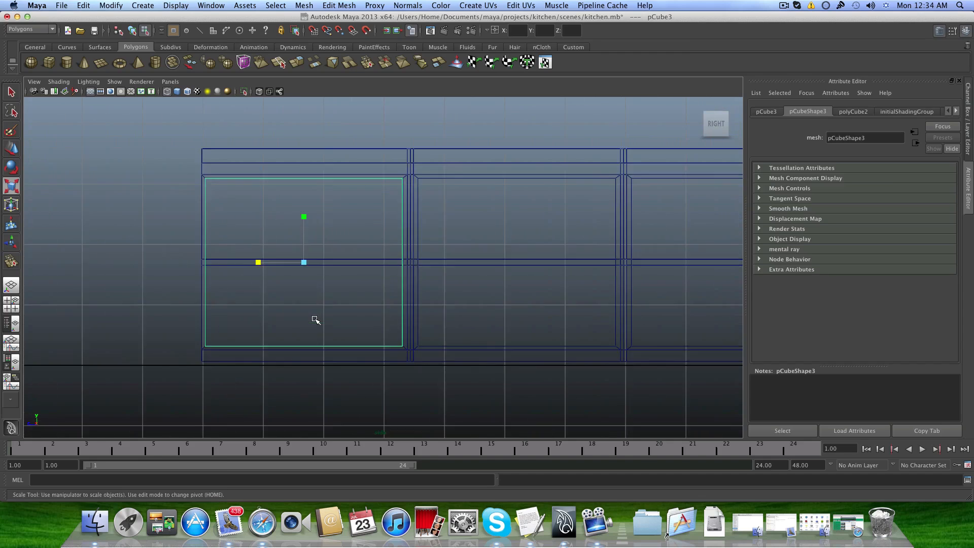
pyautogui.scroll(1, 401, 335)
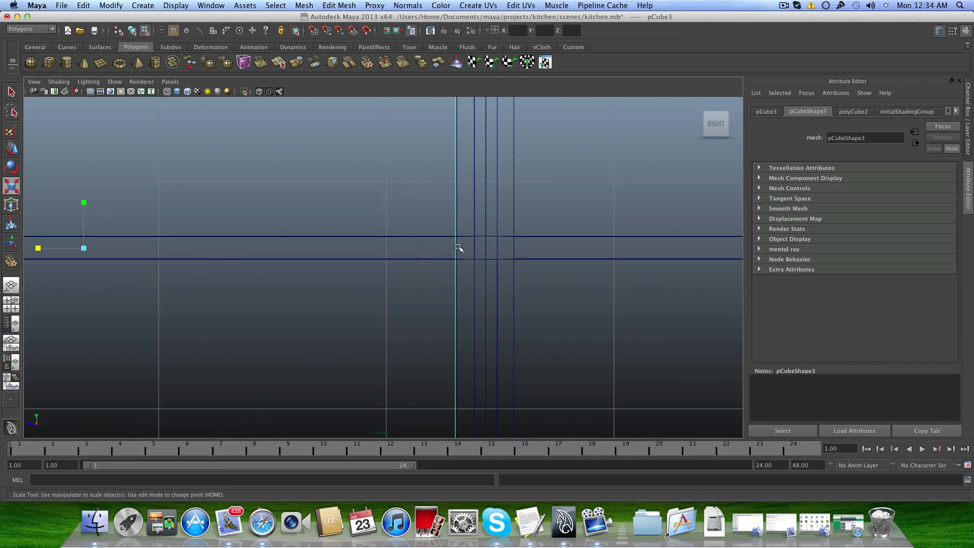
pyautogui.scroll(-8, 400, 270)
pyautogui.scroll(4, 393, 279)
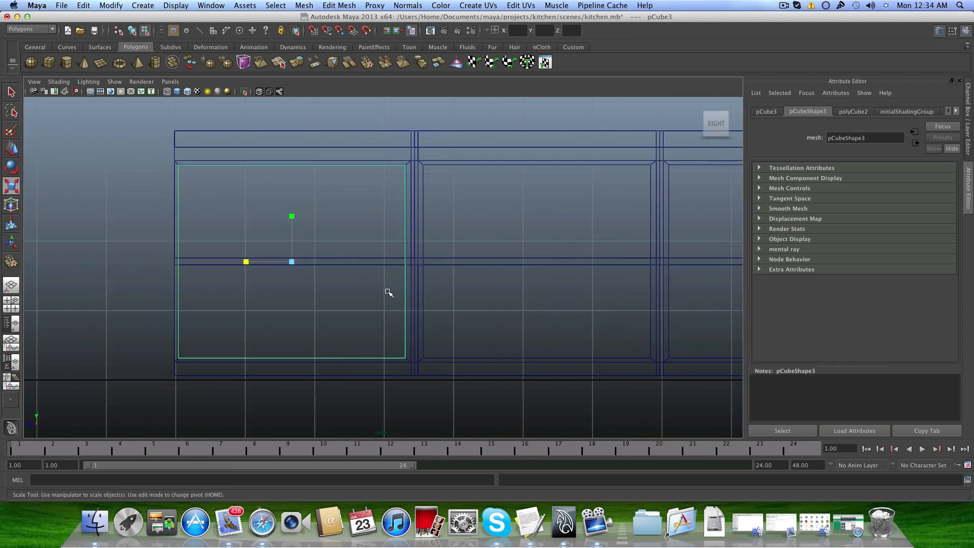
pyautogui.keyDown('alt'); pyautogui.moveTo(280, 285); pyautogui.dragTo(378, 277, button='middle'); pyautogui.keyUp('alt')
pyautogui.scroll(4, 297, 292)
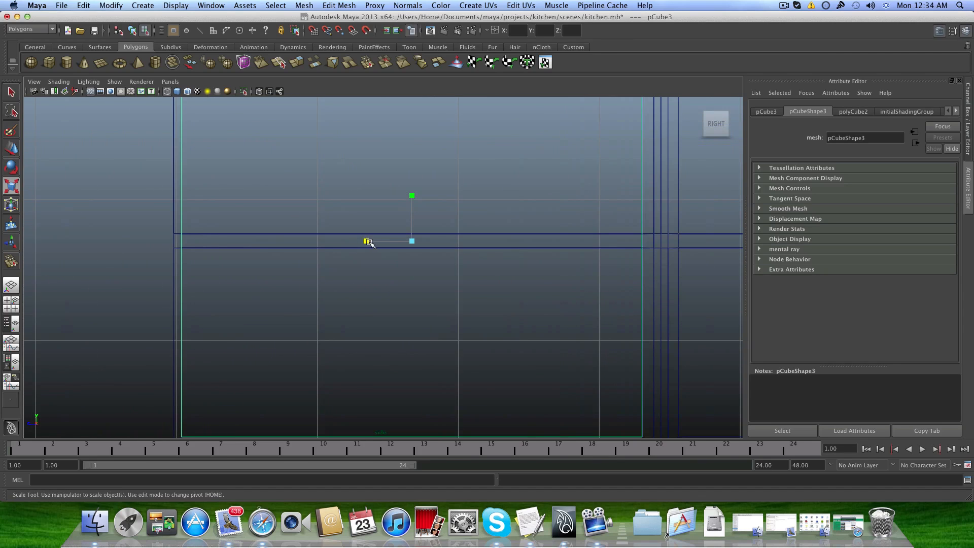
pyautogui.moveTo(365, 239); pyautogui.dragTo(372, 235)
pyautogui.scroll(-5, 368, 242)
pyautogui.scroll(8, 366, 244)
pyautogui.scroll(-6, 492, 279)
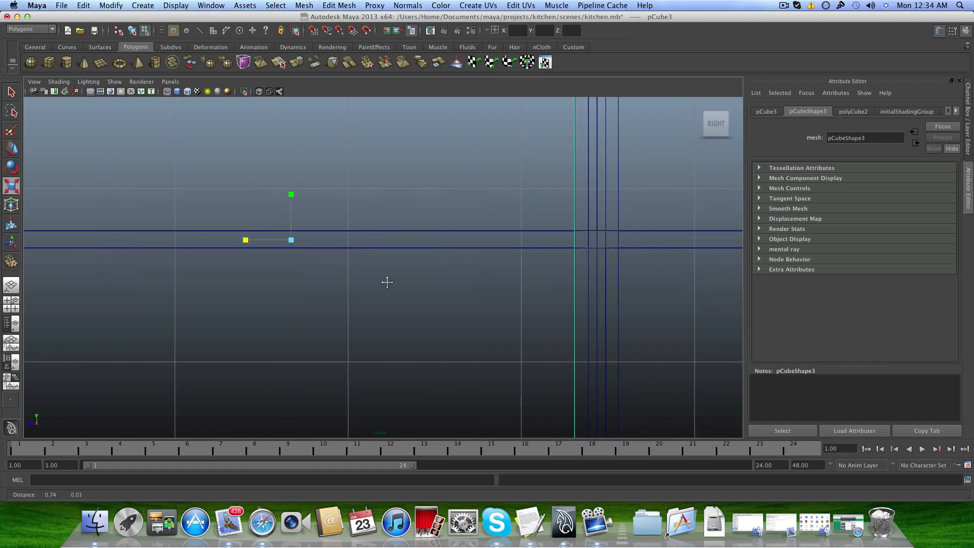
pyautogui.scroll(-1, 307, 261)
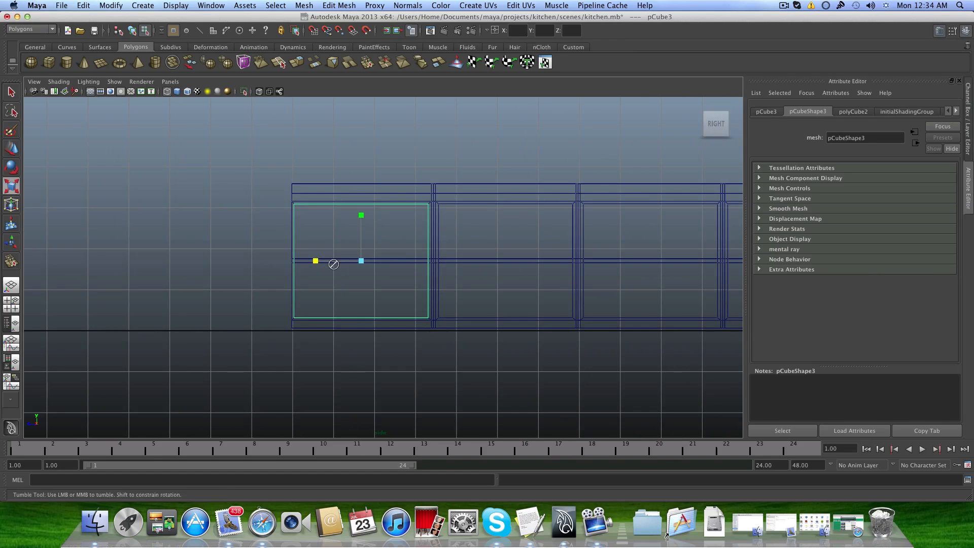
# Return to the perspective view and inspect how the door panel fits over the end compartment.
pyautogui.press('space')
pyautogui.press('space')
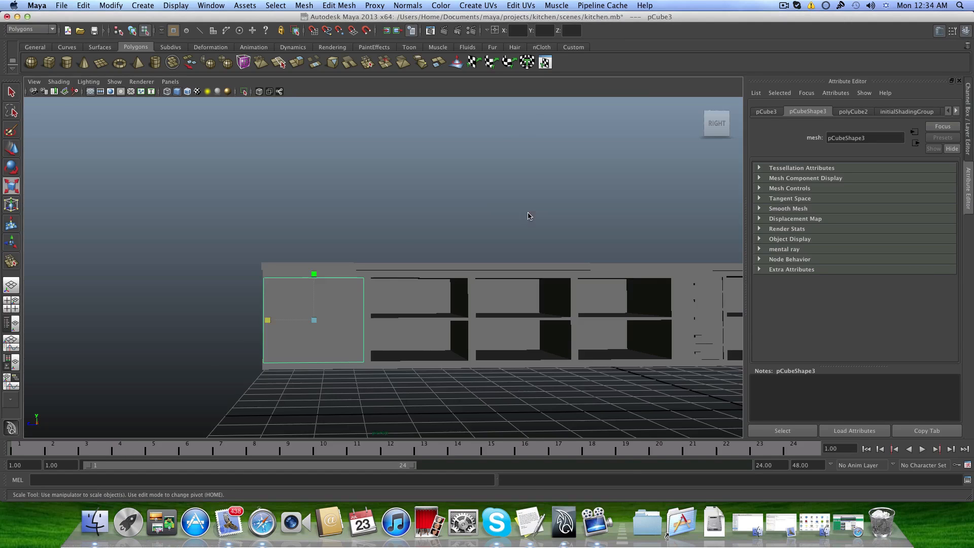
pyautogui.keyDown('alt'); pyautogui.moveTo(343, 293); pyautogui.dragTo(332, 341); pyautogui.keyUp('alt')
pyautogui.click(11, 149)
pyautogui.keyDown('alt'); pyautogui.moveTo(386, 335); pyautogui.dragTo(413, 324, button='middle'); pyautogui.keyUp('alt')
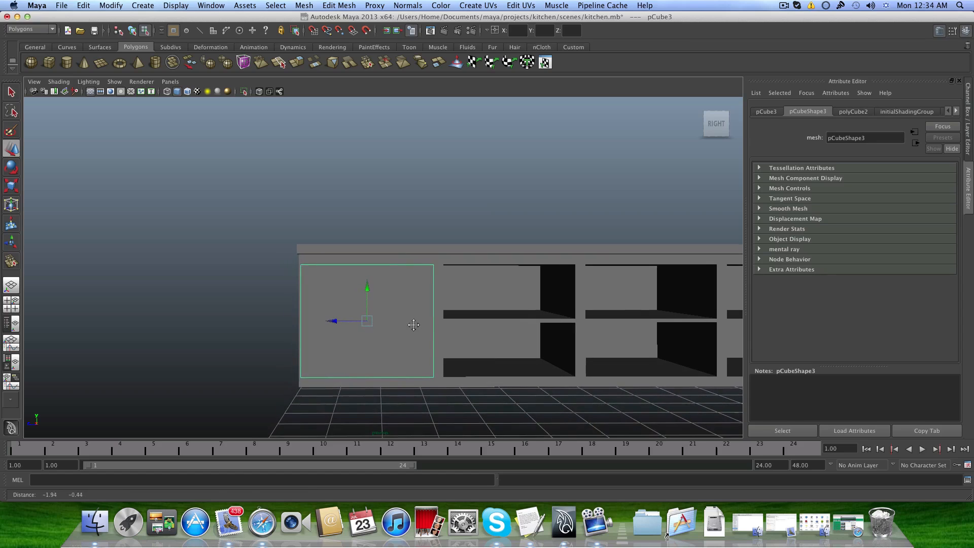
pyautogui.keyDown('alt'); pyautogui.moveTo(381, 319); pyautogui.dragTo(434, 321, button='right'); pyautogui.keyUp('alt')
pyautogui.keyDown('alt'); pyautogui.moveTo(435, 322); pyautogui.dragTo(470, 298, button='middle'); pyautogui.keyUp('alt')
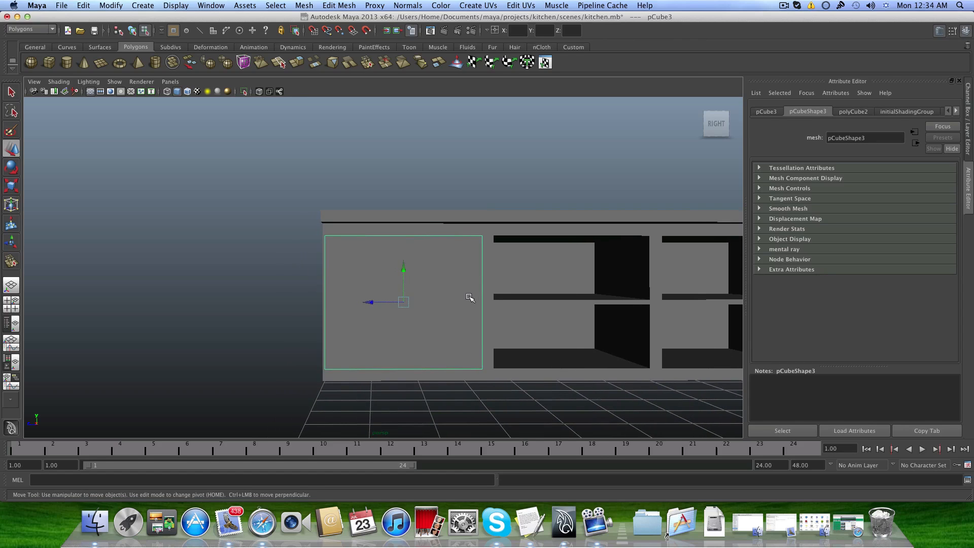
# Split the door panel vertically down the middle by converting its upper front edge to an edge ring and splitting it.
pyautogui.keyDown('alt'); pyautogui.moveTo(406, 319); pyautogui.dragTo(410, 234); pyautogui.keyUp('alt')
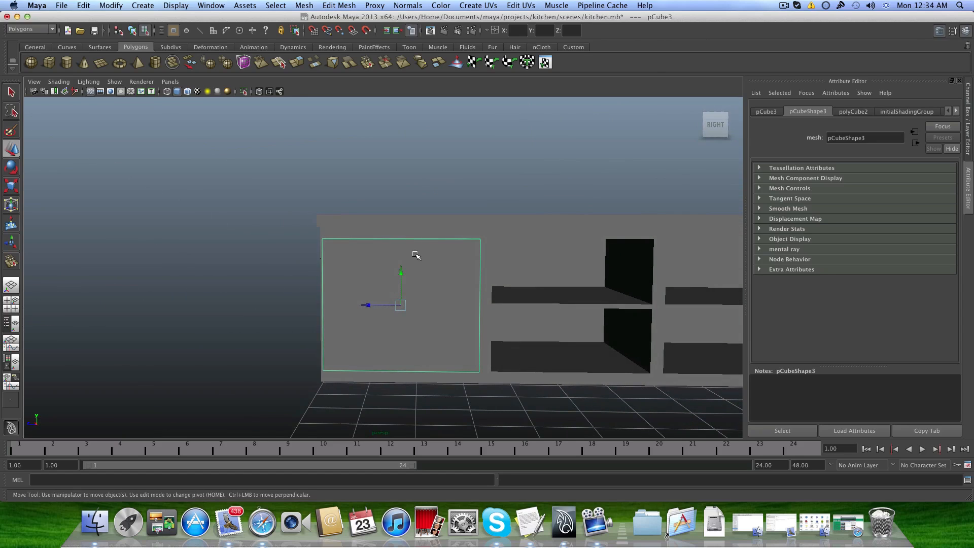
pyautogui.rightClick(404, 250)
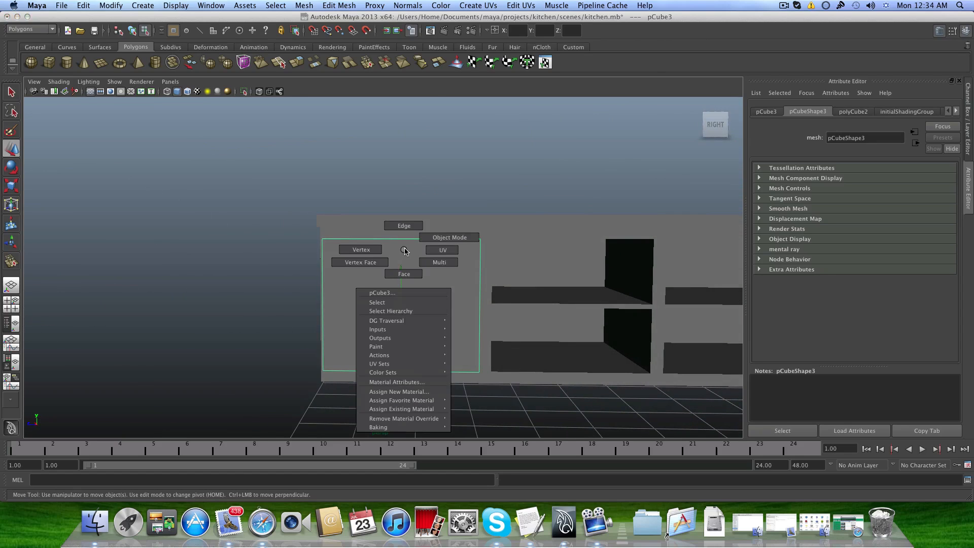
pyautogui.click(404, 226)
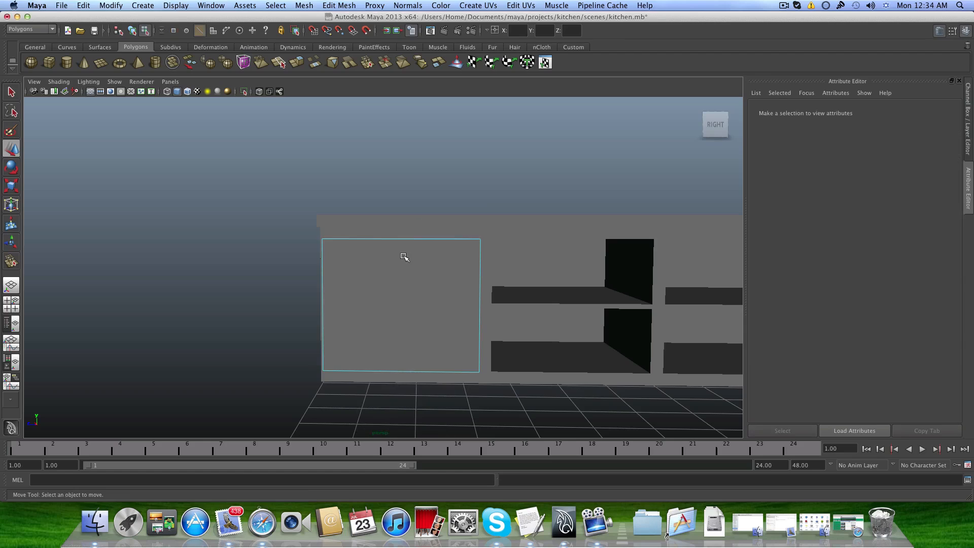
pyautogui.click(406, 241)
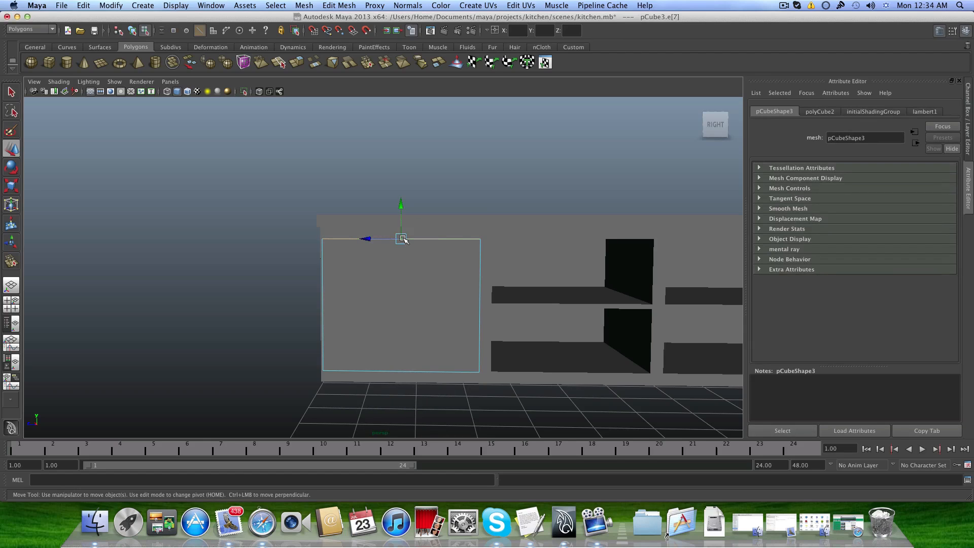
pyautogui.keyDown('ctrl'); pyautogui.rightClick(403, 240); pyautogui.keyUp('ctrl')
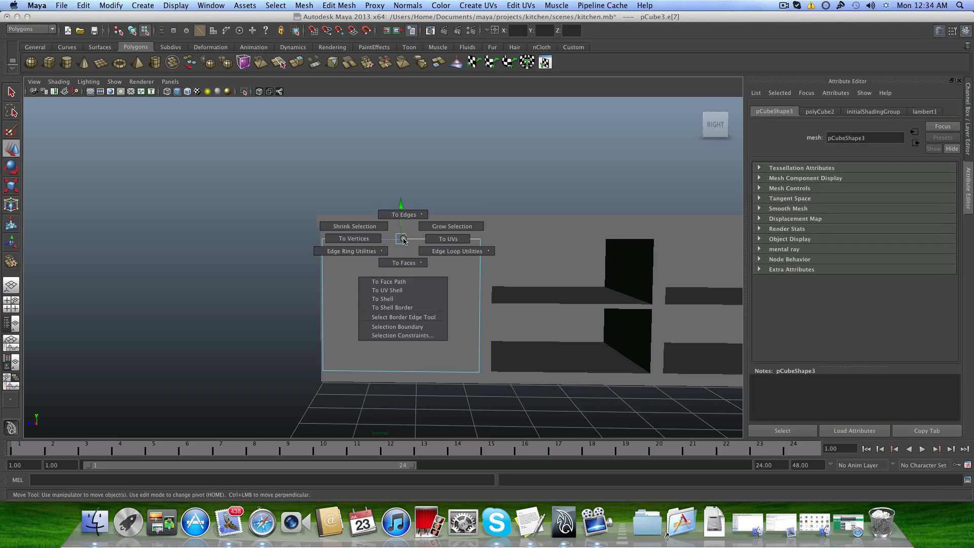
pyautogui.moveTo(381, 250)
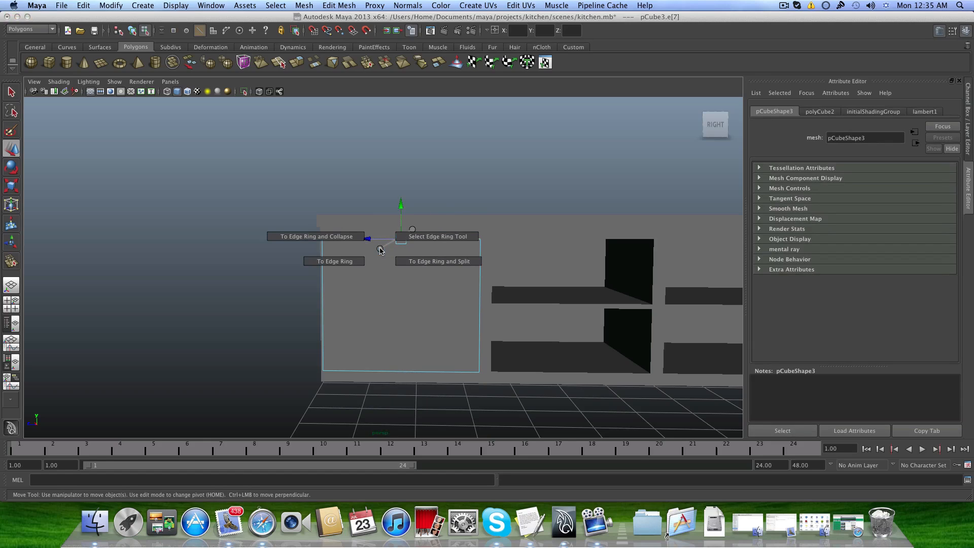
pyautogui.click(426, 262)
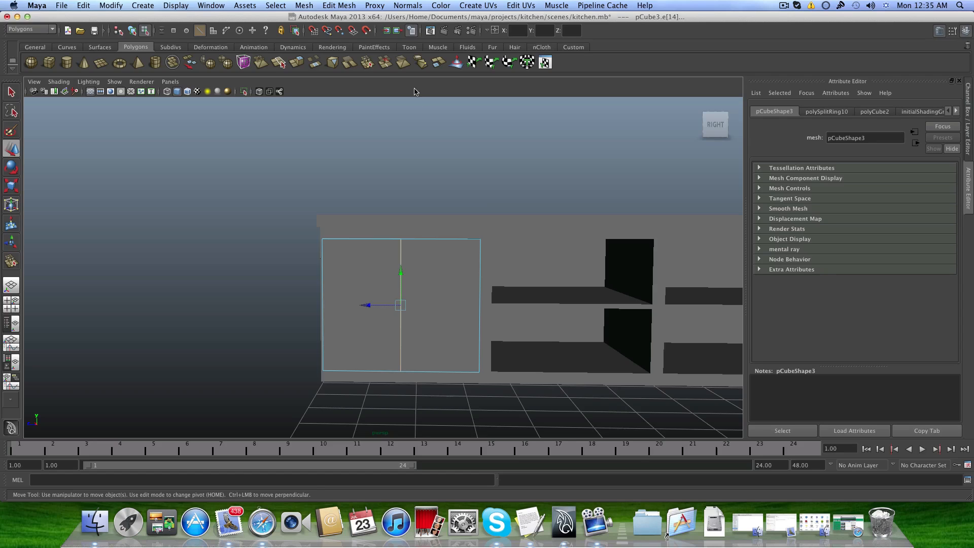
# Add offset edge loops very close to both sides of the door panel's vertical centre edge.
pyautogui.click(304, 6)
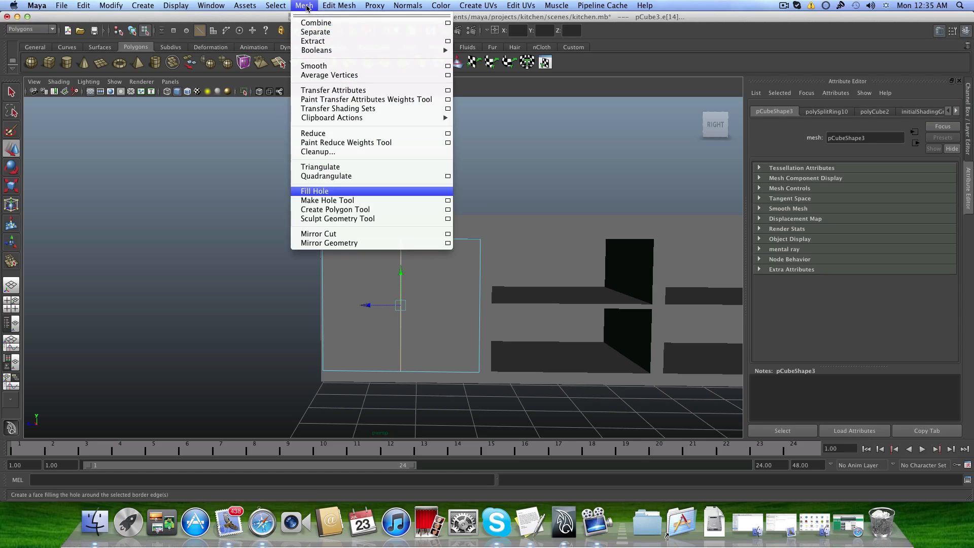
pyautogui.moveTo(333, 7)
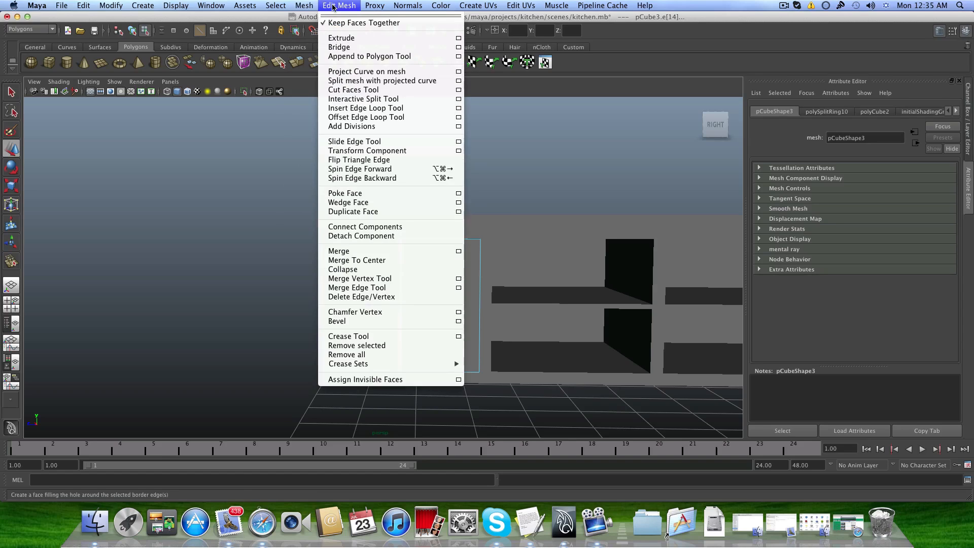
pyautogui.click(355, 117)
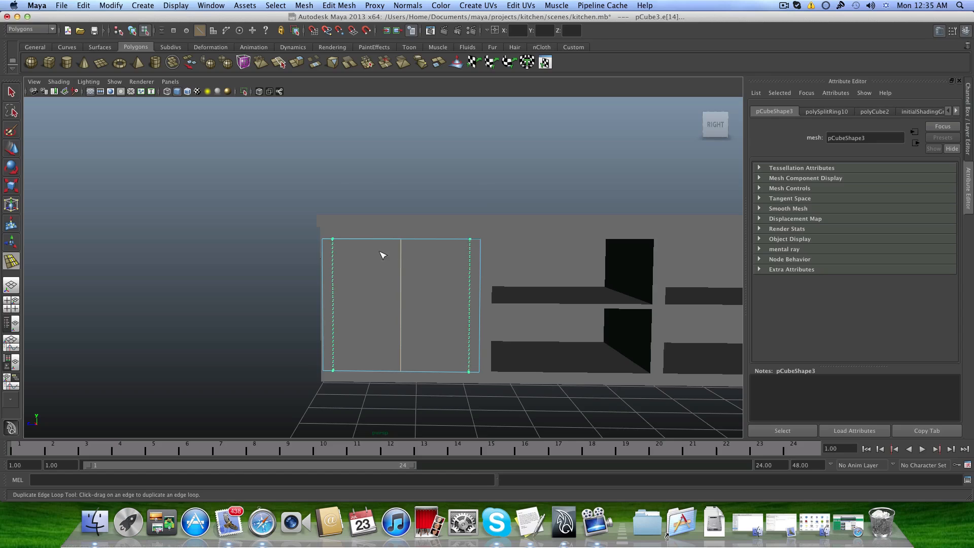
pyautogui.moveTo(400, 270); pyautogui.dragTo(440, 371)
pyautogui.moveTo(439, 372); pyautogui.dragTo(440, 372)
pyautogui.scroll(3, 400, 283)
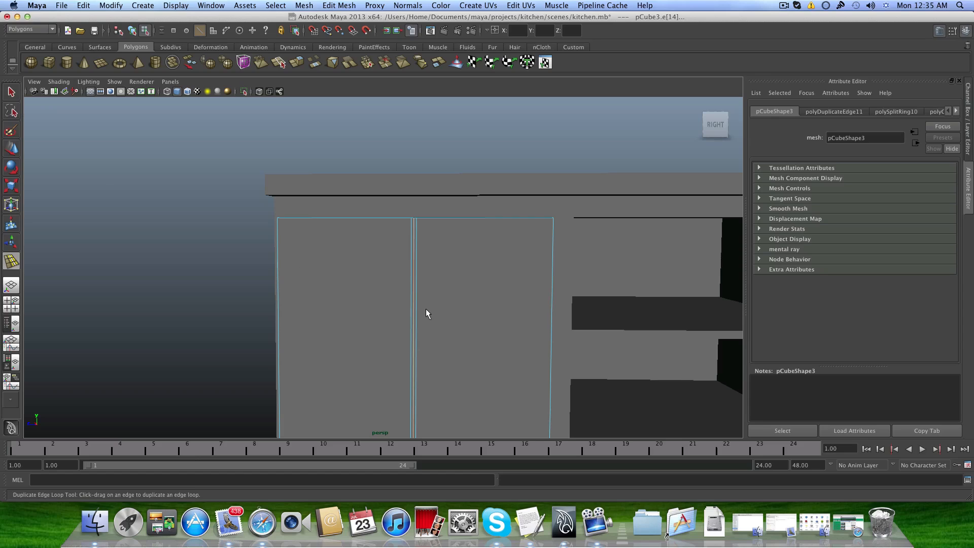
pyautogui.click(394, 286)
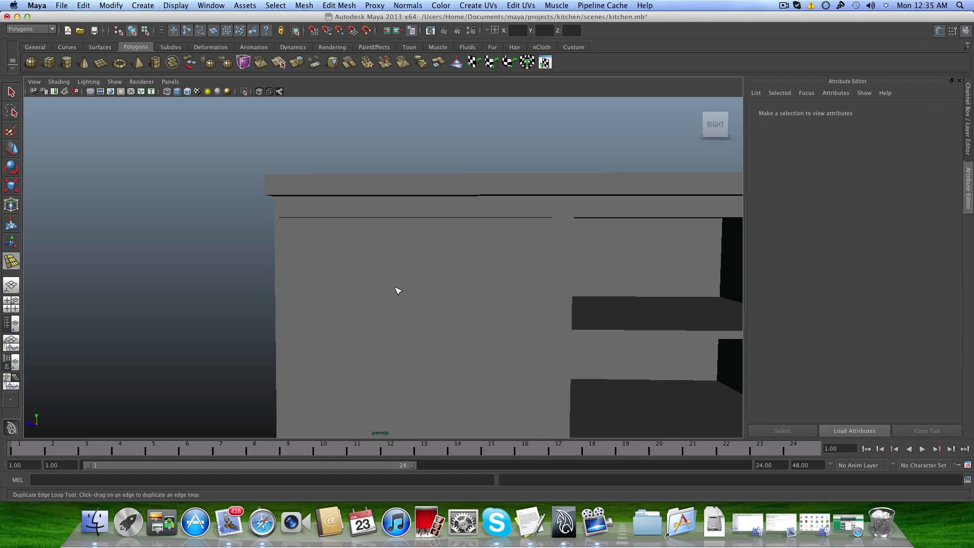
# Select the two narrow front faces between the offset edge loops at the door panel's centre.
pyautogui.click(11, 92)
pyautogui.click(342, 274)
pyautogui.moveTo(444, 288); pyautogui.dragTo(445, 311, button='right')
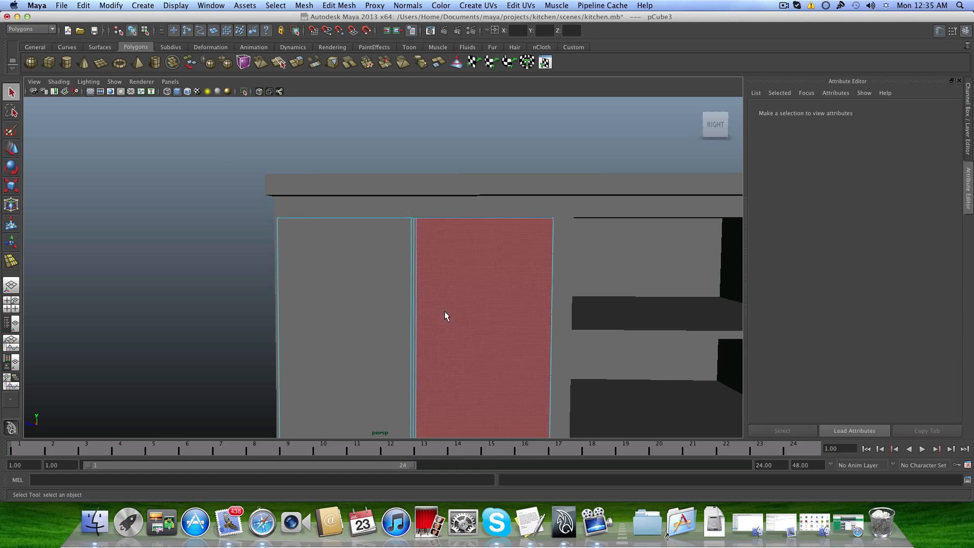
pyautogui.click(415, 290)
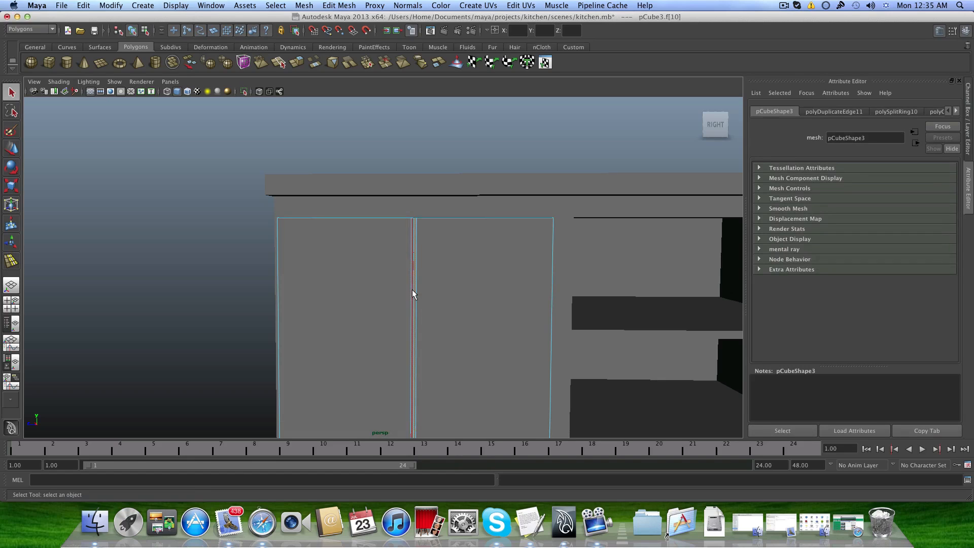
pyautogui.click(412, 289)
pyautogui.keyDown('alt'); pyautogui.moveTo(412, 288); pyautogui.dragTo(411, 302); pyautogui.keyUp('alt')
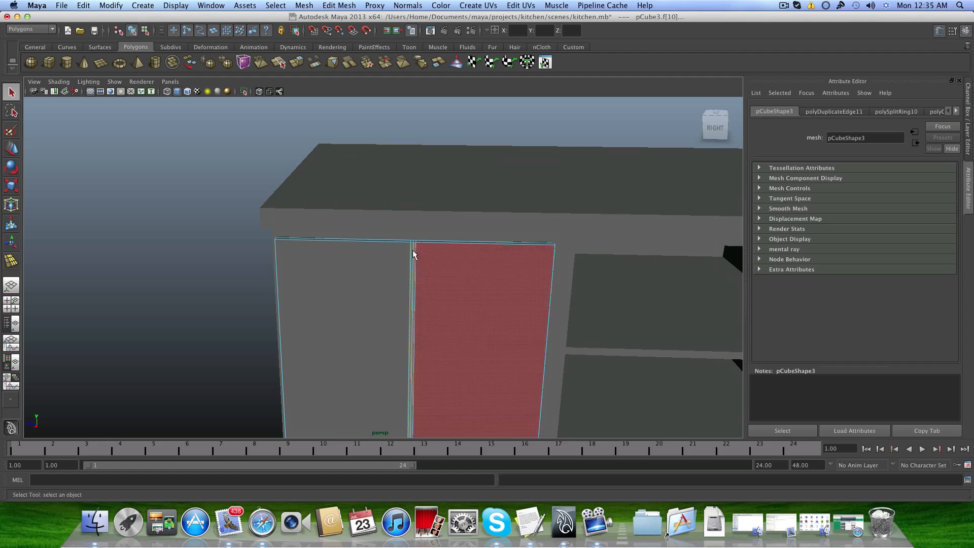
pyautogui.scroll(-5, 423, 282)
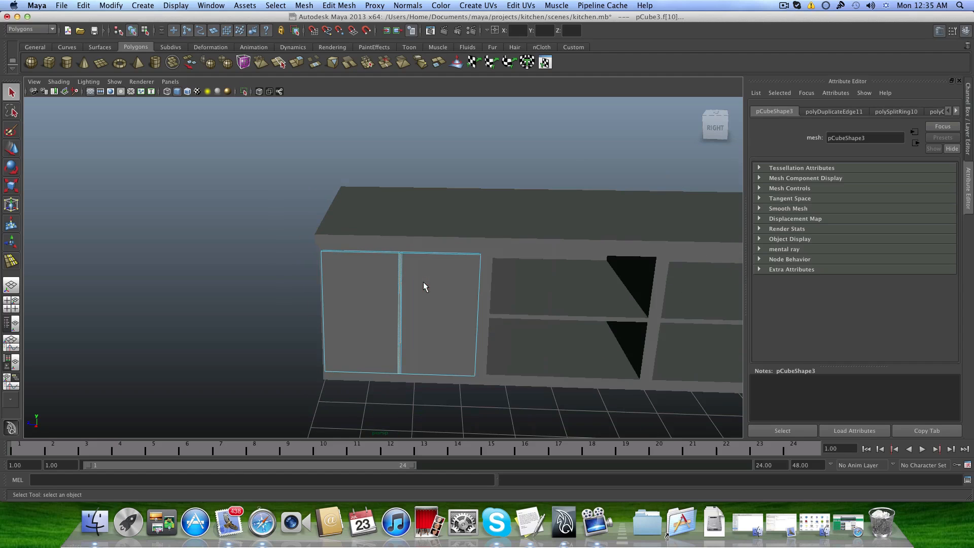
# Move the whole door panel out in front of the cabinet along X, to about X -0.346.
pyautogui.press('F8')
pyautogui.press('w')
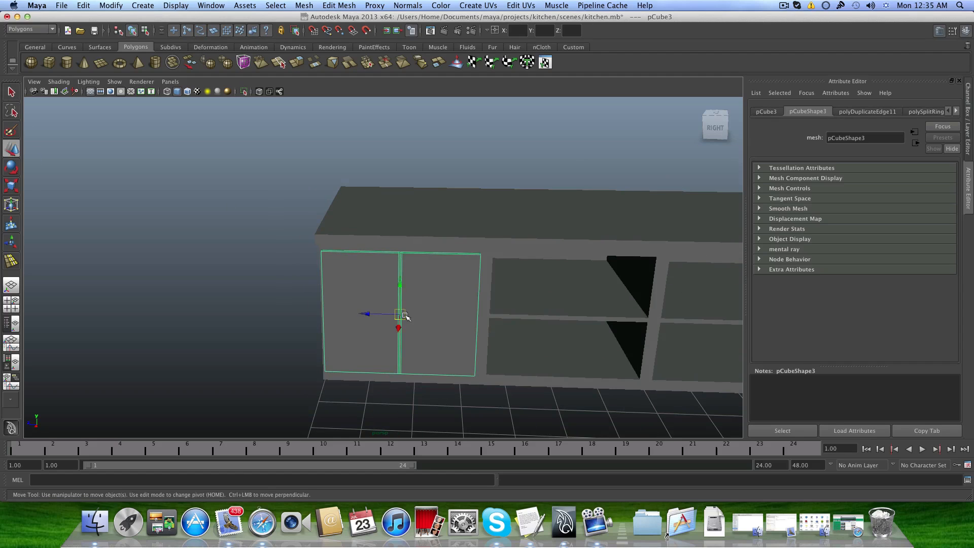
pyautogui.moveTo(398, 331); pyautogui.dragTo(385, 433)
pyautogui.keyDown('alt'); pyautogui.moveTo(556, 366); pyautogui.dragTo(411, 355, button='right'); pyautogui.keyUp('alt')
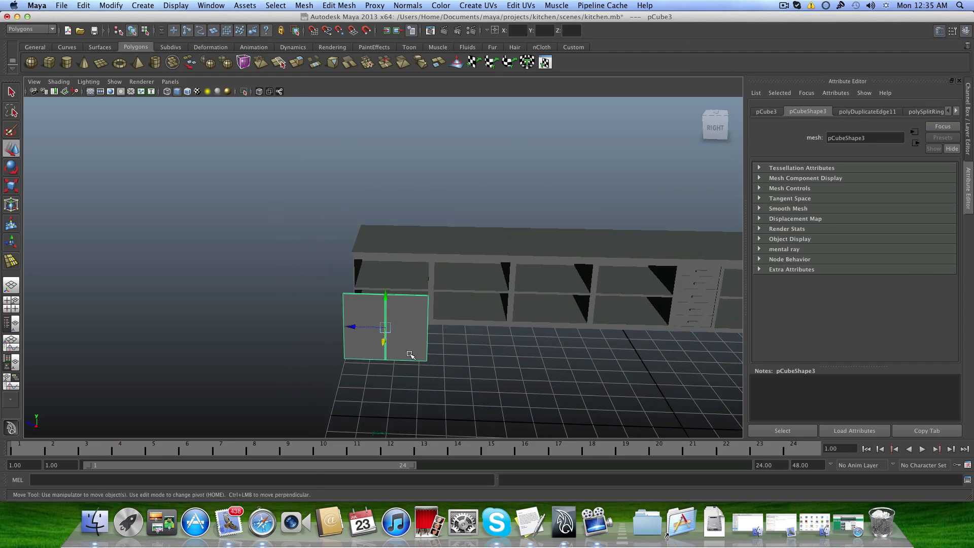
pyautogui.keyDown('alt'); pyautogui.moveTo(411, 354); pyautogui.dragTo(371, 304, button='middle'); pyautogui.keyUp('alt')
pyautogui.keyDown('alt'); pyautogui.moveTo(372, 304); pyautogui.dragTo(572, 324); pyautogui.keyUp('alt')
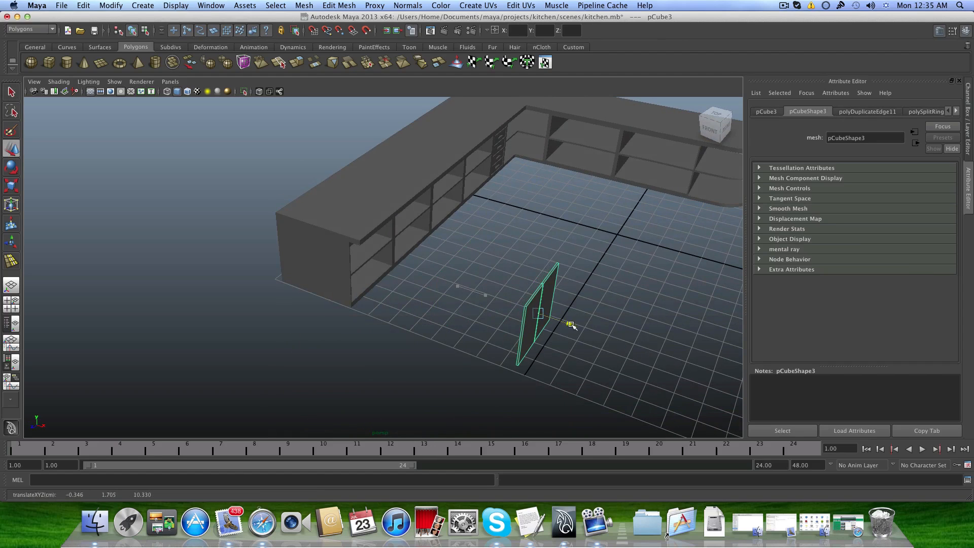
pyautogui.keyDown('alt'); pyautogui.moveTo(572, 324); pyautogui.dragTo(485, 300, button='middle'); pyautogui.keyUp('alt')
pyautogui.keyDown('alt'); pyautogui.moveTo(485, 301); pyautogui.dragTo(577, 318, button='right'); pyautogui.keyUp('alt')
pyautogui.keyDown('alt'); pyautogui.moveTo(557, 318); pyautogui.dragTo(464, 310); pyautogui.keyUp('alt')
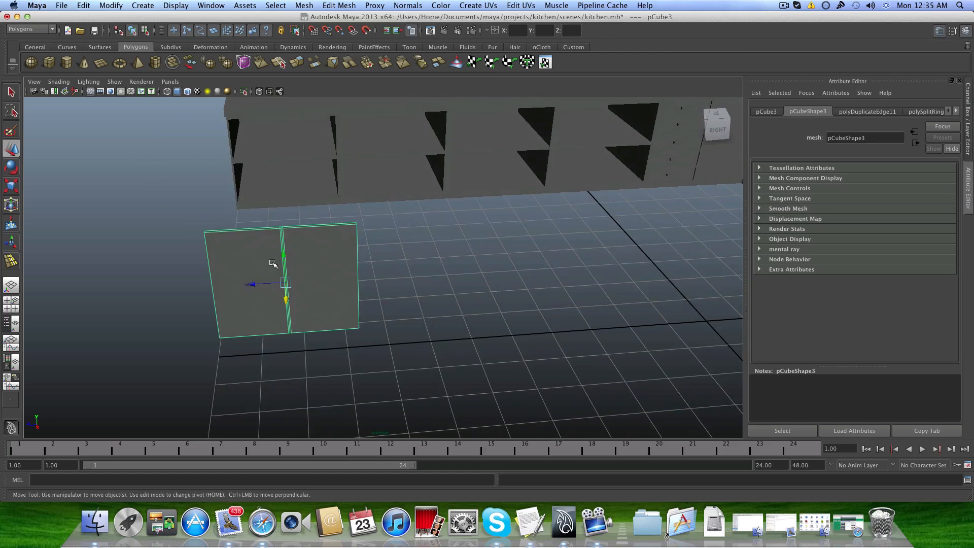
# Delete the narrow centre strip's faces on the front, top, bottom and back, leaving a gap between two door halves.
pyautogui.keyDown('alt'); pyautogui.moveTo(272, 264); pyautogui.dragTo(370, 277, button='middle'); pyautogui.keyUp('alt')
pyautogui.keyDown('alt'); pyautogui.moveTo(370, 277); pyautogui.dragTo(356, 271); pyautogui.keyUp('alt')
pyautogui.keyDown('alt'); pyautogui.moveTo(356, 271); pyautogui.dragTo(487, 238, button='right'); pyautogui.keyUp('alt')
pyautogui.keyDown('alt'); pyautogui.moveTo(421, 208); pyautogui.dragTo(445, 309, button='middle'); pyautogui.keyUp('alt')
pyautogui.moveTo(415, 273); pyautogui.dragTo(417, 267, button='right')
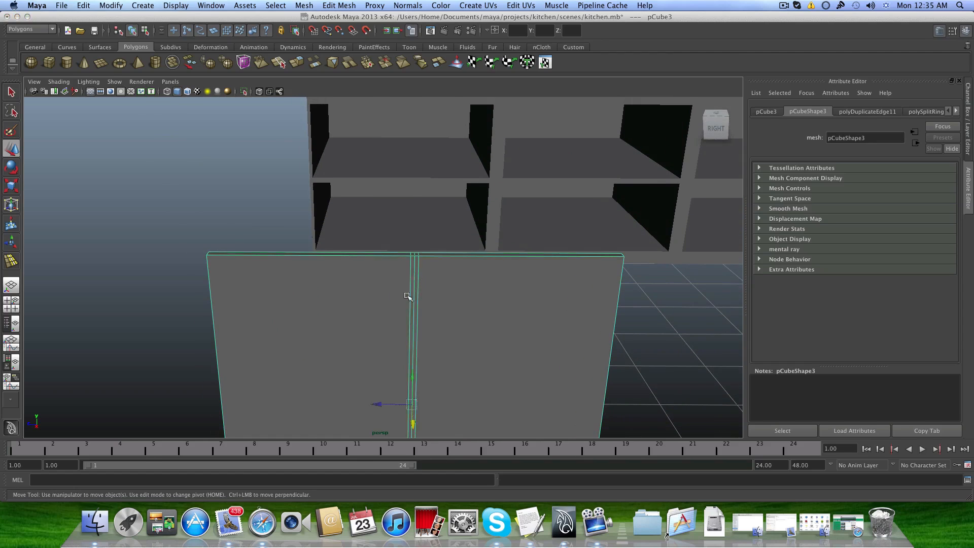
pyautogui.click(417, 267)
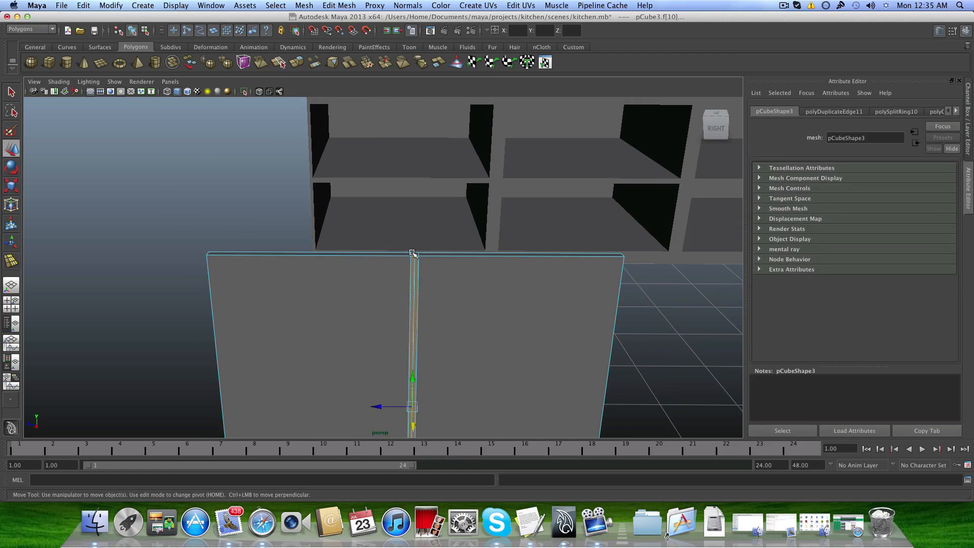
pyautogui.keyDown('alt'); pyautogui.moveTo(404, 298); pyautogui.dragTo(522, 309); pyautogui.keyUp('alt')
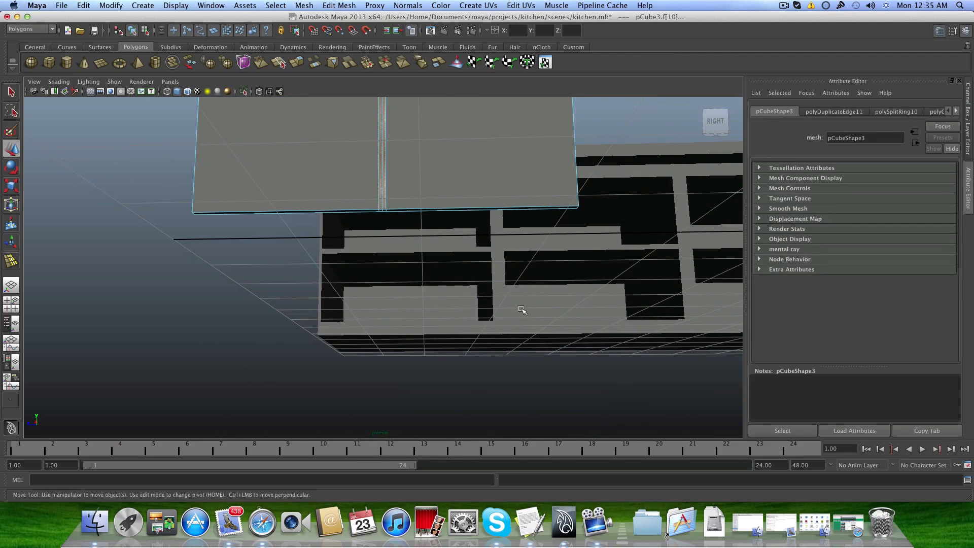
pyautogui.keyDown('shift'); pyautogui.click(384, 211); pyautogui.keyUp('shift')
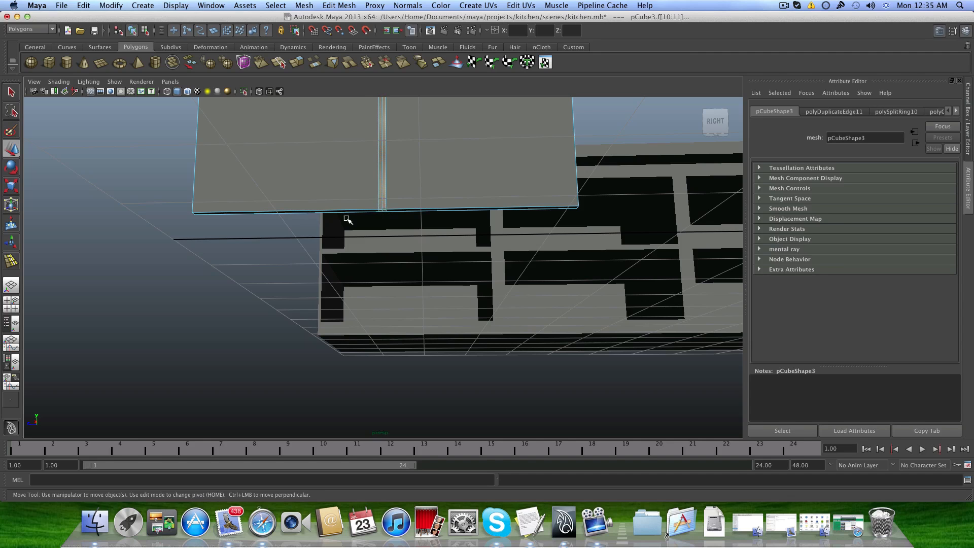
pyautogui.keyDown('alt'); pyautogui.moveTo(346, 220); pyautogui.dragTo(524, 250); pyautogui.keyUp('alt')
pyautogui.keyDown('alt'); pyautogui.moveTo(524, 250); pyautogui.dragTo(331, 356, button='middle'); pyautogui.keyUp('alt')
pyautogui.scroll(9, 403, 237)
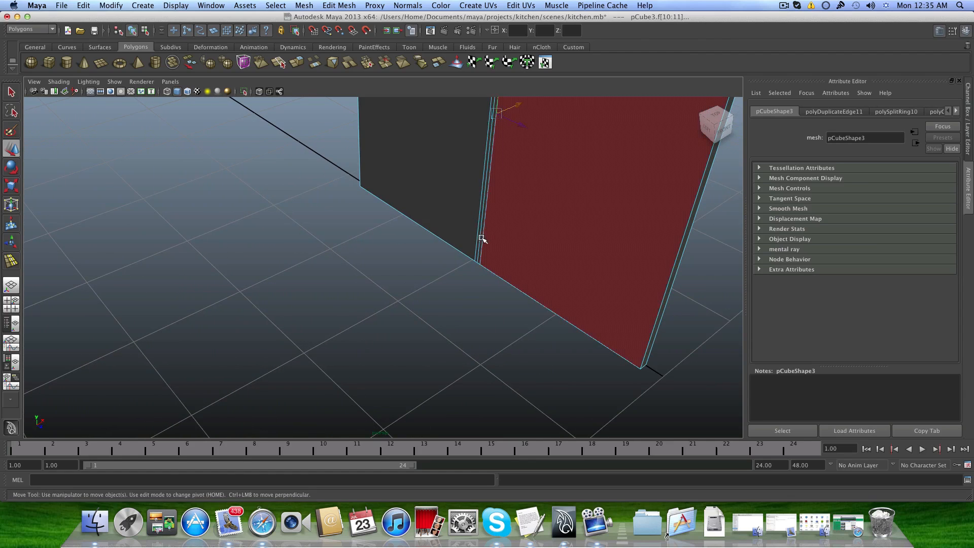
pyautogui.keyDown('shift'); pyautogui.click(479, 234); pyautogui.keyUp('shift')
pyautogui.keyDown('alt'); pyautogui.moveTo(526, 270); pyautogui.dragTo(461, 230); pyautogui.keyUp('alt')
pyautogui.press('Delete')
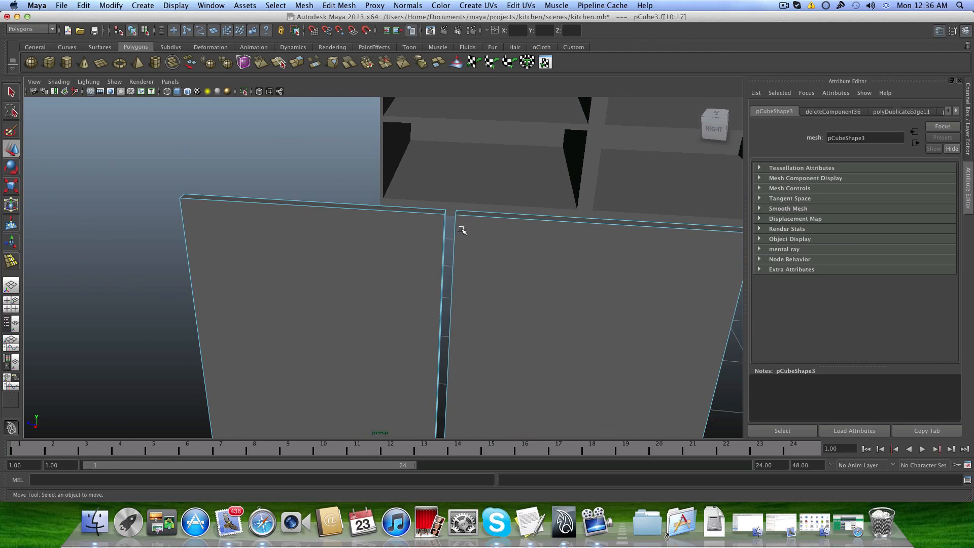
# Turn off Keep Faces Together and extract all faces of the left door half from the panel.
pyautogui.keyDown('alt'); pyautogui.moveTo(573, 256); pyautogui.dragTo(350, 248, button='right'); pyautogui.keyUp('alt')
pyautogui.keyDown('alt'); pyautogui.moveTo(364, 248); pyautogui.dragTo(382, 212, button='middle'); pyautogui.keyUp('alt')
pyautogui.keyDown('alt'); pyautogui.moveTo(388, 224); pyautogui.dragTo(399, 230); pyautogui.keyUp('alt')
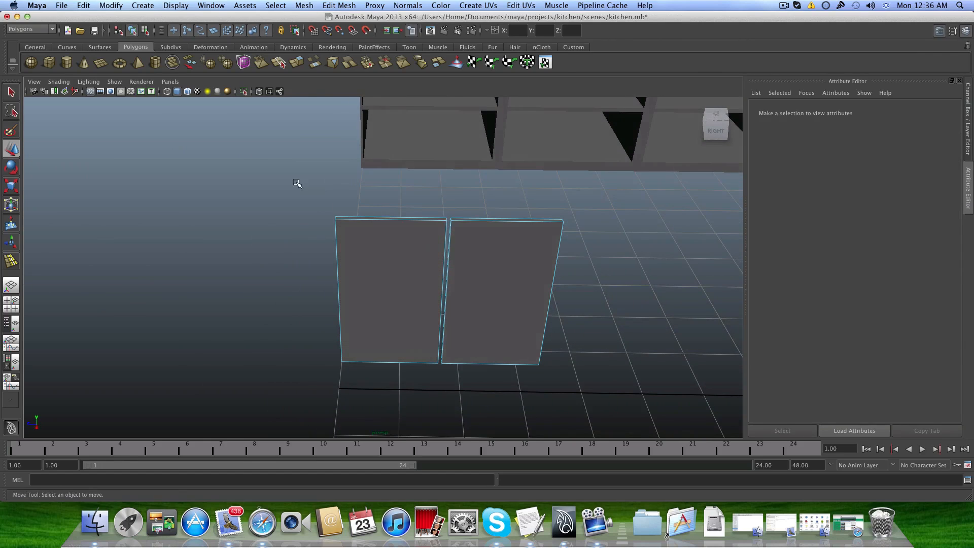
pyautogui.moveTo(297, 183); pyautogui.dragTo(430, 424)
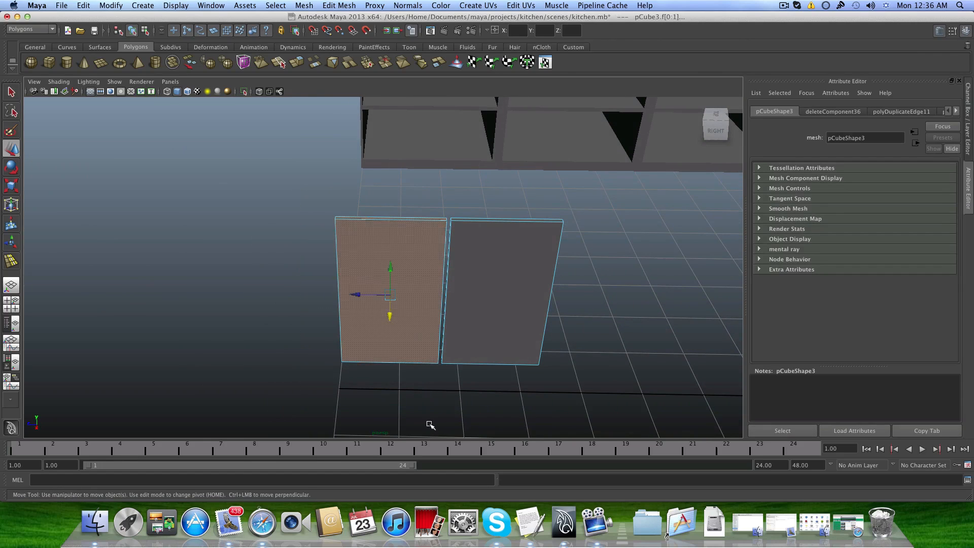
pyautogui.click(304, 6)
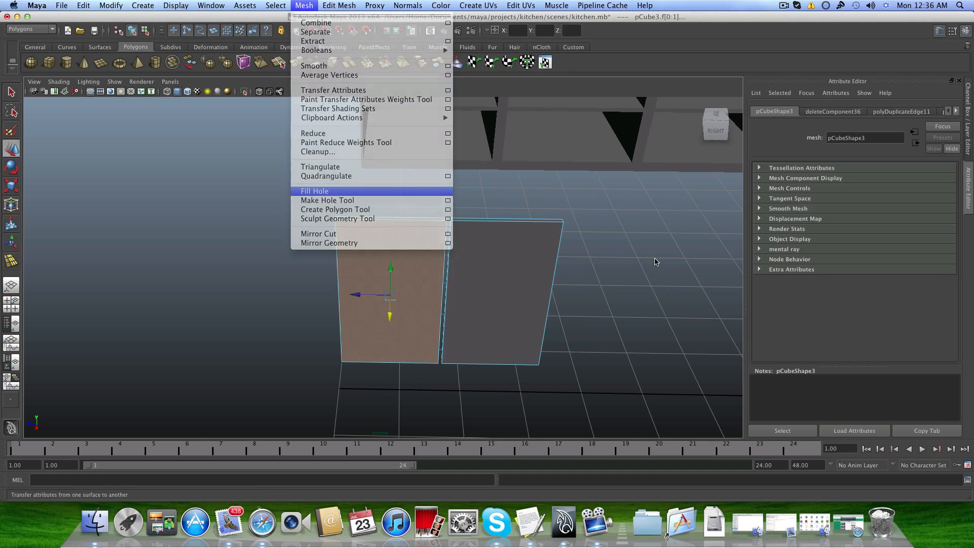
pyautogui.click(315, 191)
pyautogui.click(352, 5)
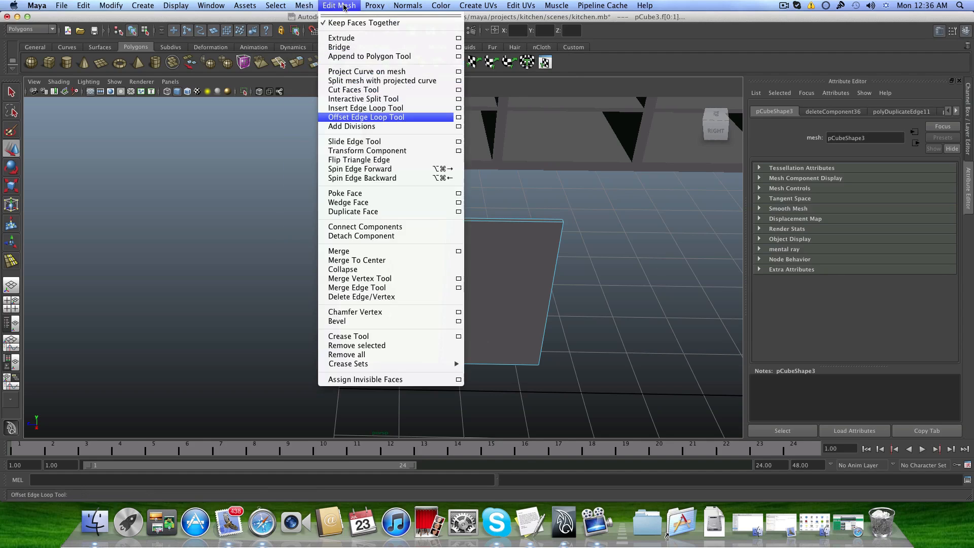
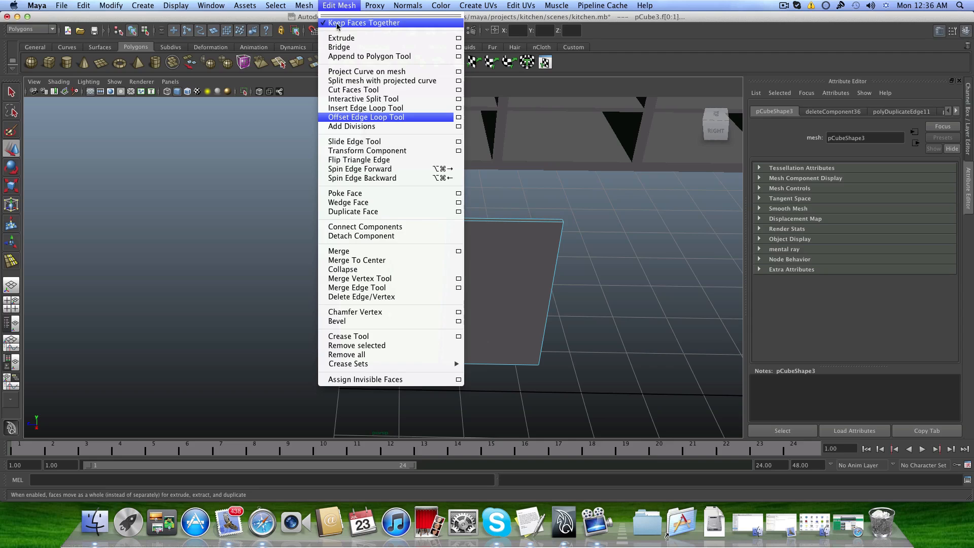
pyautogui.click(372, 23)
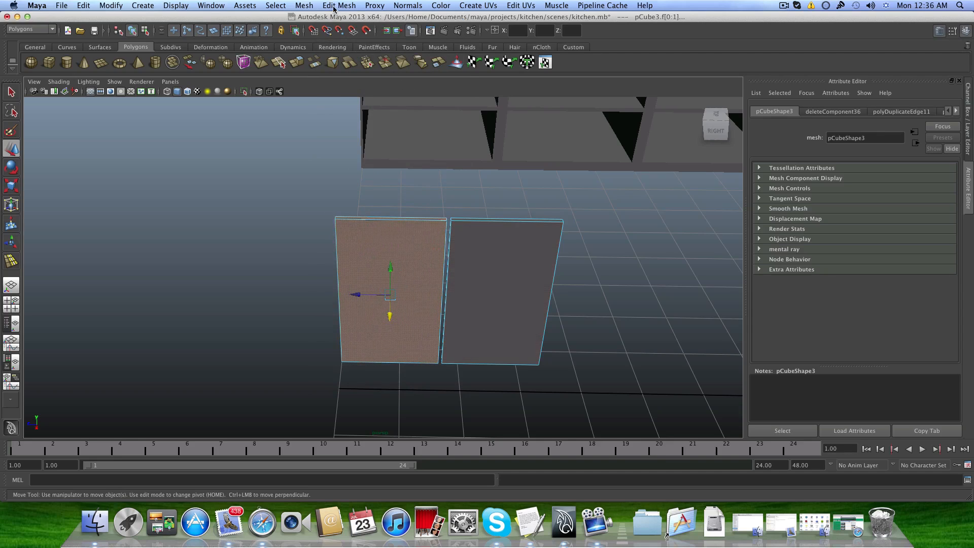
pyautogui.click(307, 5)
pyautogui.click(306, 6)
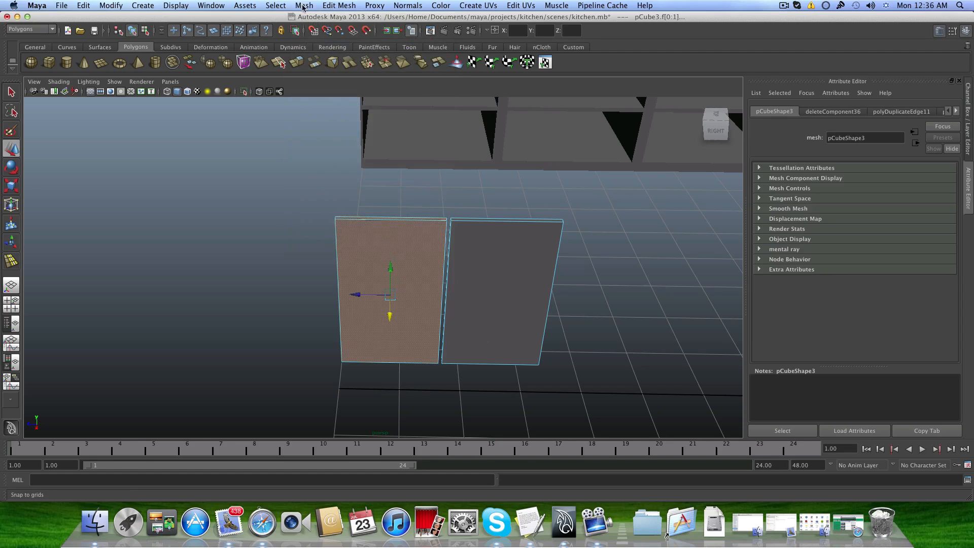
pyautogui.click(302, 5)
pyautogui.click(313, 41)
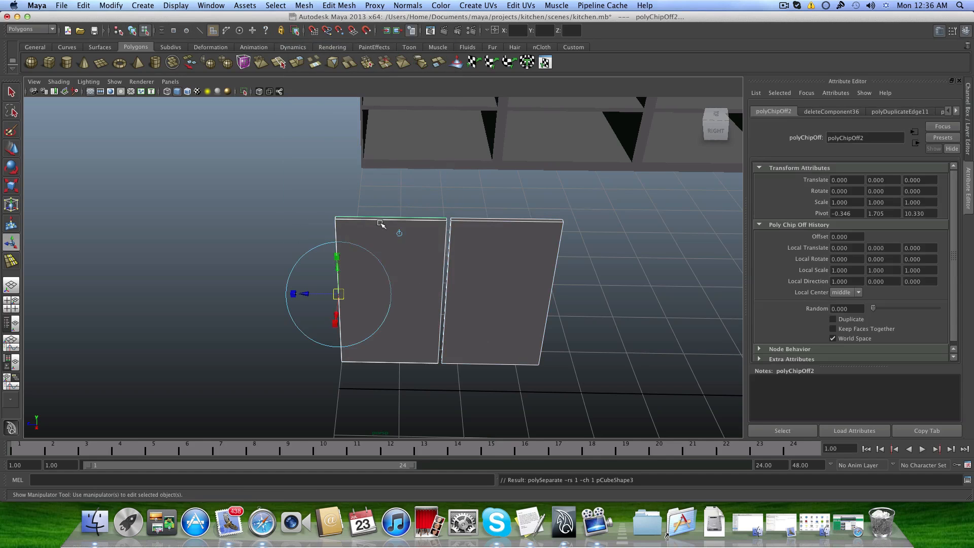
pyautogui.click(320, 211)
pyautogui.keyDown('alt'); pyautogui.moveTo(391, 265); pyautogui.dragTo(440, 242); pyautogui.keyUp('alt')
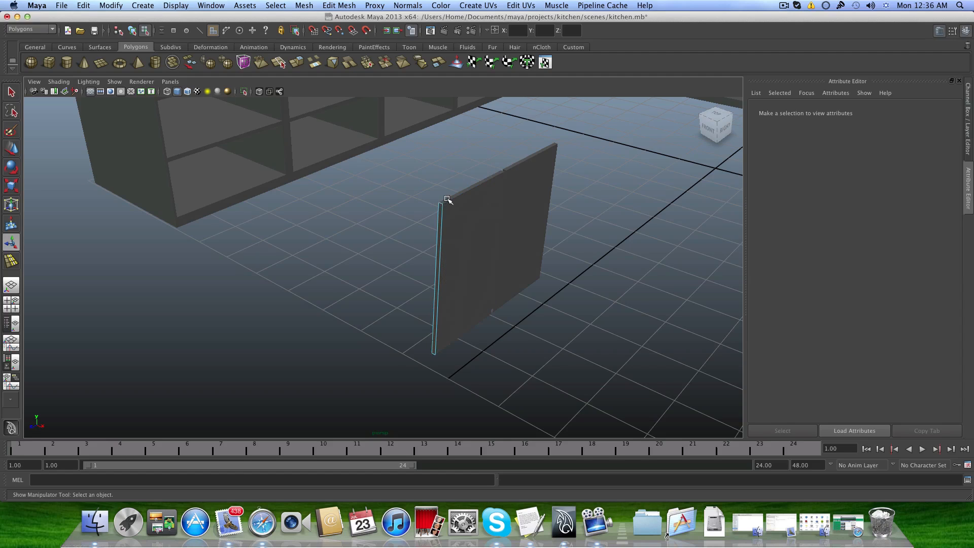
# Undo the last face extraction on the left door half.
pyautogui.keyDown('alt'); pyautogui.moveTo(450, 235); pyautogui.dragTo(374, 254); pyautogui.keyUp('alt')
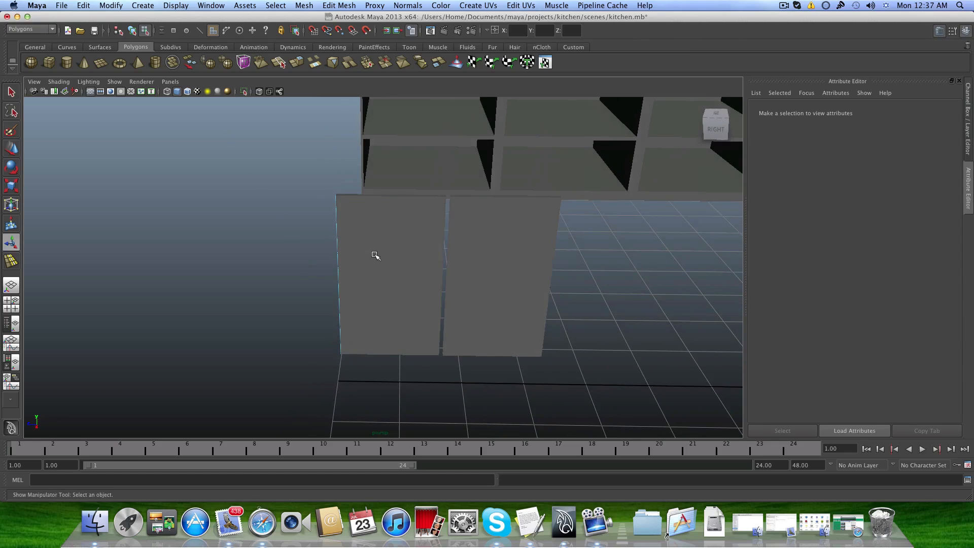
pyautogui.press('z')
pyautogui.click(376, 255)
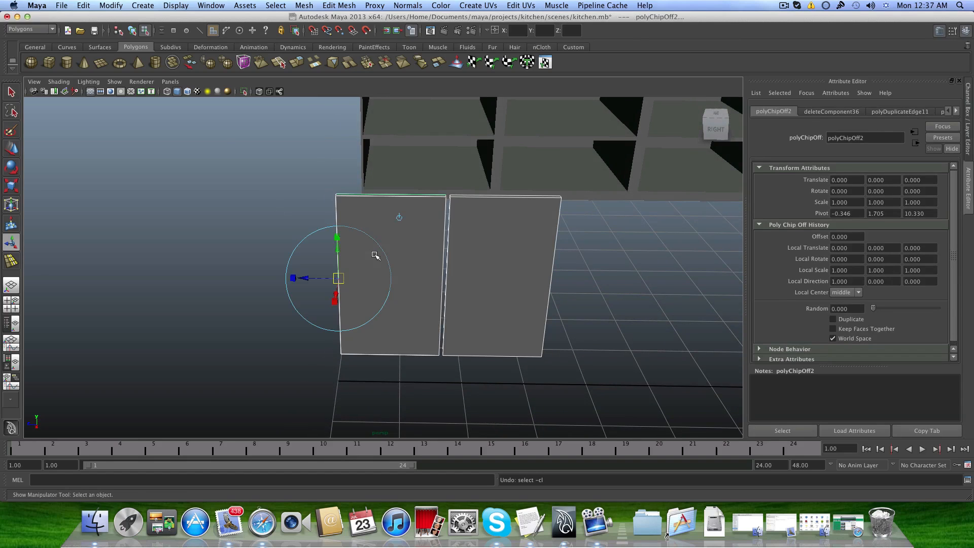
pyautogui.press('z')
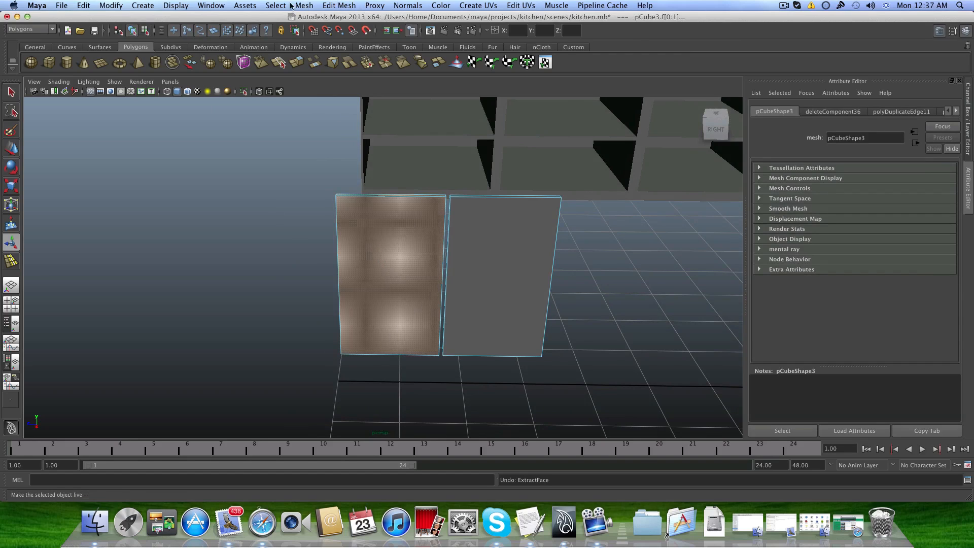
# Turn on Keep Faces Together and extract the left door half's faces as one separate piece.
pyautogui.click(350, 7)
pyautogui.click(349, 23)
pyautogui.keyDown('alt'); pyautogui.moveTo(396, 248); pyautogui.dragTo(395, 259); pyautogui.keyUp('alt')
pyautogui.click(303, 5)
pyautogui.click(317, 41)
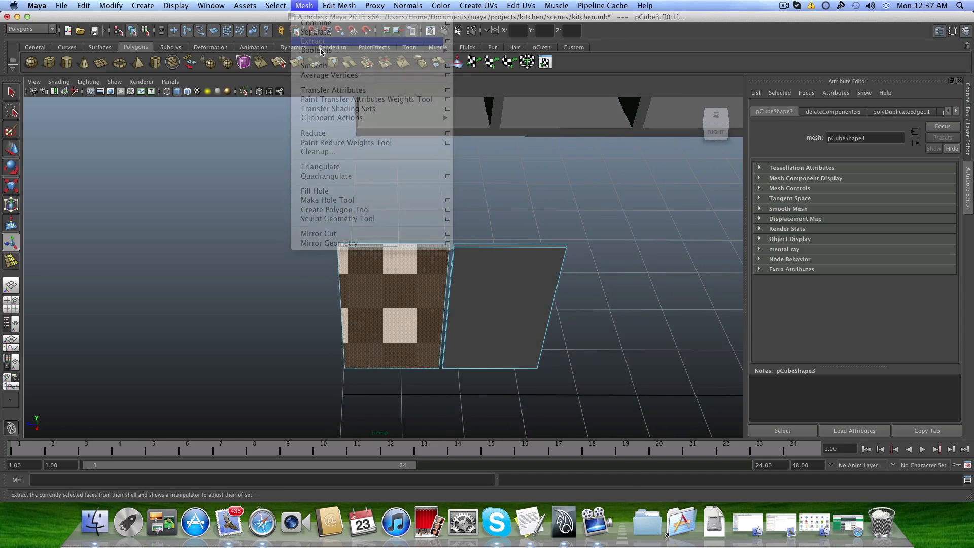
pyautogui.click(382, 224)
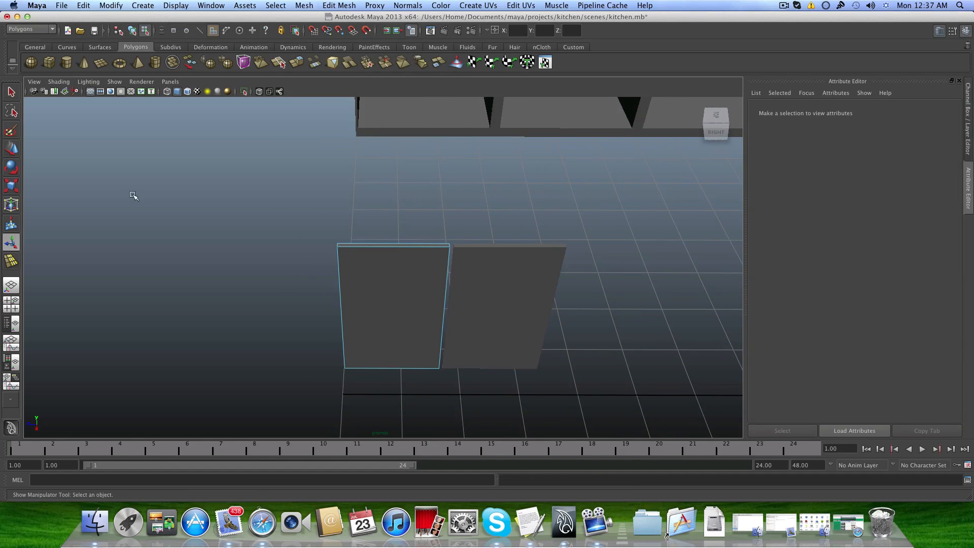
# Try moving the extracted left door away from the right door, then undo the move.
pyautogui.press('F8')
pyautogui.press('w')
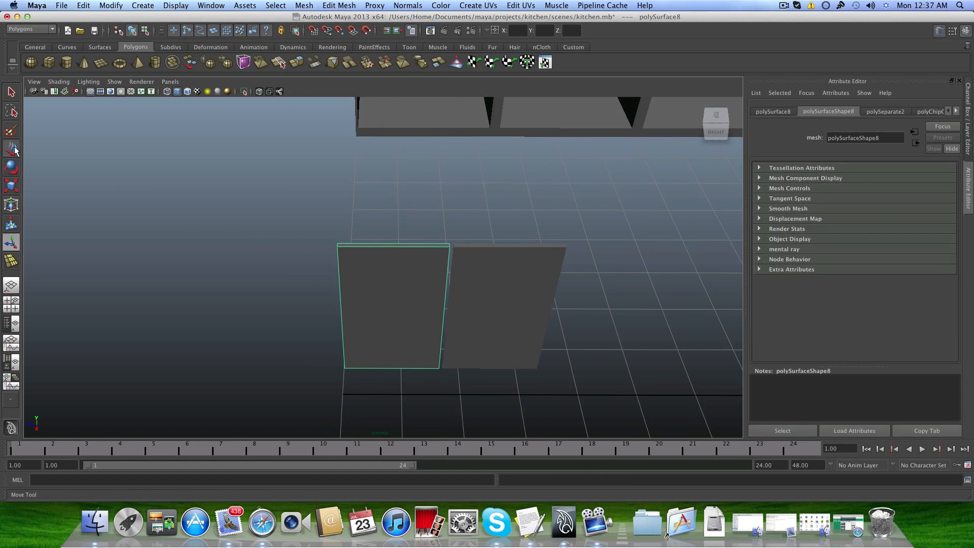
pyautogui.moveTo(419, 313); pyautogui.dragTo(305, 289)
pyautogui.press('z')
# Select a border edge on the left door's open side at the gap and close it with Fill Hole.
pyautogui.keyDown('alt'); pyautogui.moveTo(305, 289); pyautogui.dragTo(425, 350, button='right'); pyautogui.keyUp('alt')
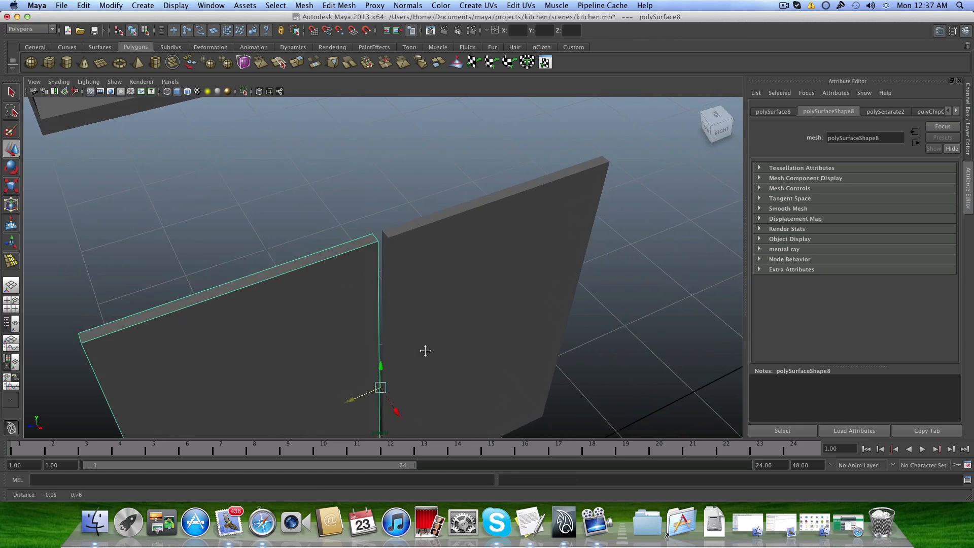
pyautogui.keyDown('alt'); pyautogui.moveTo(425, 350); pyautogui.dragTo(340, 280); pyautogui.keyUp('alt')
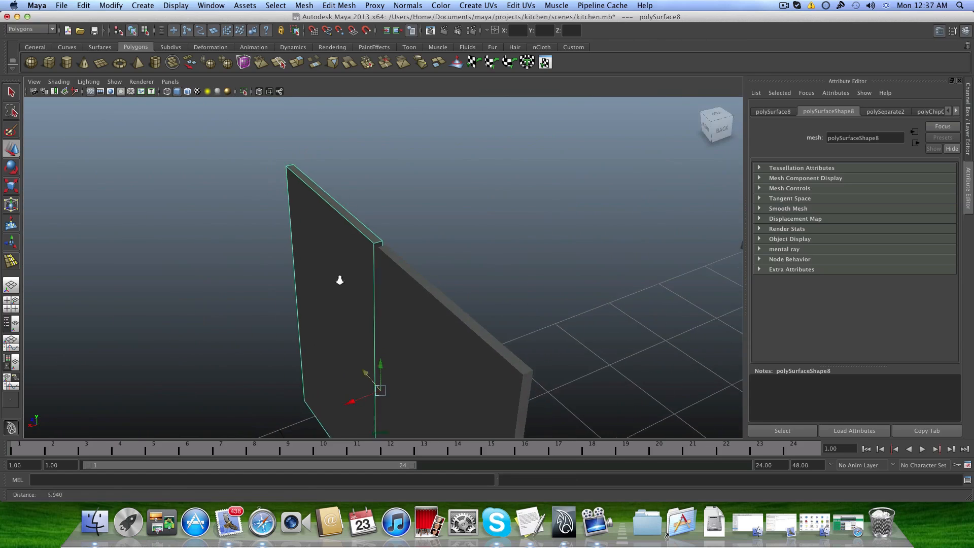
pyautogui.keyDown('alt'); pyautogui.moveTo(340, 280); pyautogui.dragTo(415, 284, button='right'); pyautogui.keyUp('alt')
pyautogui.keyDown('alt'); pyautogui.moveTo(415, 285); pyautogui.dragTo(426, 228); pyautogui.keyUp('alt')
pyautogui.moveTo(428, 220); pyautogui.dragTo(426, 203, button='right')
pyautogui.click(424, 219)
pyautogui.keyDown('alt'); pyautogui.moveTo(423, 219); pyautogui.dragTo(370, 242); pyautogui.keyUp('alt')
pyautogui.keyDown('alt'); pyautogui.moveTo(304, 222); pyautogui.dragTo(325, 284); pyautogui.keyUp('alt')
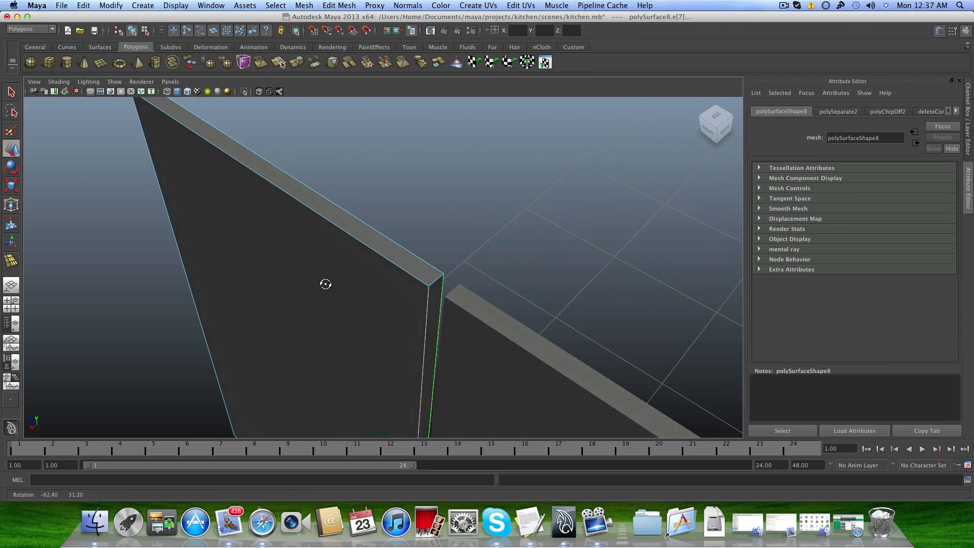
pyautogui.click(302, 6)
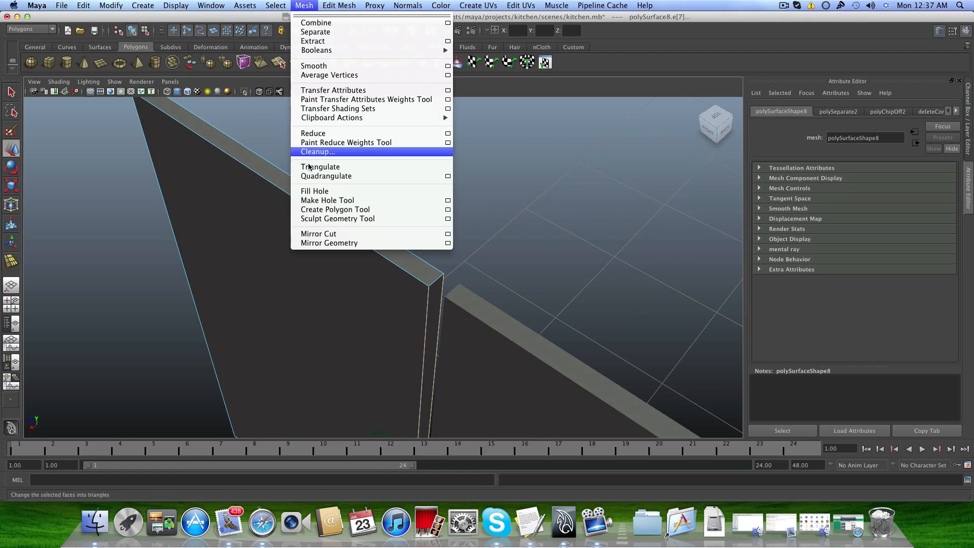
pyautogui.click(309, 193)
pyautogui.keyDown('alt'); pyautogui.moveTo(414, 267); pyautogui.dragTo(398, 157); pyautogui.keyUp('alt')
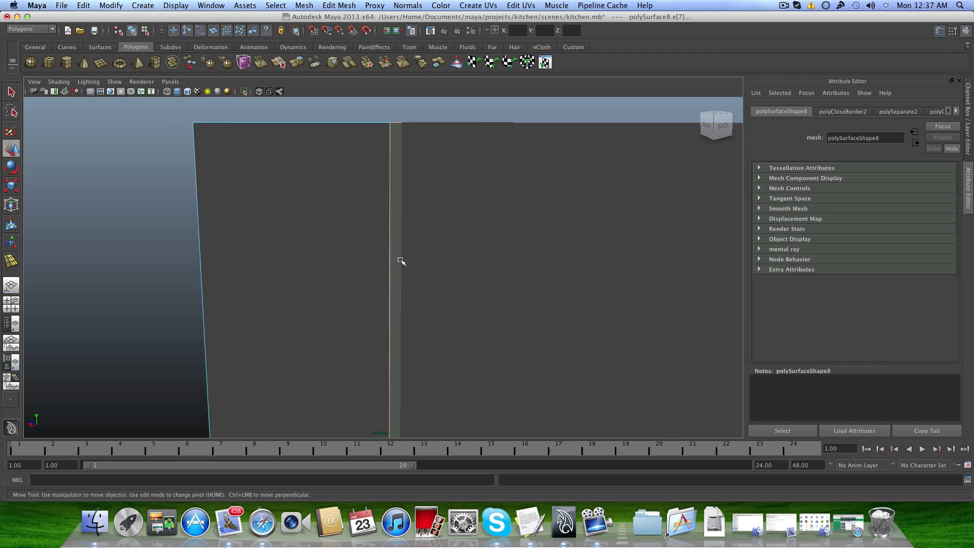
# Fill the open side of the right door at the gap from its border edges and return to object mode.
pyautogui.keyDown('alt'); pyautogui.moveTo(383, 277); pyautogui.dragTo(339, 250); pyautogui.keyUp('alt')
pyautogui.click(376, 206)
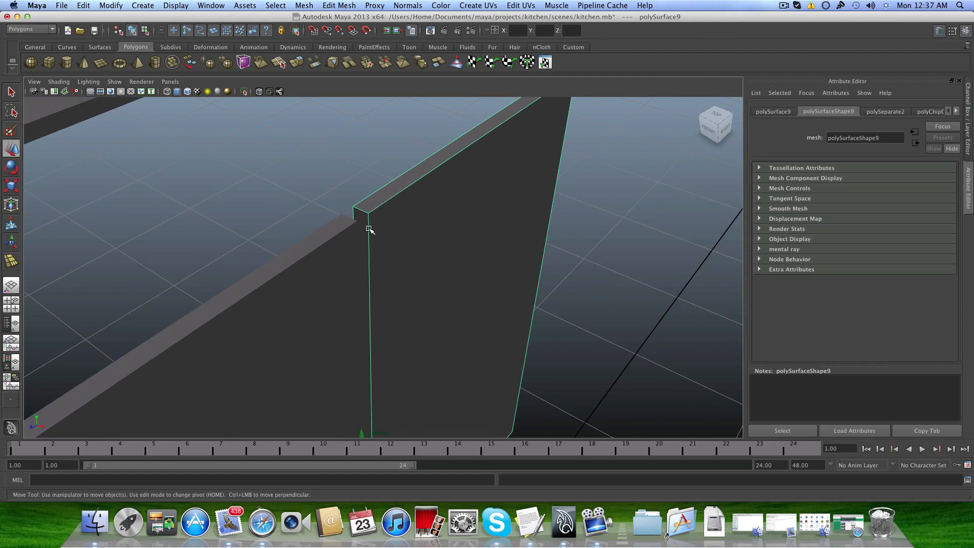
pyautogui.moveTo(369, 233); pyautogui.dragTo(365, 213, button='right')
pyautogui.click(363, 217)
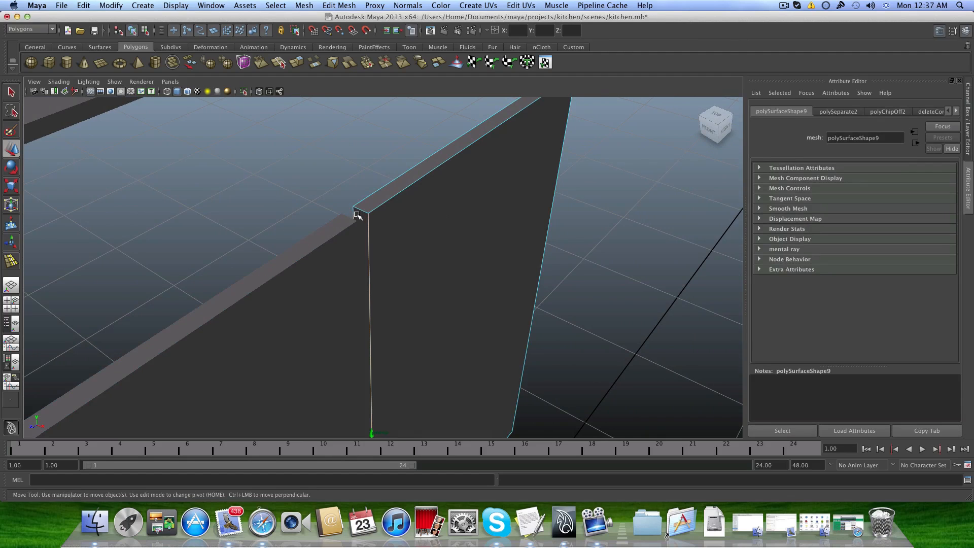
pyautogui.click(304, 5)
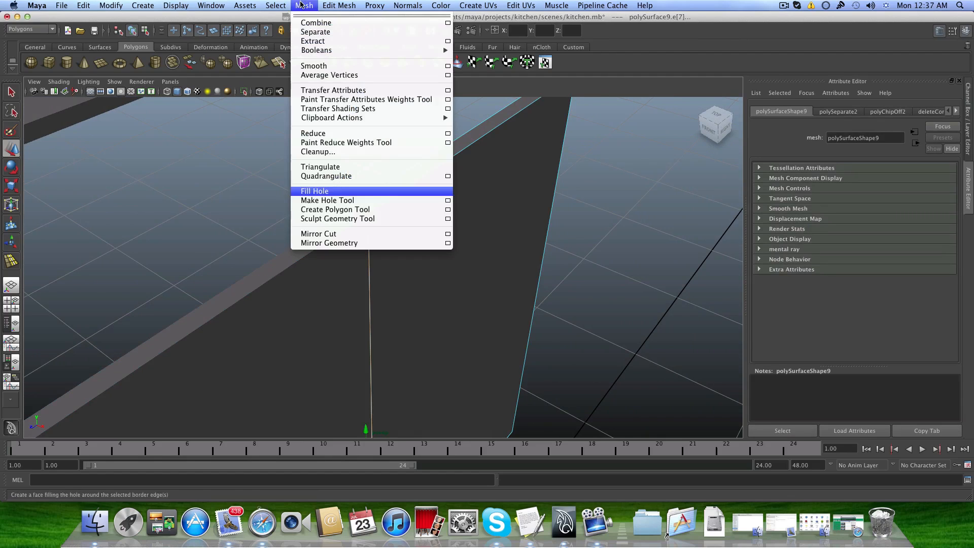
pyautogui.click(323, 191)
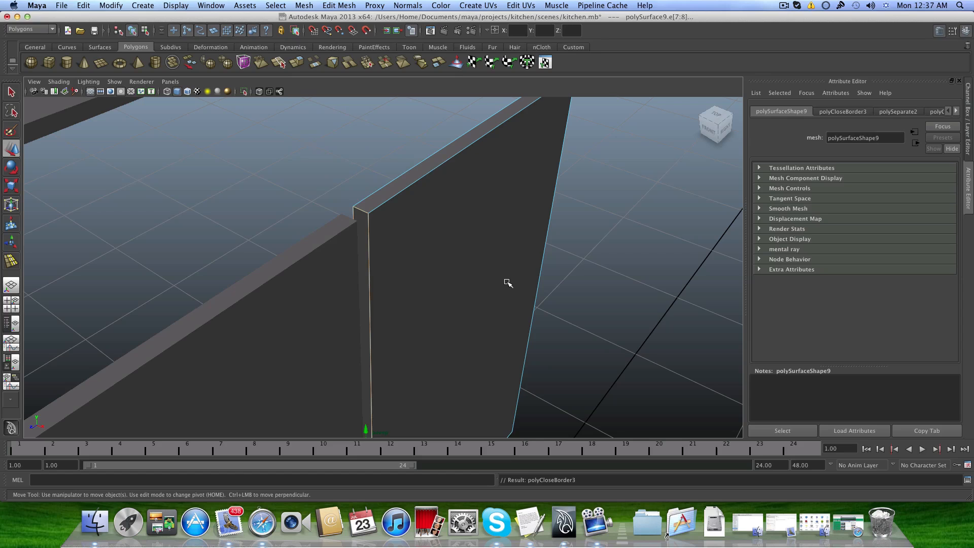
pyautogui.press('F8')
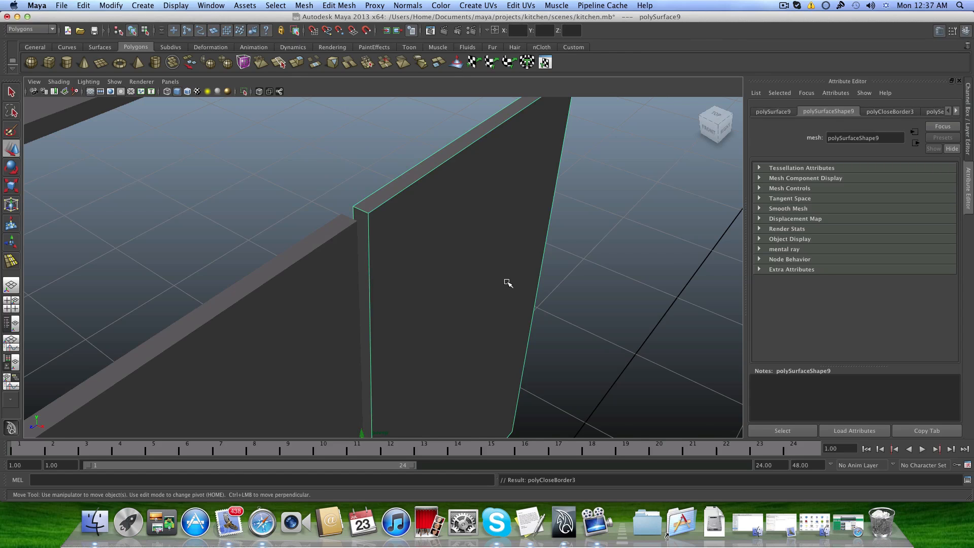
# Select both doors and move them back along X onto the front of the cabinet's end compartment.
pyautogui.press('f')
pyautogui.scroll(-4, 504, 315)
pyautogui.keyDown('alt'); pyautogui.moveTo(504, 316); pyautogui.dragTo(404, 286); pyautogui.keyUp('alt')
pyautogui.click(338, 284)
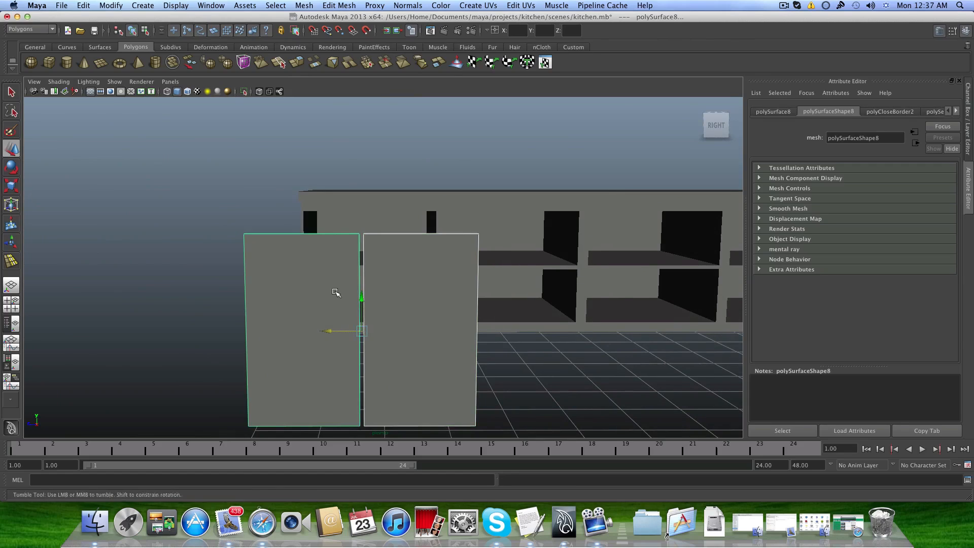
pyautogui.keyDown('alt'); pyautogui.moveTo(337, 289); pyautogui.dragTo(448, 300); pyautogui.keyUp('alt')
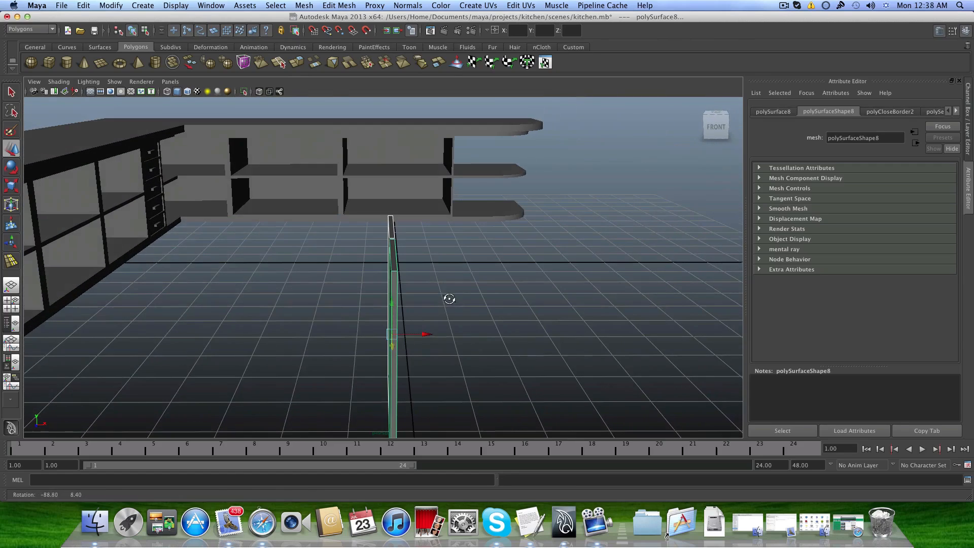
pyautogui.moveTo(428, 335); pyautogui.dragTo(99, 327)
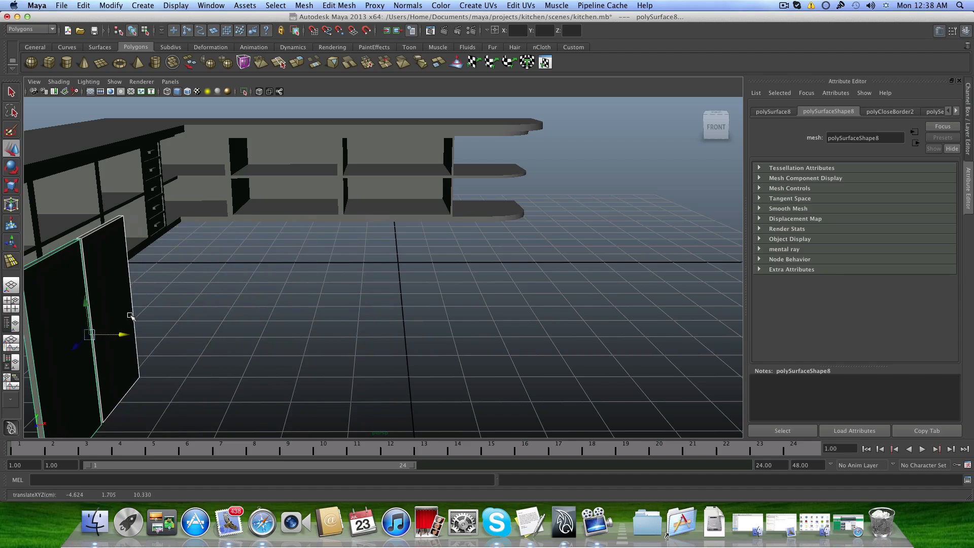
pyautogui.keyDown('alt'); pyautogui.moveTo(130, 316); pyautogui.dragTo(456, 261, button='middle'); pyautogui.keyUp('alt')
pyautogui.moveTo(439, 277); pyautogui.dragTo(122, 258)
pyautogui.keyDown('alt'); pyautogui.moveTo(272, 260); pyautogui.dragTo(154, 297, button='middle'); pyautogui.keyUp('alt')
pyautogui.keyDown('alt'); pyautogui.moveTo(178, 293); pyautogui.dragTo(169, 226, button='right'); pyautogui.keyUp('alt')
pyautogui.keyDown('alt'); pyautogui.moveTo(168, 226); pyautogui.dragTo(357, 279, button='middle'); pyautogui.keyUp('alt')
pyautogui.keyDown('alt'); pyautogui.moveTo(357, 278); pyautogui.dragTo(337, 276); pyautogui.keyUp('alt')
pyautogui.keyDown('alt'); pyautogui.moveTo(337, 276); pyautogui.dragTo(336, 205, button='middle'); pyautogui.keyUp('alt')
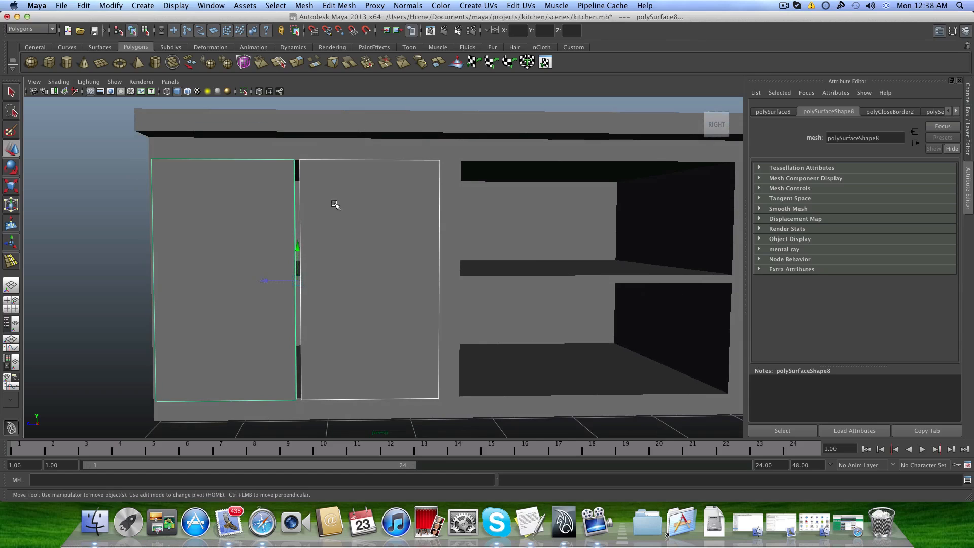
# Select the right door's vertices along its inner edge beside the gap.
pyautogui.rightClick(315, 178)
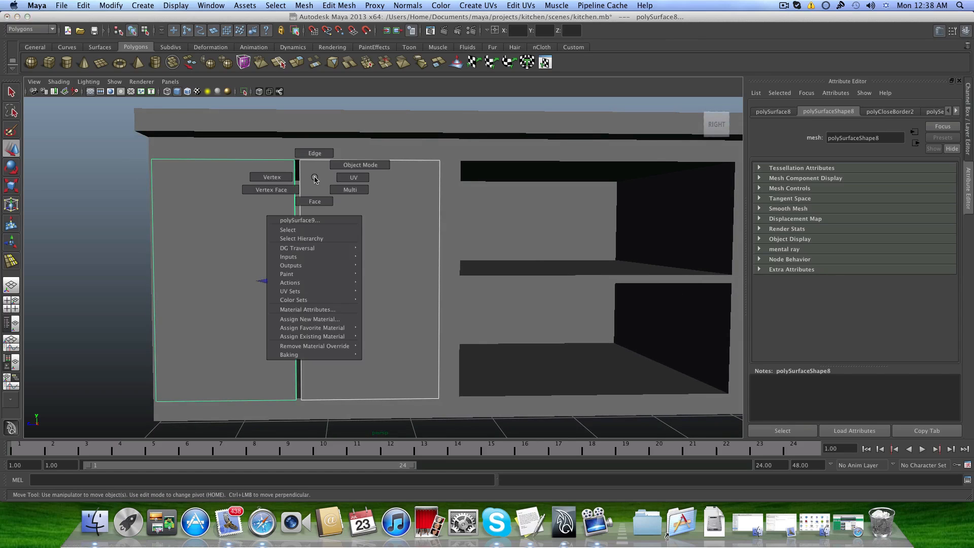
pyautogui.click(281, 179)
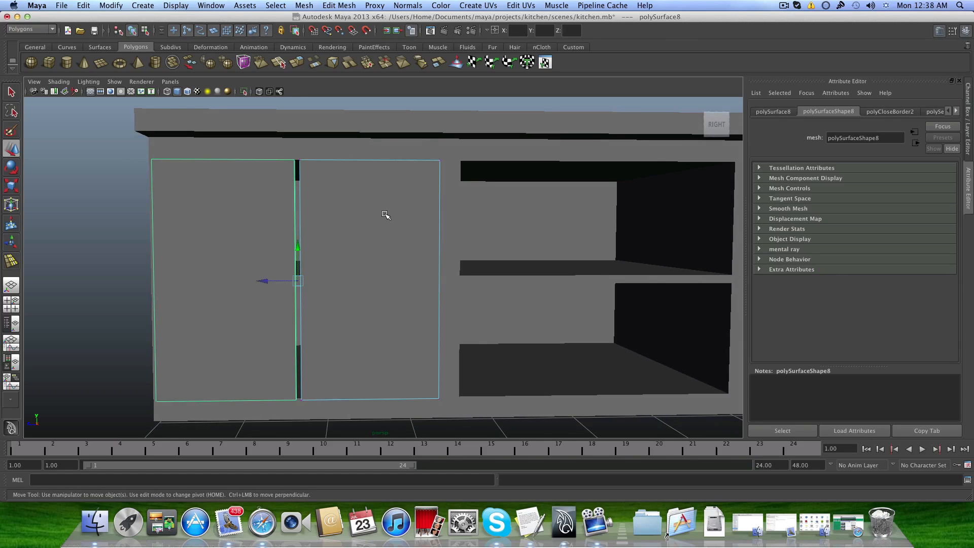
pyautogui.rightClick(386, 208)
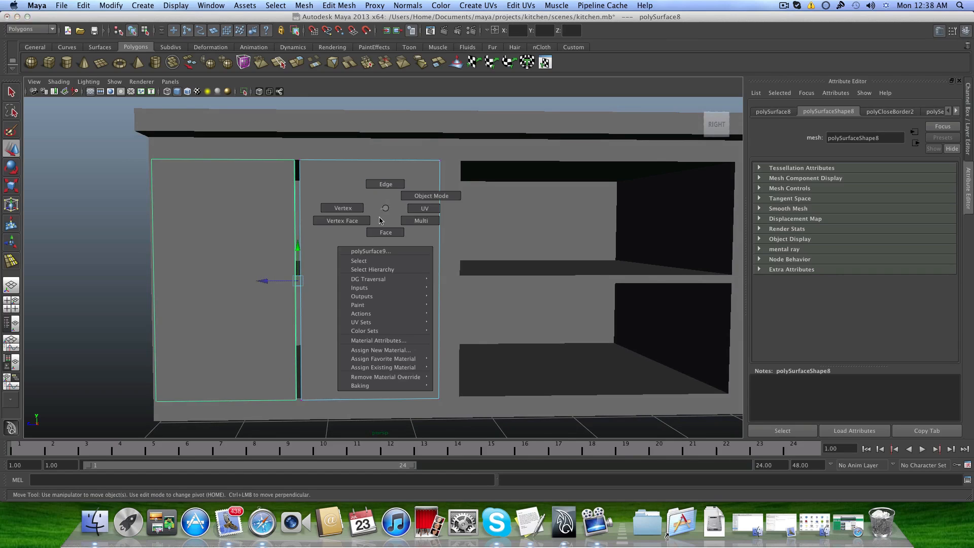
pyautogui.click(340, 208)
pyautogui.moveTo(319, 151); pyautogui.dragTo(298, 420)
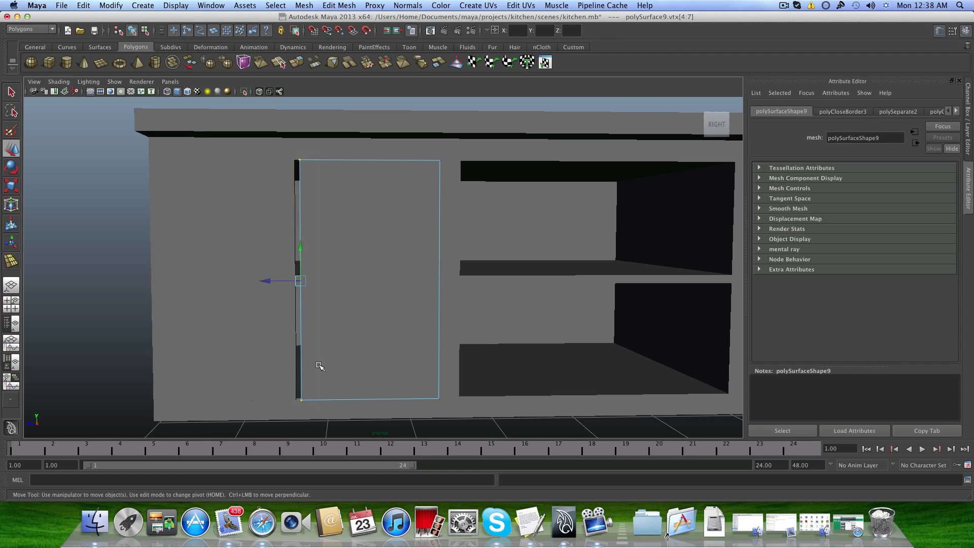
# Add the left door's inner edge vertices to the selection so both sides of the gap are selected.
pyautogui.keyDown('alt'); pyautogui.moveTo(320, 365); pyautogui.dragTo(324, 153, button='middle'); pyautogui.keyUp('alt')
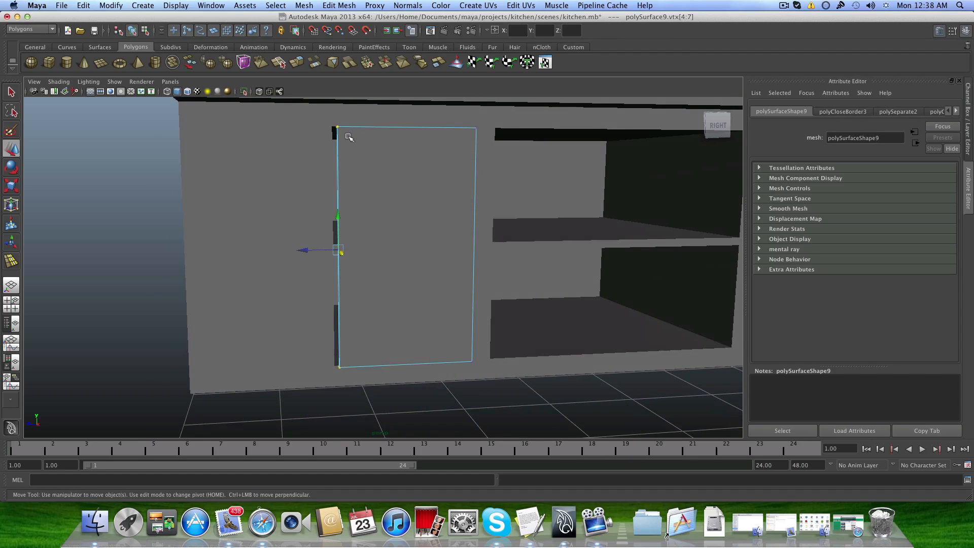
pyautogui.keyDown('alt'); pyautogui.moveTo(339, 249); pyautogui.dragTo(321, 242); pyautogui.keyUp('alt')
pyautogui.rightClick(340, 201)
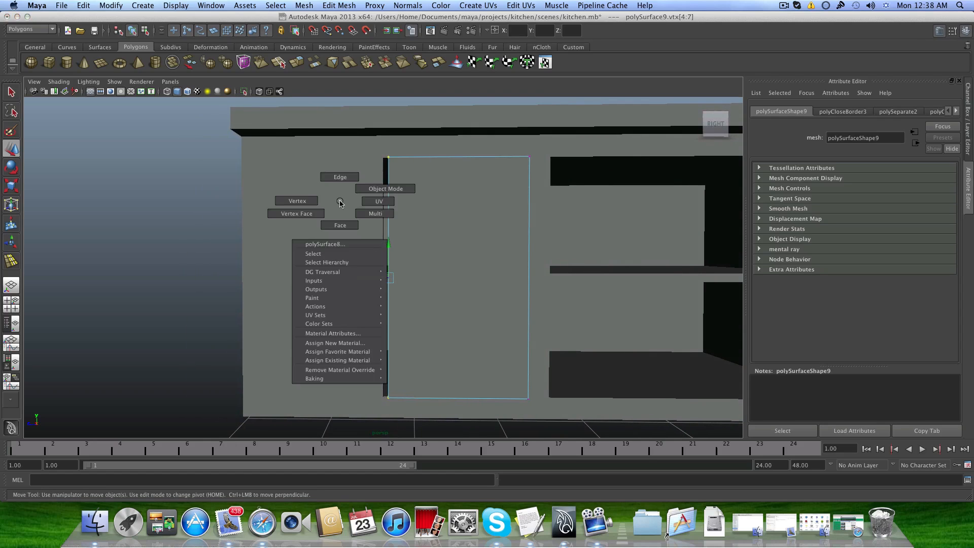
pyautogui.click(308, 202)
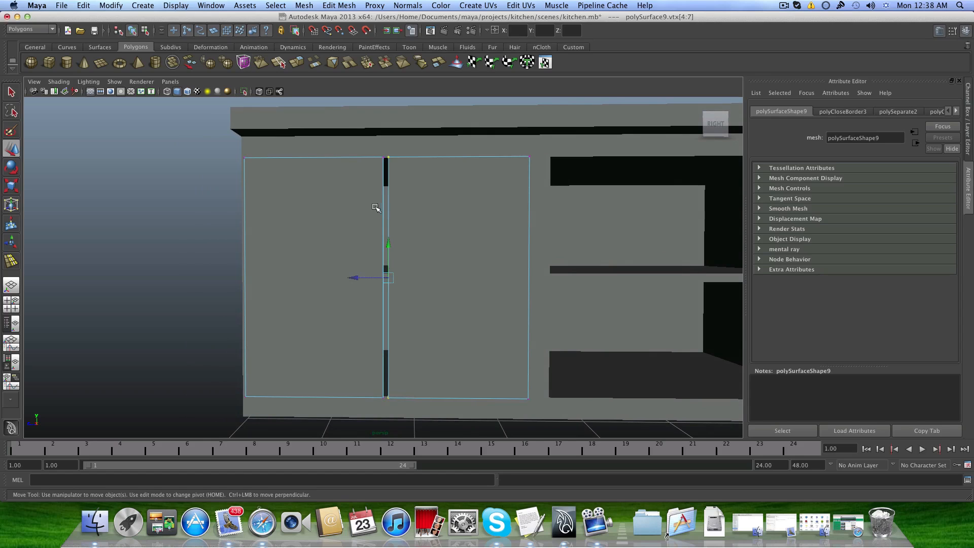
pyautogui.keyDown('alt'); pyautogui.moveTo(376, 238); pyautogui.dragTo(370, 299, button='middle'); pyautogui.keyUp('alt')
pyautogui.keyDown('alt'); pyautogui.moveTo(361, 272); pyautogui.dragTo(374, 268); pyautogui.keyUp('alt')
pyautogui.keyDown('alt'); pyautogui.moveTo(374, 267); pyautogui.dragTo(381, 213, button='middle'); pyautogui.keyUp('alt')
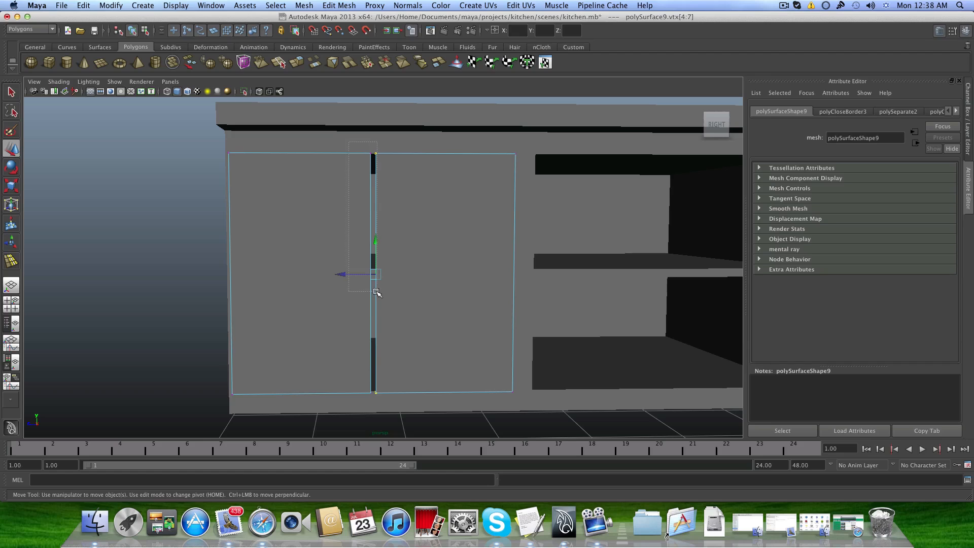
pyautogui.moveTo(366, 401); pyautogui.dragTo(372, 405)
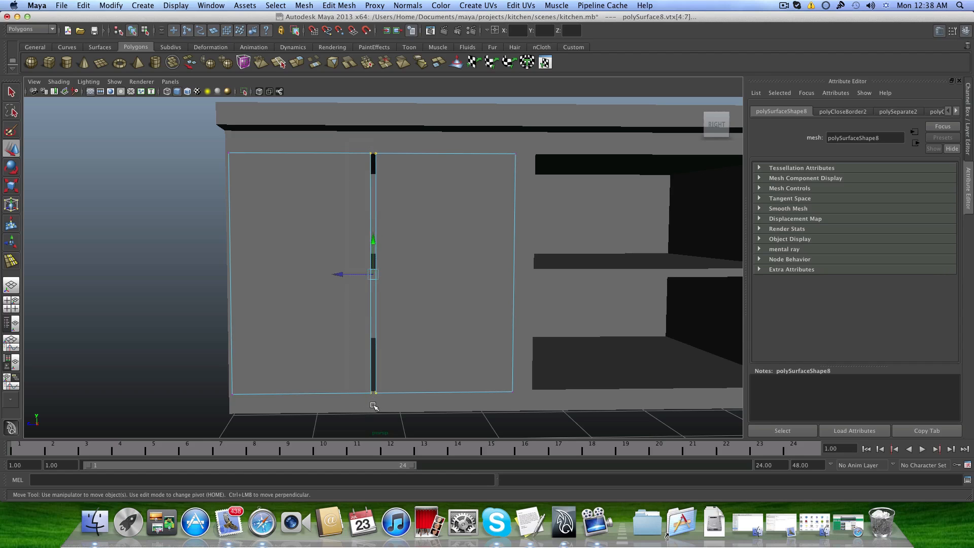
# Scale the selected inner vertices closer together along Z to narrow the gap between the two doors.
pyautogui.keyDown('alt'); pyautogui.moveTo(361, 280); pyautogui.dragTo(435, 391); pyautogui.keyUp('alt')
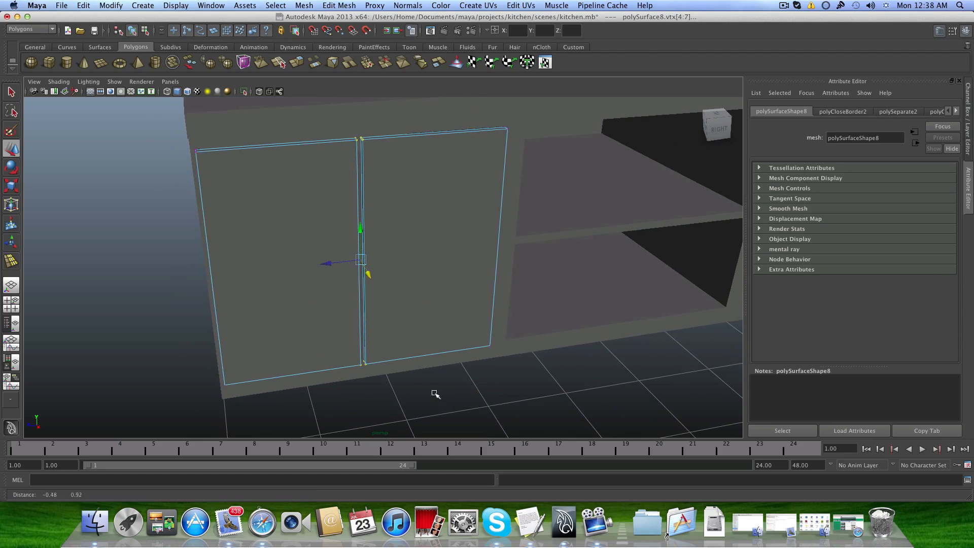
pyautogui.keyDown('alt'); pyautogui.moveTo(430, 207); pyautogui.dragTo(463, 265, button='middle'); pyautogui.keyUp('alt')
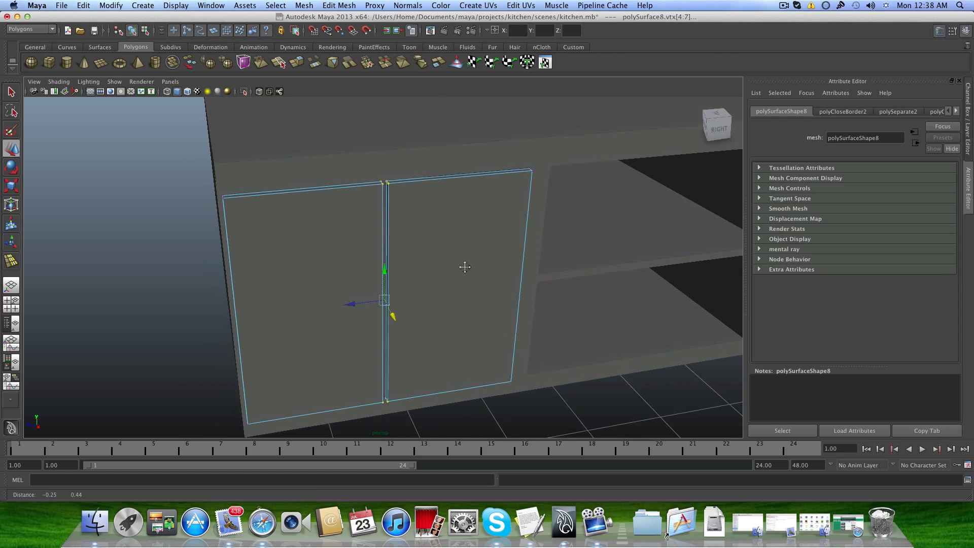
pyautogui.keyDown('alt'); pyautogui.moveTo(463, 265); pyautogui.dragTo(448, 269); pyautogui.keyUp('alt')
pyautogui.keyDown('alt'); pyautogui.moveTo(448, 269); pyautogui.dragTo(390, 256, button='middle'); pyautogui.keyUp('alt')
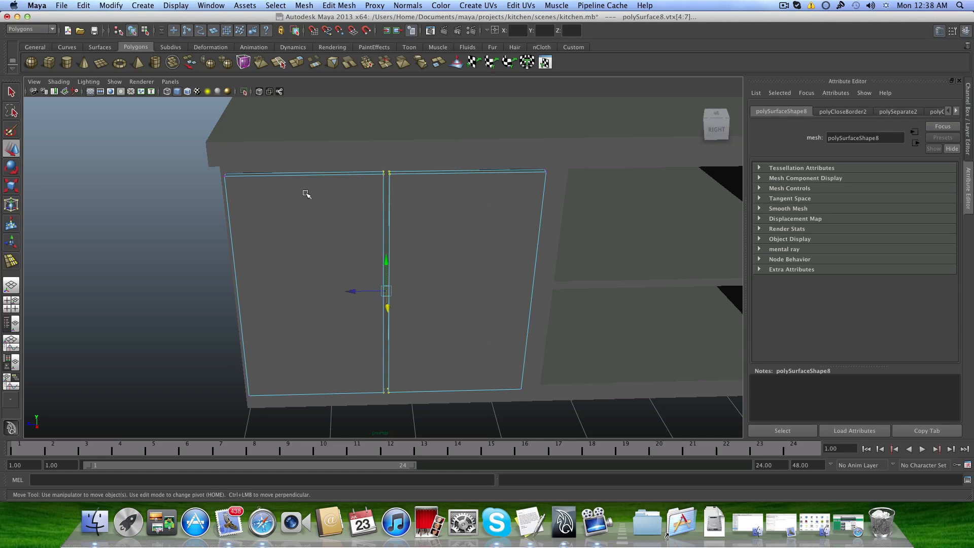
pyautogui.click(10, 186)
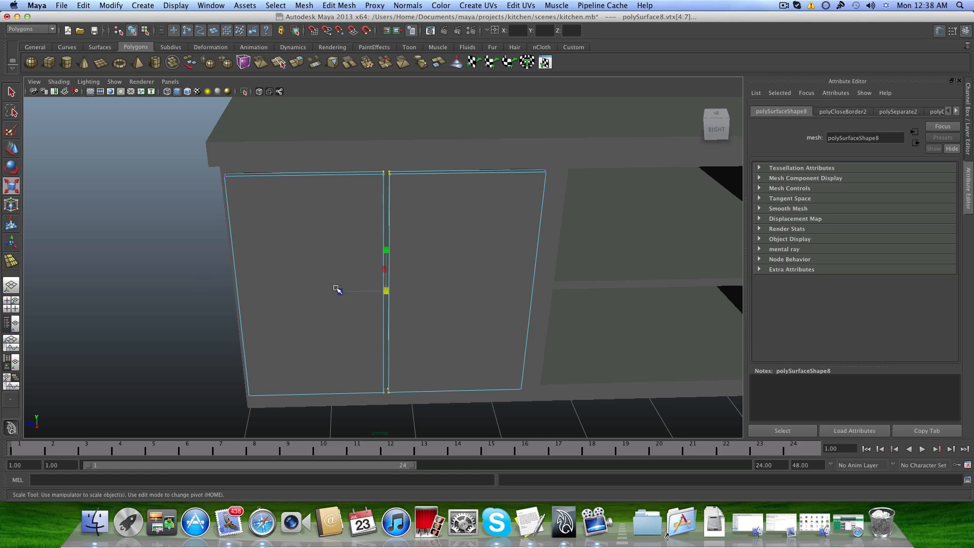
pyautogui.moveTo(341, 291); pyautogui.dragTo(360, 293)
pyautogui.keyDown('alt'); pyautogui.moveTo(361, 349); pyautogui.dragTo(364, 333); pyautogui.keyUp('alt')
pyautogui.keyDown('alt'); pyautogui.moveTo(364, 333); pyautogui.dragTo(350, 286, button='middle'); pyautogui.keyUp('alt')
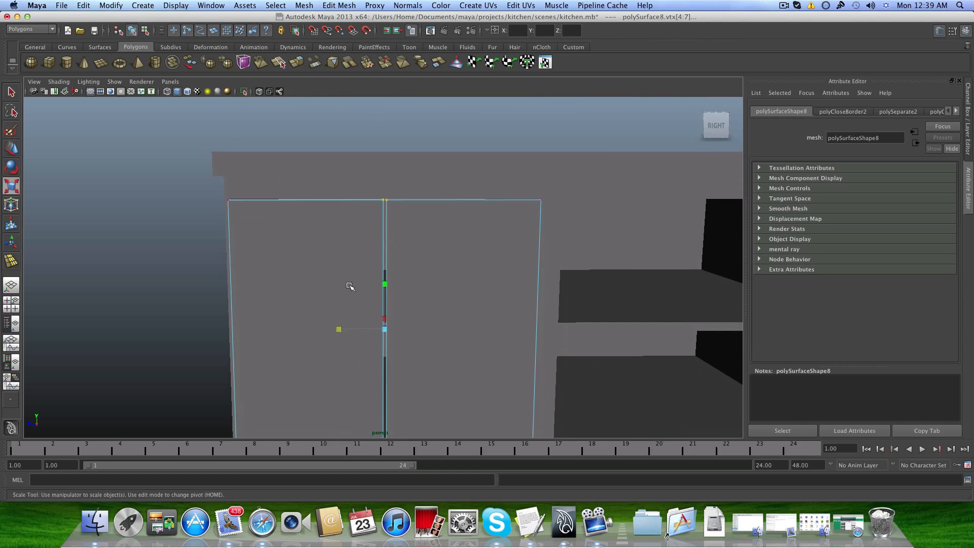
pyautogui.moveTo(339, 329); pyautogui.dragTo(354, 330)
pyautogui.keyDown('alt'); pyautogui.moveTo(425, 322); pyautogui.dragTo(335, 301, button='right'); pyautogui.keyUp('alt')
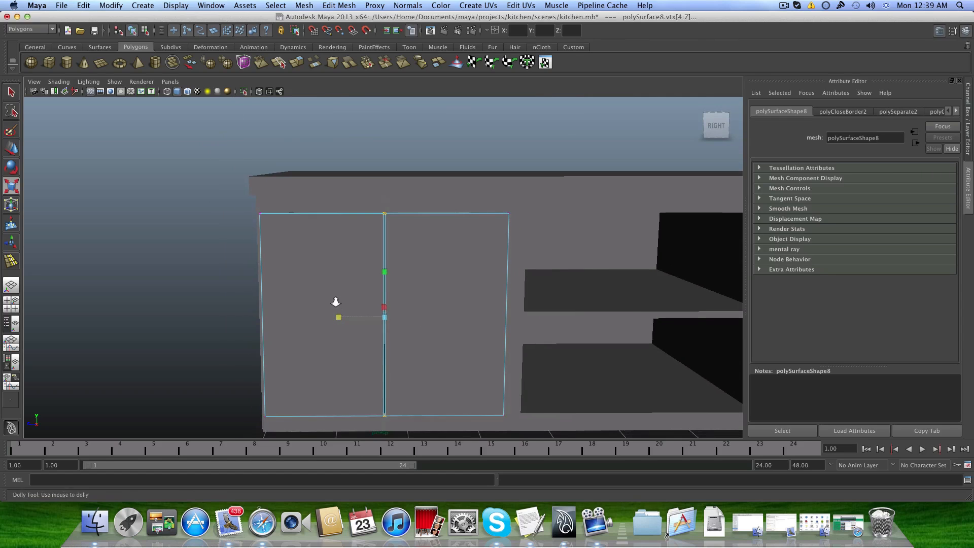
# Return to object mode and select both doors on the cabinet's end compartment.
pyautogui.keyDown('alt'); pyautogui.moveTo(335, 301); pyautogui.dragTo(398, 307); pyautogui.keyUp('alt')
pyautogui.keyDown('alt'); pyautogui.moveTo(280, 305); pyautogui.dragTo(380, 329); pyautogui.keyUp('alt')
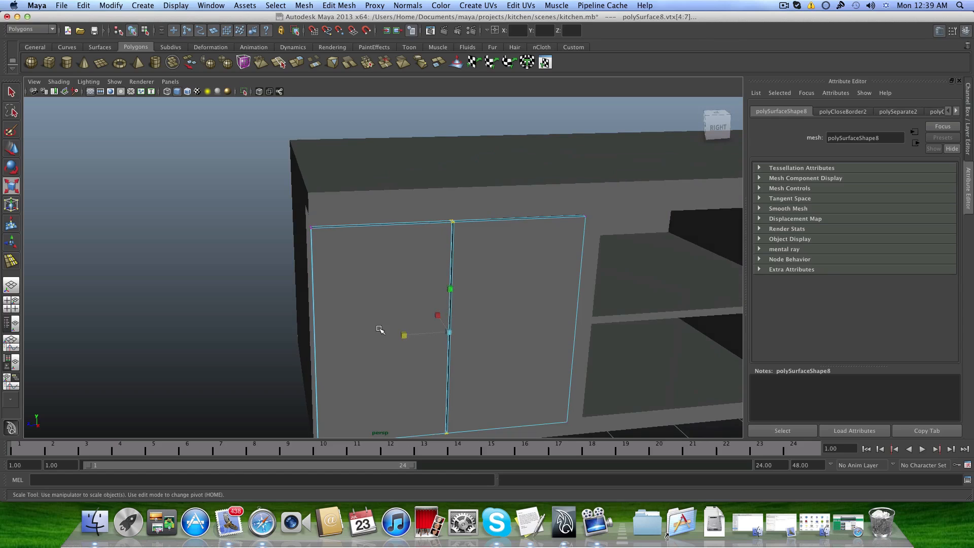
pyautogui.press('F8')
pyautogui.press('F8')
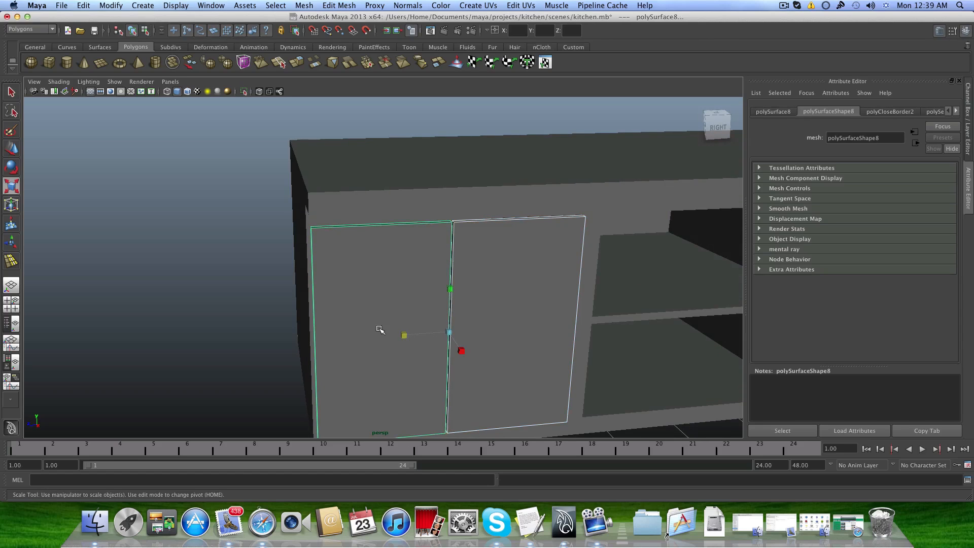
pyautogui.click(204, 312)
pyautogui.click(455, 346)
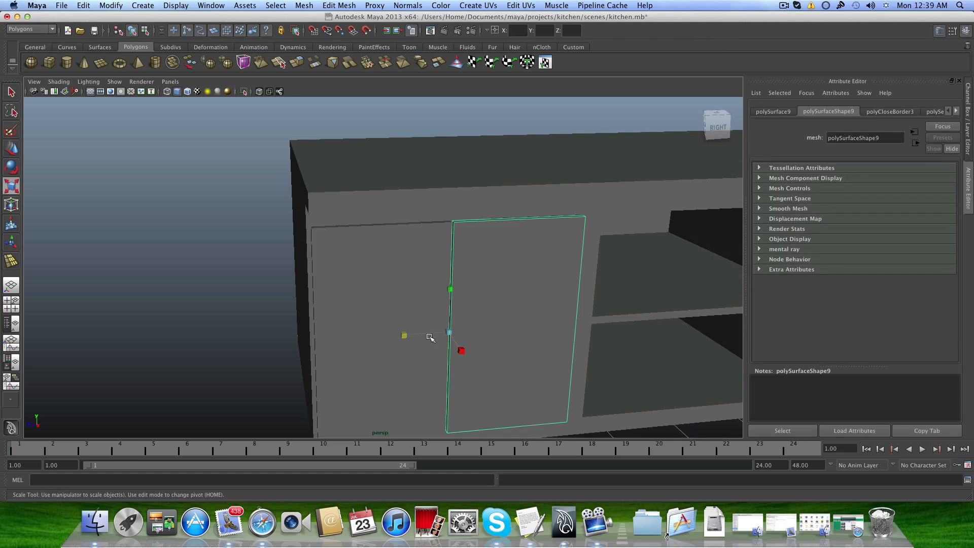
pyautogui.keyDown('shift'); pyautogui.click(404, 295); pyautogui.keyUp('shift')
# Duplicate the pair of doors and move the copy along Z to cover the second open compartment.
pyautogui.keyDown('alt'); pyautogui.moveTo(531, 321); pyautogui.dragTo(475, 314, button='right'); pyautogui.keyUp('alt')
pyautogui.keyDown('alt'); pyautogui.moveTo(475, 314); pyautogui.dragTo(351, 367, button='middle'); pyautogui.keyUp('alt')
pyautogui.keyDown('alt'); pyautogui.moveTo(351, 366); pyautogui.dragTo(388, 368); pyautogui.keyUp('alt')
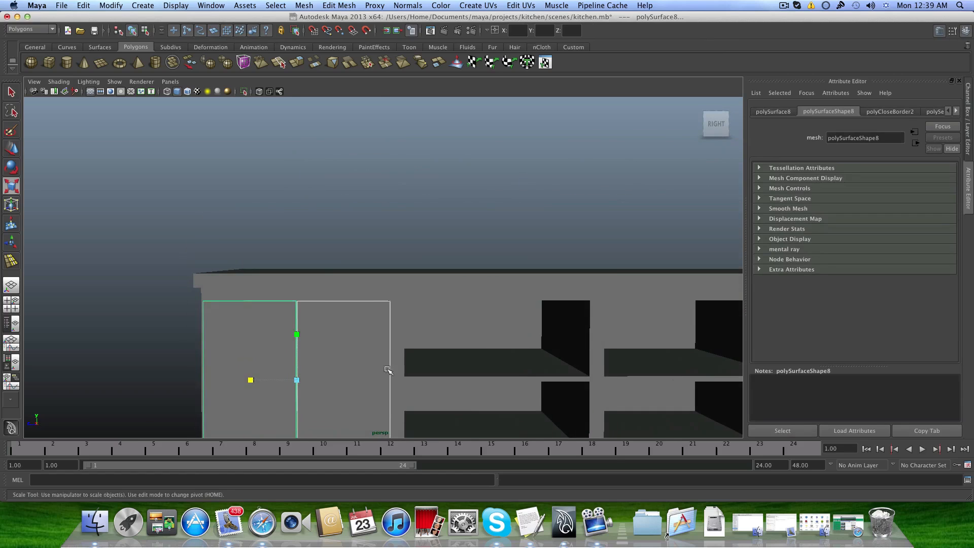
pyautogui.keyDown('alt'); pyautogui.moveTo(388, 368); pyautogui.dragTo(277, 283, button='middle'); pyautogui.keyUp('alt')
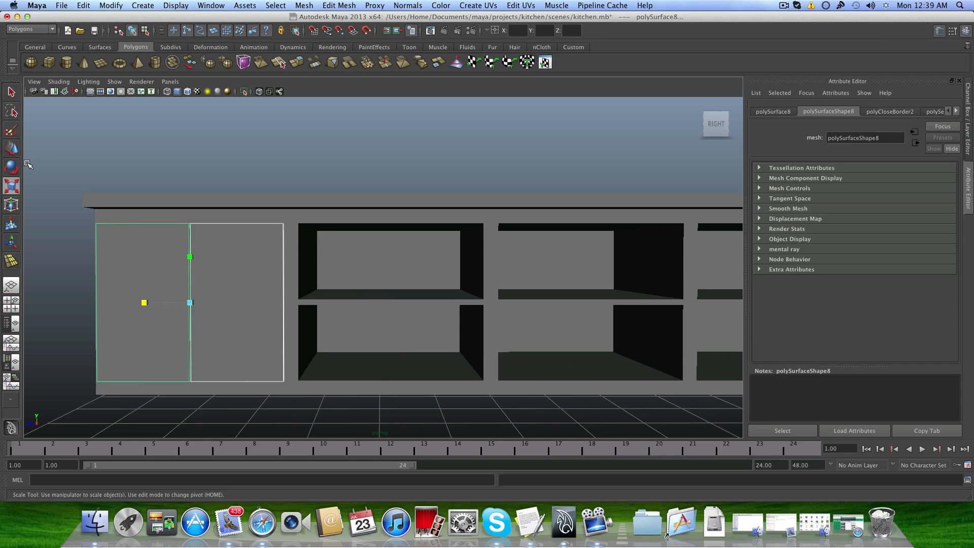
pyautogui.press('super+d')
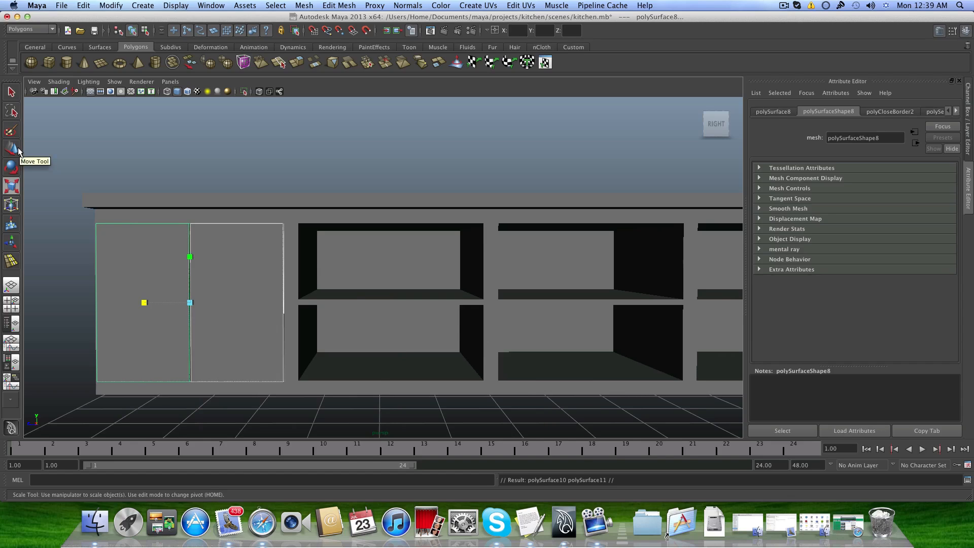
pyautogui.click(11, 149)
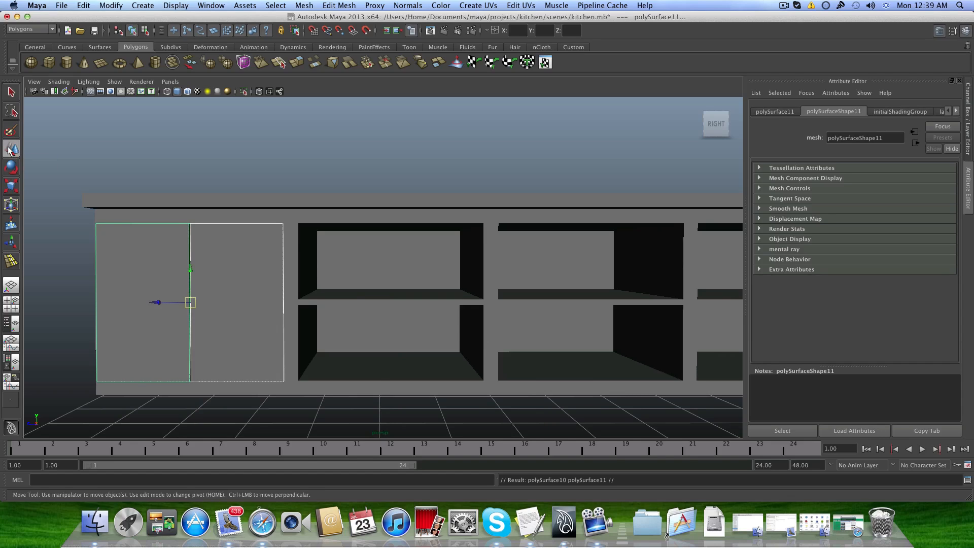
pyautogui.moveTo(159, 304); pyautogui.dragTo(360, 315)
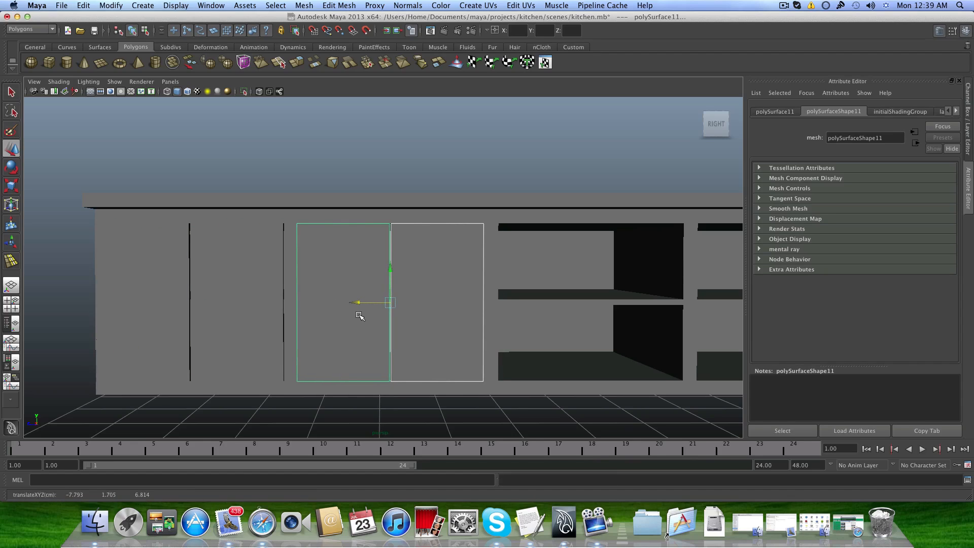
# Duplicate the door pair twice more along Z to cover the third compartment and the one beside the drawers.
pyautogui.hotkey('ctrl', 'd')
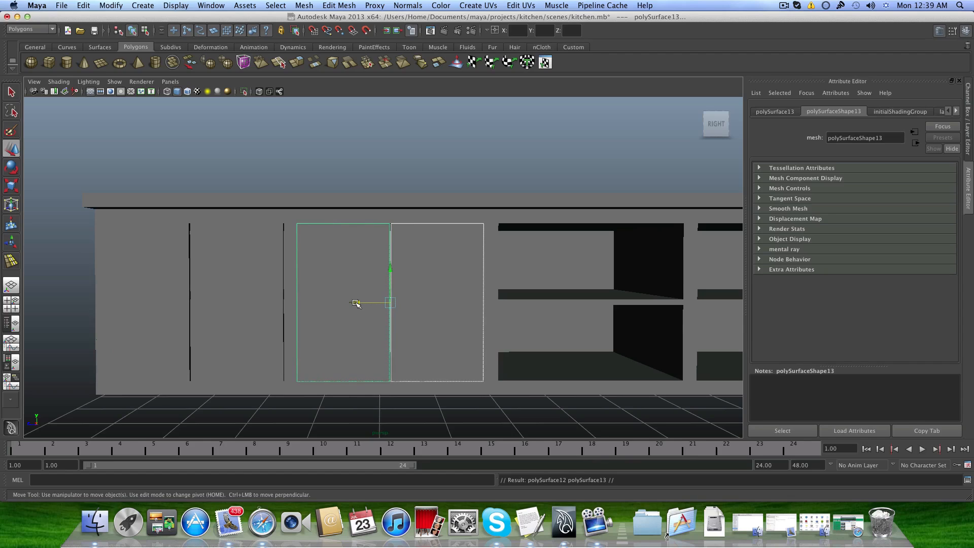
pyautogui.moveTo(360, 315); pyautogui.dragTo(558, 317)
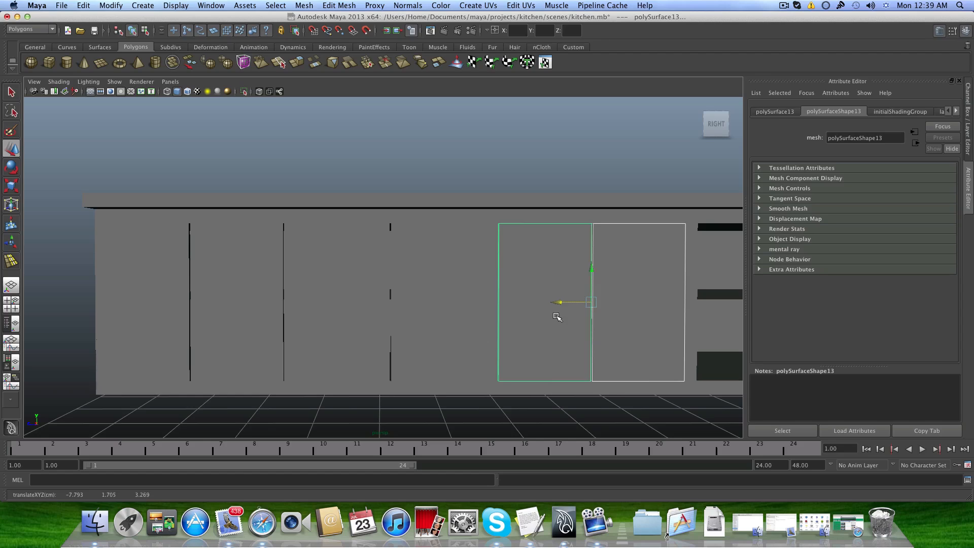
pyautogui.keyDown('alt'); pyautogui.moveTo(557, 316); pyautogui.dragTo(251, 316, button='middle'); pyautogui.keyUp('alt')
pyautogui.hotkey('ctrl', 'd')
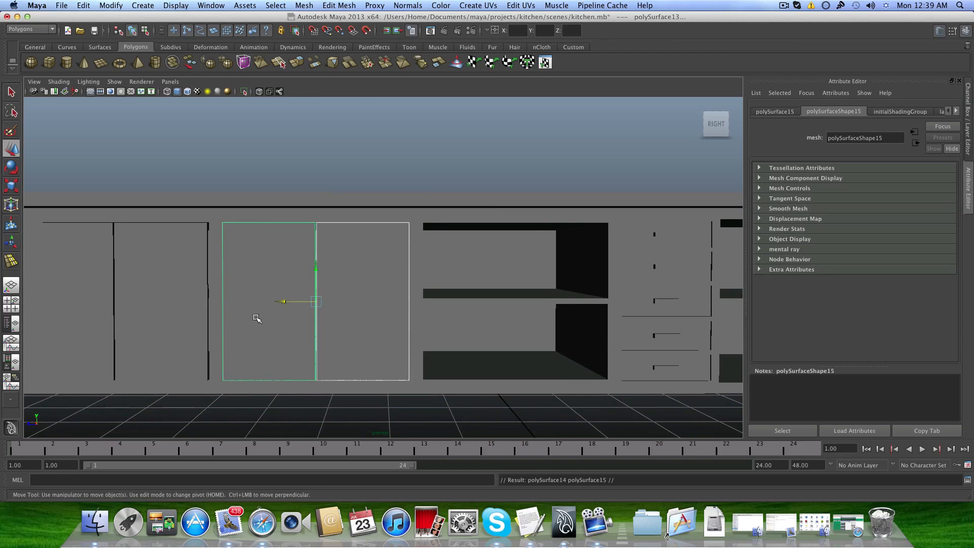
pyautogui.moveTo(280, 300); pyautogui.dragTo(330, 264)
pyautogui.keyDown('alt'); pyautogui.moveTo(314, 261); pyautogui.dragTo(524, 263); pyautogui.keyUp('alt')
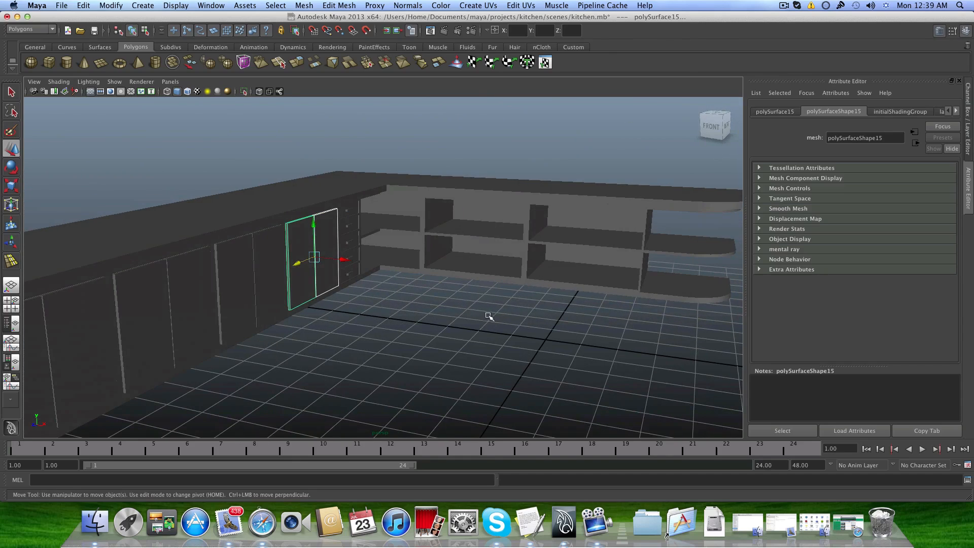
# Duplicate the door pair beside the drawers and move the copy out along X onto the open floor.
pyautogui.keyDown('alt'); pyautogui.moveTo(488, 316); pyautogui.dragTo(357, 374); pyautogui.keyUp('alt')
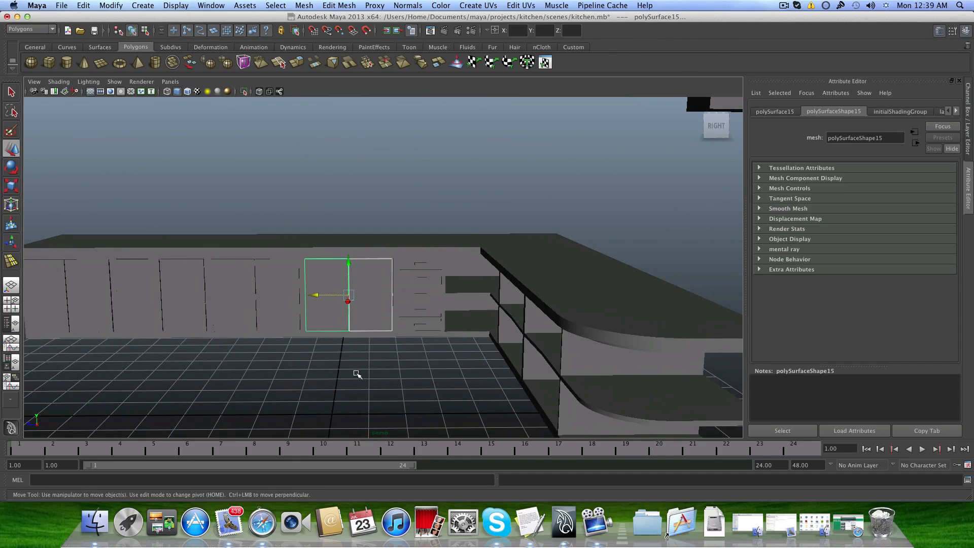
pyautogui.press('super+d')
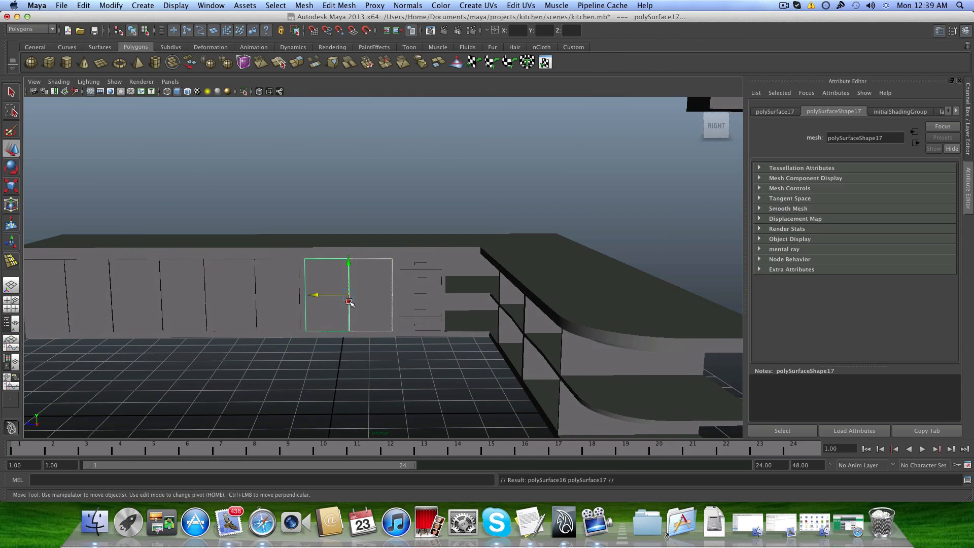
pyautogui.moveTo(348, 300); pyautogui.dragTo(380, 370)
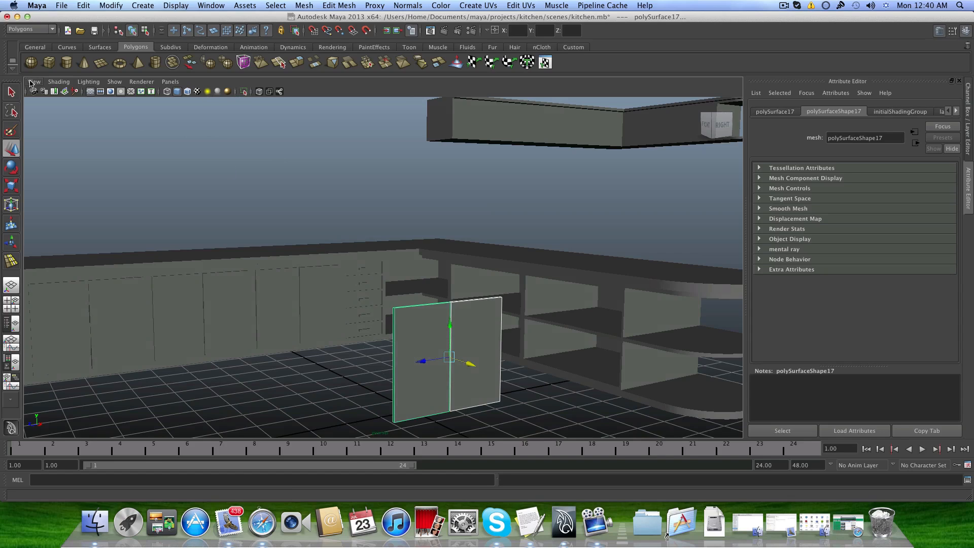
# Group the two free-standing doors and center the group's pivot.
pyautogui.keyDown('alt'); pyautogui.moveTo(484, 344); pyautogui.dragTo(366, 343); pyautogui.keyUp('alt')
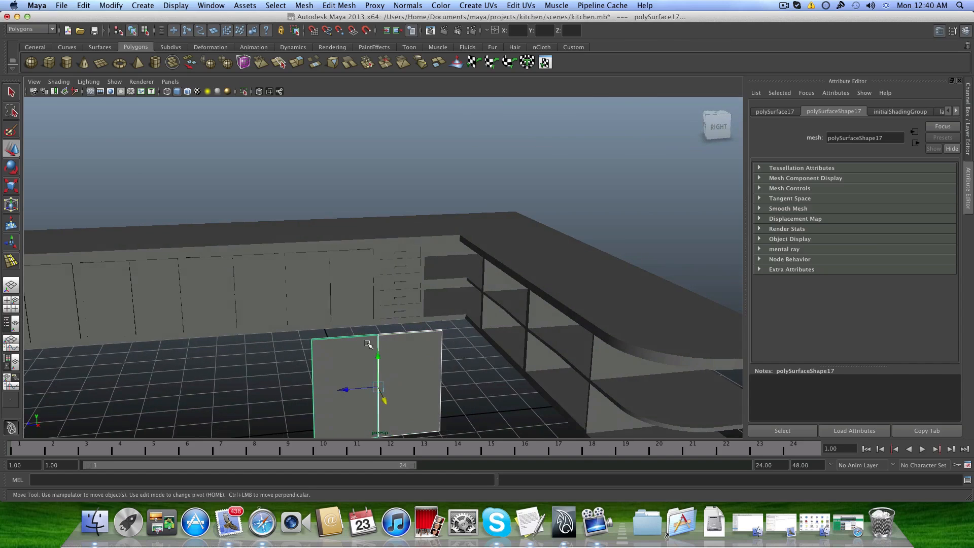
pyautogui.keyDown('alt'); pyautogui.moveTo(388, 370); pyautogui.dragTo(387, 325, button='middle'); pyautogui.keyUp('alt')
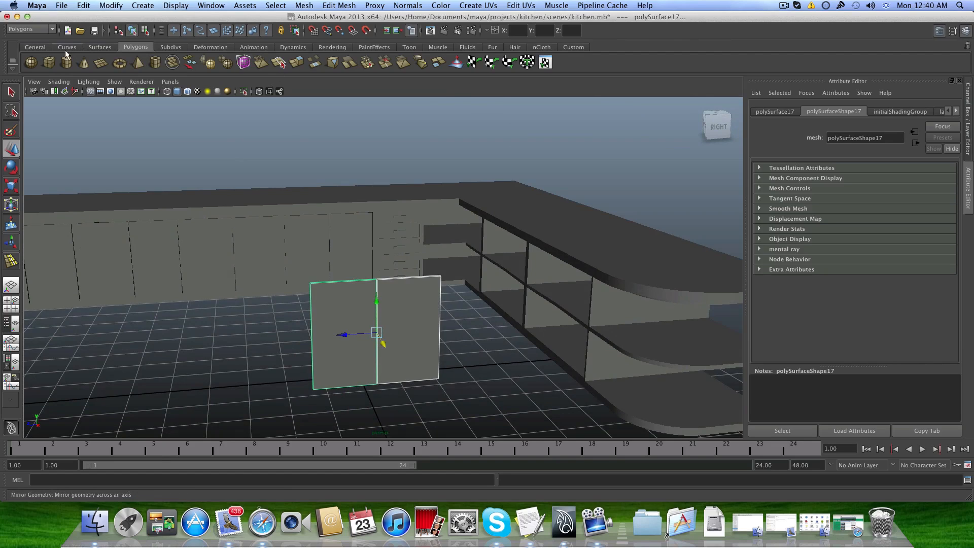
pyautogui.click(35, 47)
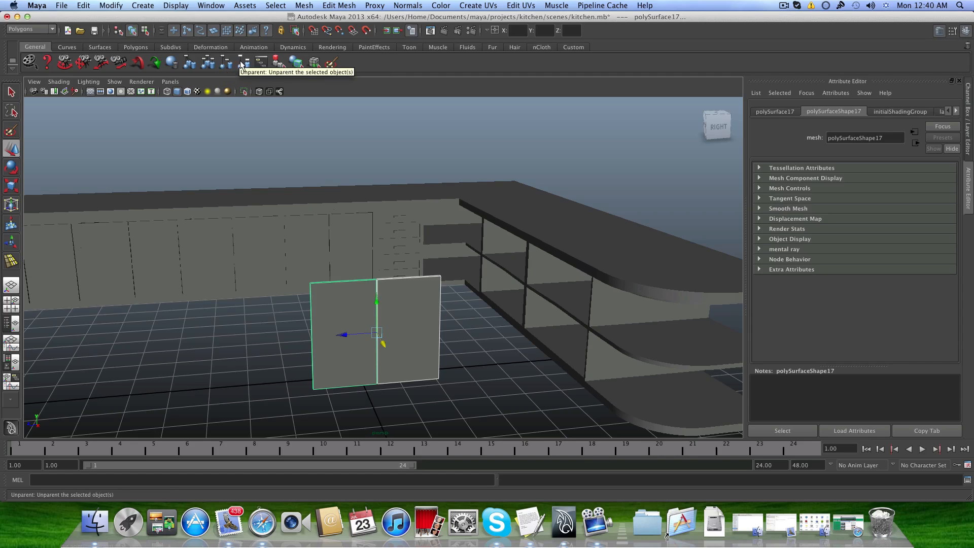
pyautogui.click(193, 64)
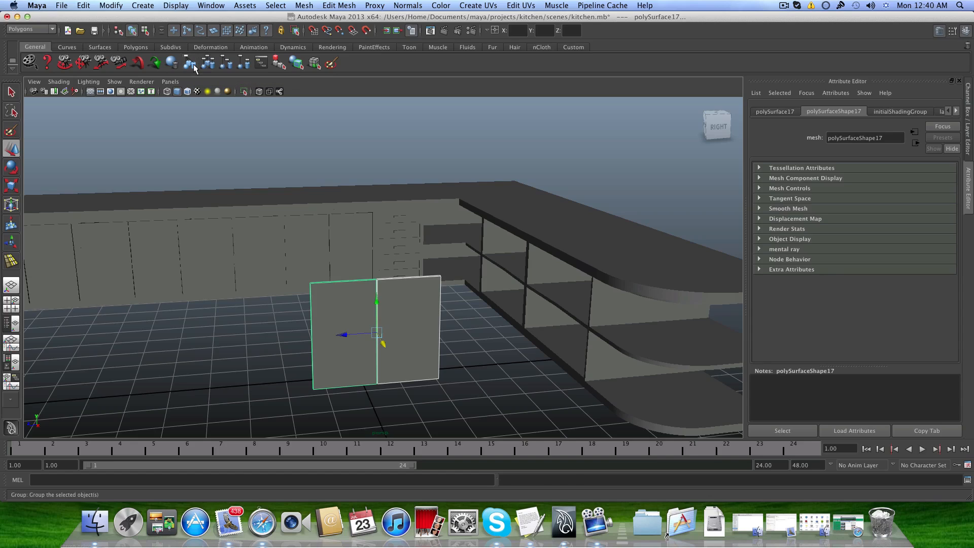
pyautogui.click(112, 6)
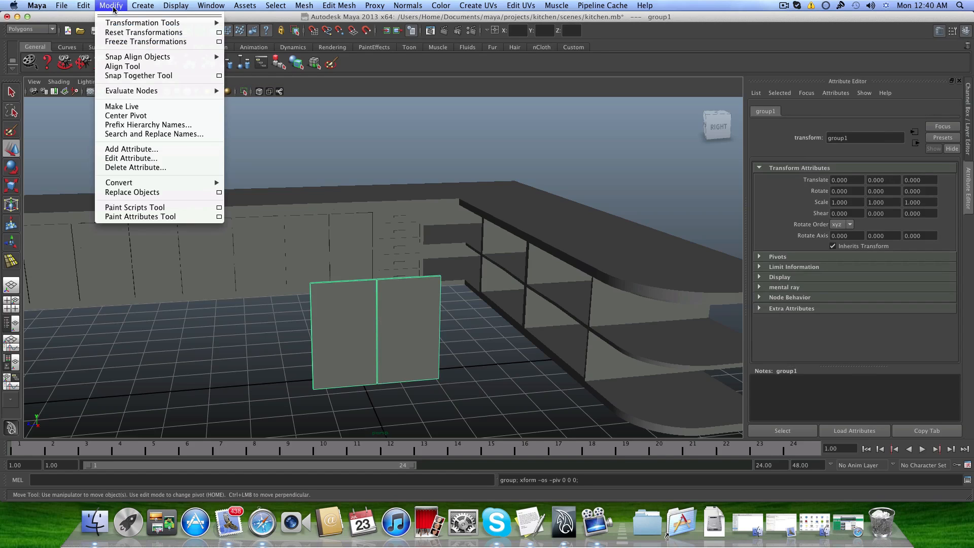
pyautogui.click(127, 116)
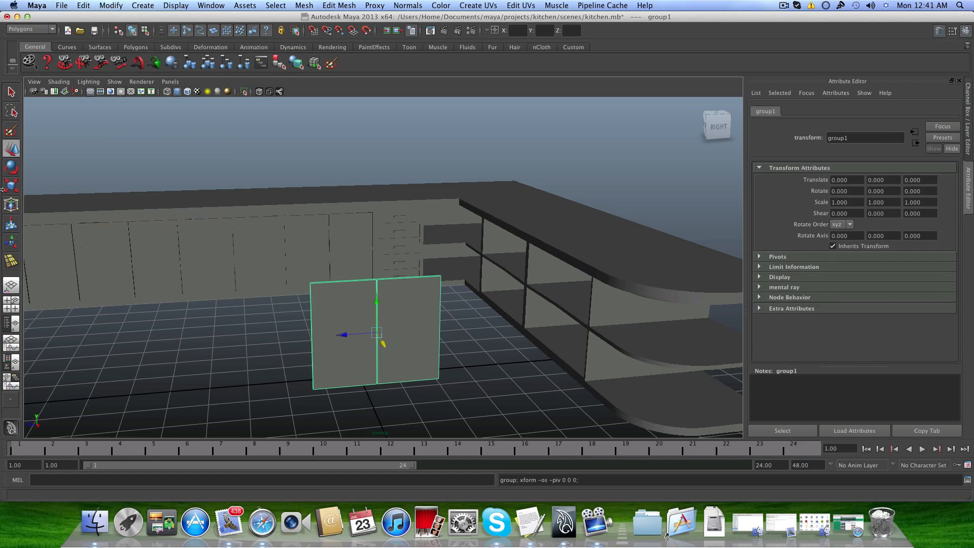
# Try to rotate the door group about the Y axis, and undo the rotation.
pyautogui.click(10, 168)
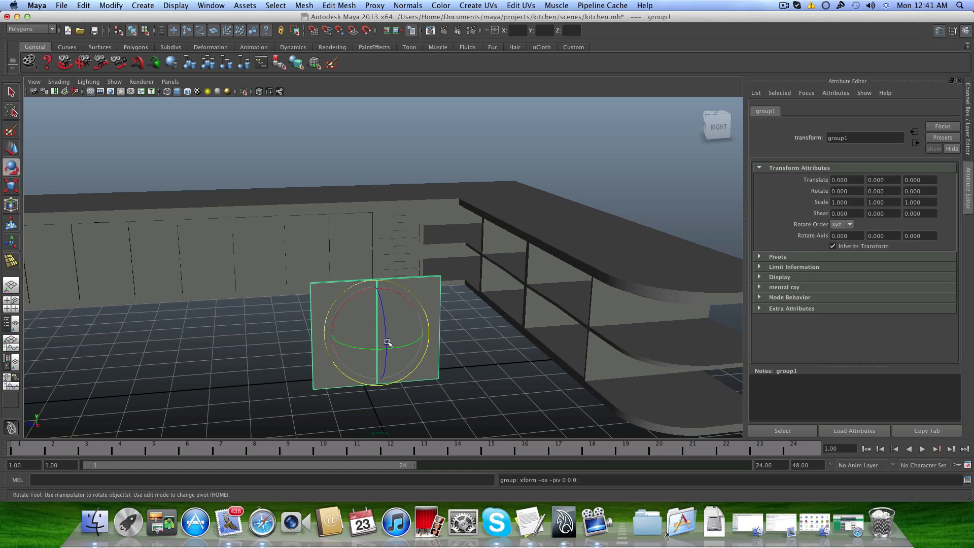
pyautogui.moveTo(403, 347); pyautogui.dragTo(345, 336)
pyautogui.hotkey('ctrl', 'z')
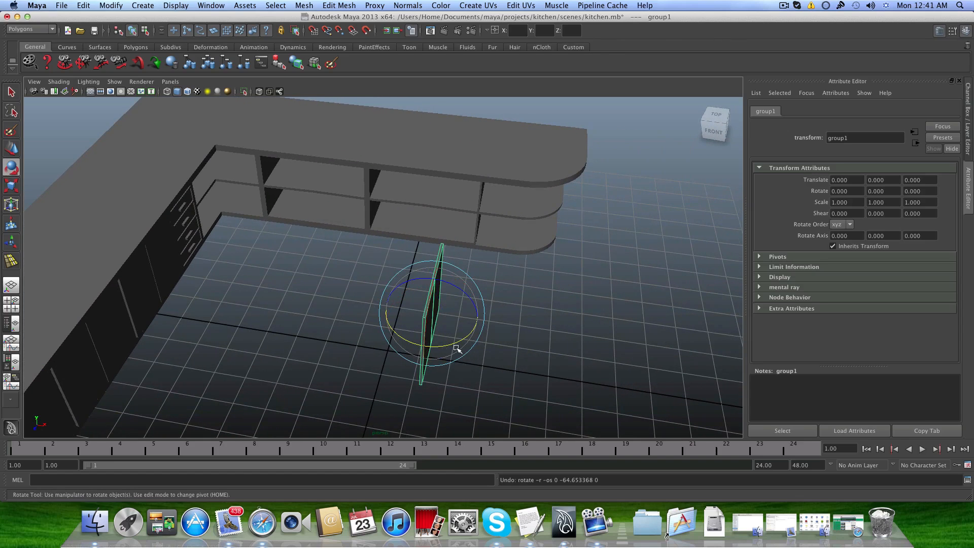
# Try to rotate the two free-standing doors as separately selected objects about Y, undo it and clear the selection.
pyautogui.click(517, 370)
pyautogui.moveTo(416, 288); pyautogui.dragTo(457, 329)
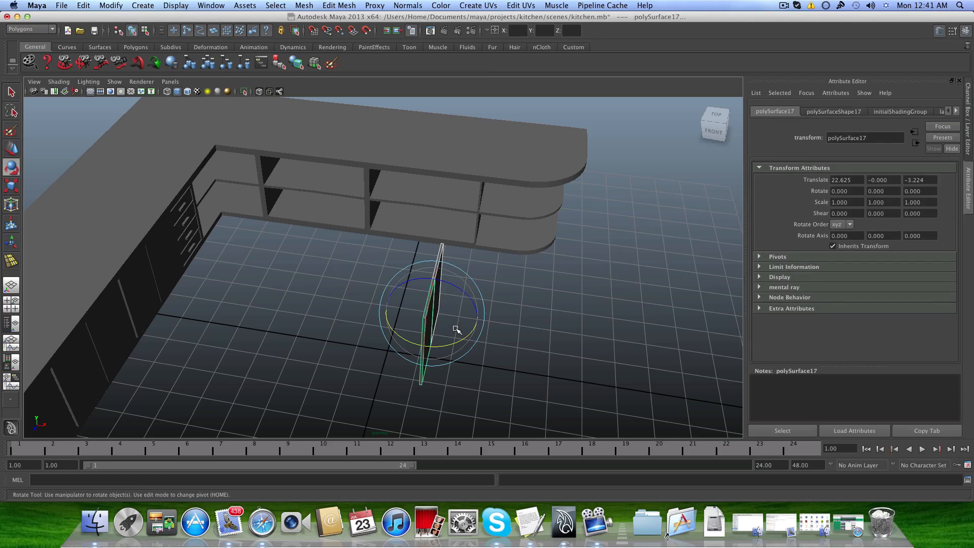
pyautogui.click(108, 6)
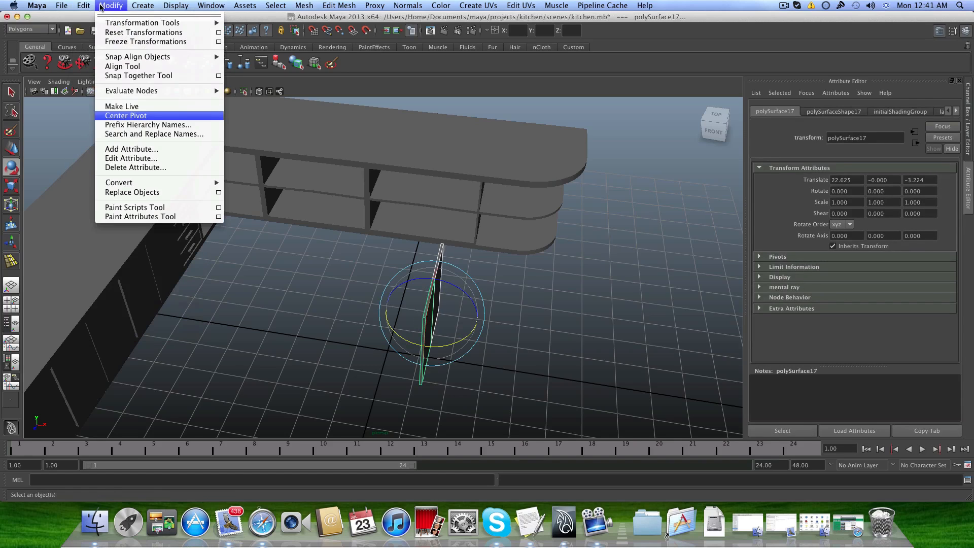
pyautogui.click(470, 344)
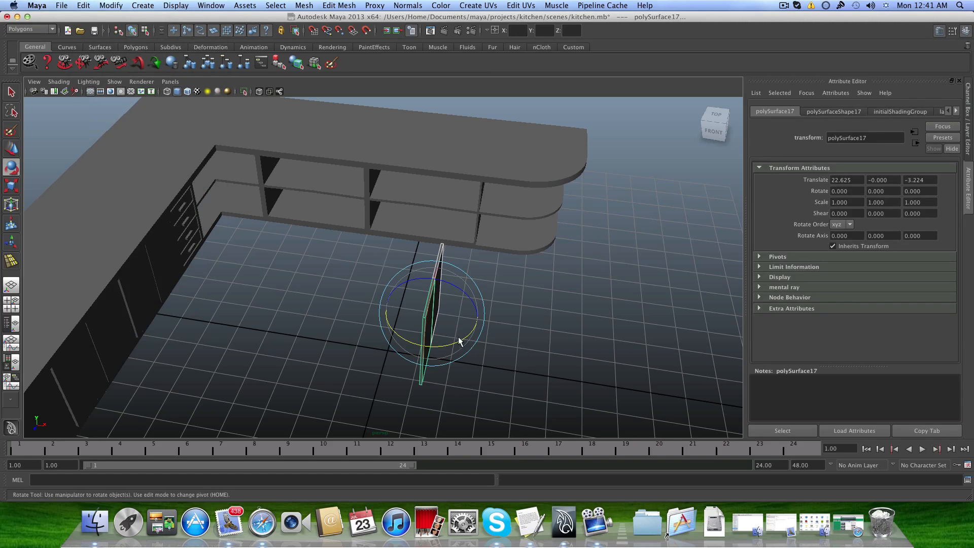
pyautogui.moveTo(459, 340); pyautogui.dragTo(378, 323)
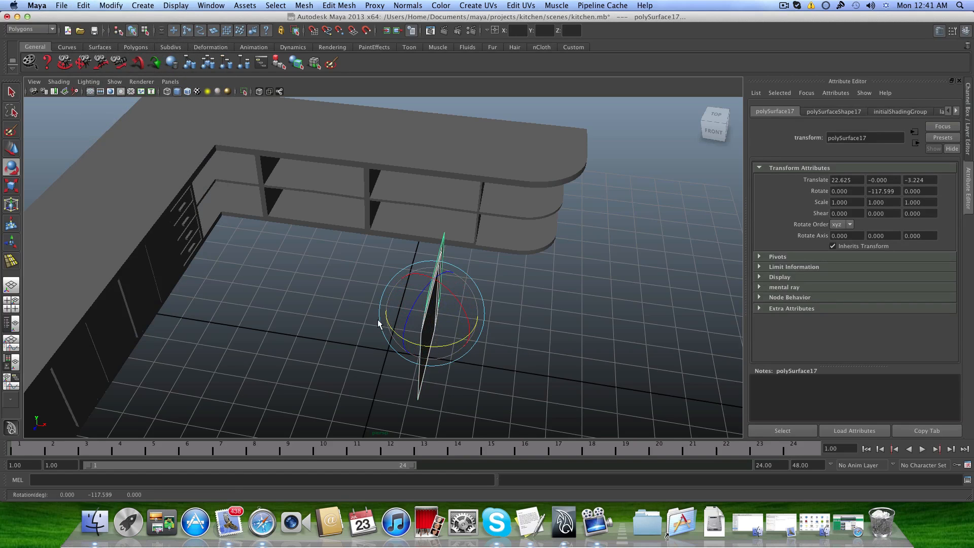
pyautogui.hotkey('ctrl', 'z')
pyautogui.keyDown('alt'); pyautogui.moveTo(504, 357); pyautogui.dragTo(447, 341); pyautogui.keyUp('alt')
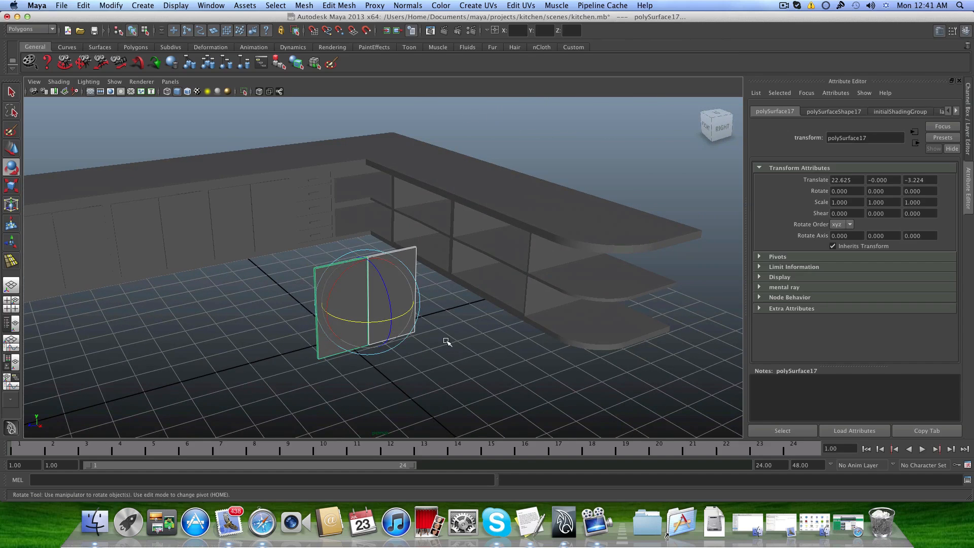
pyautogui.click(447, 341)
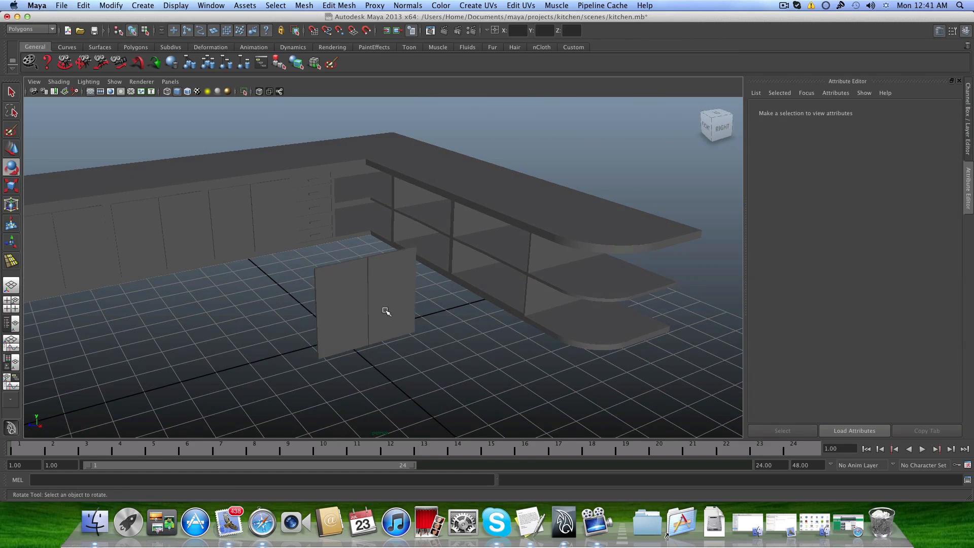
# Select both free-standing doors again and group them.
pyautogui.click(353, 310)
pyautogui.click(290, 312)
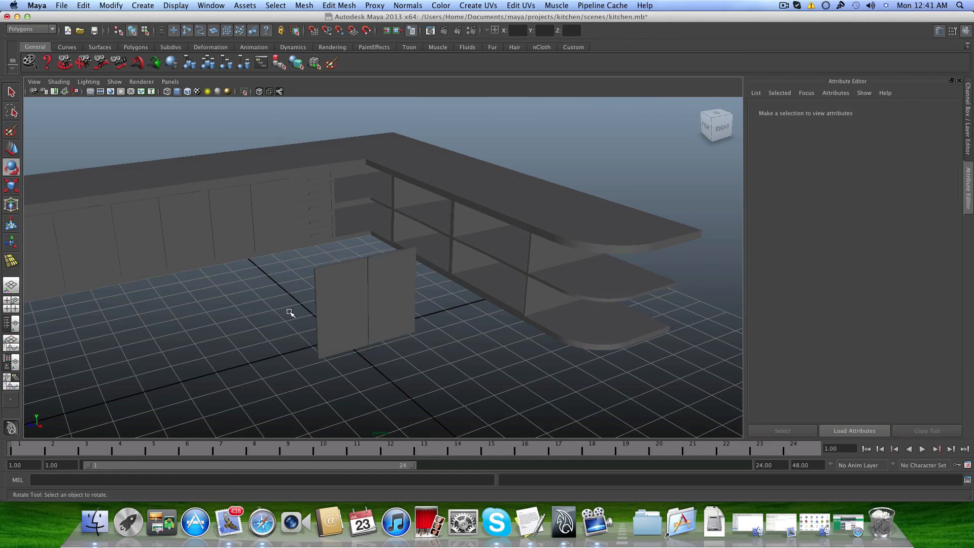
pyautogui.click(395, 339)
pyautogui.moveTo(420, 359)
pyautogui.keyDown('alt'); pyautogui.mouseDown()
pyautogui.moveTo(390, 360)
pyautogui.moveTo(400, 398)
pyautogui.moveTo(424, 337)
pyautogui.moveTo(380, 354)
pyautogui.moveTo(405, 348)
pyautogui.mouseUp(); pyautogui.keyUp('alt')
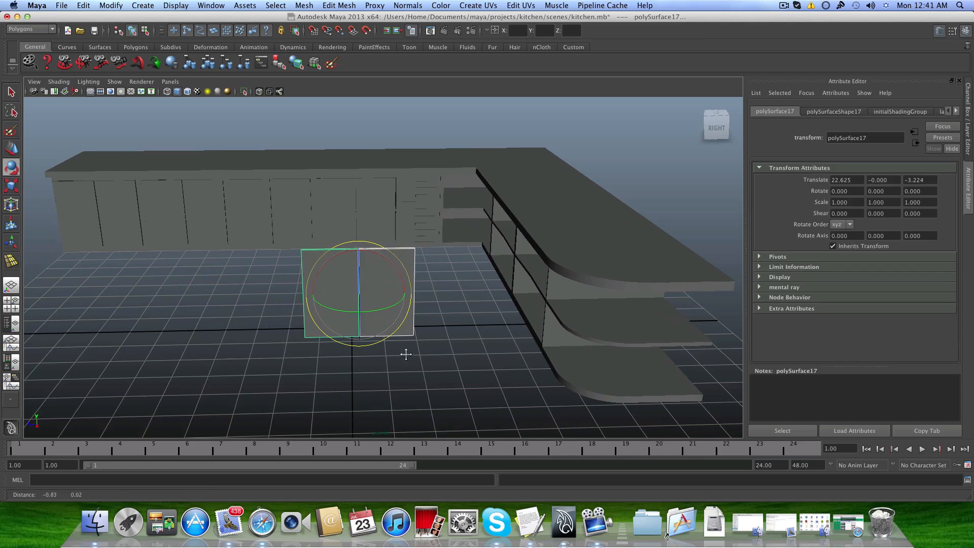
pyautogui.click(173, 343)
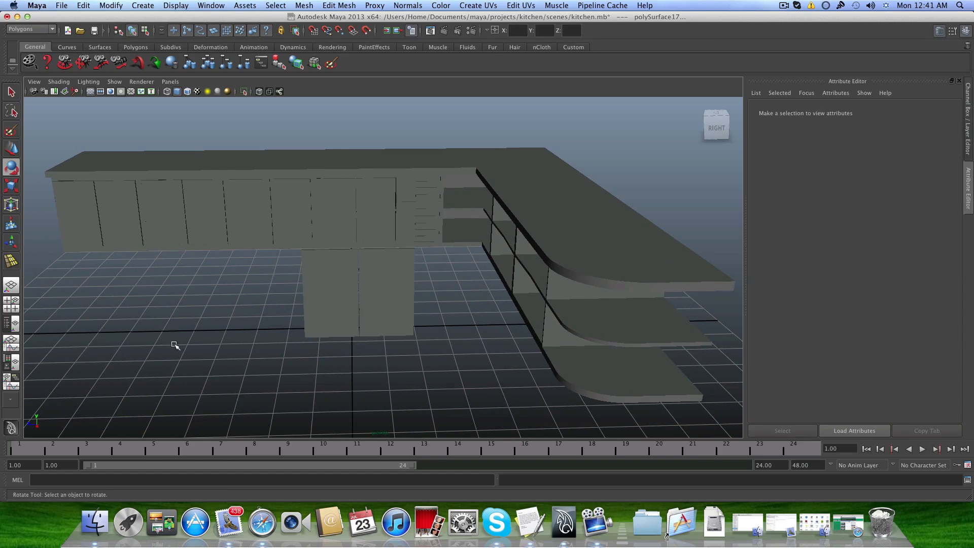
pyautogui.click(343, 299)
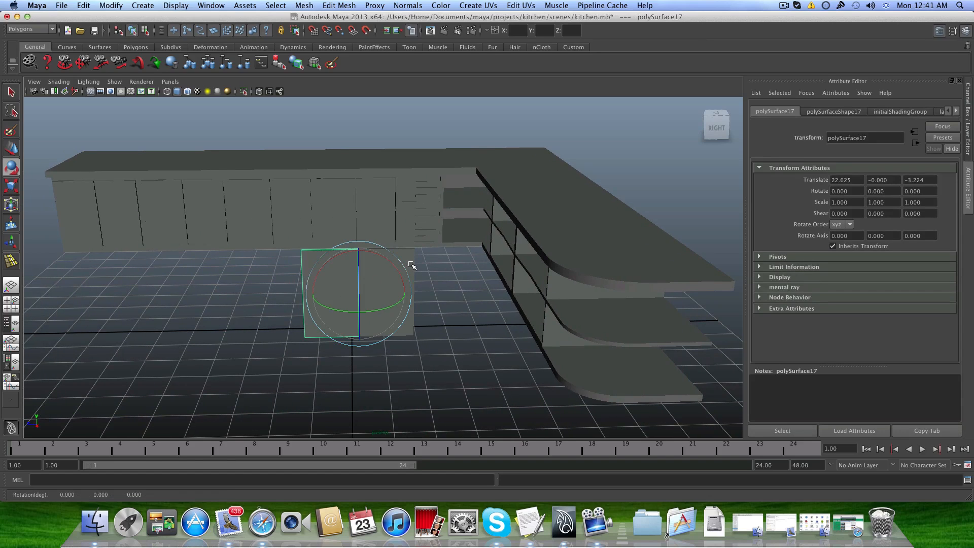
pyautogui.click(411, 264)
pyautogui.keyDown('shift'); pyautogui.click(313, 258); pyautogui.keyUp('shift')
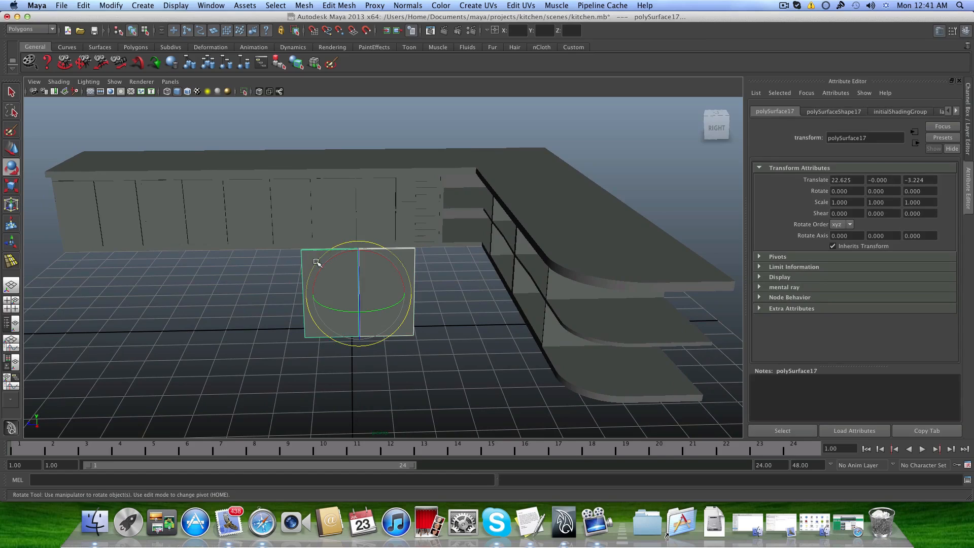
pyautogui.keyDown('alt'); pyautogui.moveTo(439, 280); pyautogui.dragTo(345, 284); pyautogui.keyUp('alt')
pyautogui.hotkey('ctrl', 'g')
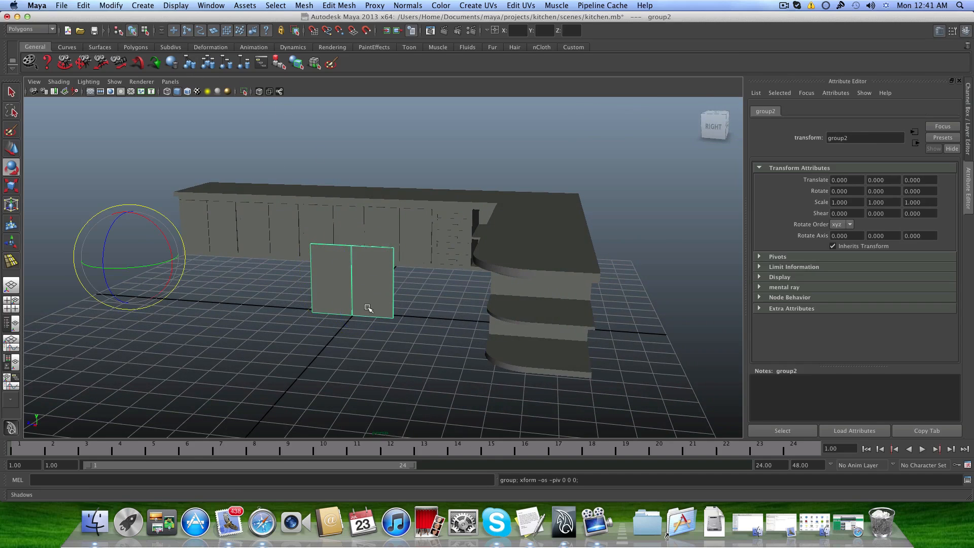
# Try to rotate the door group about the Y axis, and undo the rotation and the grouping.
pyautogui.moveTo(153, 266); pyautogui.dragTo(251, 285)
pyautogui.keyDown('alt'); pyautogui.moveTo(250, 285); pyautogui.dragTo(172, 282, button='right'); pyautogui.keyUp('alt')
pyautogui.keyDown('alt'); pyautogui.moveTo(172, 283); pyautogui.dragTo(302, 298, button='middle'); pyautogui.keyUp('alt')
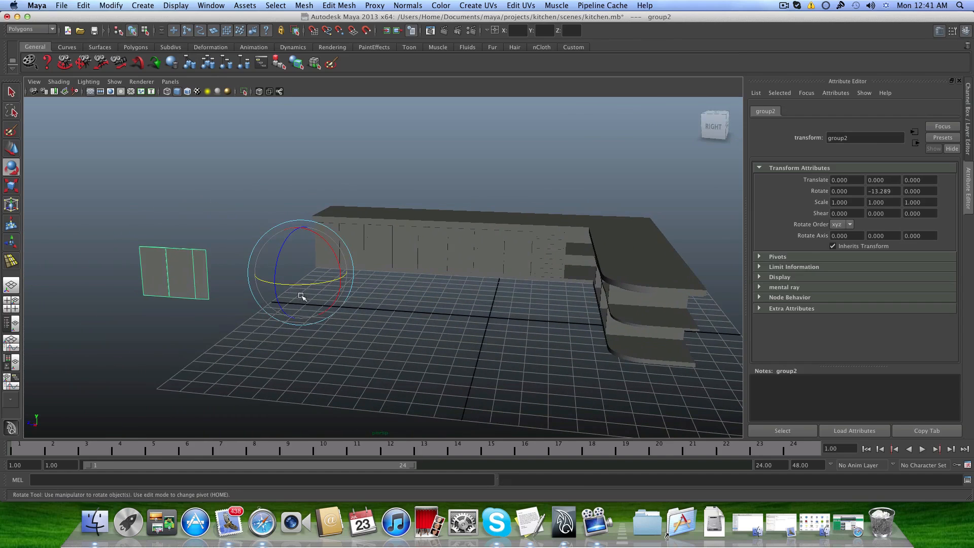
pyautogui.hotkey('ctrl', 'z')
pyautogui.hotkey('ctrl', 'z')
pyautogui.press('super+z')
pyautogui.press('super+z')
pyautogui.press('super+z')
pyautogui.press('super+z')
pyautogui.press('super+z')
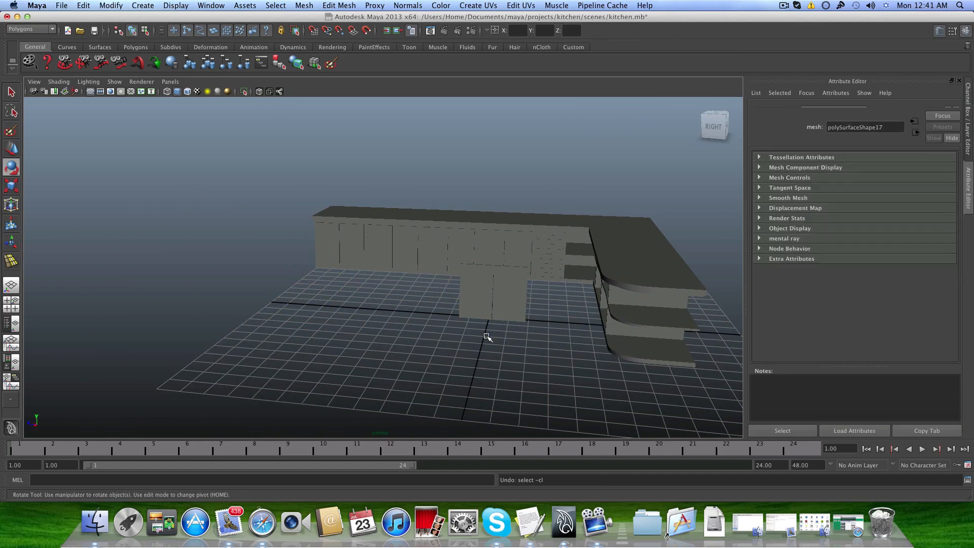
pyautogui.hotkey('shift', 'z')
pyautogui.press('super+z')
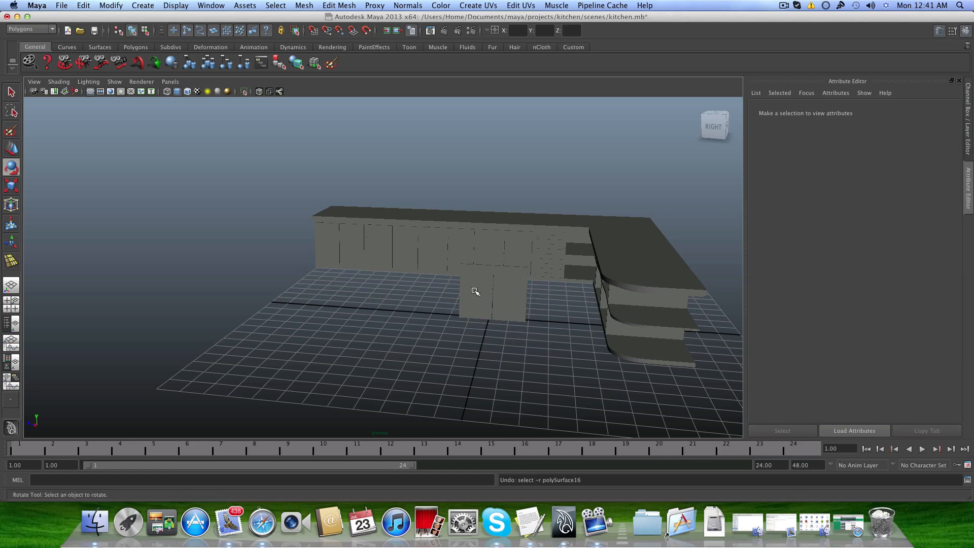
# Select both free-standing doors and combine them into a single mesh.
pyautogui.click(482, 288)
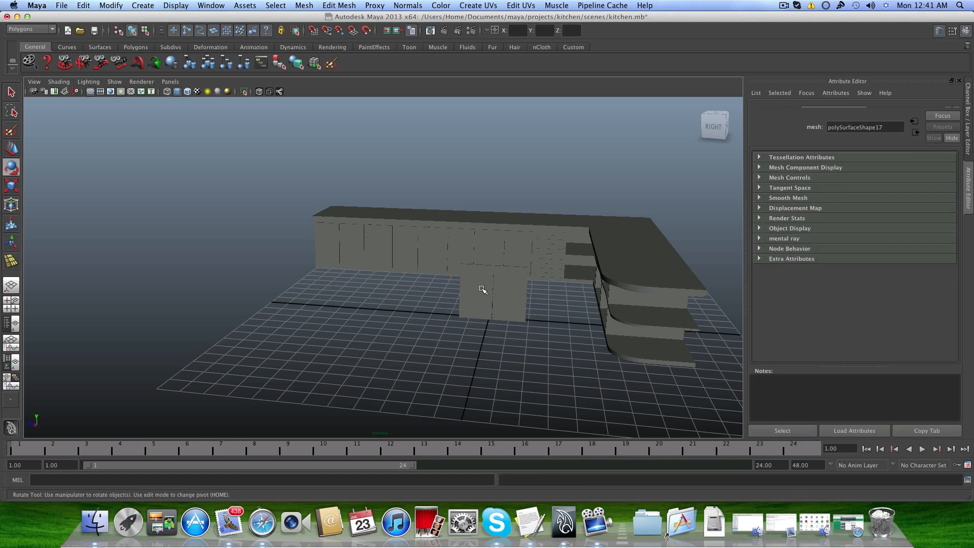
pyautogui.click(514, 290)
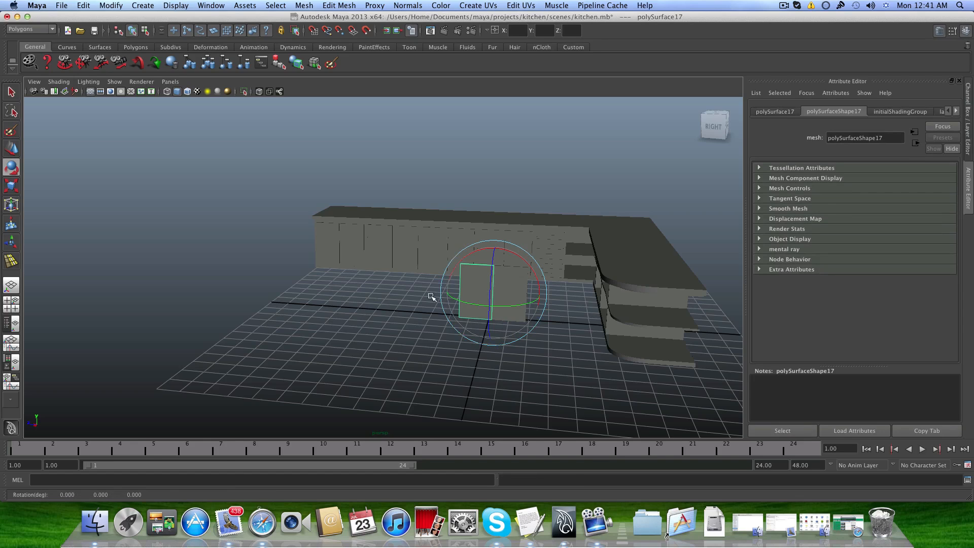
pyautogui.moveTo(431, 297); pyautogui.dragTo(530, 353)
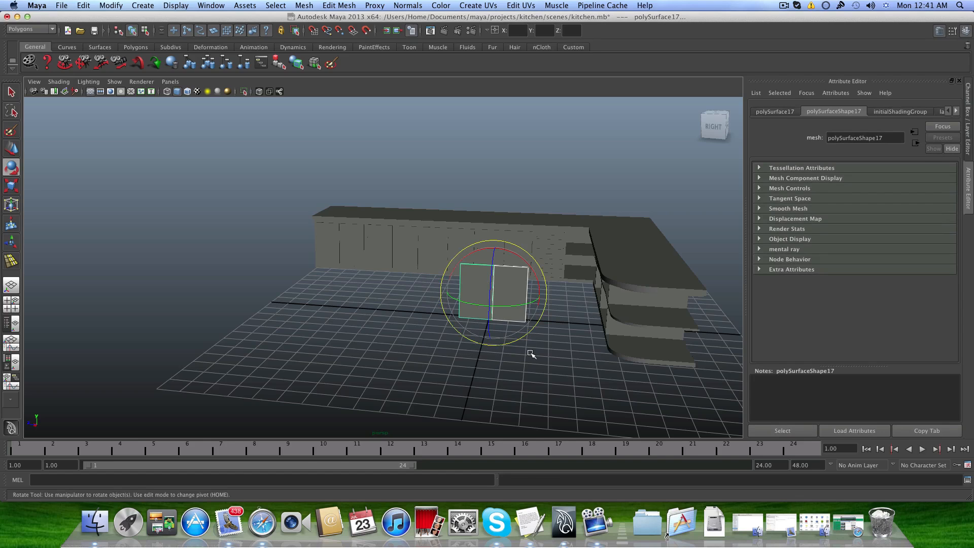
pyautogui.click(305, 5)
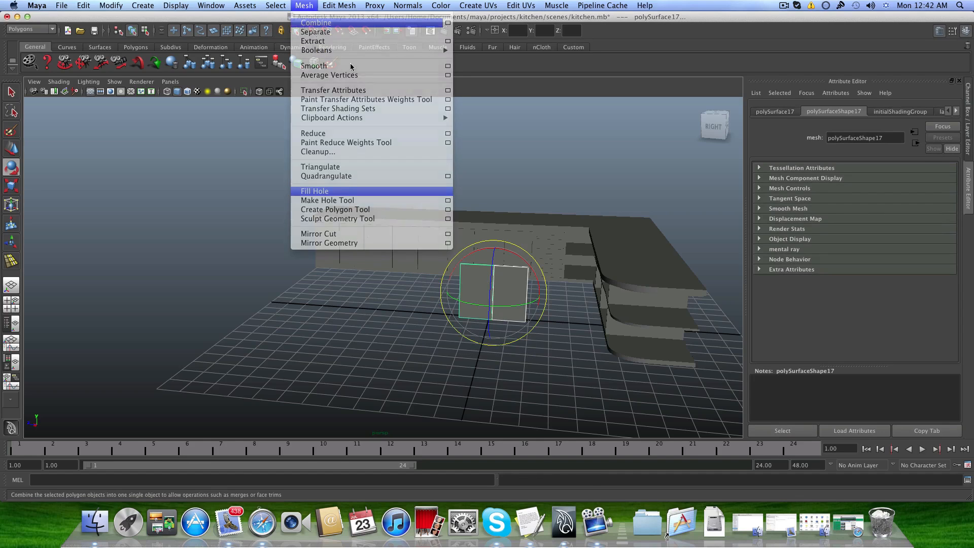
pyautogui.click(315, 15)
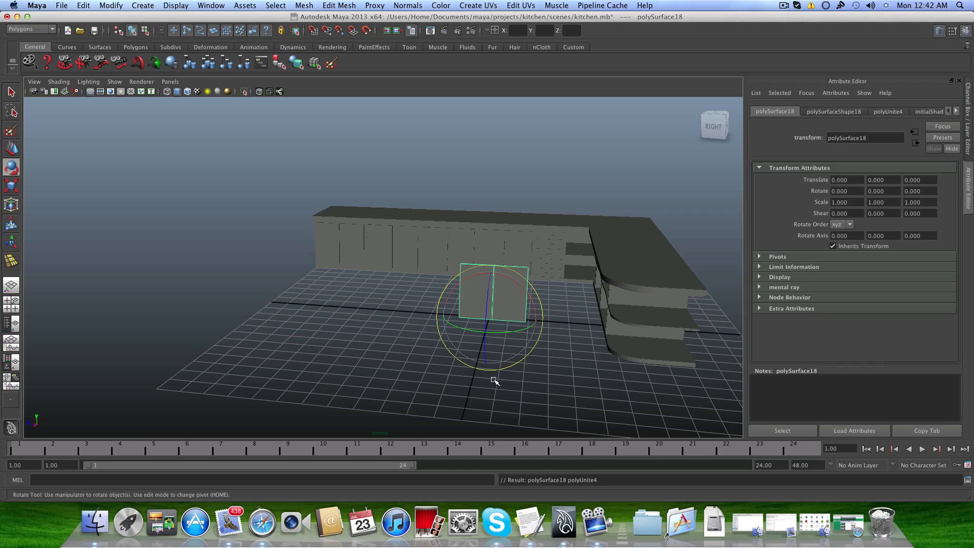
# Rotate the combined door pair about -90 degrees around the Y axis and center its pivot.
pyautogui.moveTo(504, 333); pyautogui.dragTo(483, 374)
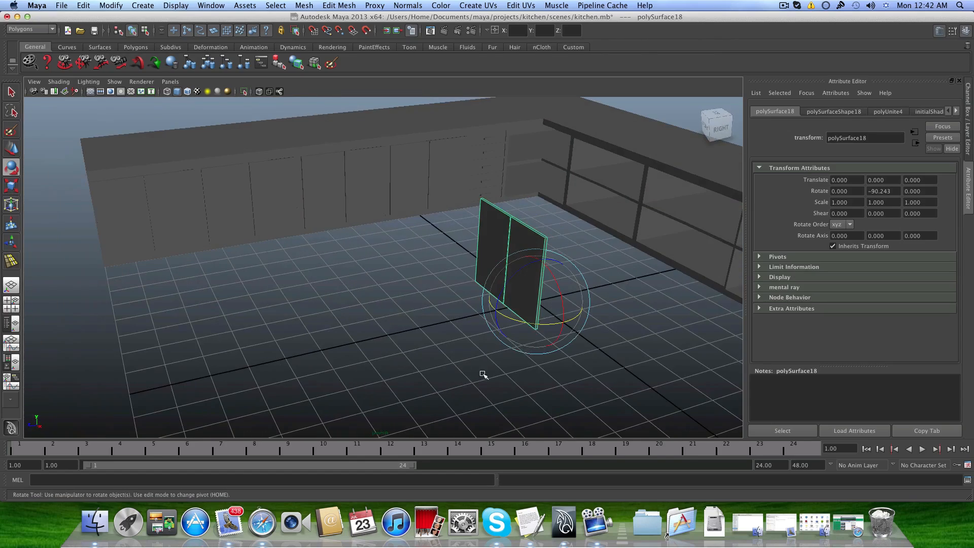
pyautogui.click(62, 5)
pyautogui.click(110, 5)
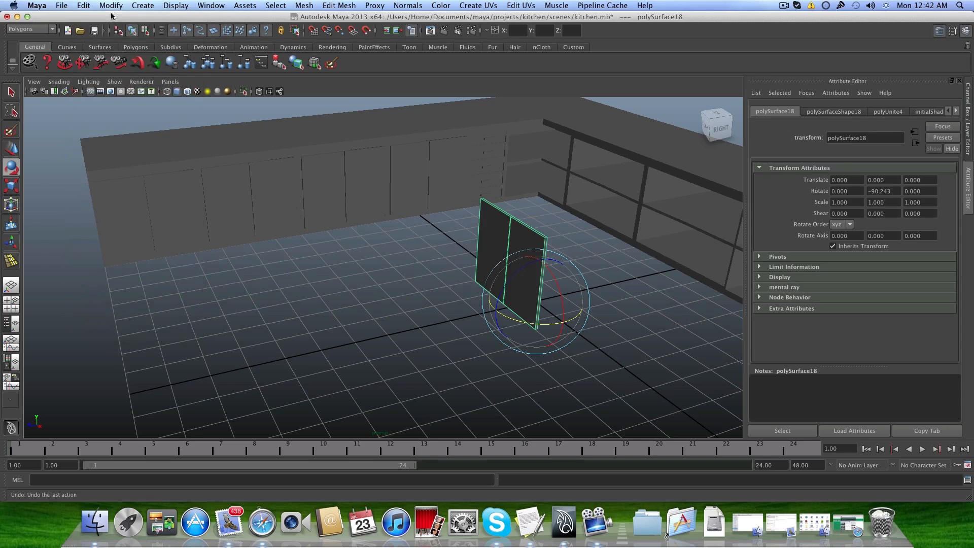
pyautogui.click(111, 5)
pyautogui.click(125, 116)
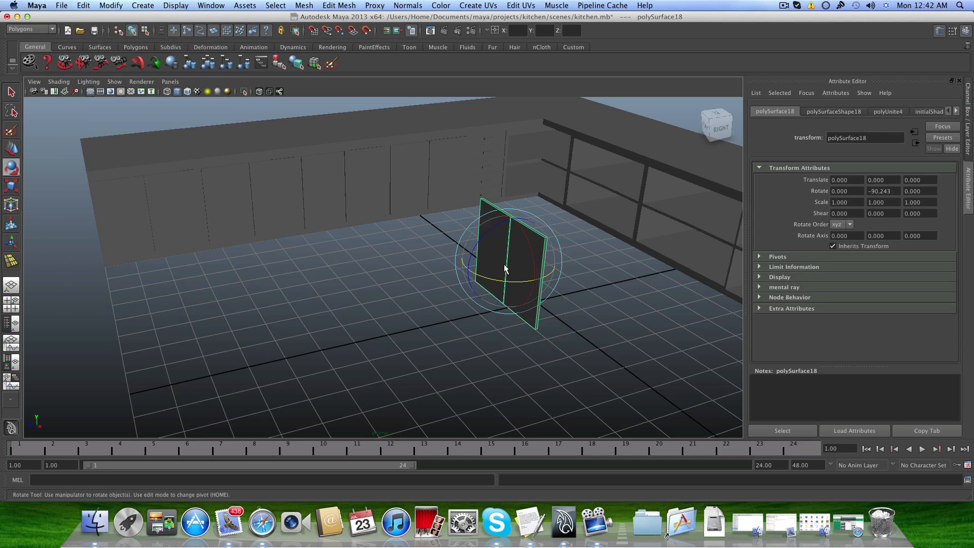
# Adjust the door pair's Y rotation and set it to exactly -90.
pyautogui.moveTo(504, 285)
pyautogui.mouseDown()
pyautogui.moveTo(467, 279)
pyautogui.moveTo(518, 286)
pyautogui.moveTo(509, 293)
pyautogui.mouseUp()
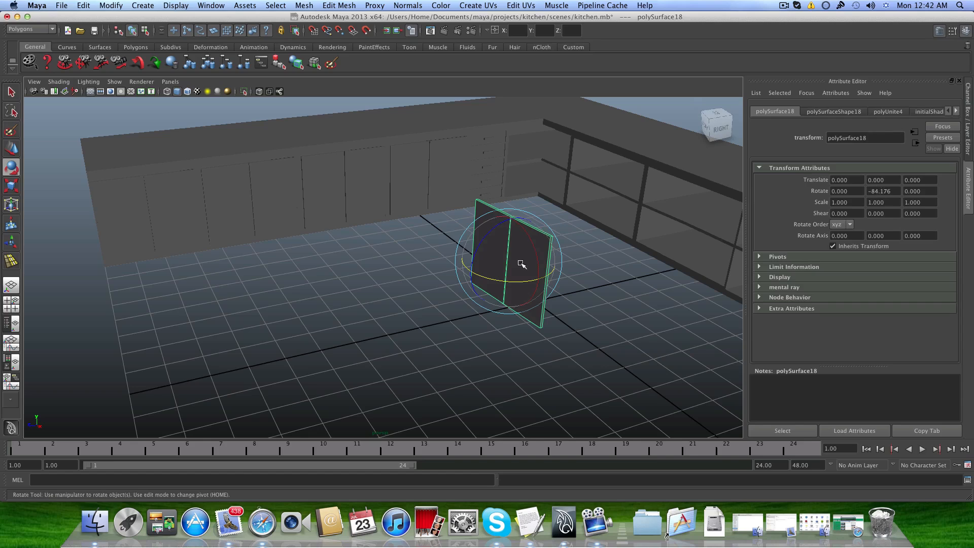
pyautogui.moveTo(512, 283); pyautogui.dragTo(508, 283)
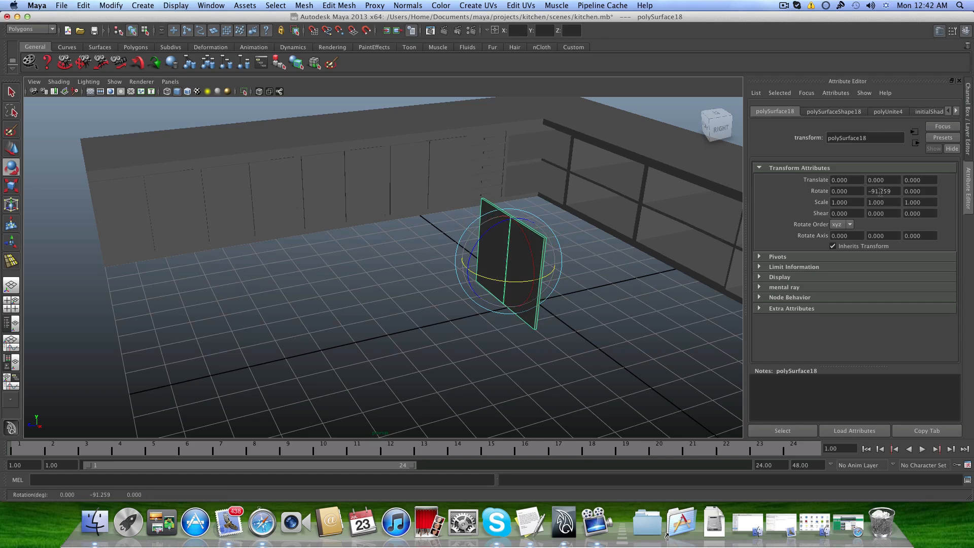
pyautogui.moveTo(891, 190); pyautogui.dragTo(865, 194)
pyautogui.write('-90')
pyautogui.press('Return')
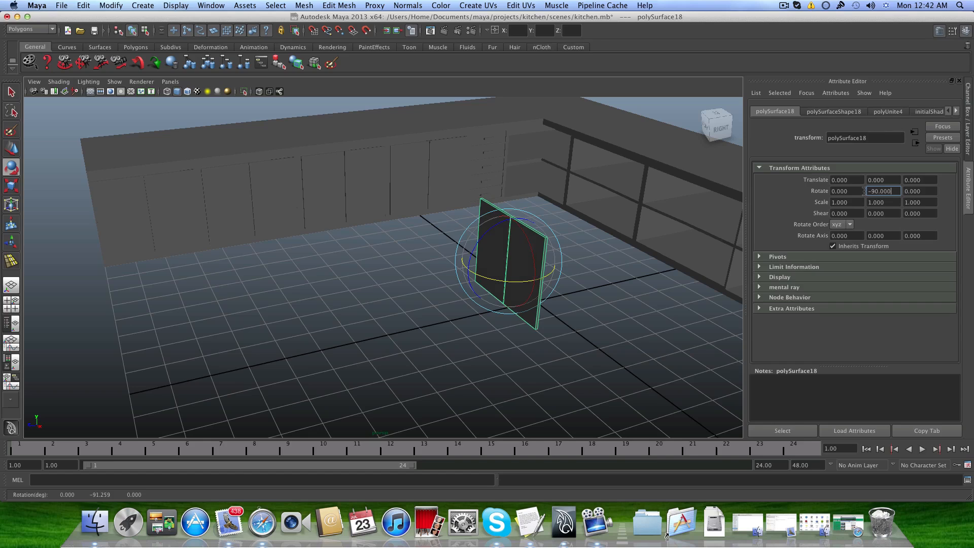
# Move the door pair in front of the short side's compartment beside the rounded end shelves, to about X -0.096 and Z -6.841.
pyautogui.press('w')
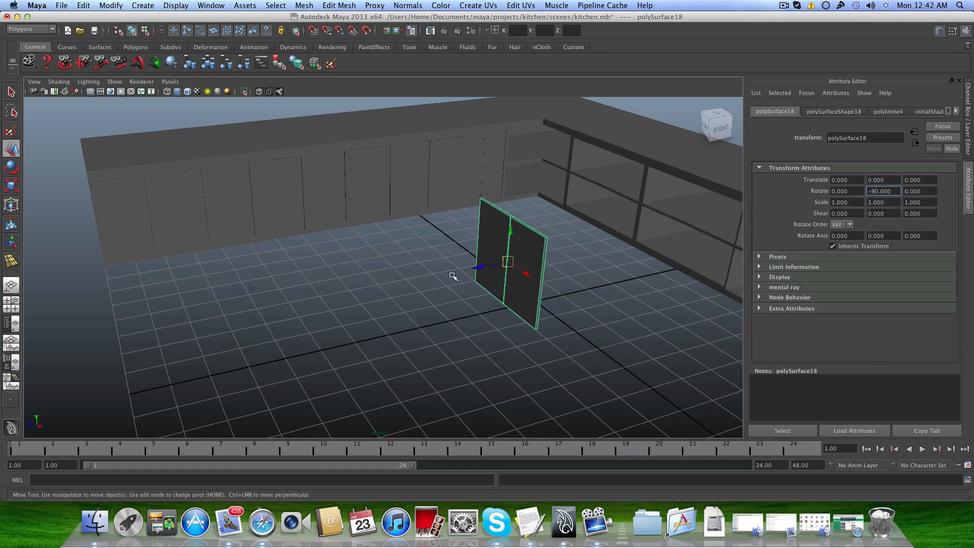
pyautogui.moveTo(478, 267); pyautogui.dragTo(449, 257)
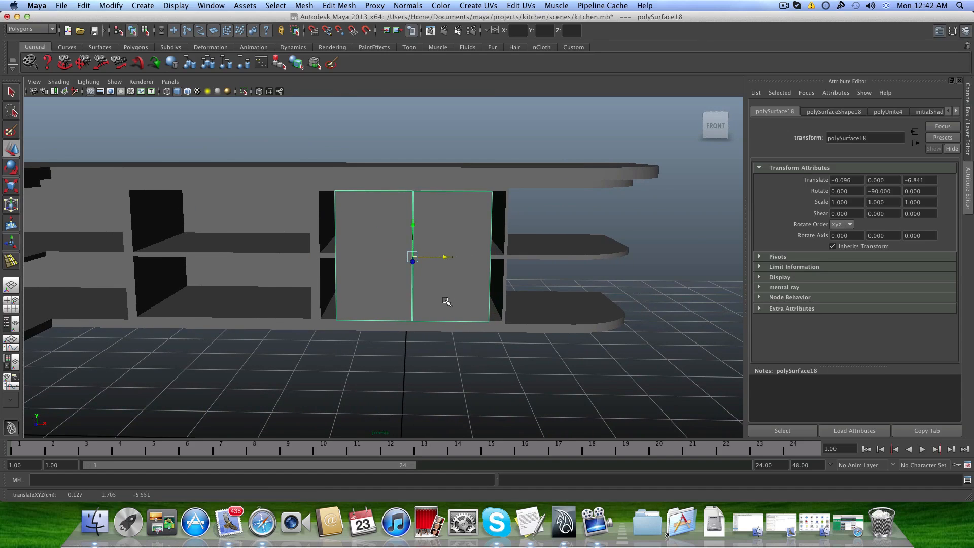
pyautogui.keyDown('alt'); pyautogui.moveTo(446, 300); pyautogui.dragTo(457, 265, button='middle'); pyautogui.keyUp('alt')
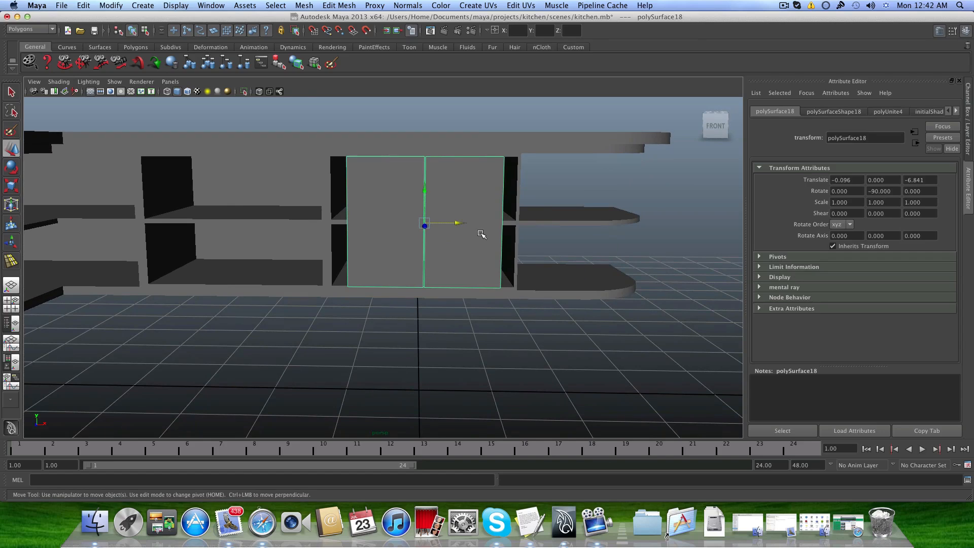
# Select the door pair's outer side vertices and scale them apart so the doors span the compartment's width.
pyautogui.moveTo(475, 197); pyautogui.dragTo(440, 198, button='right')
pyautogui.moveTo(492, 144); pyautogui.dragTo(528, 344)
pyautogui.keyDown('alt'); pyautogui.moveTo(547, 303); pyautogui.dragTo(545, 210); pyautogui.keyUp('alt')
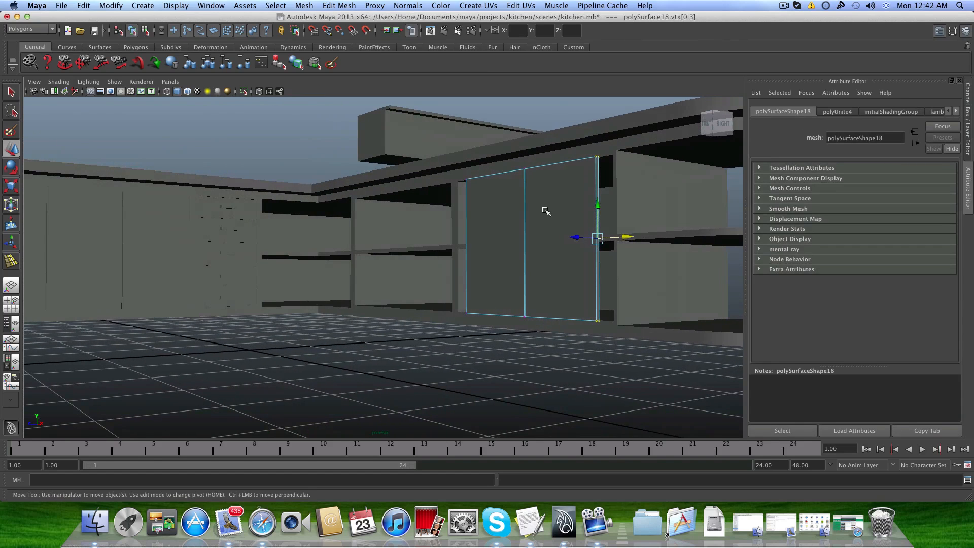
pyautogui.keyDown('alt'); pyautogui.moveTo(486, 294); pyautogui.dragTo(564, 298); pyautogui.keyUp('alt')
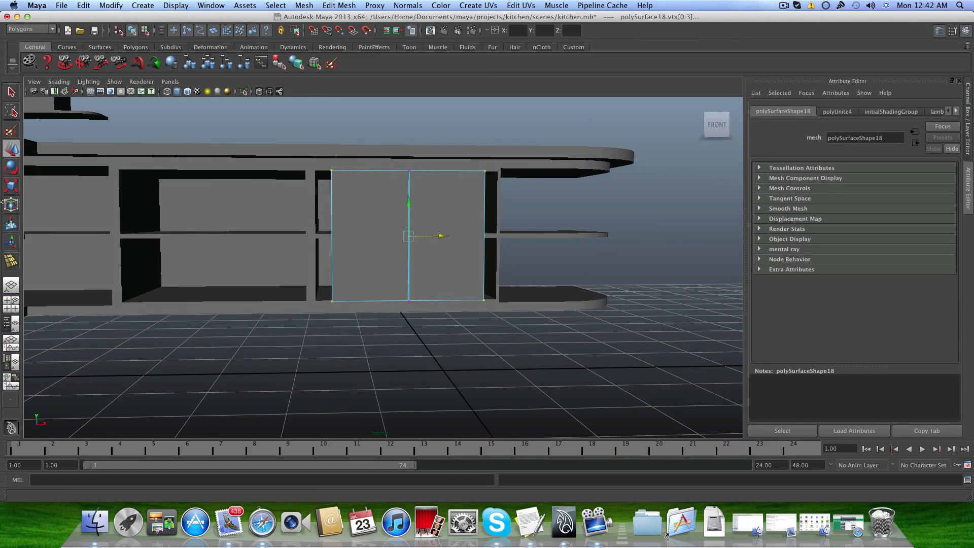
pyautogui.click(11, 186)
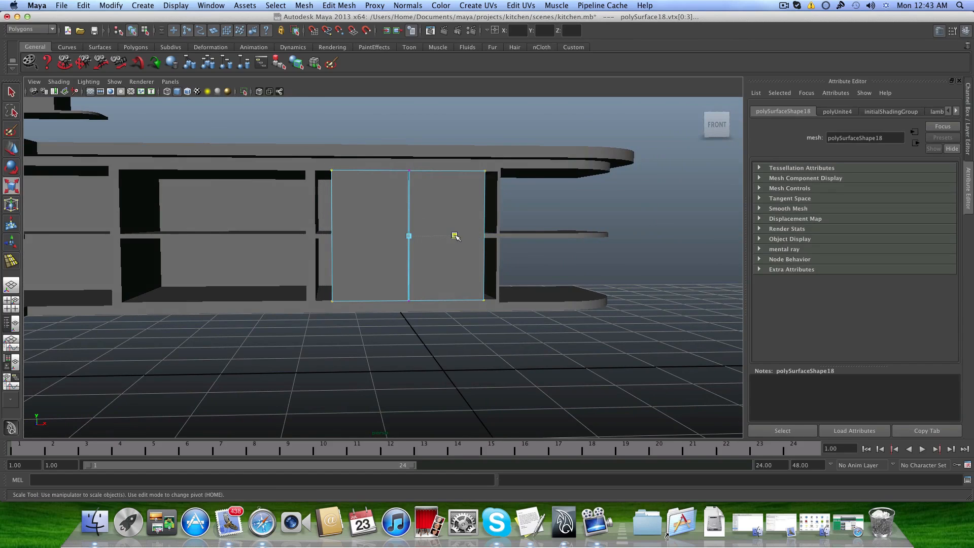
pyautogui.moveTo(455, 235); pyautogui.dragTo(460, 235)
pyautogui.press('F8')
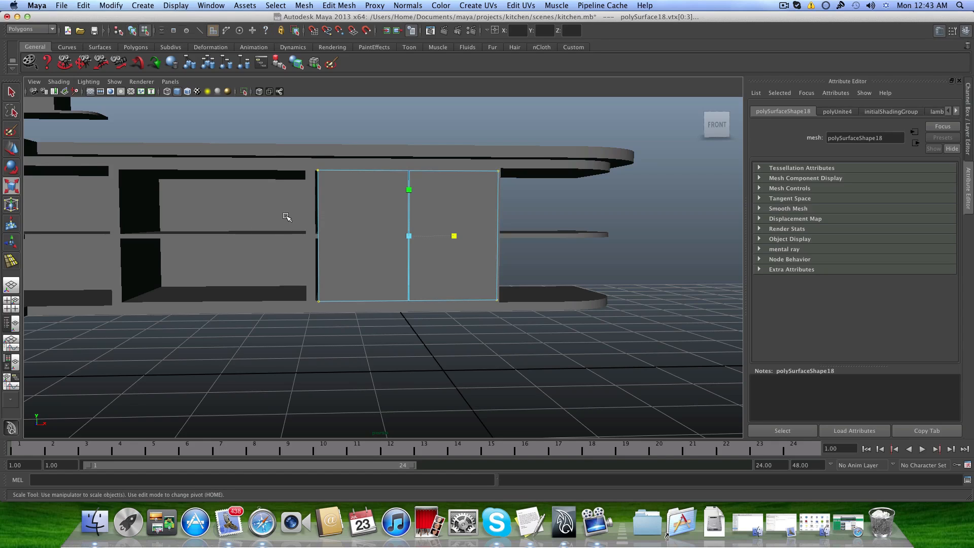
# Nudge the whole door pair sideways to about -0.129 in X to align it with the compartment.
pyautogui.click(398, 220)
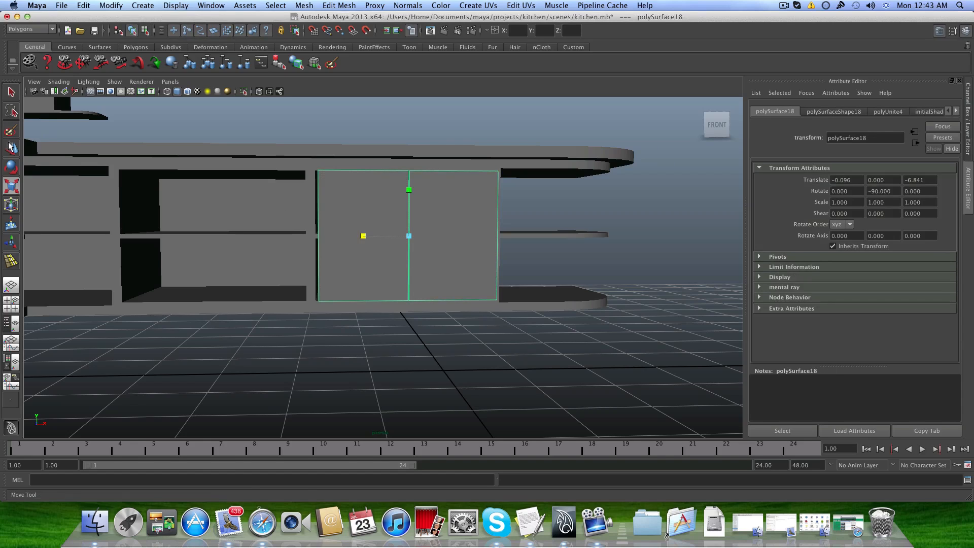
pyautogui.press('w')
pyautogui.moveTo(441, 235); pyautogui.dragTo(443, 237)
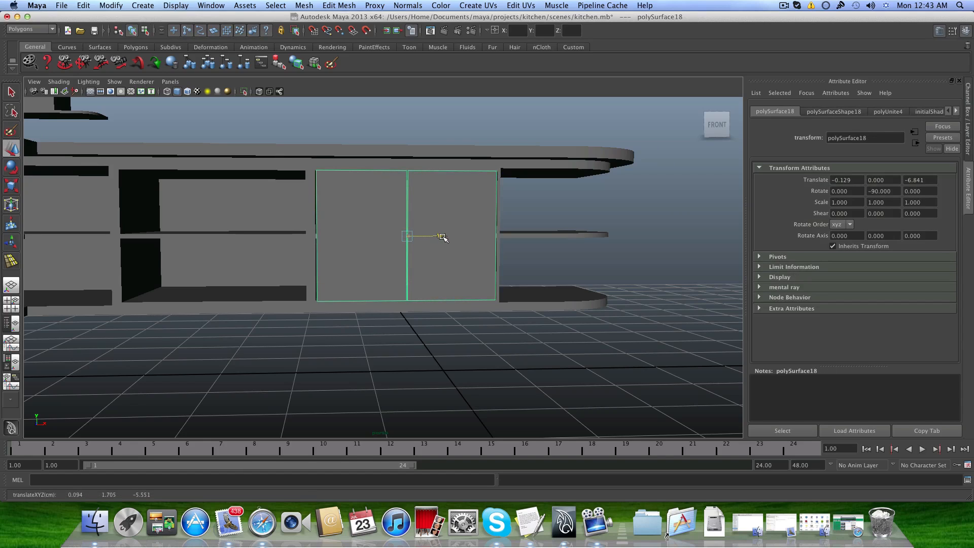
# Scale the door pair to about 1.014 along its Z axis so it overlaps the compartment's side panels.
pyautogui.keyDown('alt'); pyautogui.moveTo(443, 238); pyautogui.dragTo(376, 297); pyautogui.keyUp('alt')
pyautogui.click(7, 188)
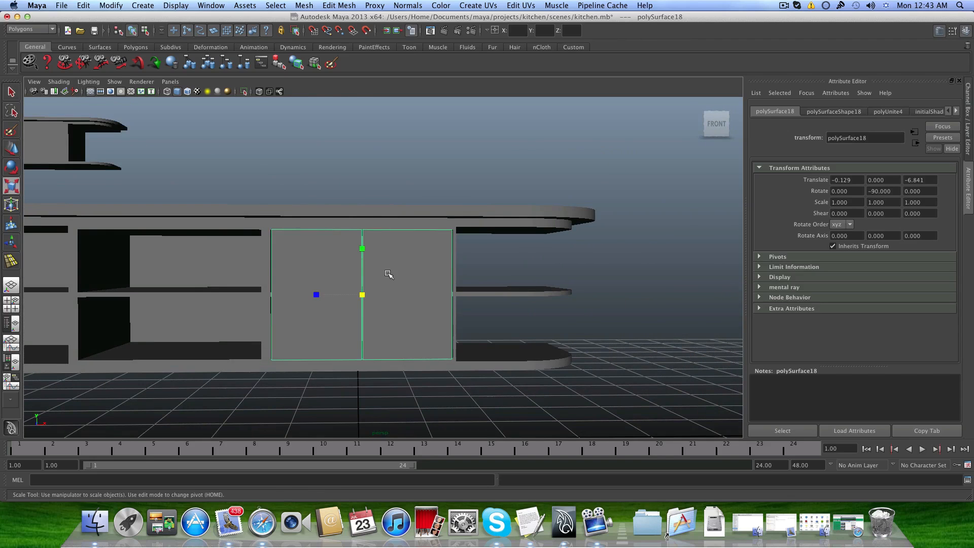
pyautogui.moveTo(315, 294); pyautogui.dragTo(317, 294)
pyautogui.keyDown('alt'); pyautogui.moveTo(317, 294); pyautogui.dragTo(240, 296, button='middle'); pyautogui.keyUp('alt')
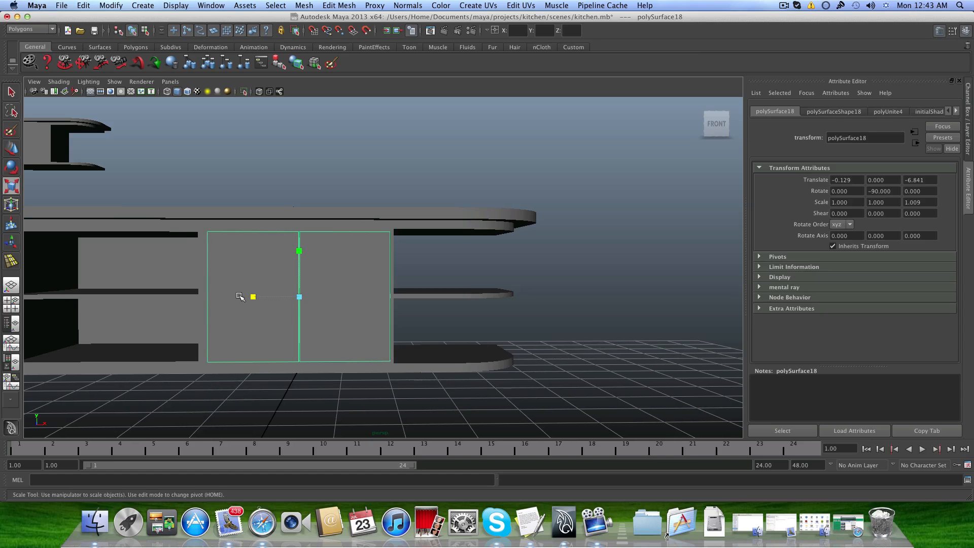
pyautogui.moveTo(254, 297); pyautogui.dragTo(245, 296)
pyautogui.keyDown('alt'); pyautogui.moveTo(246, 296); pyautogui.dragTo(427, 288, button='middle'); pyautogui.keyUp('alt')
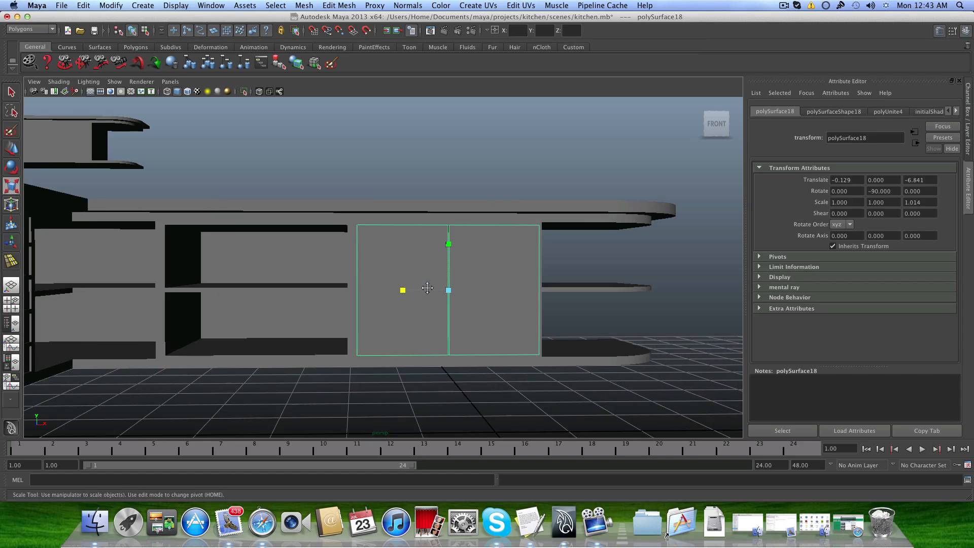
# Duplicate the door pair and move the copy over the neighbouring compartment toward the corner, to about -4.203 in X.
pyautogui.hotkey('ctrl', 'd')
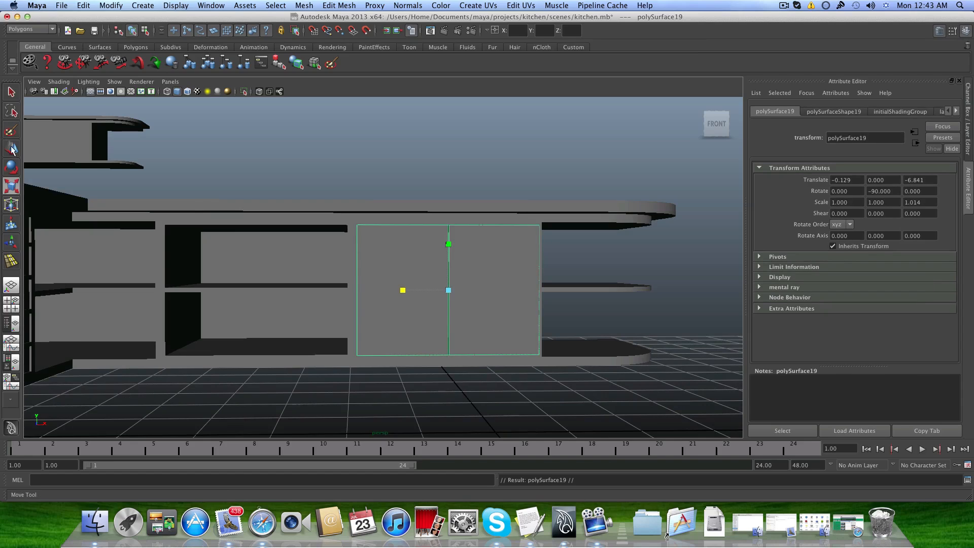
pyautogui.press('w')
pyautogui.moveTo(481, 288); pyautogui.dragTo(421, 264)
pyautogui.scroll(-3, 450, 265)
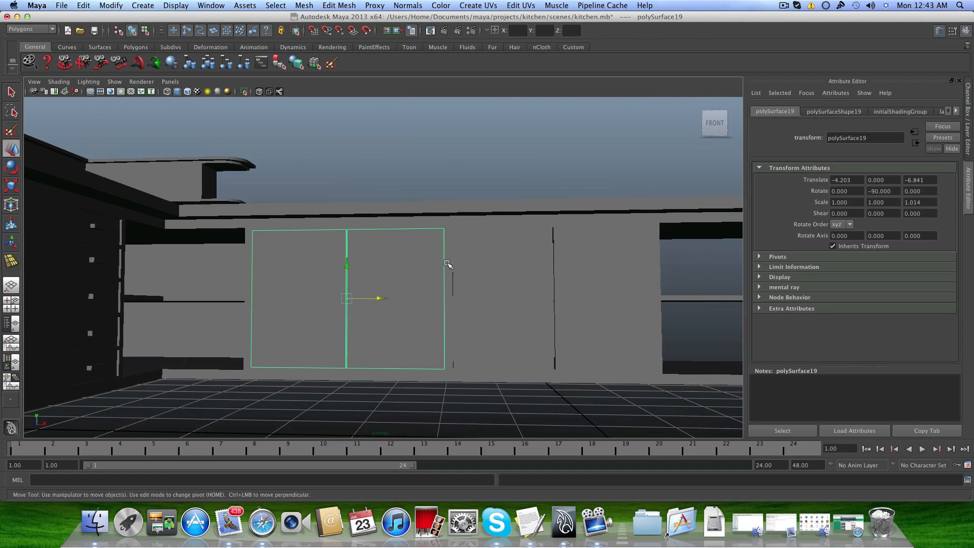
# Examine the doors on both sides of the lower cabinets from several angles.
pyautogui.keyDown('alt'); pyautogui.moveTo(479, 256); pyautogui.dragTo(304, 266); pyautogui.keyUp('alt')
pyautogui.keyDown('alt'); pyautogui.moveTo(598, 279); pyautogui.dragTo(532, 276, button='middle'); pyautogui.keyUp('alt')
pyautogui.keyDown('alt'); pyautogui.moveTo(502, 269); pyautogui.dragTo(356, 264, button='right'); pyautogui.keyUp('alt')
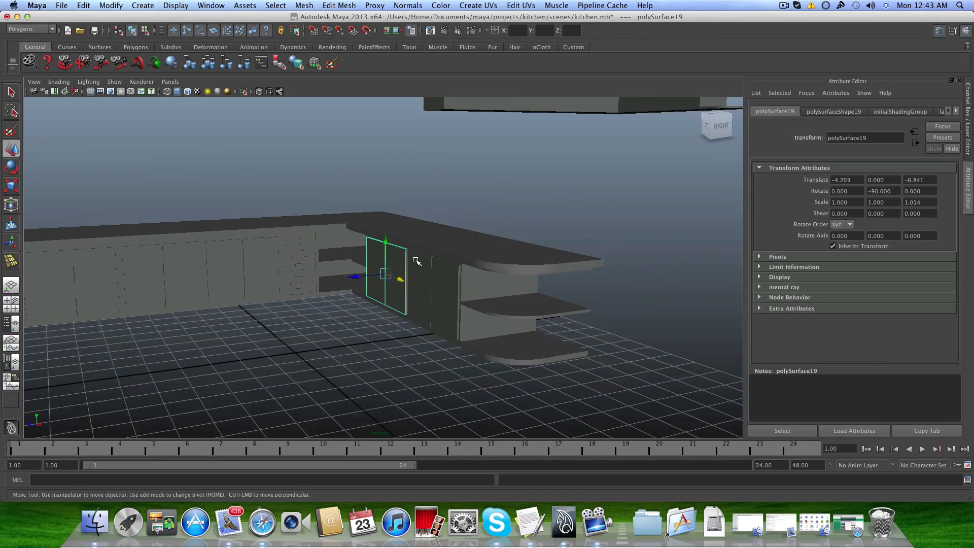
pyautogui.keyDown('alt'); pyautogui.moveTo(418, 261); pyautogui.dragTo(589, 309, button='middle'); pyautogui.keyUp('alt')
pyautogui.keyDown('alt'); pyautogui.moveTo(589, 309); pyautogui.dragTo(441, 330, button='right'); pyautogui.keyUp('alt')
pyautogui.keyDown('alt'); pyautogui.moveTo(352, 285); pyautogui.dragTo(220, 282); pyautogui.keyUp('alt')
pyautogui.keyDown('alt'); pyautogui.moveTo(220, 282); pyautogui.dragTo(409, 287, button='right'); pyautogui.keyUp('alt')
pyautogui.keyDown('alt'); pyautogui.moveTo(409, 287); pyautogui.dragTo(414, 199, button='middle'); pyautogui.keyUp('alt')
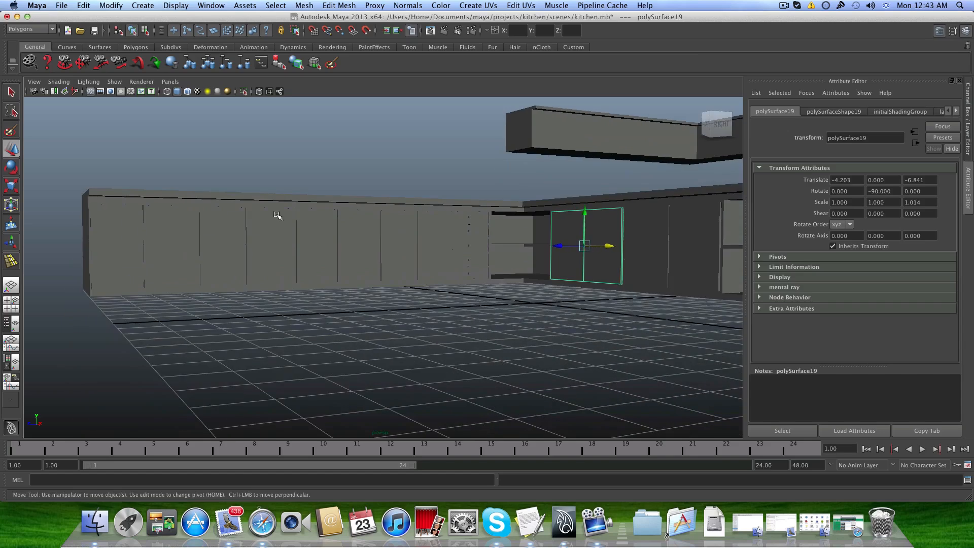
pyautogui.keyDown('alt'); pyautogui.moveTo(276, 215); pyautogui.dragTo(456, 242, button='right'); pyautogui.keyUp('alt')
pyautogui.keyDown('alt'); pyautogui.moveTo(456, 242); pyautogui.dragTo(443, 299, button='middle'); pyautogui.keyUp('alt')
pyautogui.keyDown('alt'); pyautogui.moveTo(443, 300); pyautogui.dragTo(404, 266, button='right'); pyautogui.keyUp('alt')
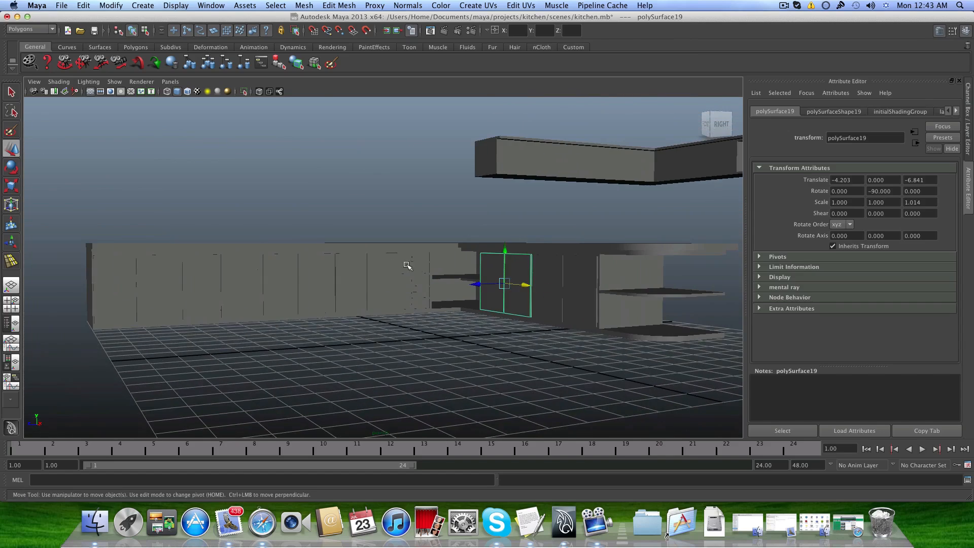
pyautogui.keyDown('alt'); pyautogui.moveTo(404, 265); pyautogui.dragTo(457, 276); pyautogui.keyUp('alt')
pyautogui.keyDown('alt'); pyautogui.moveTo(374, 266); pyautogui.dragTo(444, 272, button='right'); pyautogui.keyUp('alt')
pyautogui.keyDown('alt'); pyautogui.moveTo(444, 270); pyautogui.dragTo(537, 254, button='middle'); pyautogui.keyUp('alt')
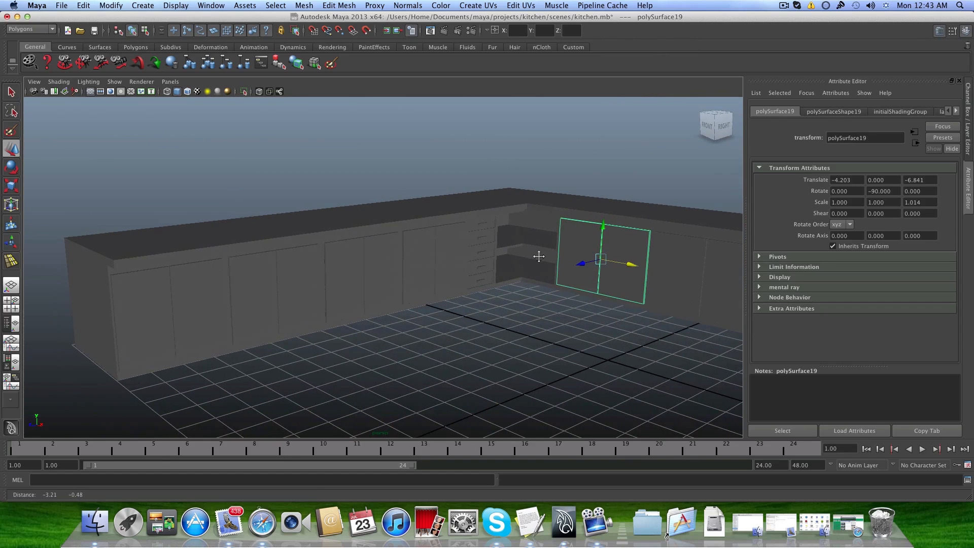
pyautogui.scroll(-5, 524, 280)
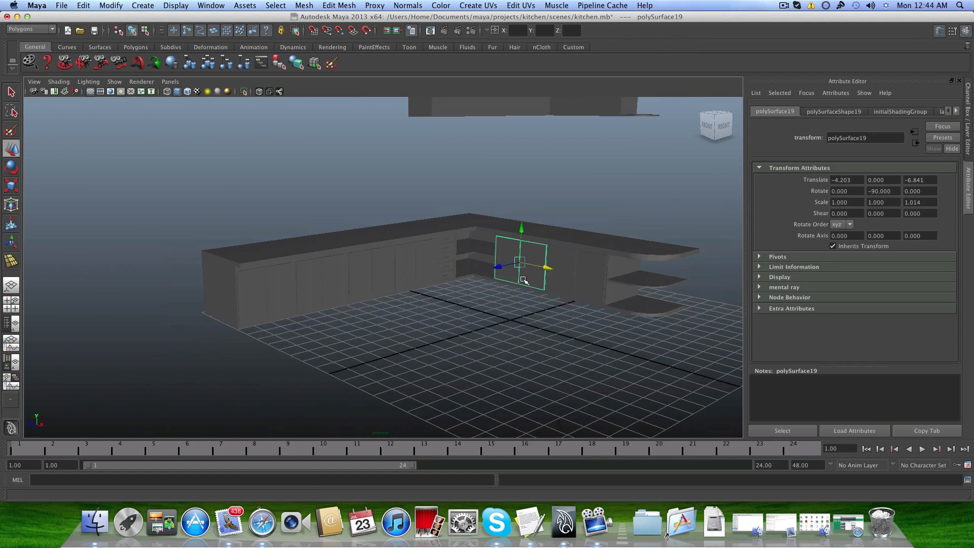
# Save the scene and select the main lower cabinet mesh.
pyautogui.click(62, 6)
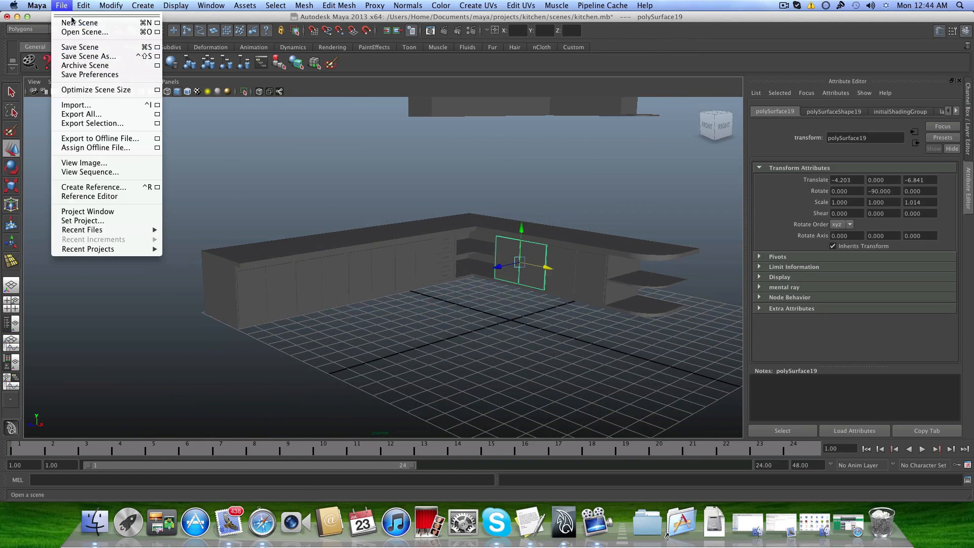
pyautogui.click(75, 46)
pyautogui.click(388, 296)
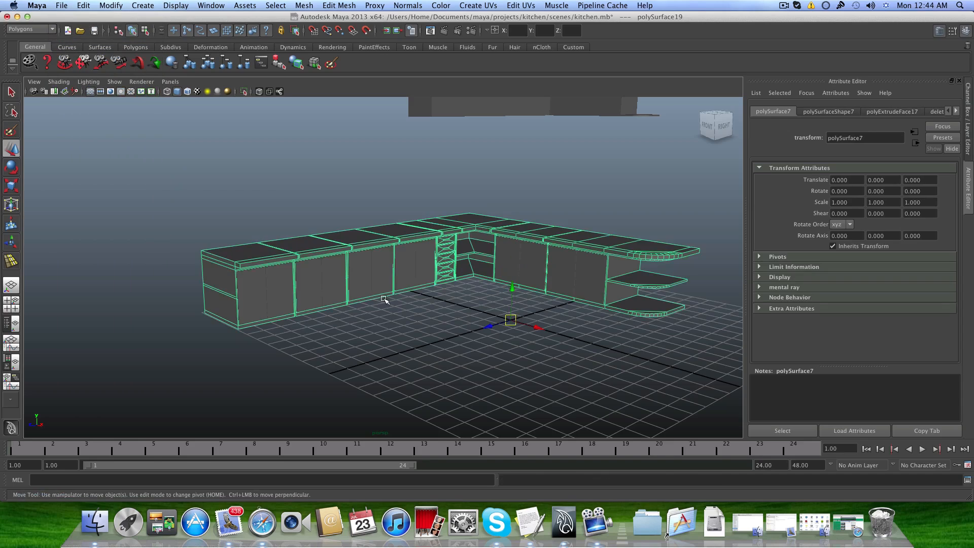
pyautogui.moveTo(409, 295)
pyautogui.keyDown('alt'); pyautogui.mouseDown()
pyautogui.moveTo(343, 300)
pyautogui.moveTo(478, 315)
pyautogui.moveTo(592, 300)
pyautogui.moveTo(487, 266)
pyautogui.moveTo(467, 304)
pyautogui.moveTo(446, 274)
pyautogui.moveTo(426, 299)
pyautogui.moveTo(413, 283)
pyautogui.moveTo(401, 297)
pyautogui.mouseUp(); pyautogui.keyUp('alt')
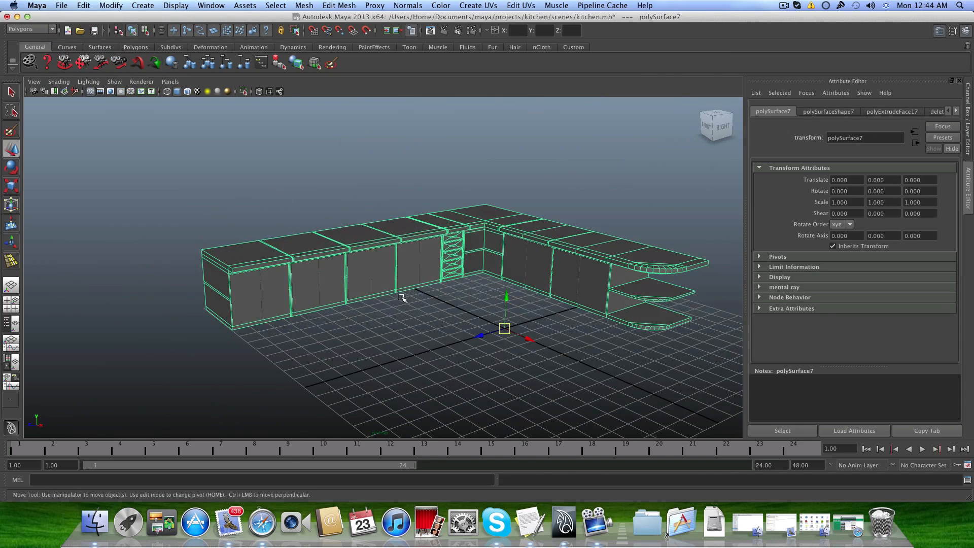